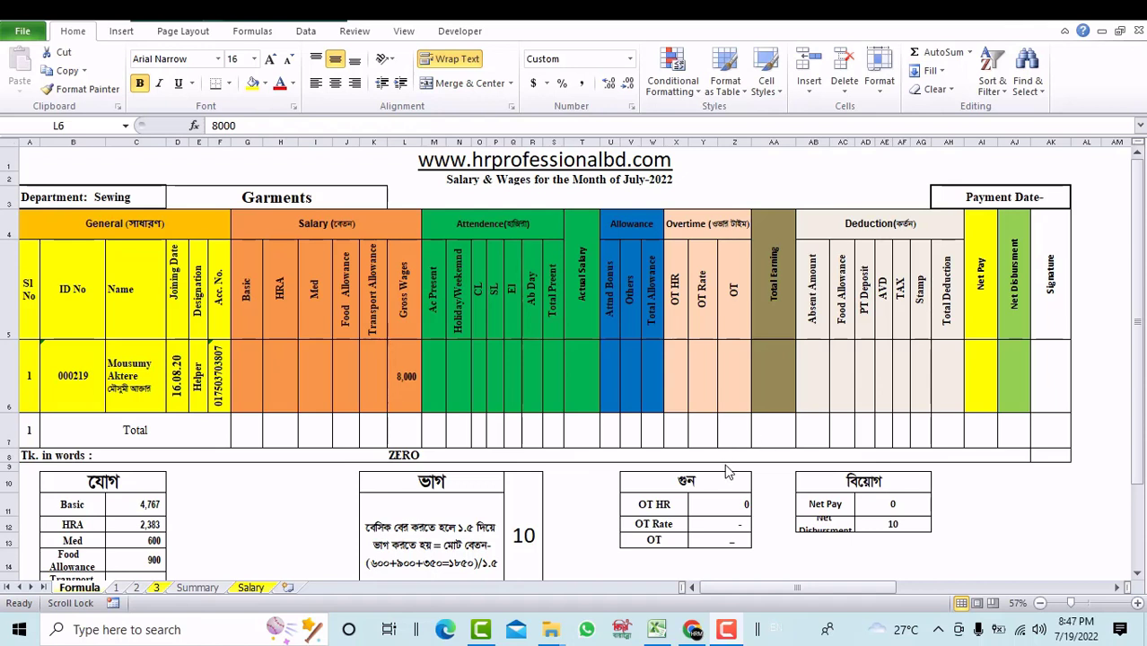
Step: Delete the 8,000 Gross Wages value from cell L6
click(409, 397)
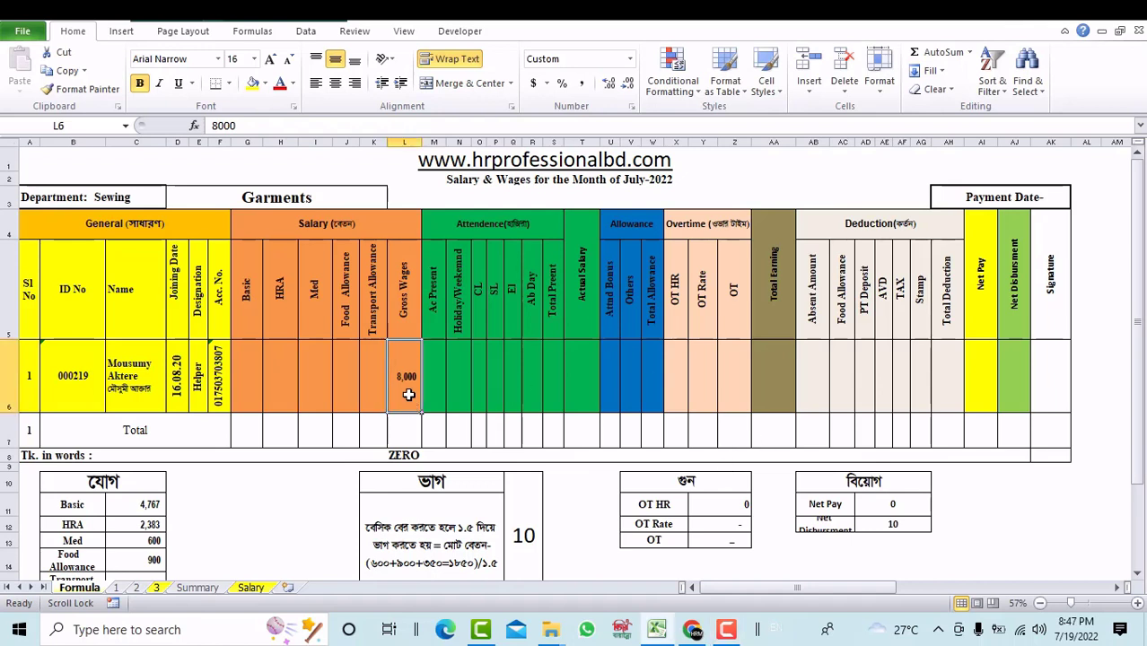
key(Delete)
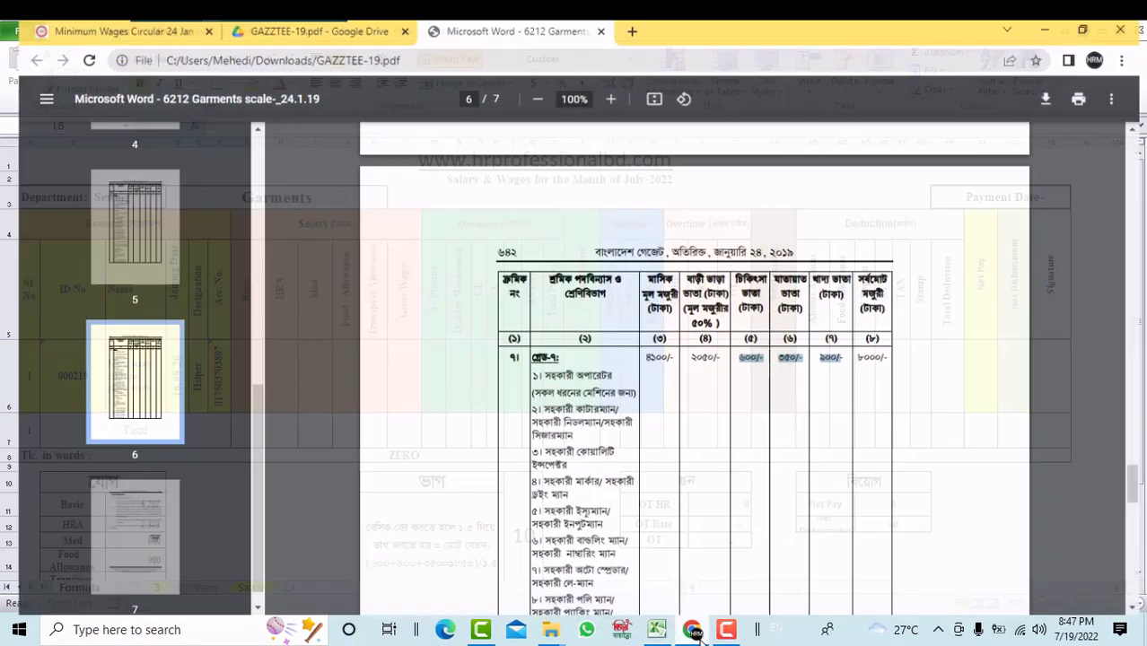
Step: Highlight the medical, transport and food allowance amounts in the gazette's wage row
click(692, 629)
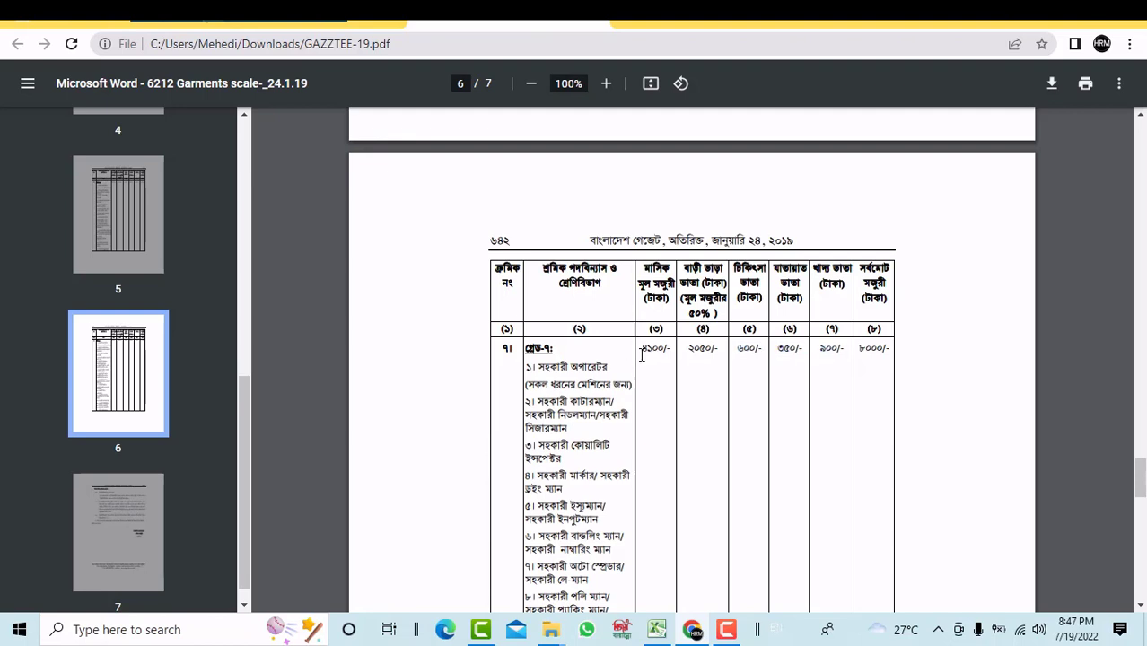
drag(642, 350, 652, 350)
drag(847, 346, 738, 351)
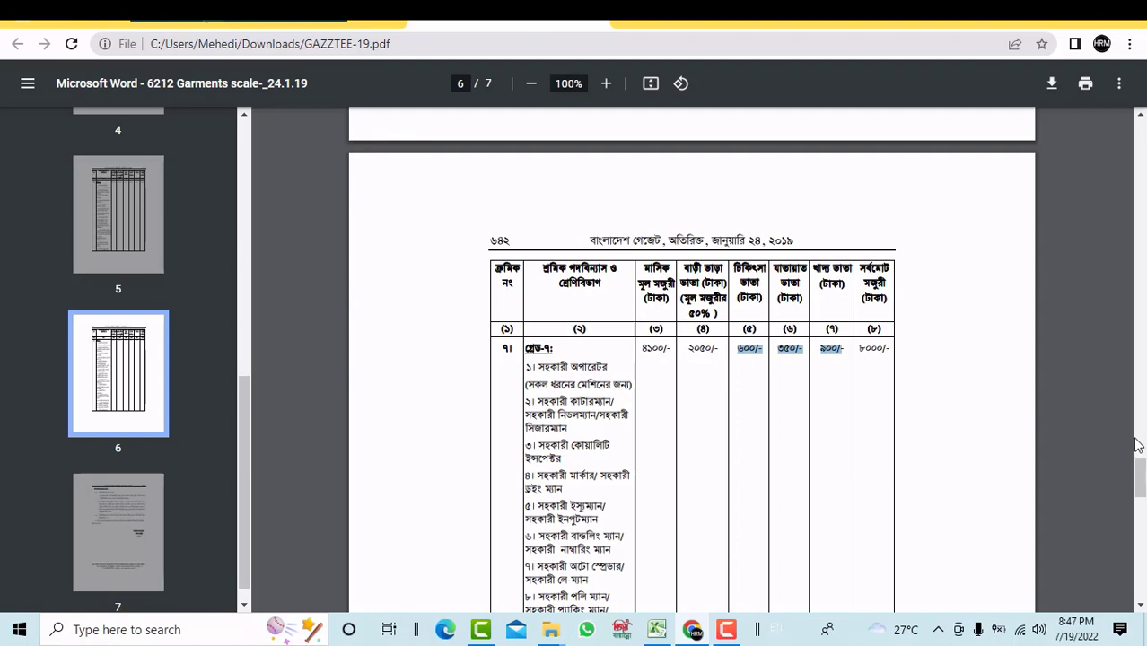
Step: Compare the grade 6 allowance amounts in the PDF, then go back to the salary sheet
scroll(1139, 467, up, 4)
scroll(691, 359, up, 10)
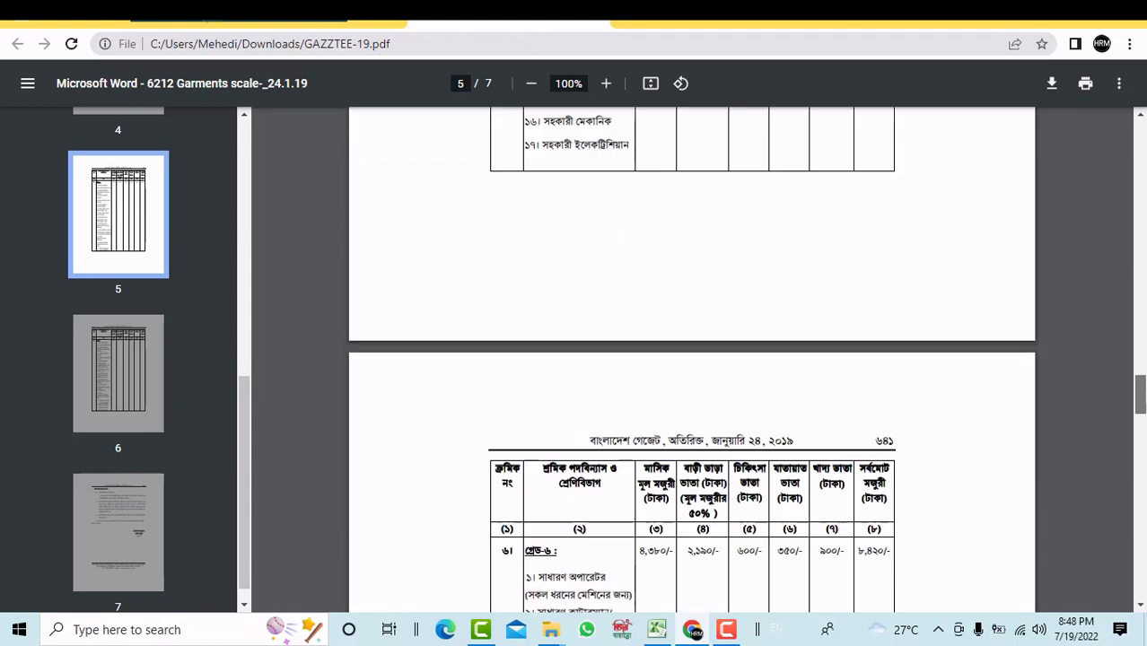
scroll(745, 495, down, 1)
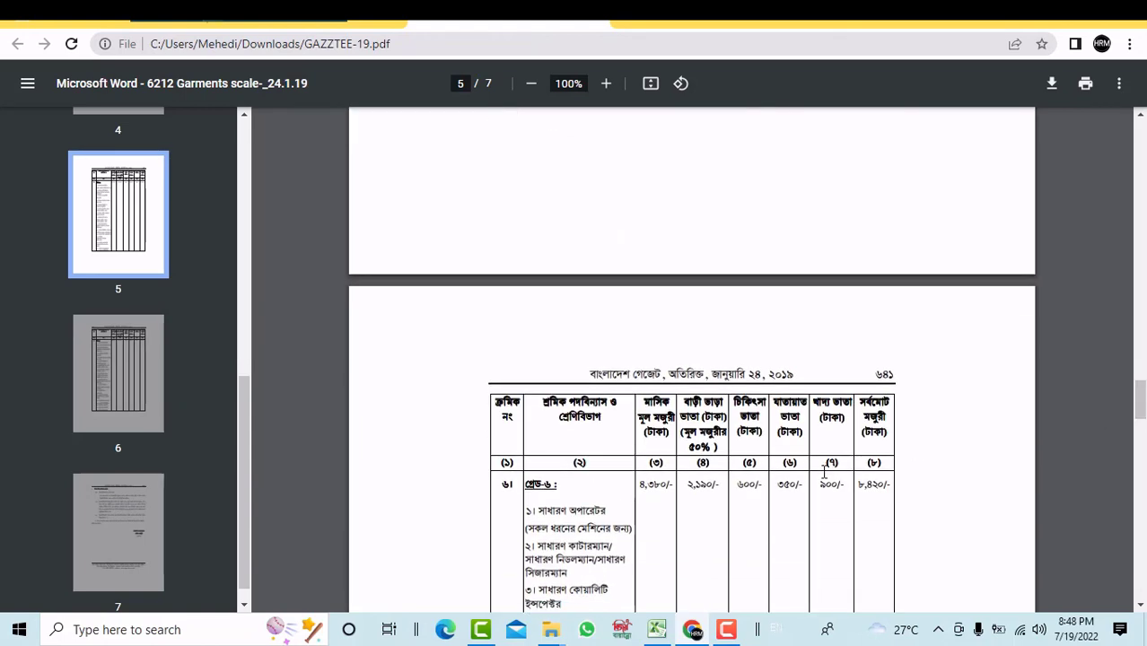
drag(743, 484, 834, 492)
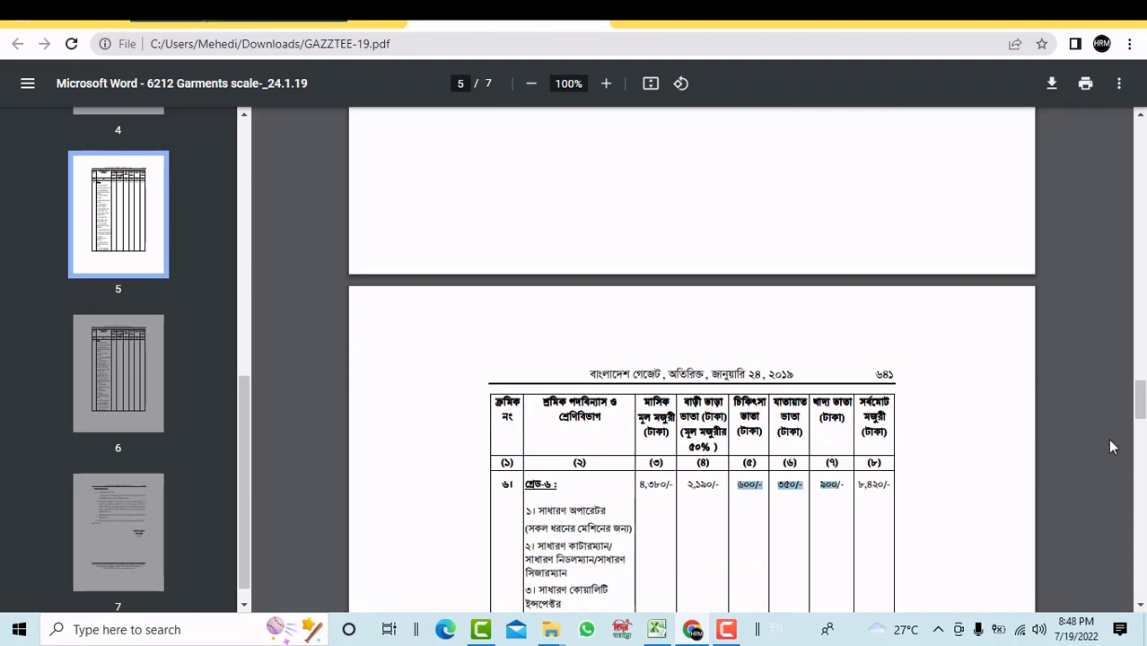
drag(1138, 418, 1138, 307)
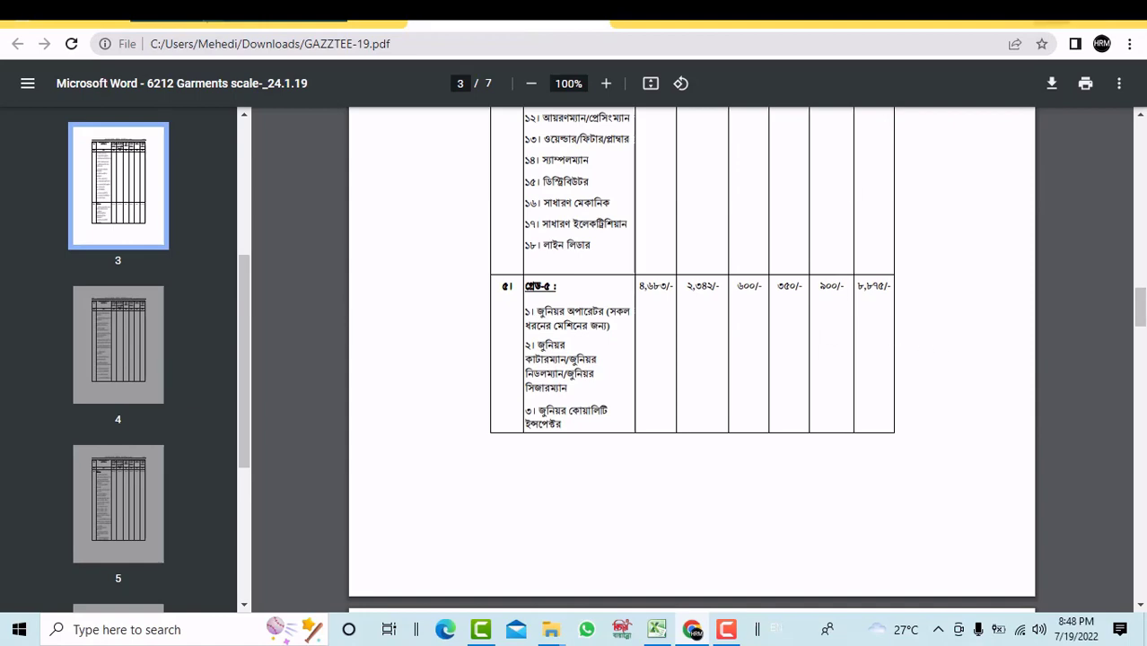
key(alt+Tab)
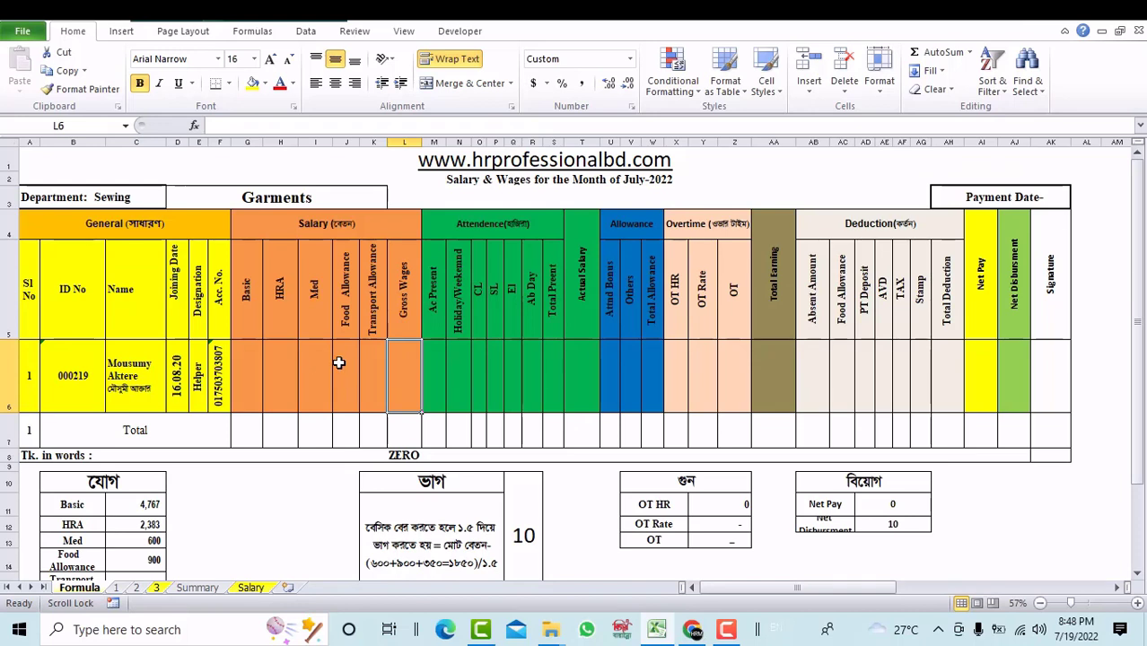
Step: Enter Food Allowance 900 in J6, Med 600 in I6 and Transport 650 in K6
click(338, 363)
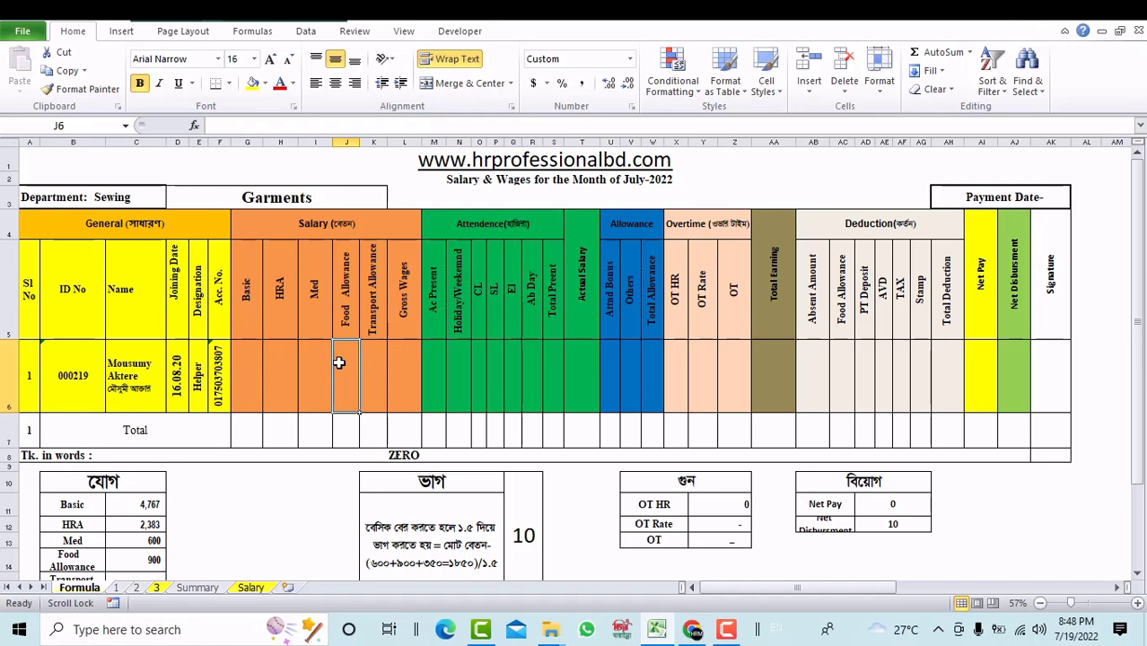
text(900)
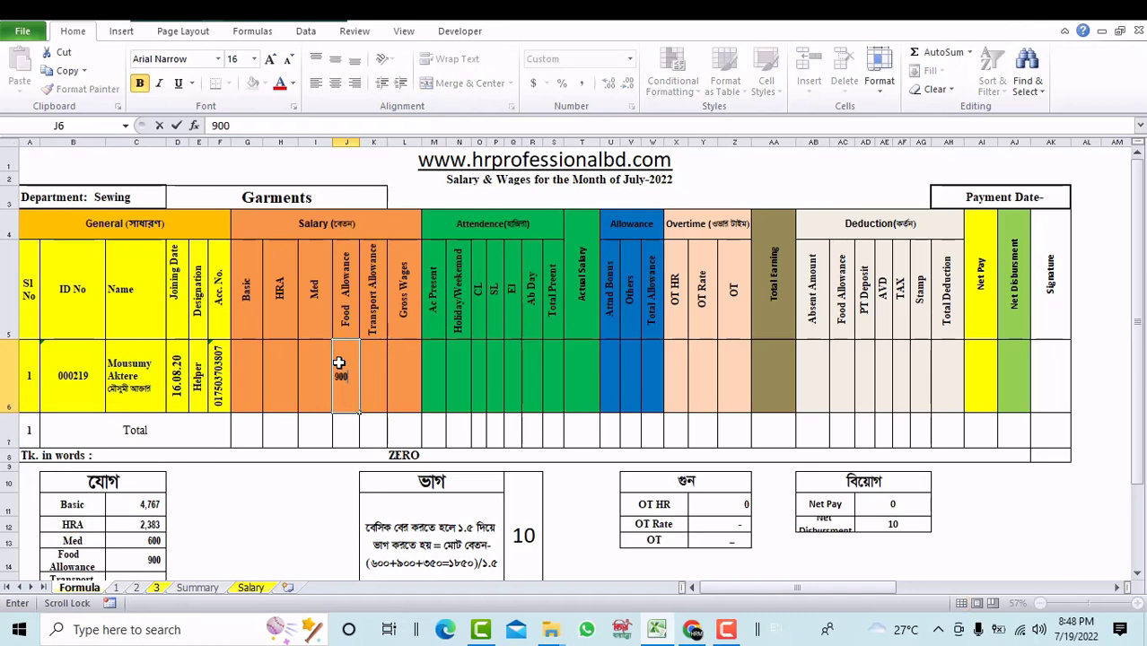
click(306, 391)
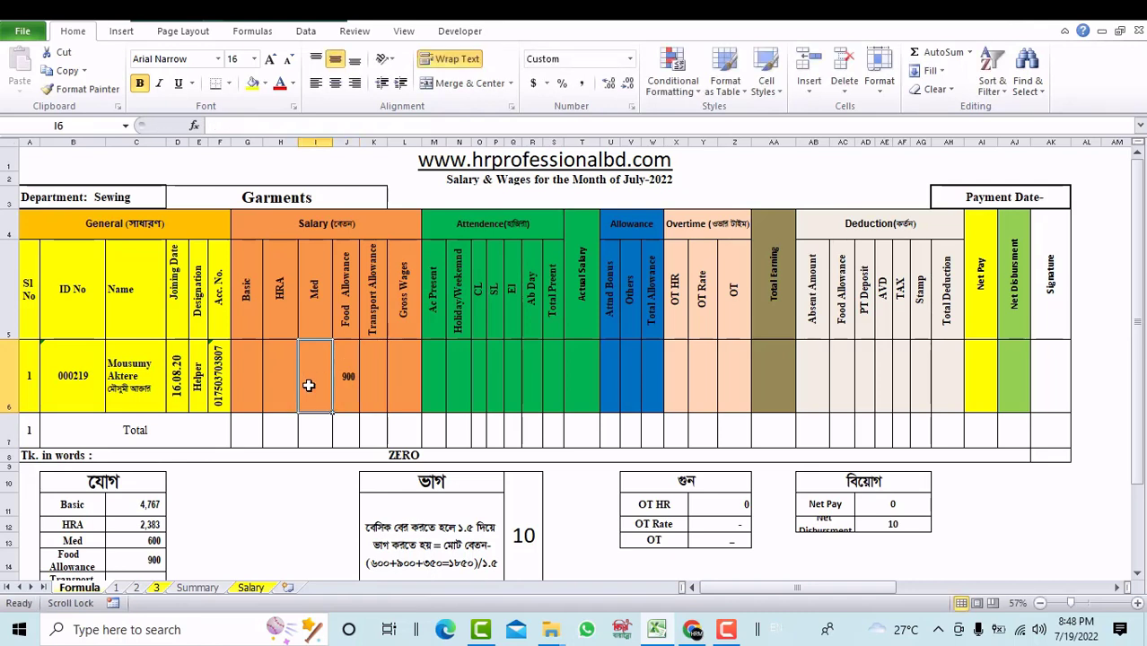
text(600)
click(379, 378)
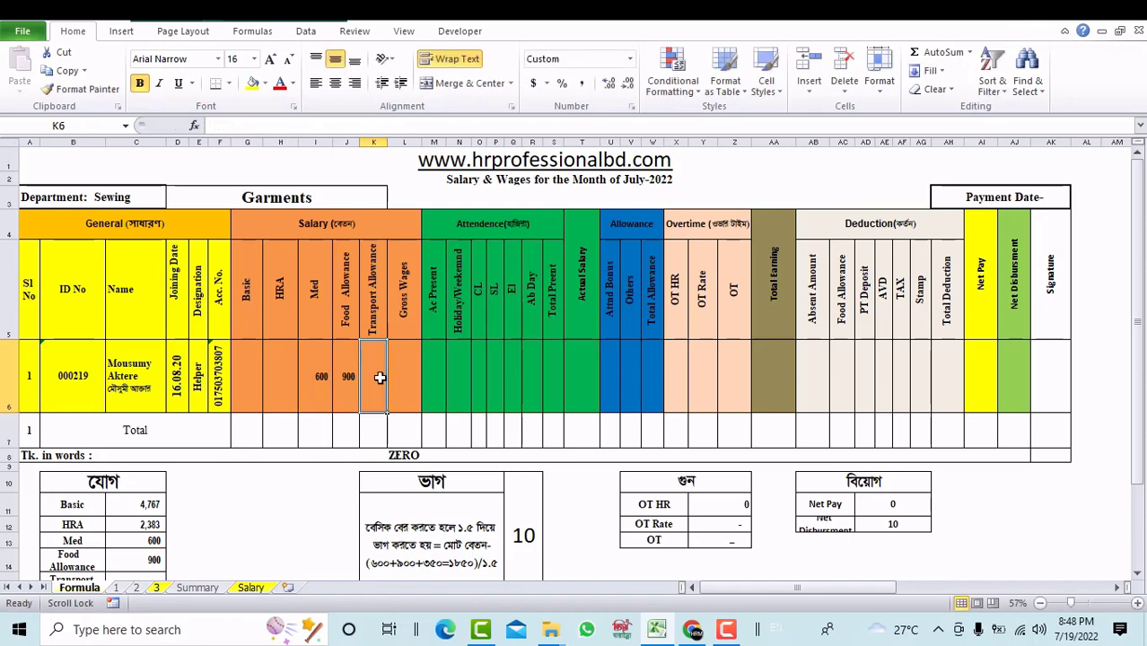
text(650)
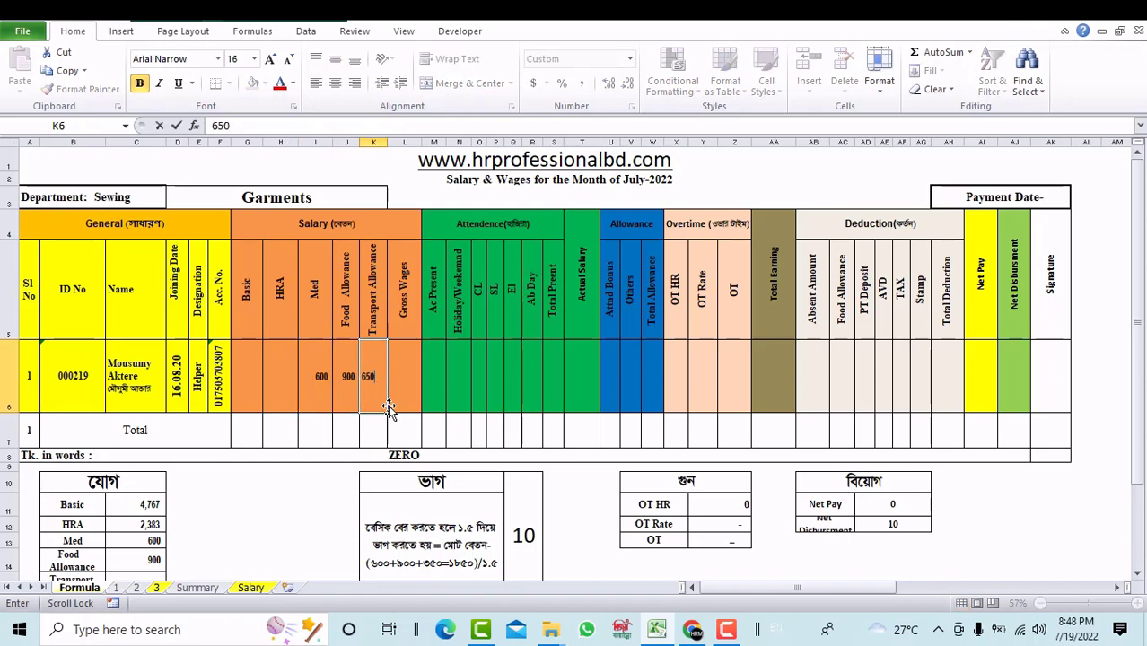
click(383, 408)
Step: Check the I6:K6 allowance sum against Gross Wages, then start a formula in Basic cell G6
click(303, 400)
drag(341, 402, 359, 401)
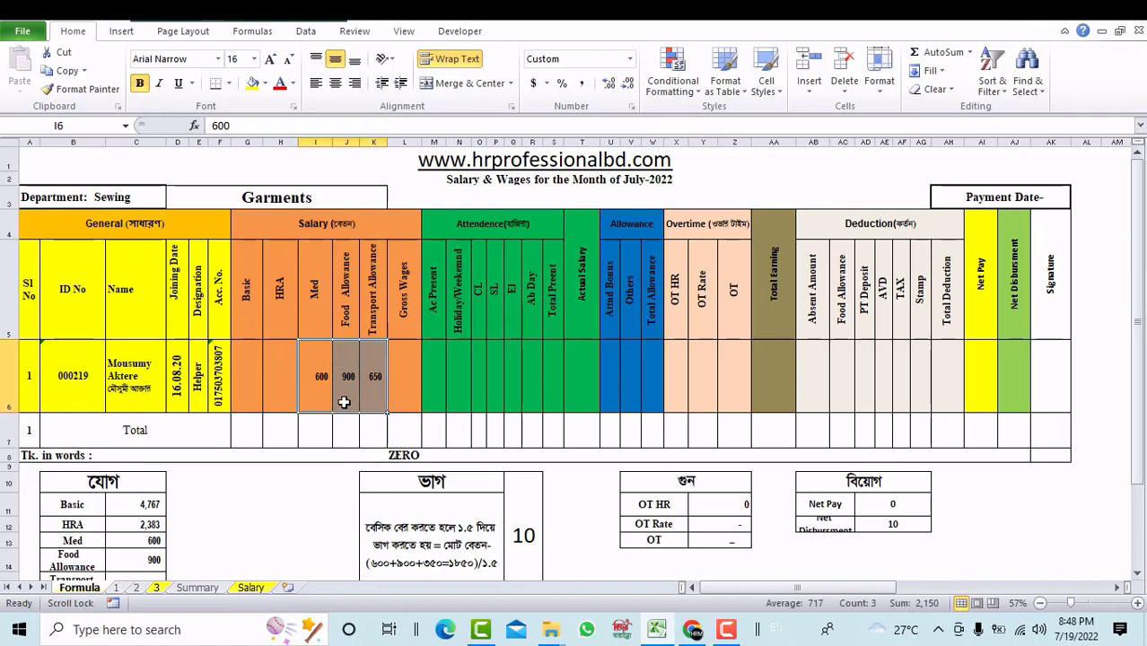
click(403, 367)
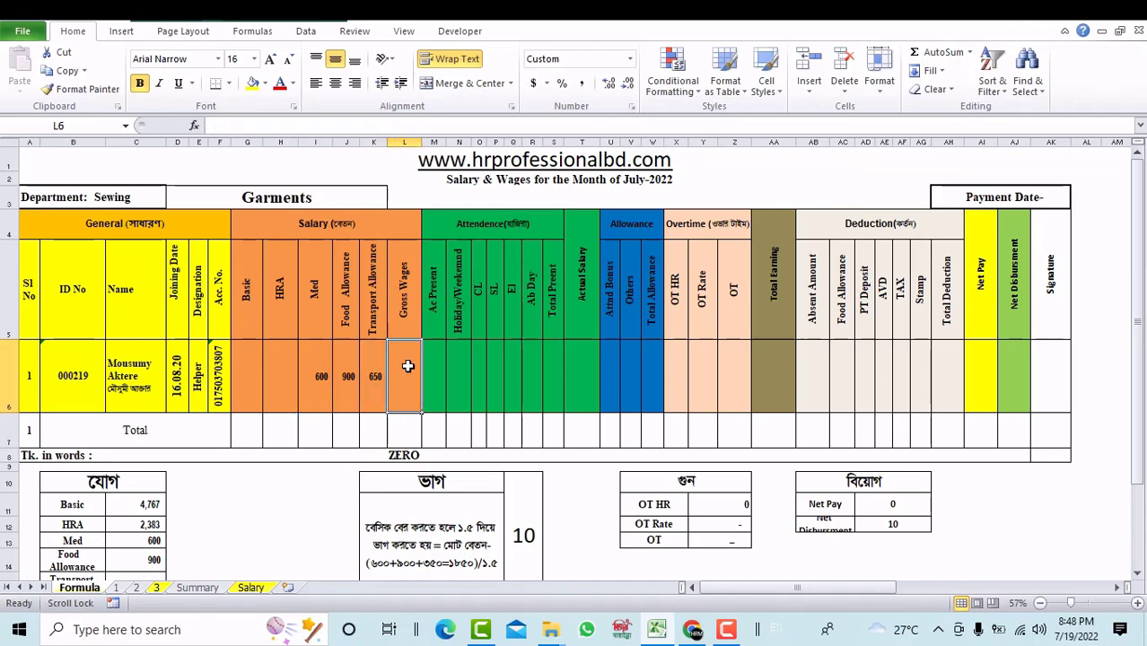
click(269, 361)
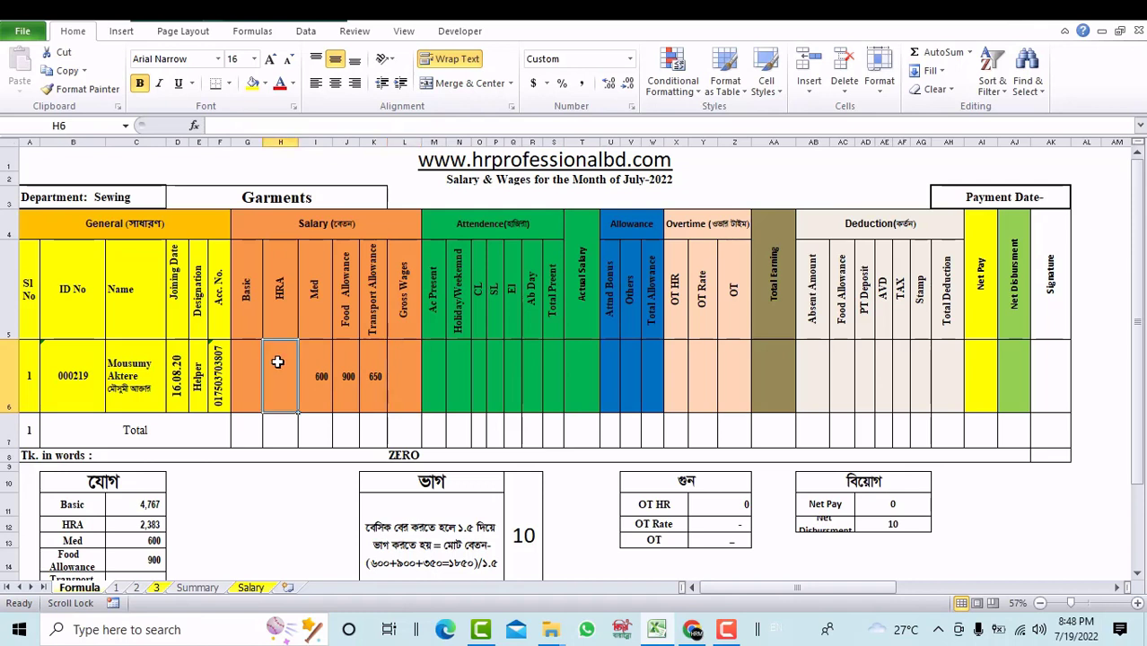
click(236, 388)
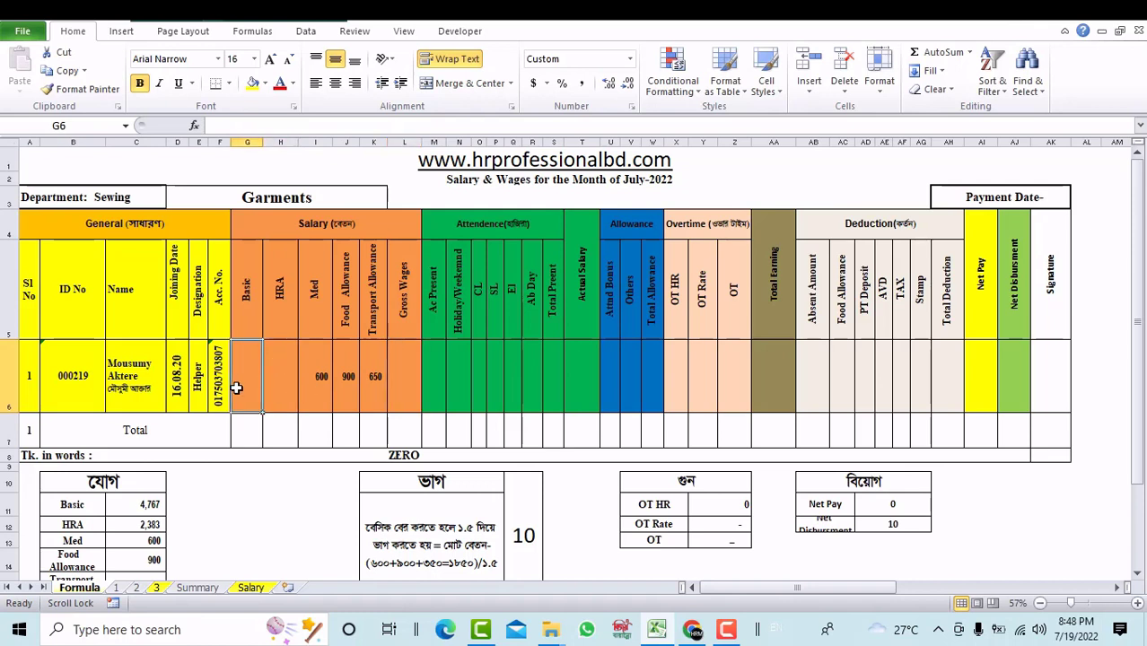
drag(319, 384, 376, 376)
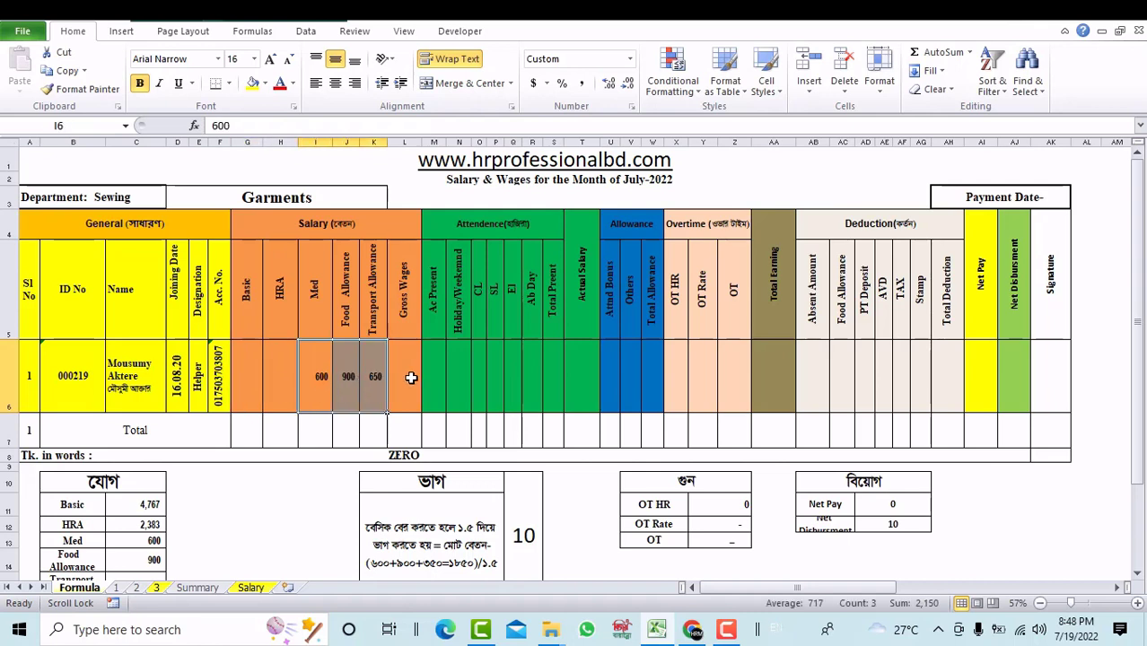
click(410, 376)
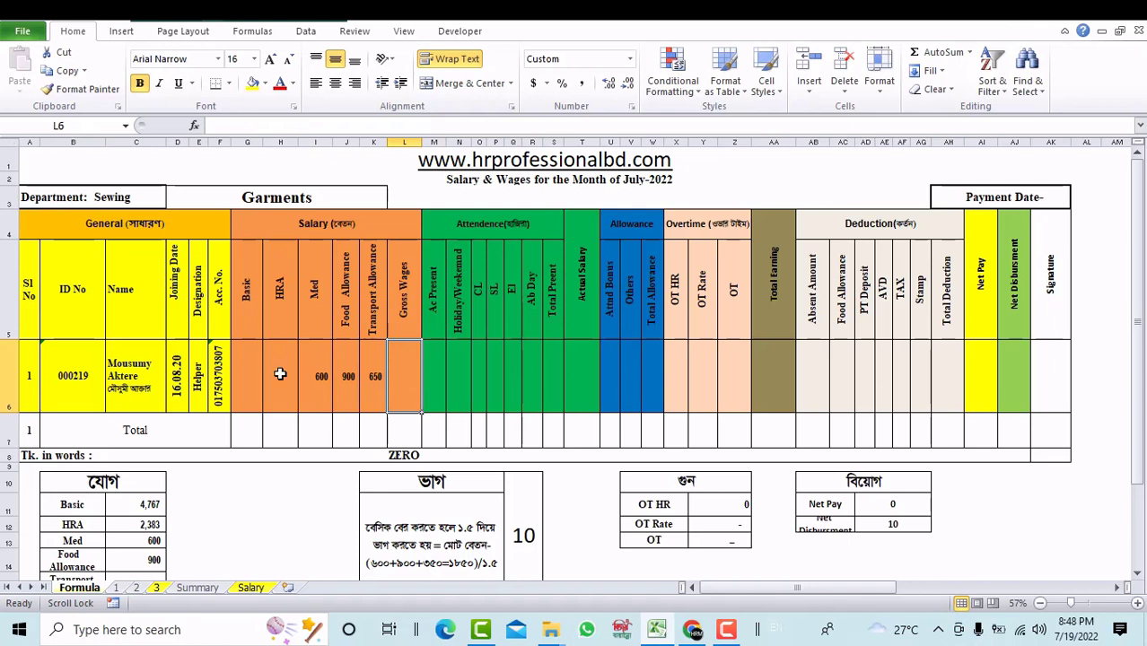
click(241, 366)
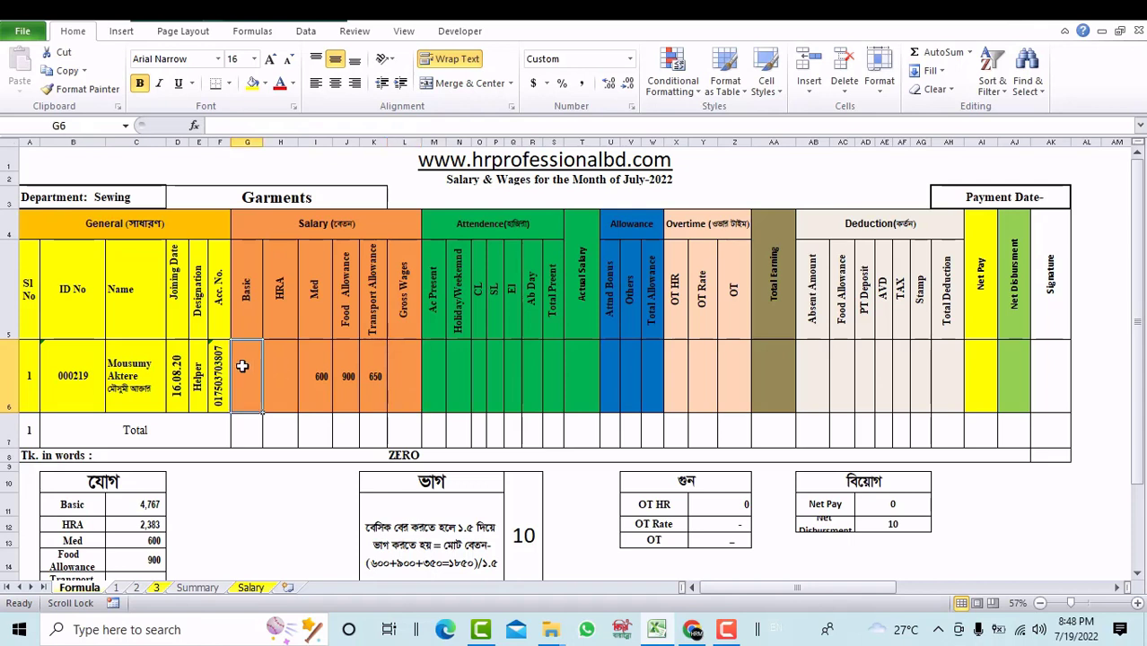
text(=)
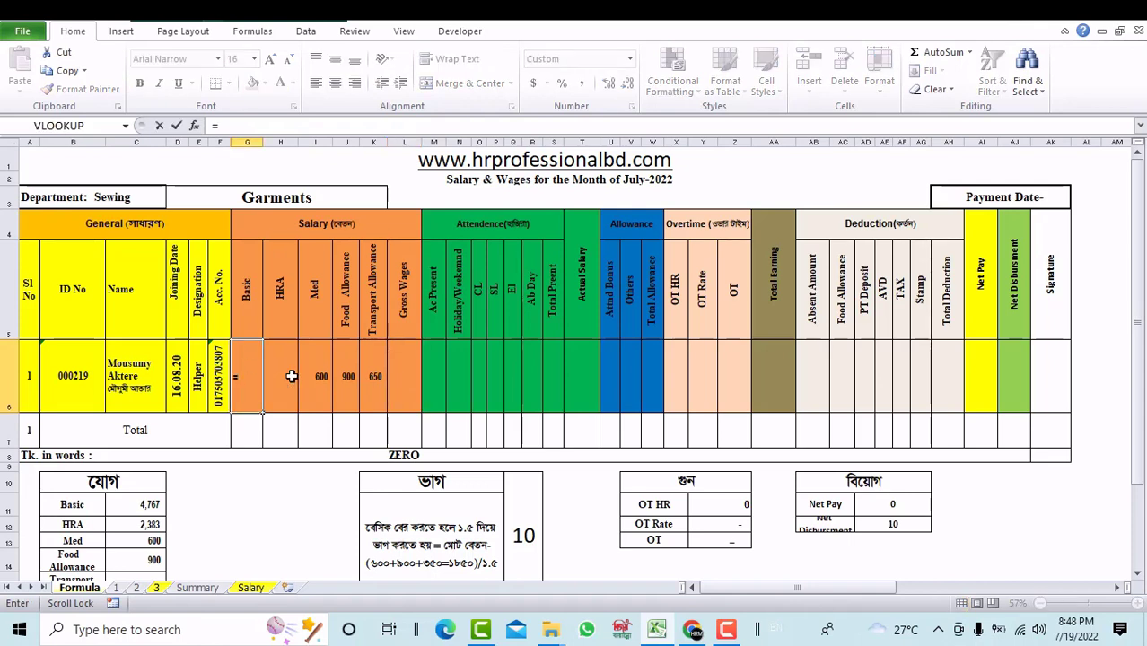
Step: Build the Basic formula subtracting Med, Food and Transport (I6+J6+K6) from Gross Wages L6
click(406, 379)
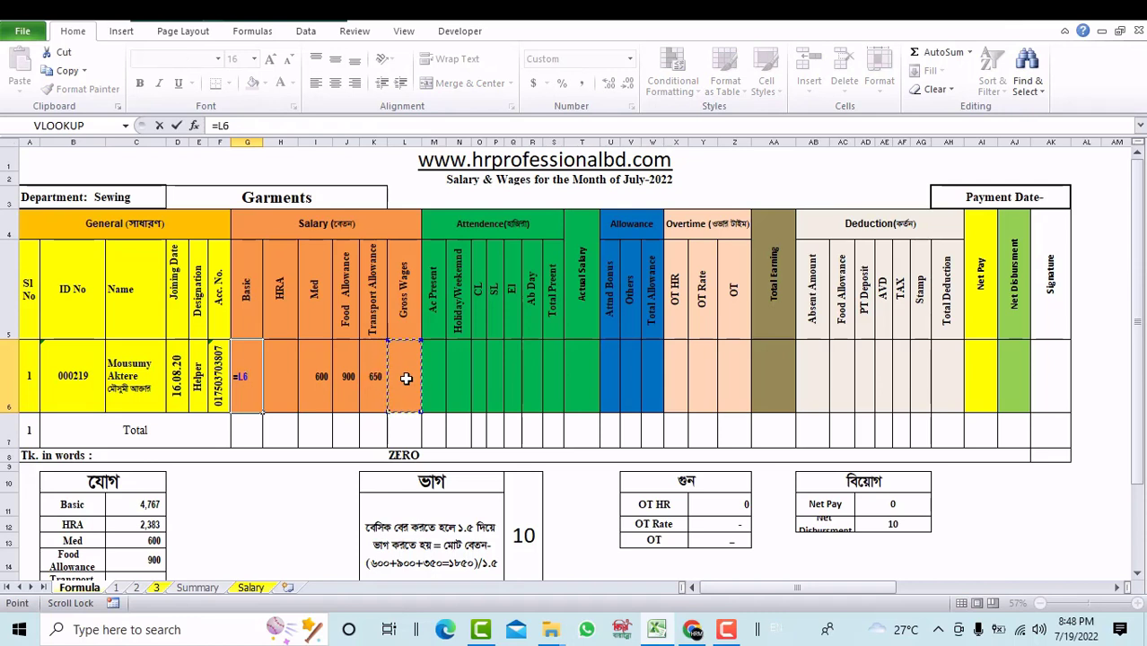
text(-()
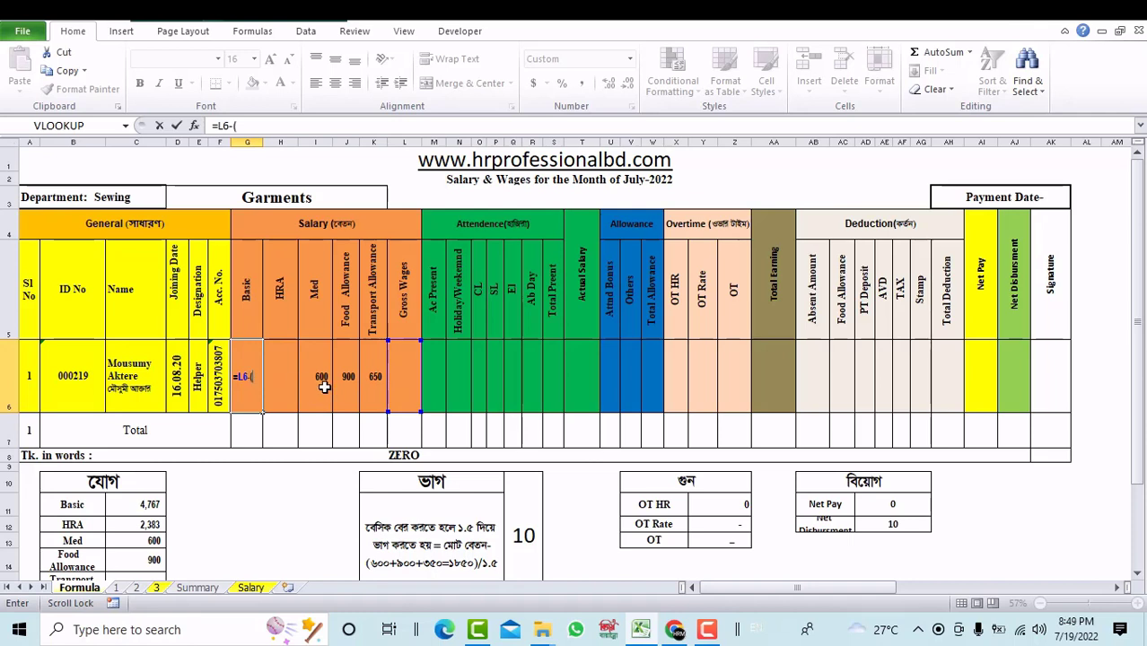
click(307, 388)
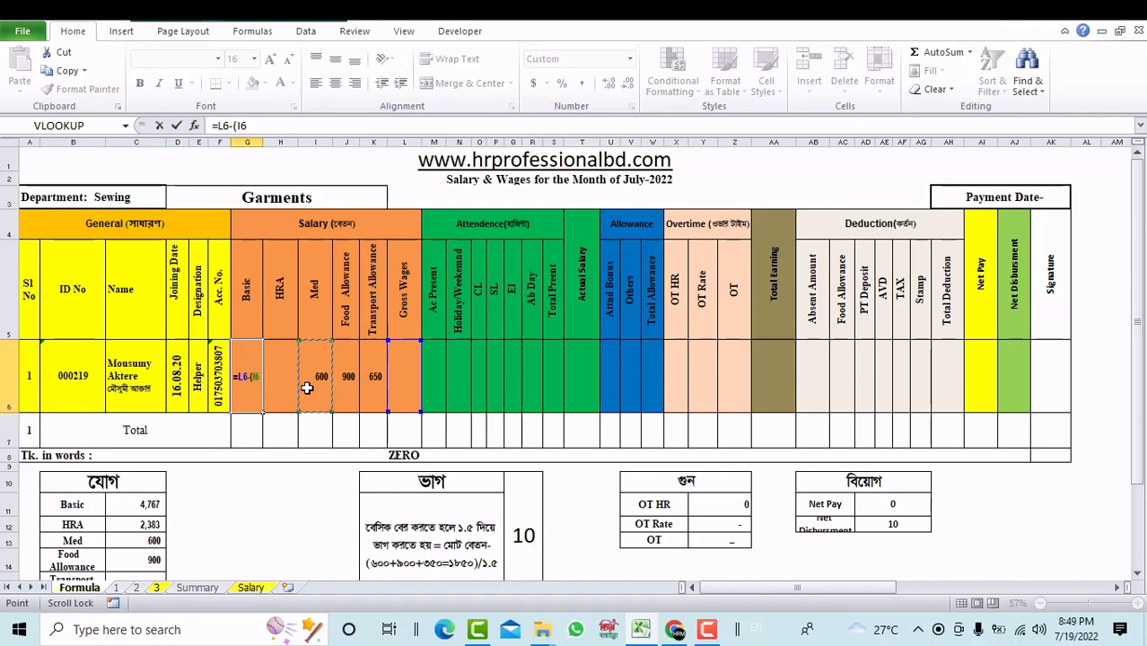
text(+)
click(341, 387)
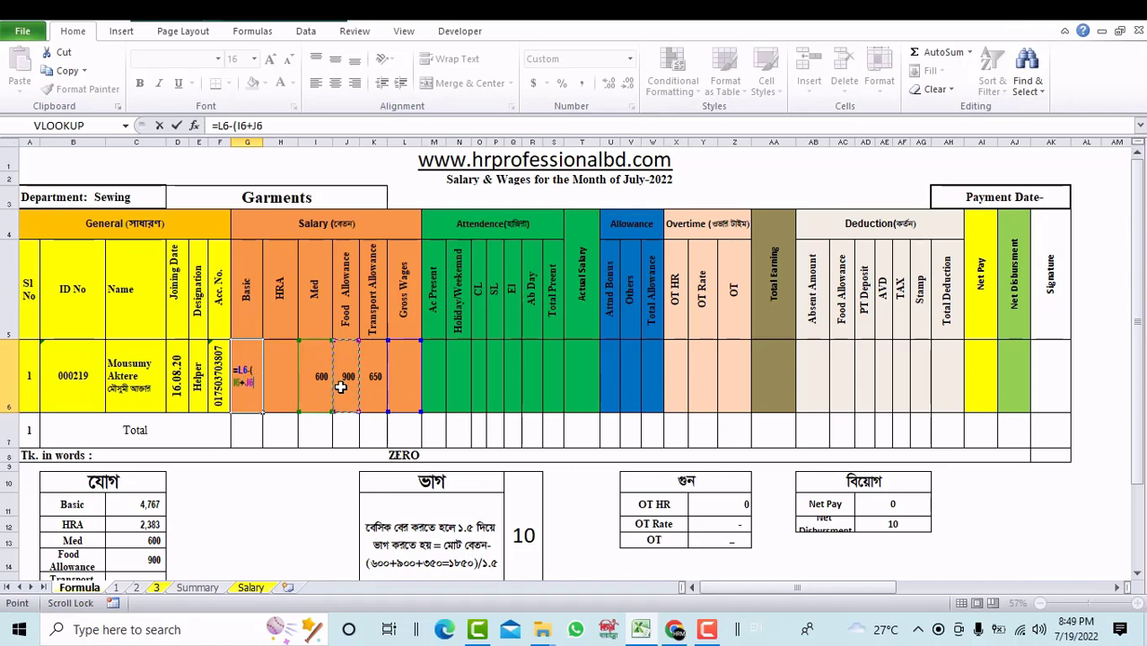
text(+)
click(381, 386)
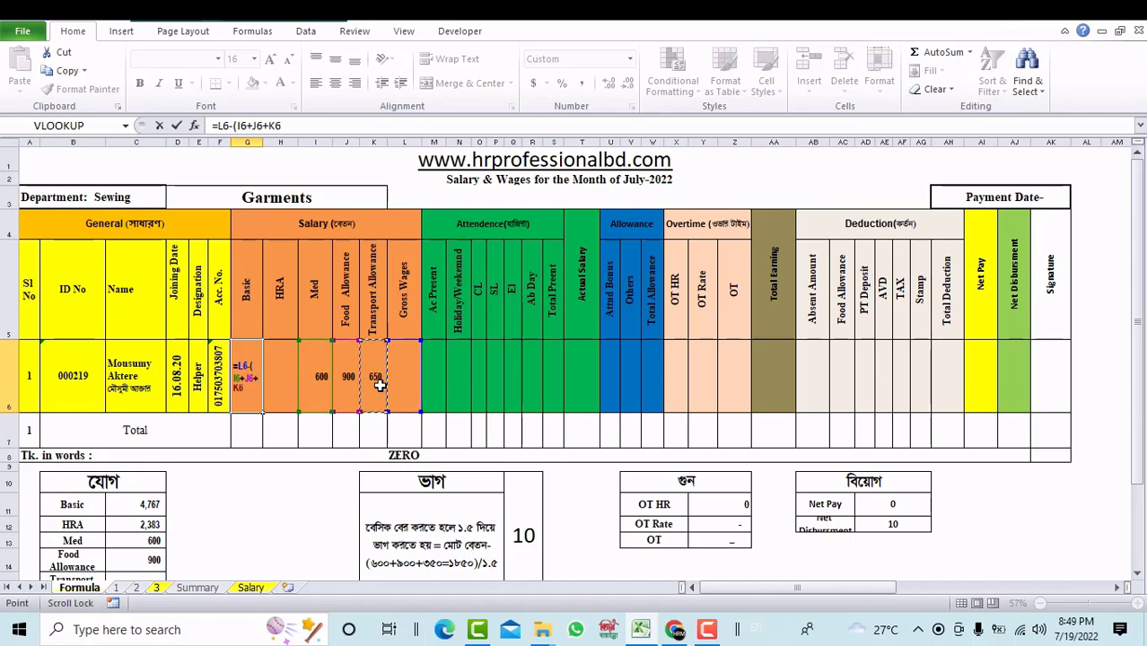
text())
click(380, 386)
Step: Change the Transport Allowance in K6 from 650 to 350
double_click(381, 386)
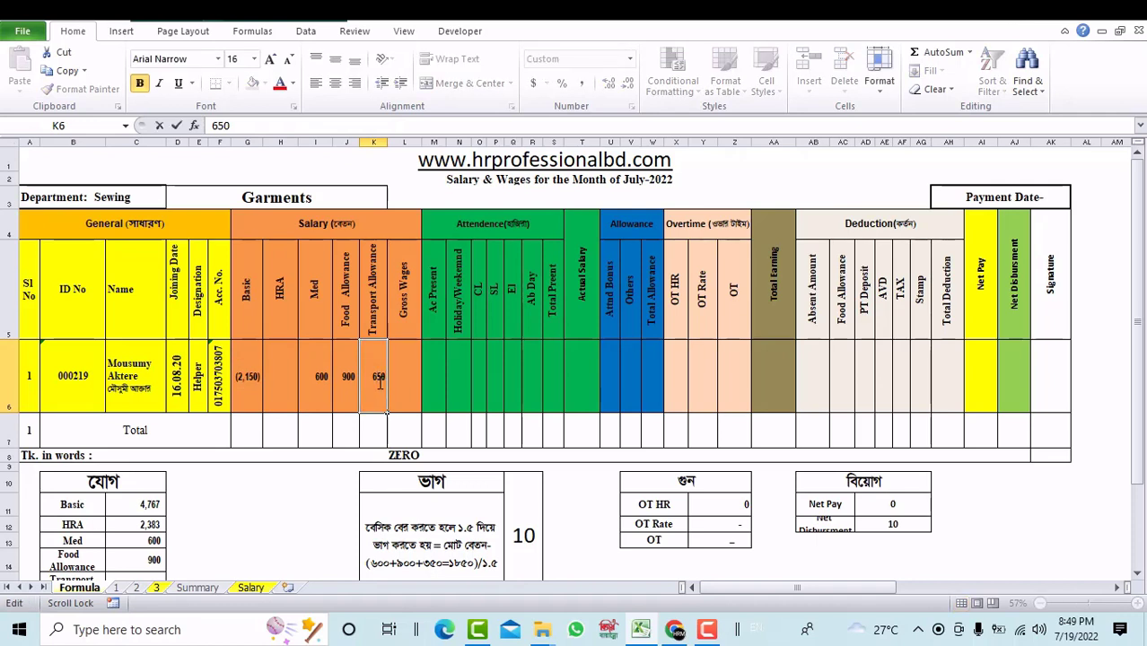
key(BackSpace)
key(BackSpace)
key(BackSpace)
text(350)
click(417, 380)
Step: Rewrite G6 as =(L6-(I6+J6+K6))/1.5 and bold cell H6
double_click(239, 387)
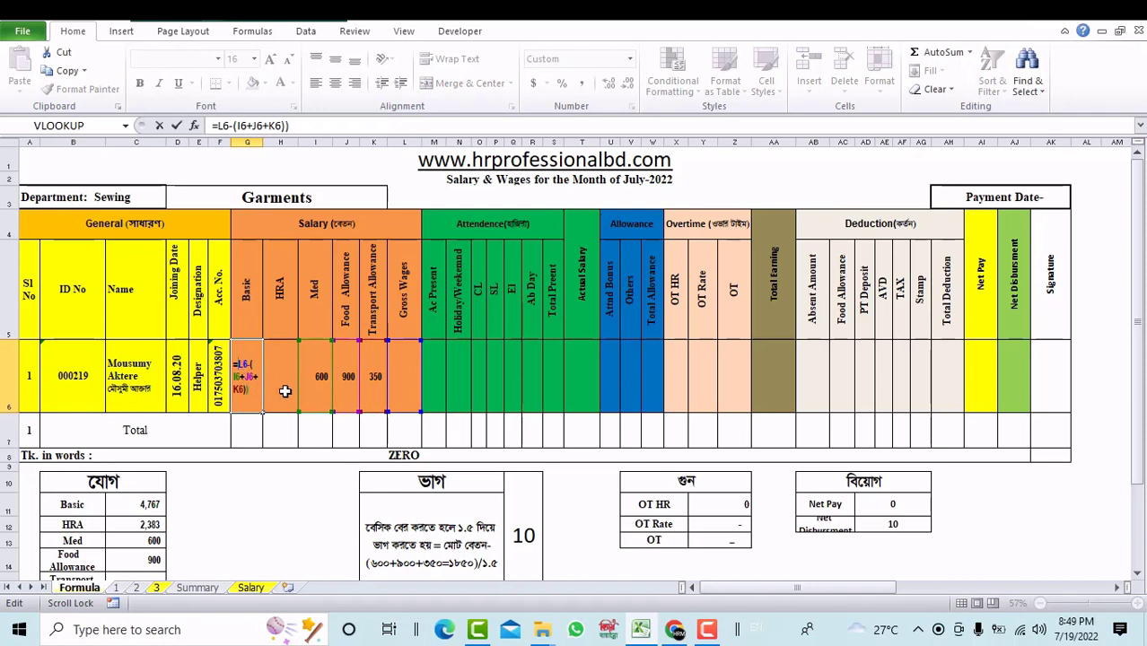
text(()
key(End)
text()/)
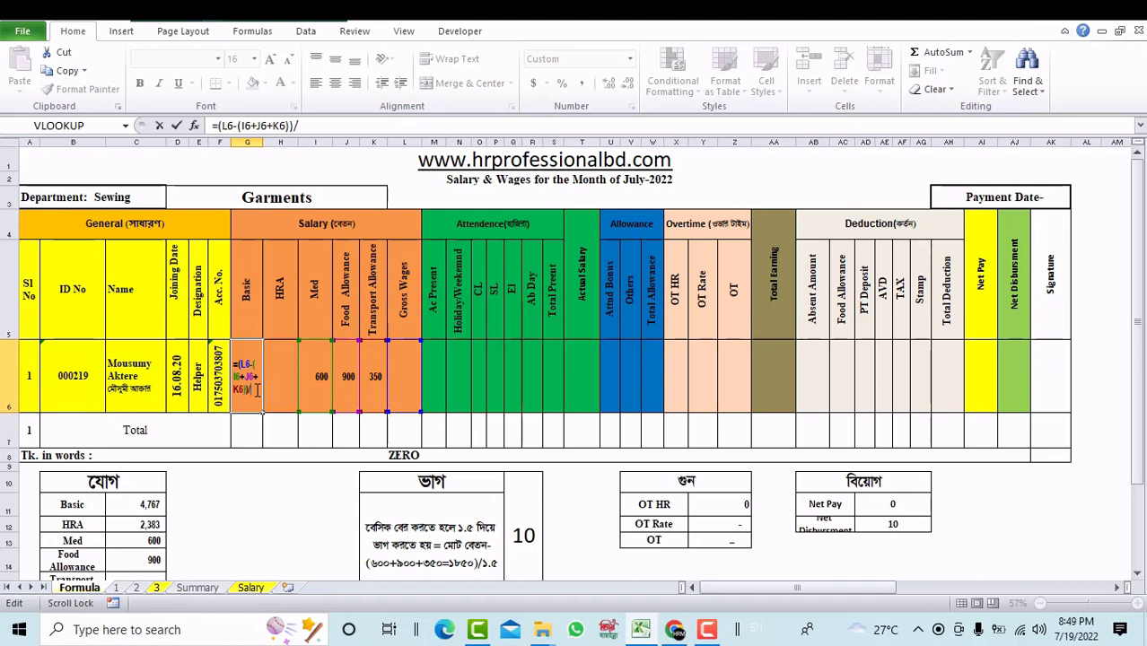
text(1.5)
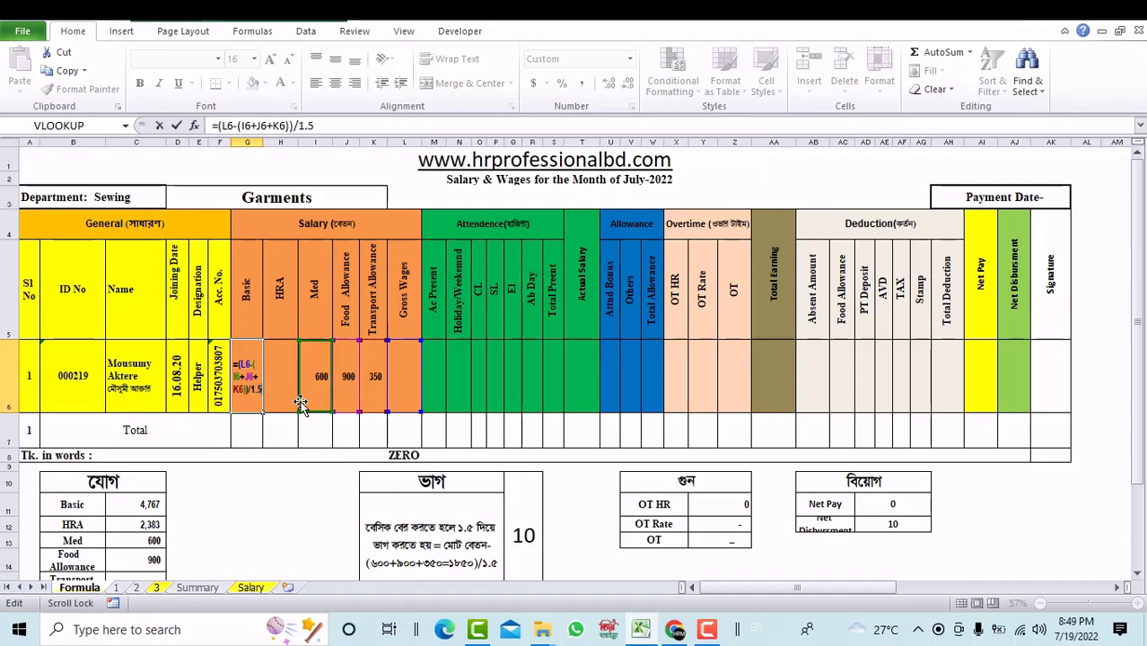
key(Return)
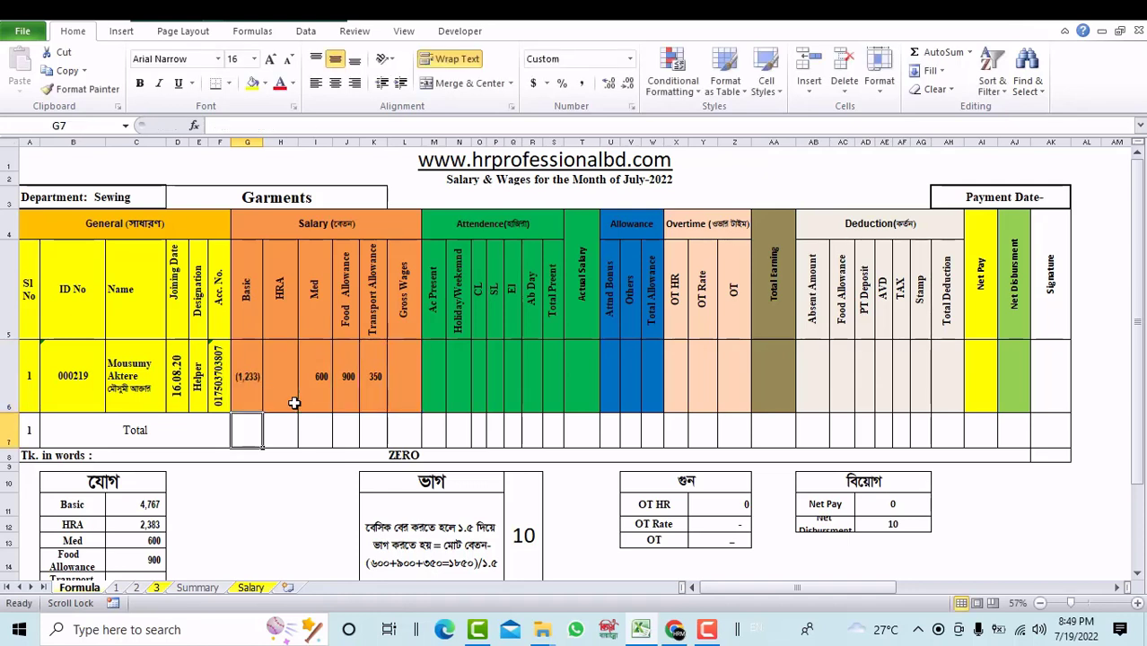
click(295, 380)
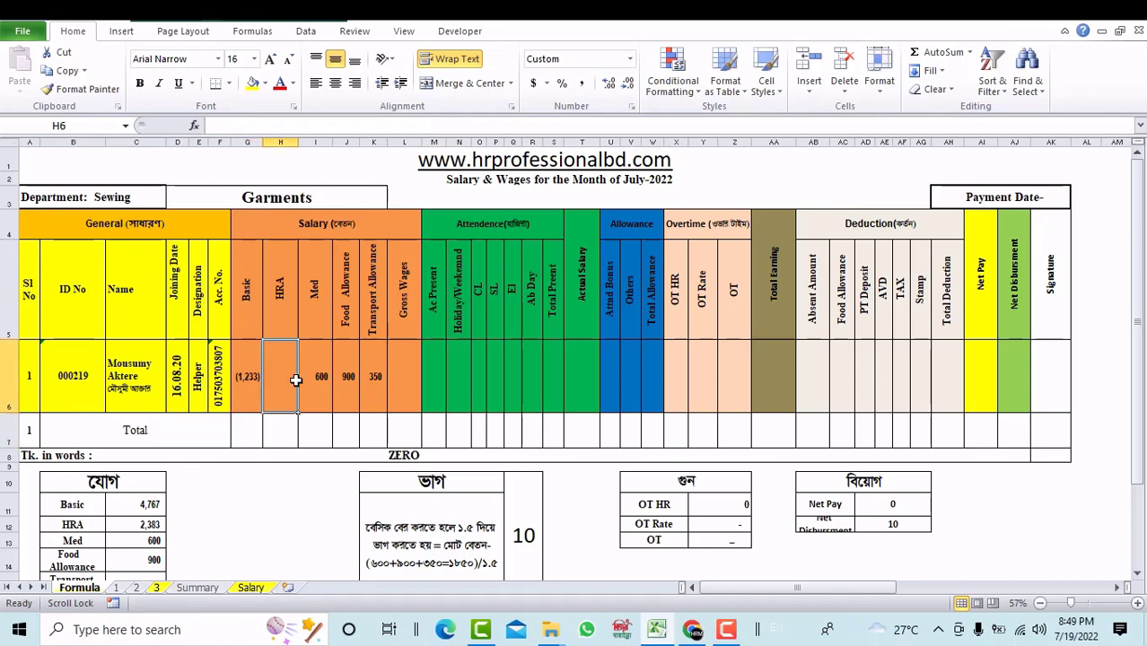
key(ctrl+b)
click(692, 632)
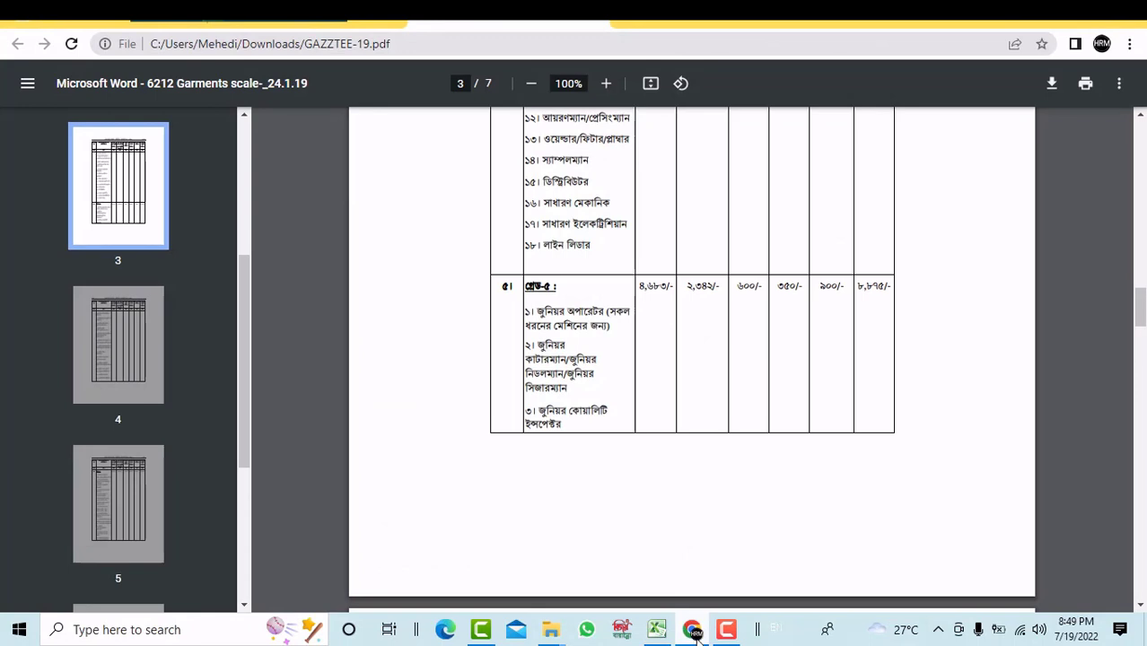
drag(1138, 305, 1138, 342)
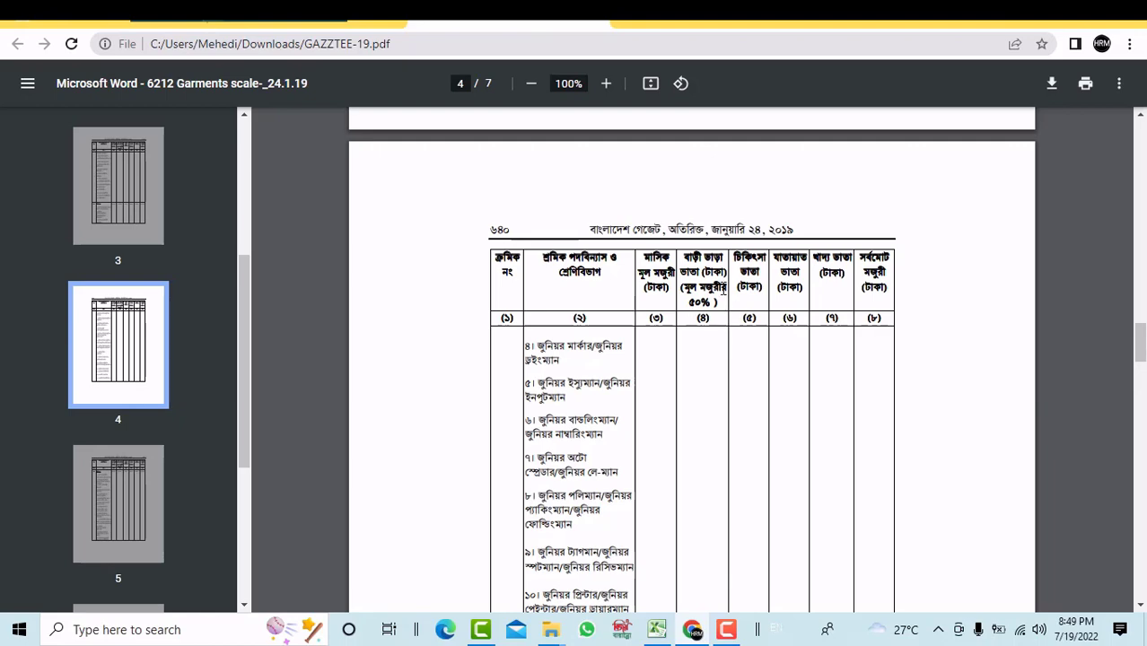
key(alt+Tab)
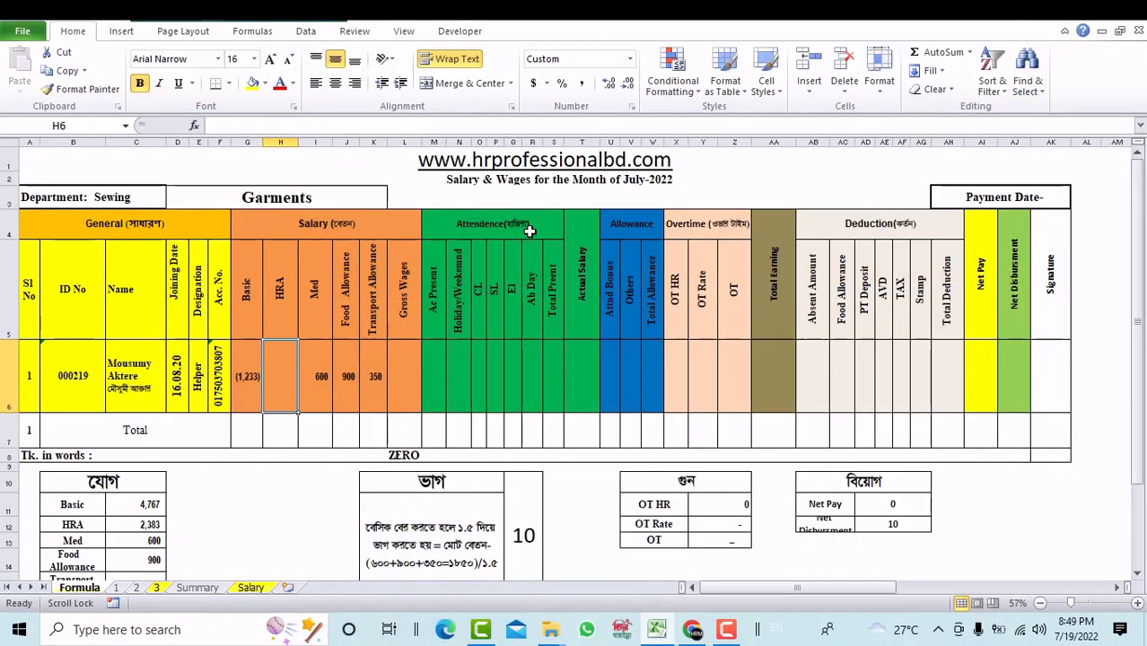
Step: Enter the formula =G6/2 in HRA cell H6
text(=)
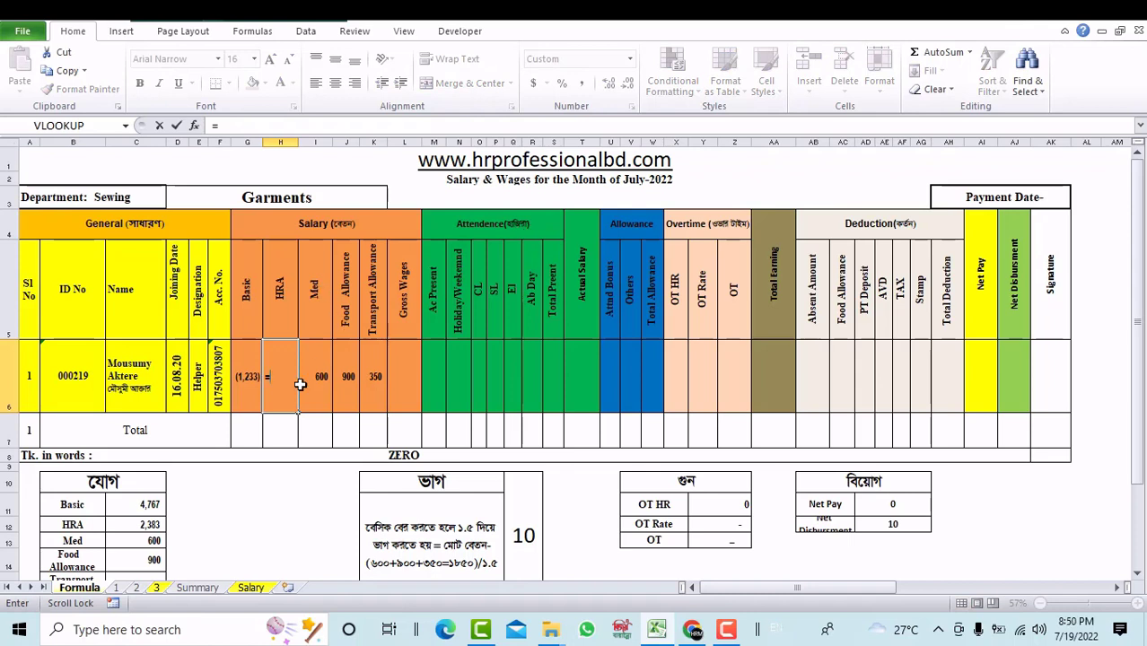
click(245, 375)
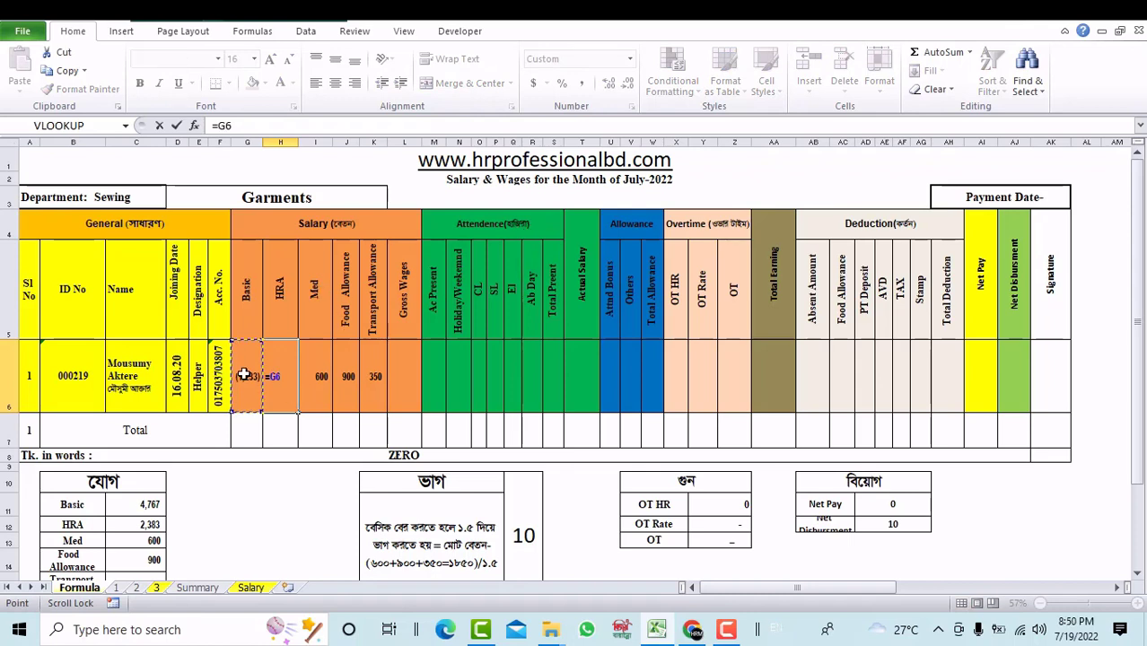
text(/)
key(BackSpace)
key(BackSpace)
text(2)
key(Return)
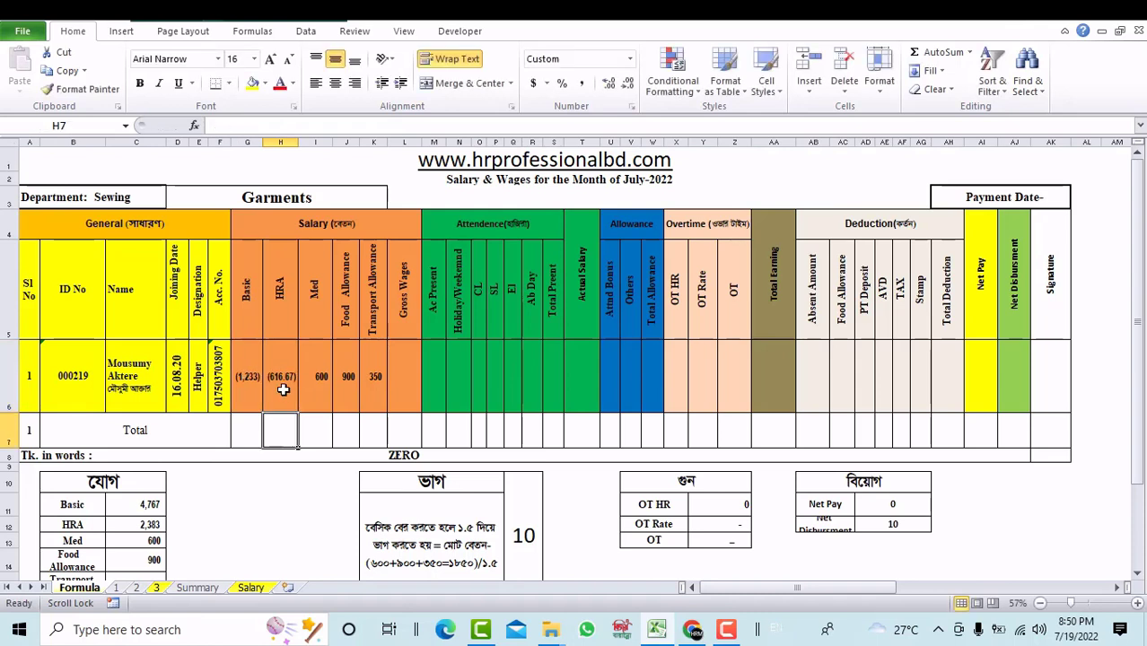
Step: Remove the HRA value's decimals so H6 shows the whole number 617
click(283, 379)
click(609, 85)
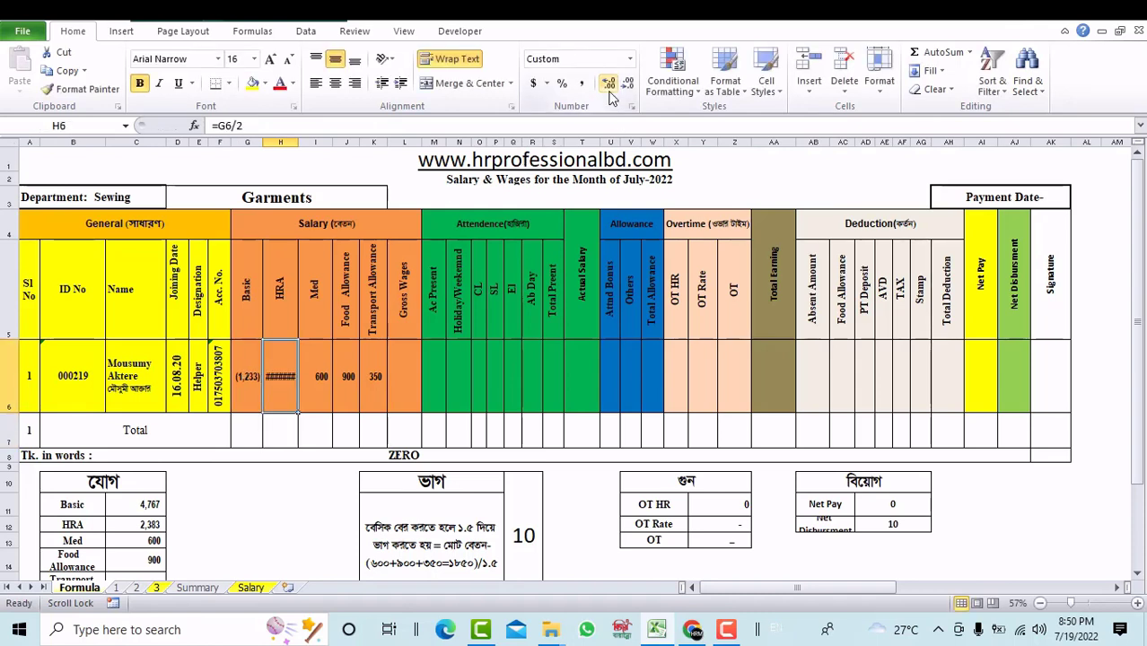
click(630, 86)
click(629, 85)
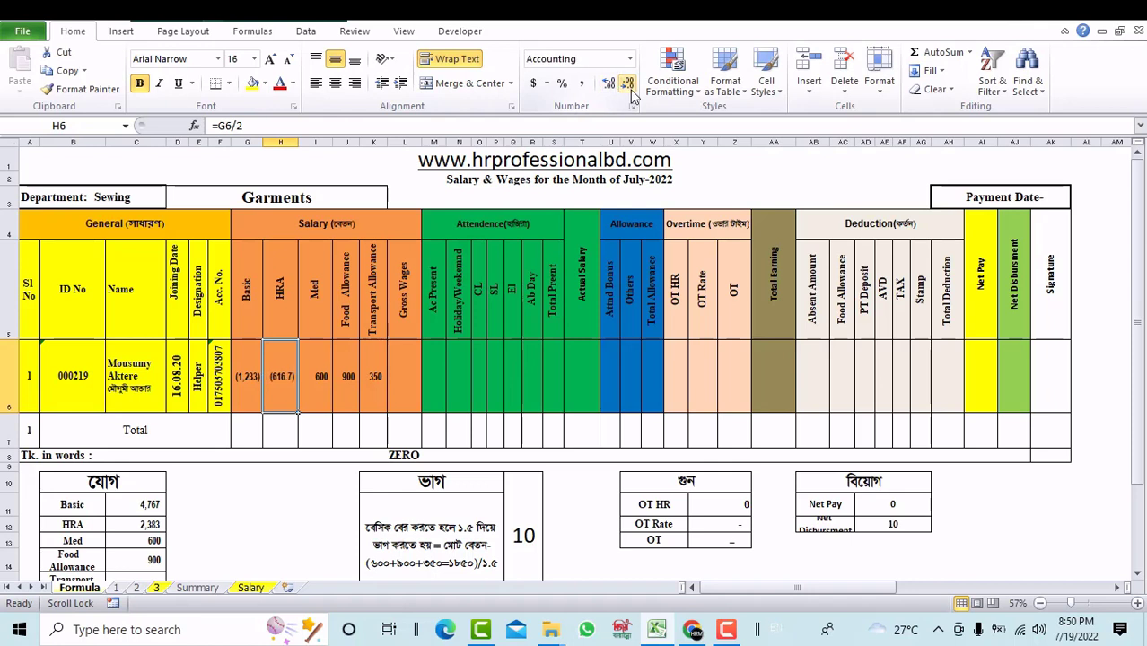
click(629, 86)
click(284, 495)
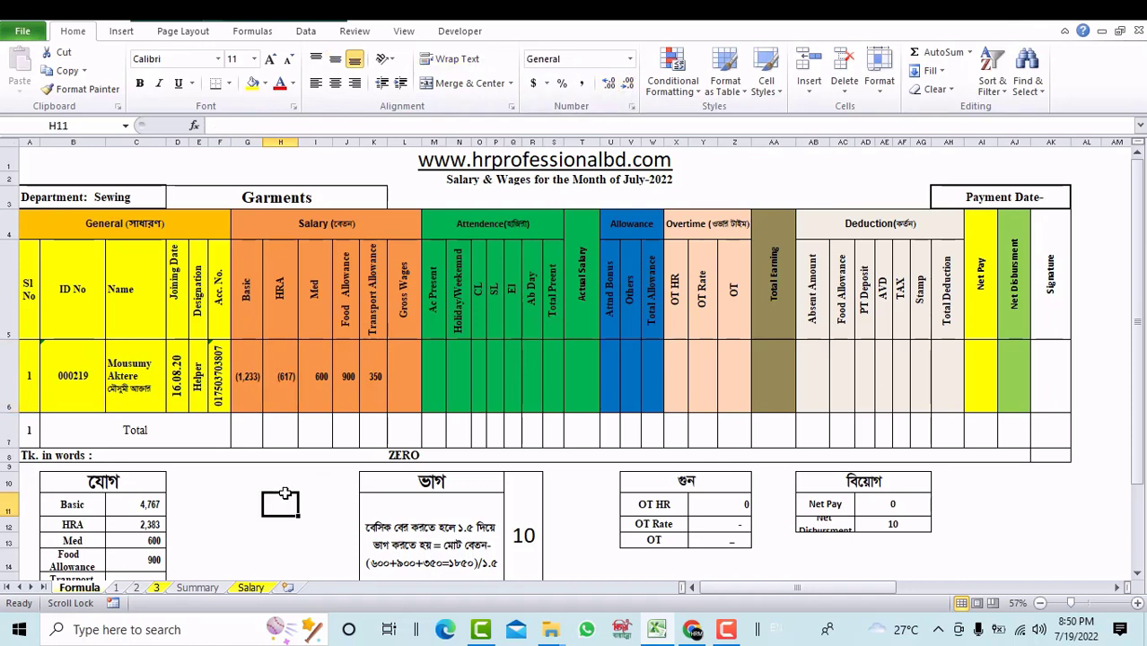
Step: Enter =G6*50% in helper cell H11 and select H11:I11
text(=)
click(251, 393)
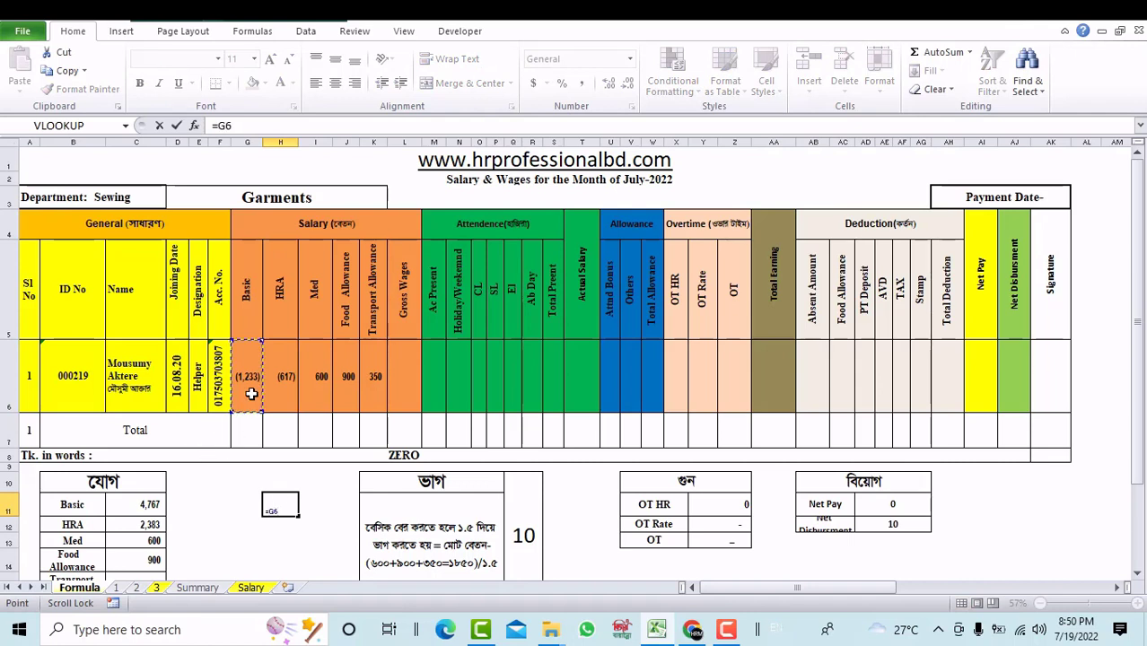
text(*)
text(50)
text(%)
key(Return)
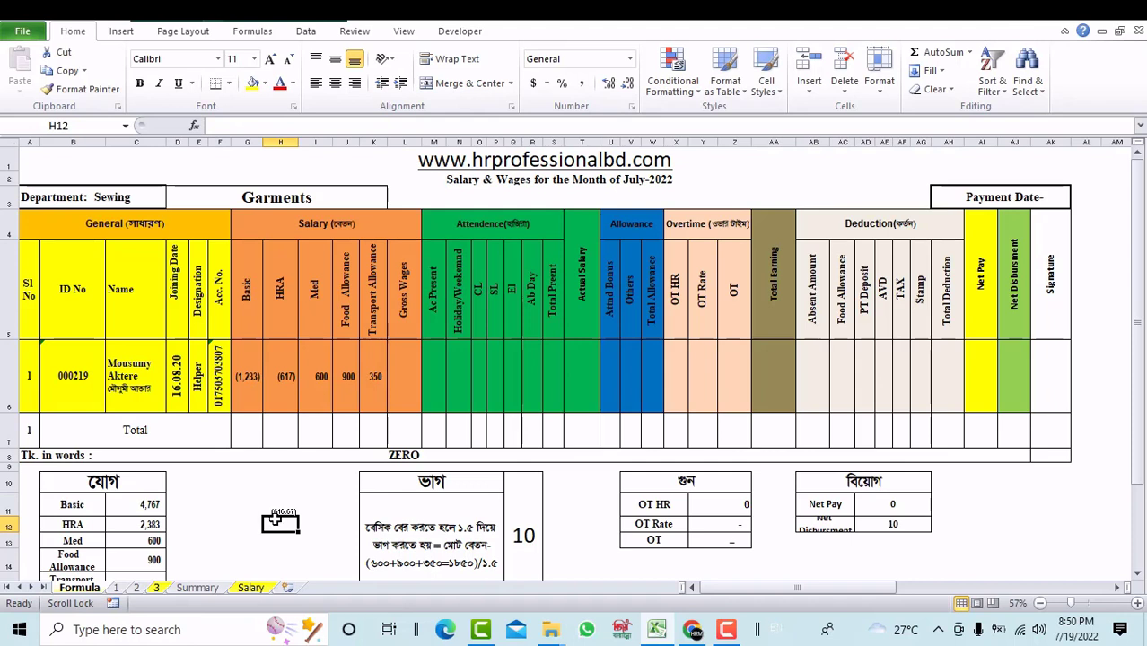
click(278, 505)
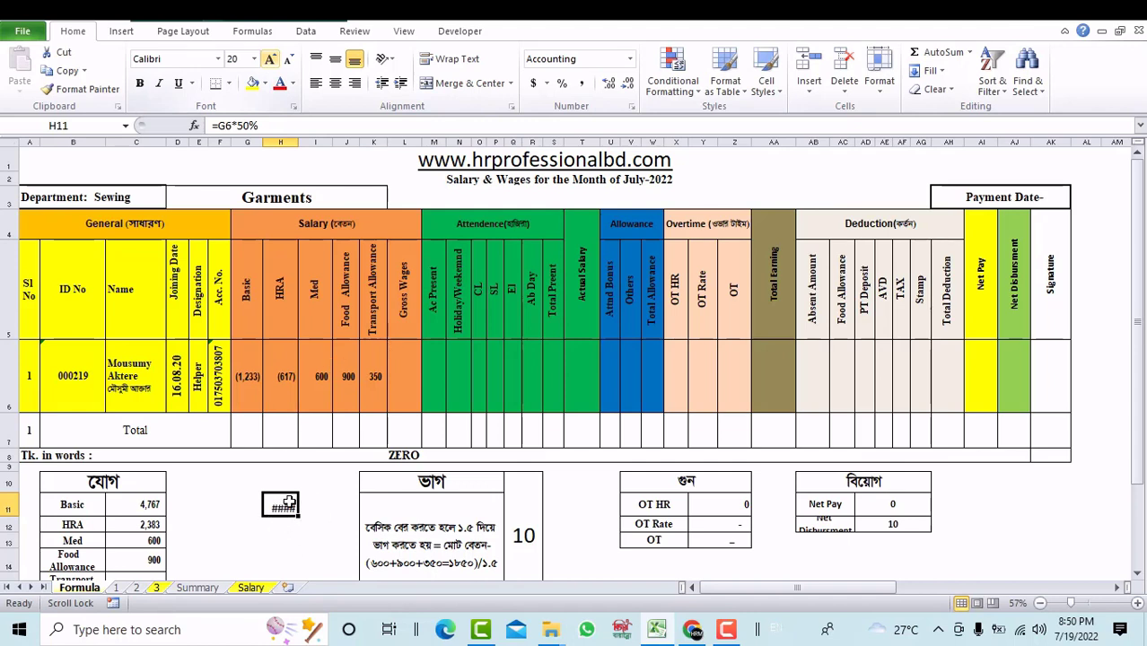
drag(289, 503, 320, 500)
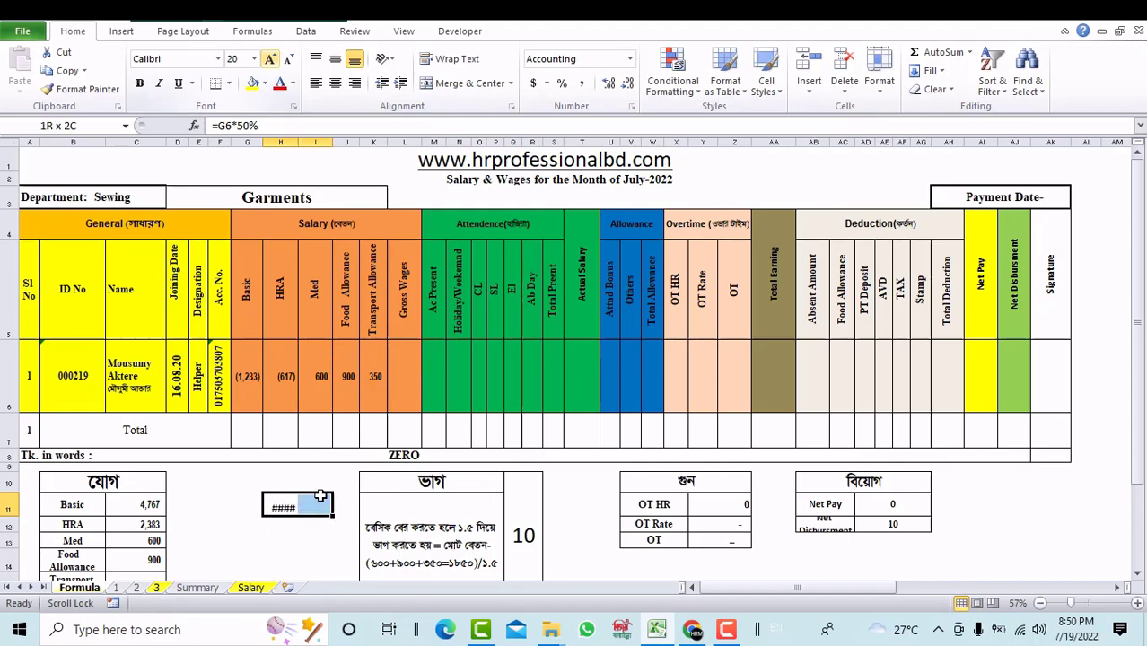
Step: Merge and centre H11:I11, and enter 8,000 as Gross Wages in L6
click(471, 87)
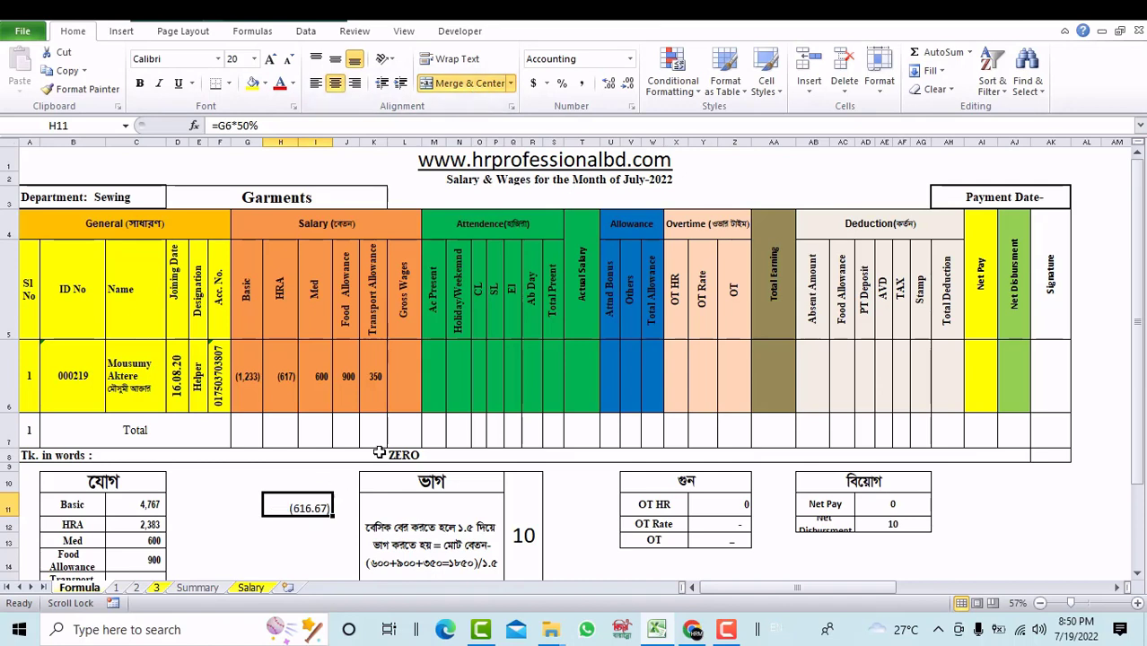
click(415, 371)
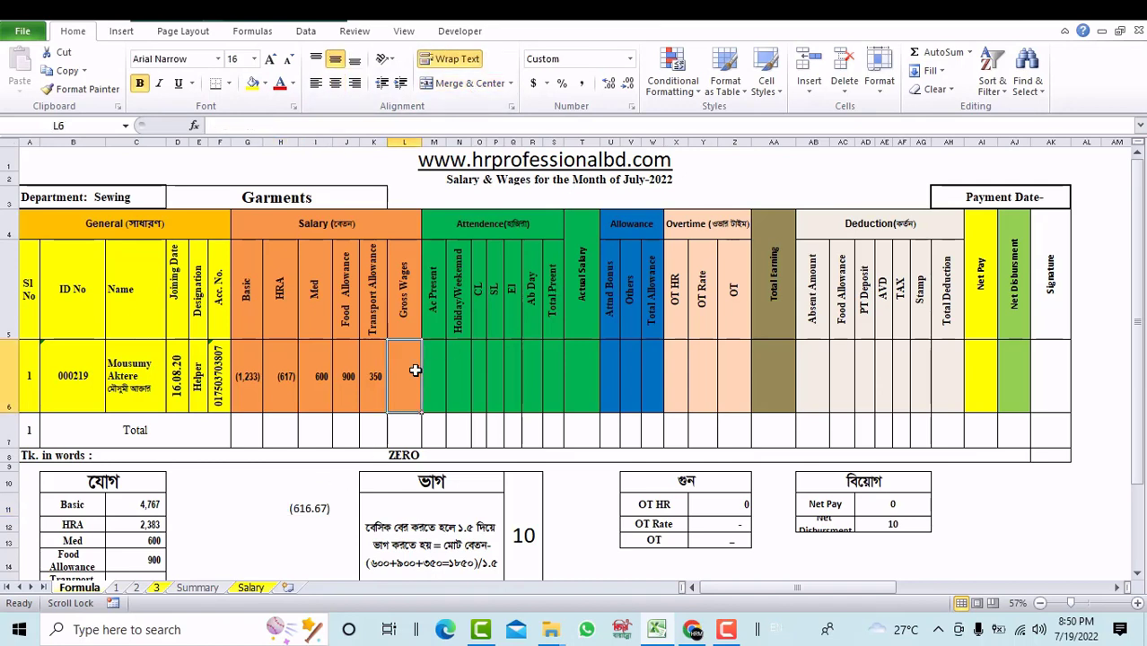
text(8,)
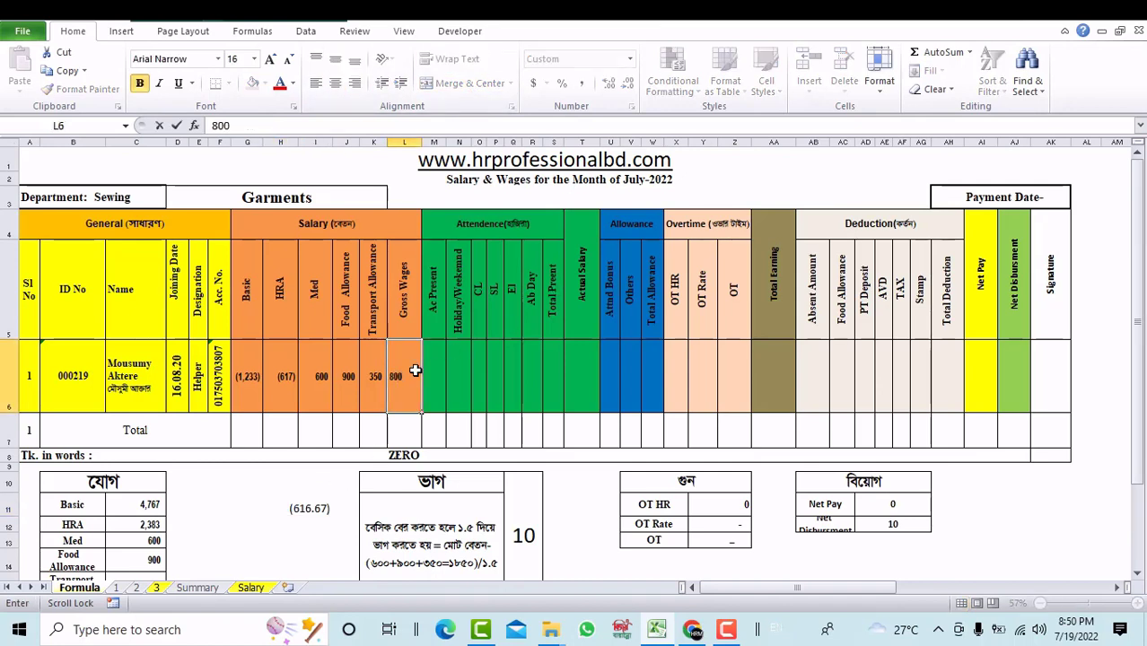
text(0)
key(Return)
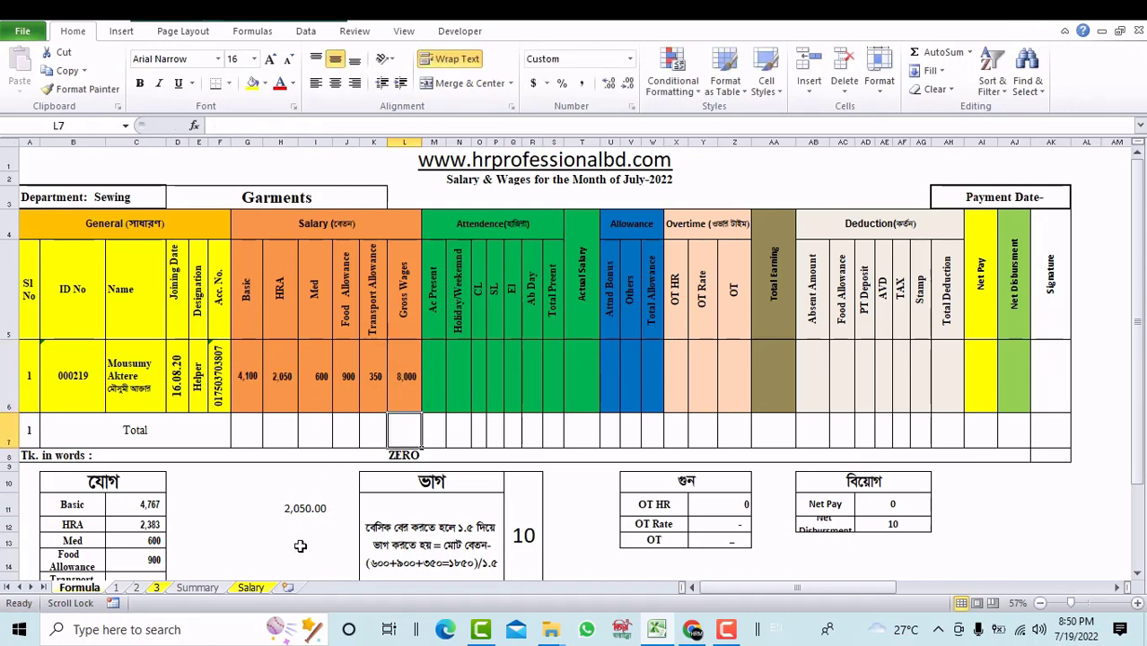
Step: Review the helper, HRA and Basic formulas against Gross Wages and the 1,850 allowance sum
click(300, 510)
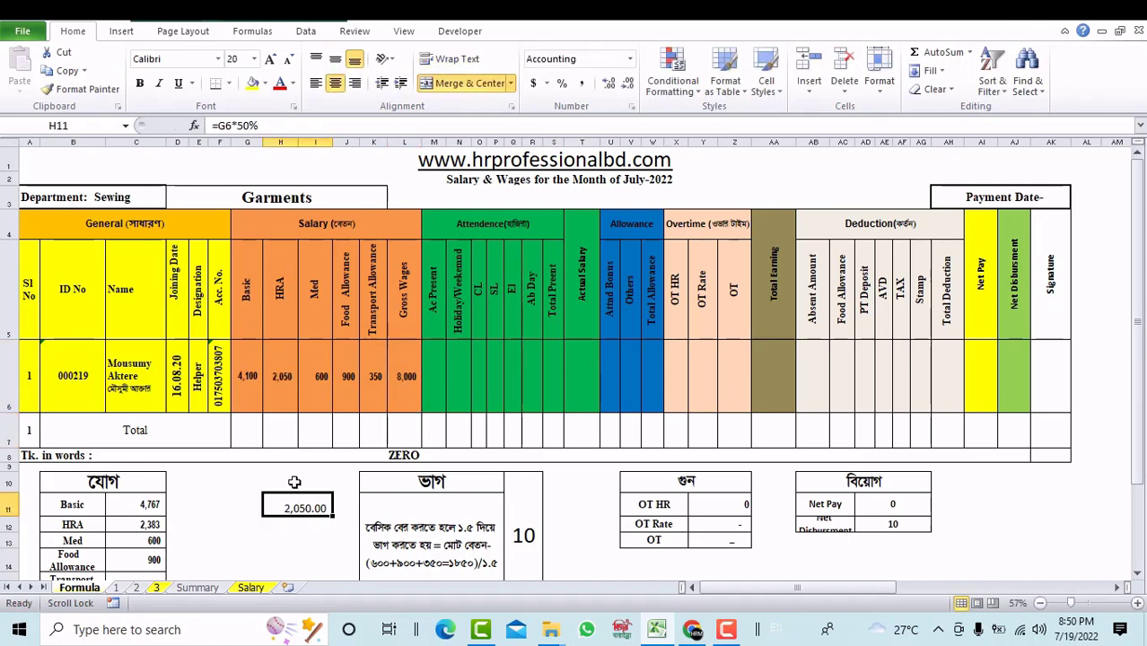
click(284, 406)
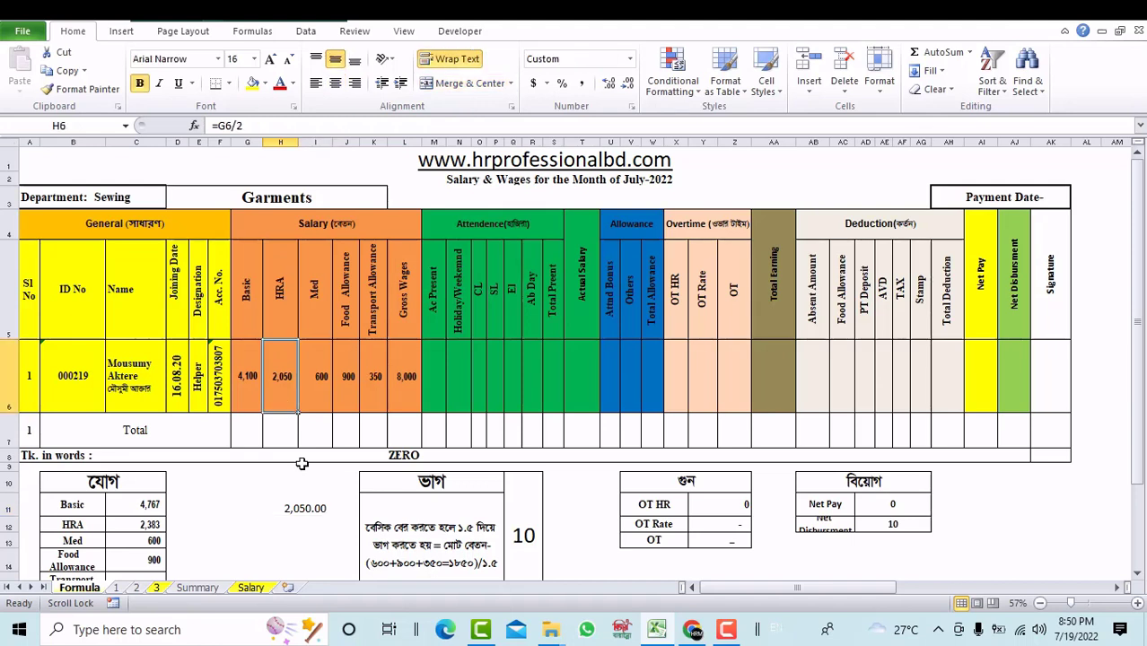
click(250, 398)
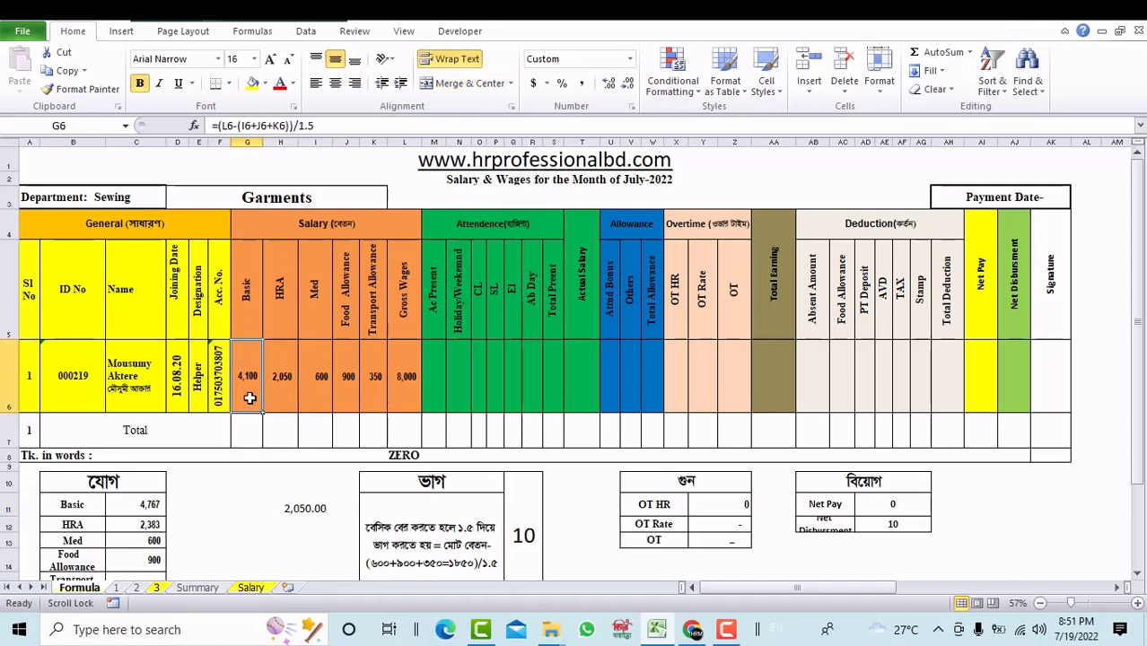
click(408, 384)
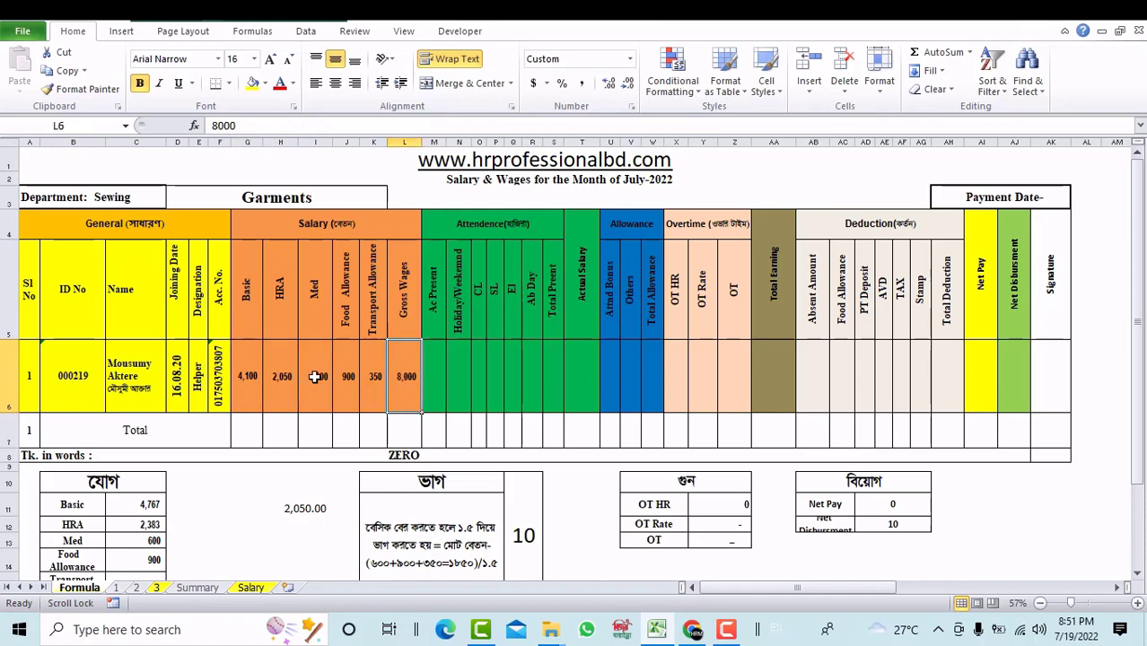
drag(315, 377, 370, 363)
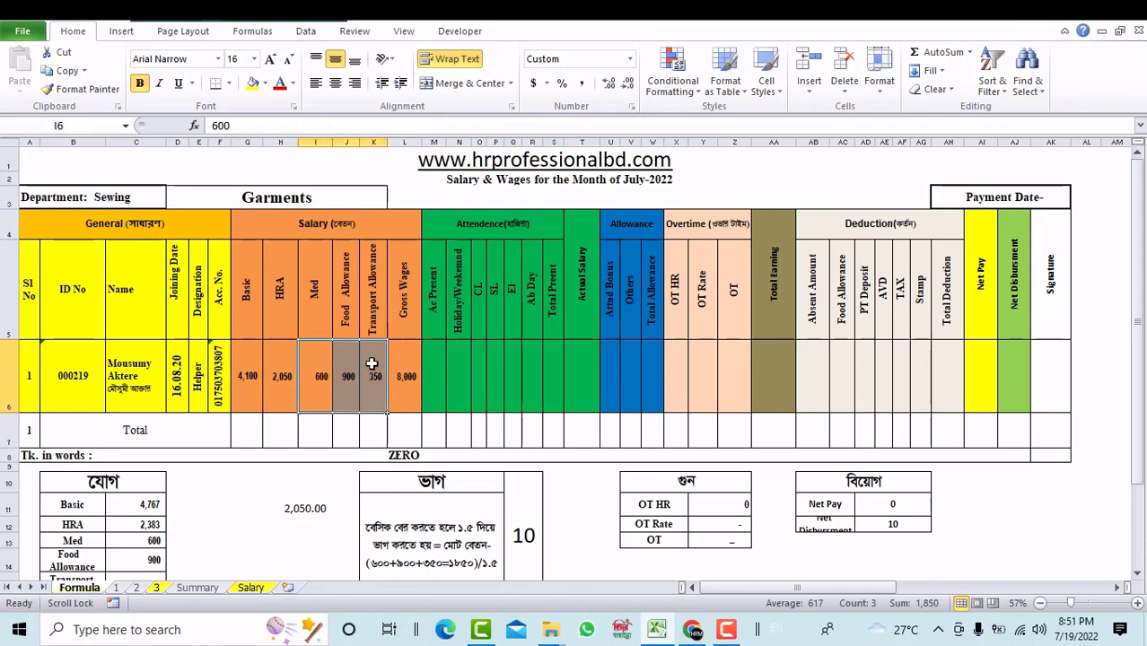
click(250, 359)
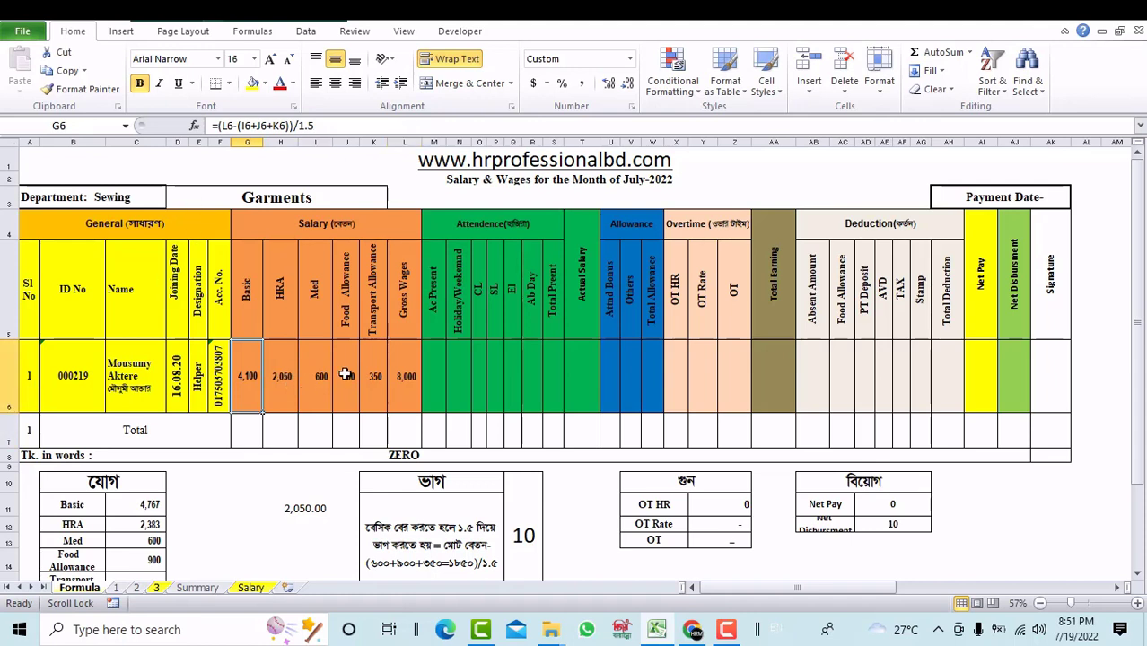
click(402, 388)
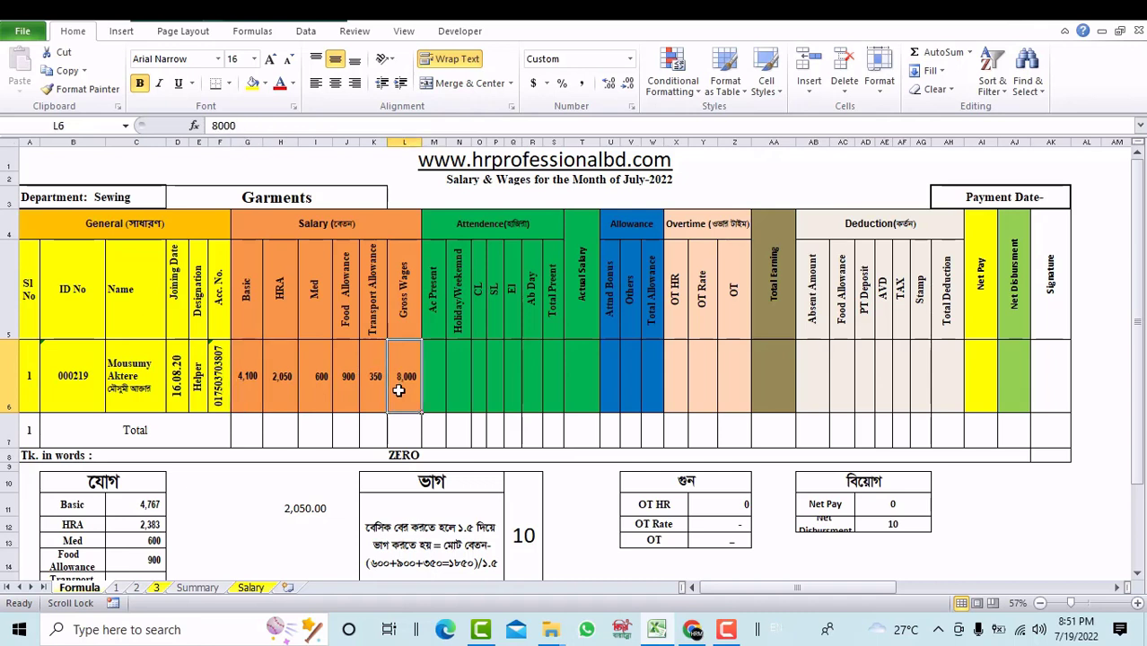
click(248, 385)
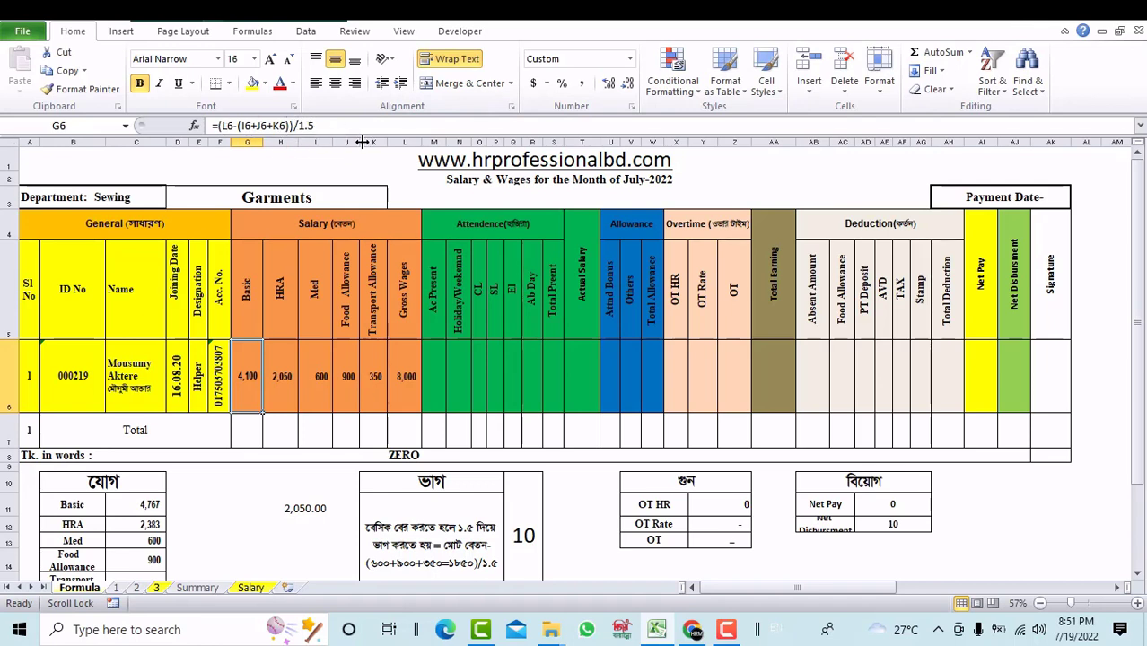
key(Down)
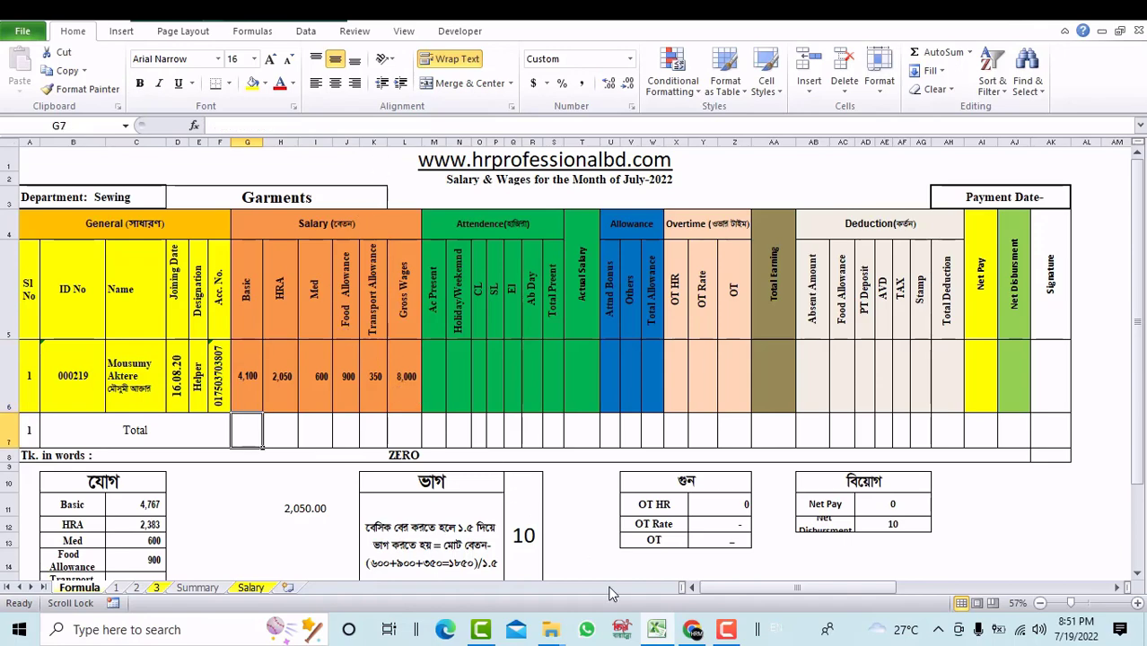
Step: Check the gazette's grade-5 wage row totalling 8,075 on page 3, then return to Excel
click(692, 629)
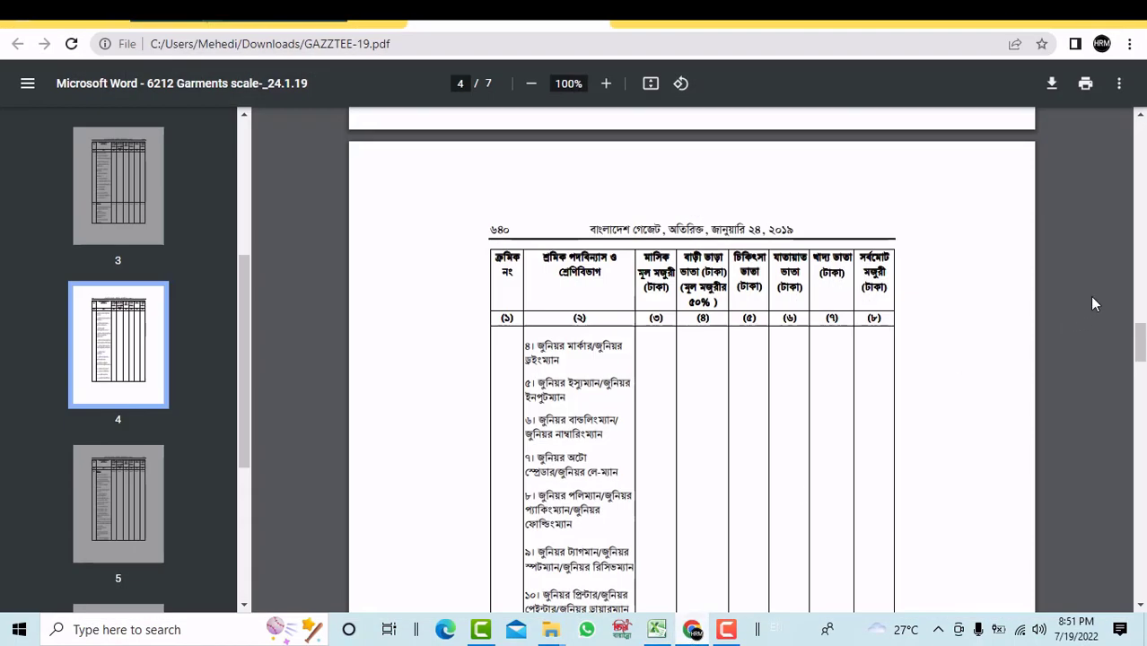
drag(1138, 343, 1136, 316)
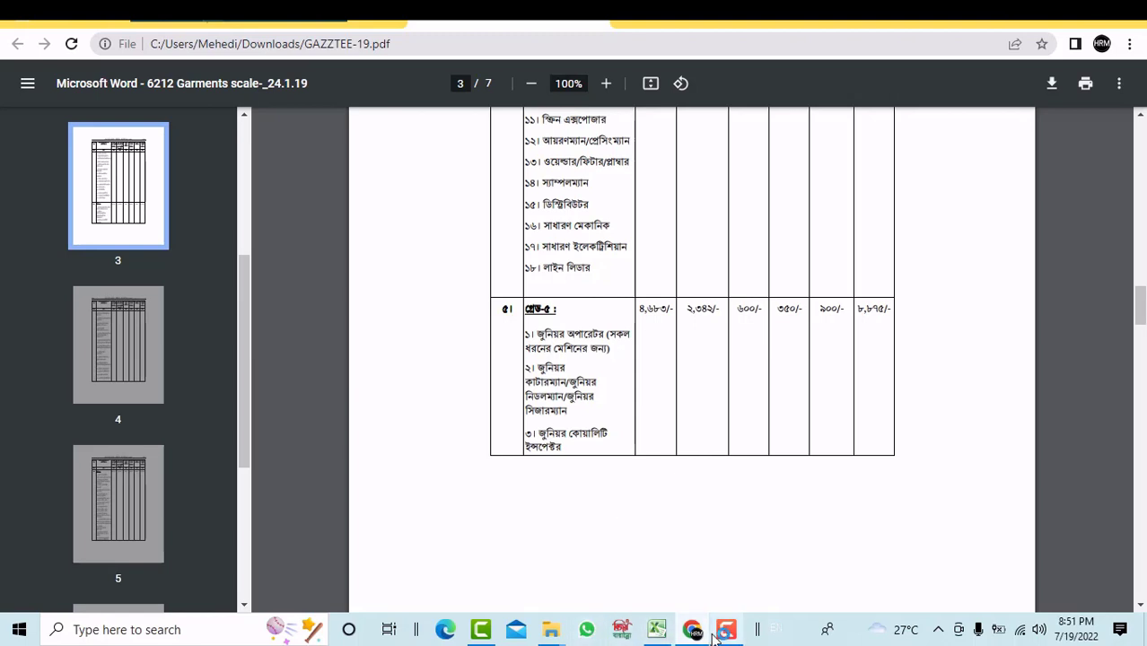
click(659, 633)
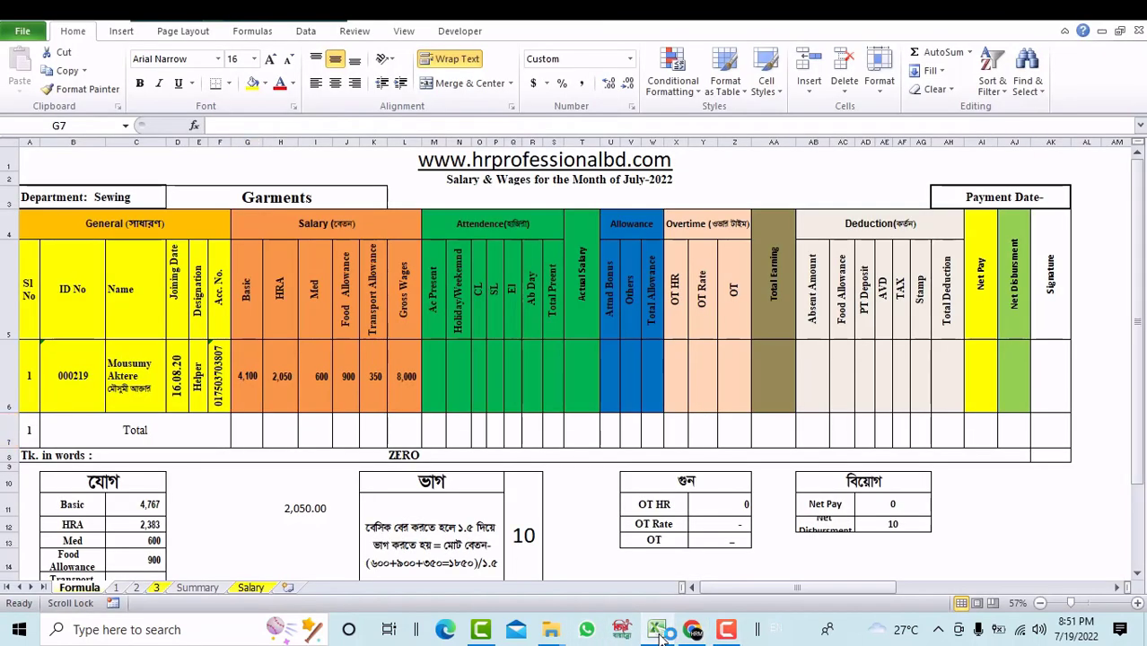
Step: Enter 8,875 as Gross Wages in L6 and confirm Basic recalculates to 4,683
click(660, 632)
click(659, 633)
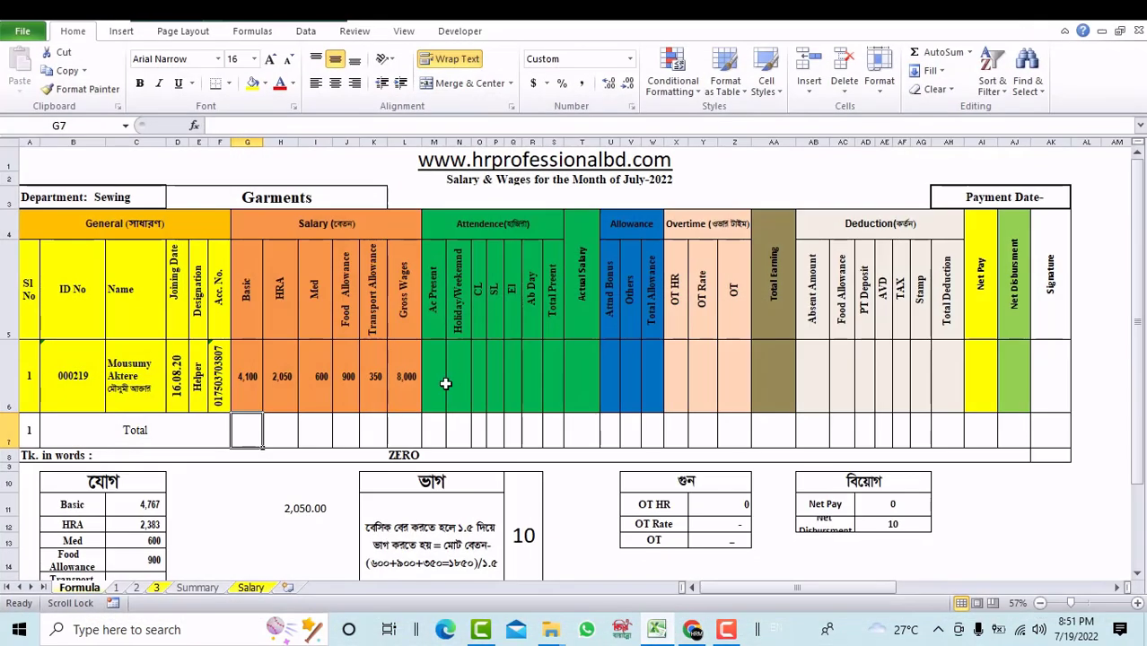
click(413, 376)
text(8875)
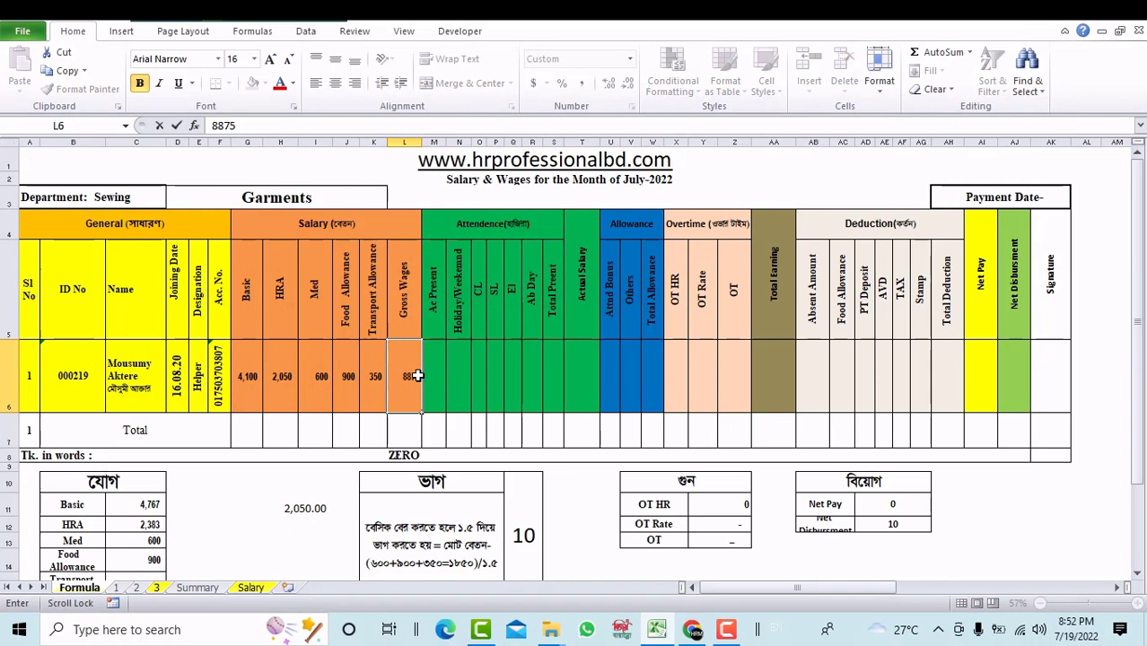
key(Return)
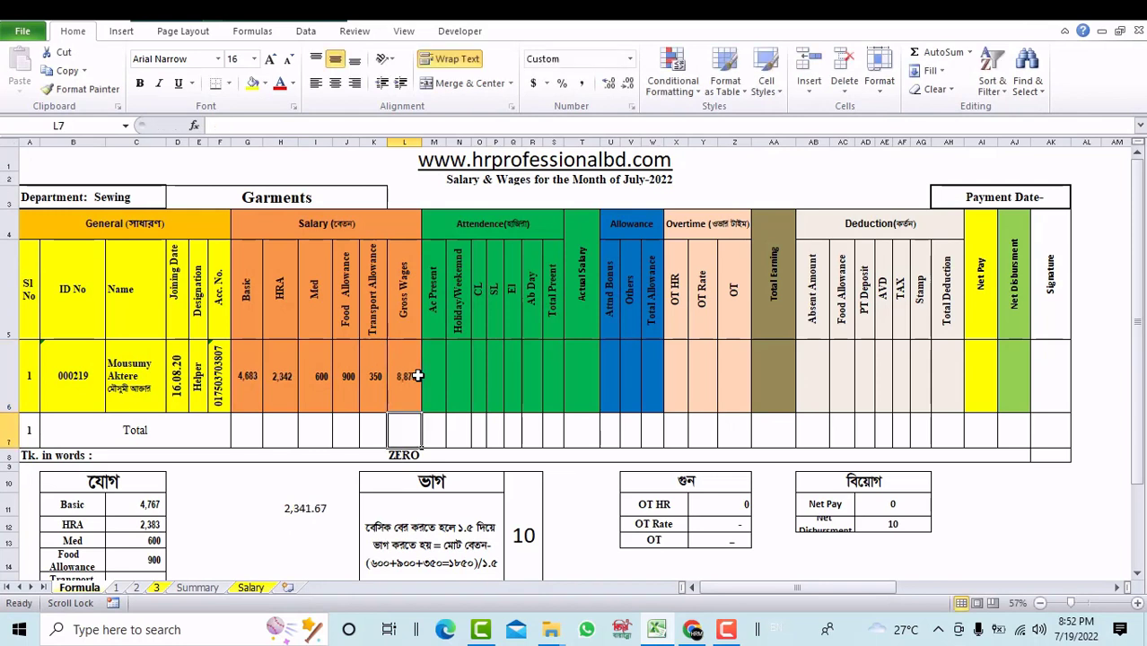
click(261, 400)
key(ctrl+b)
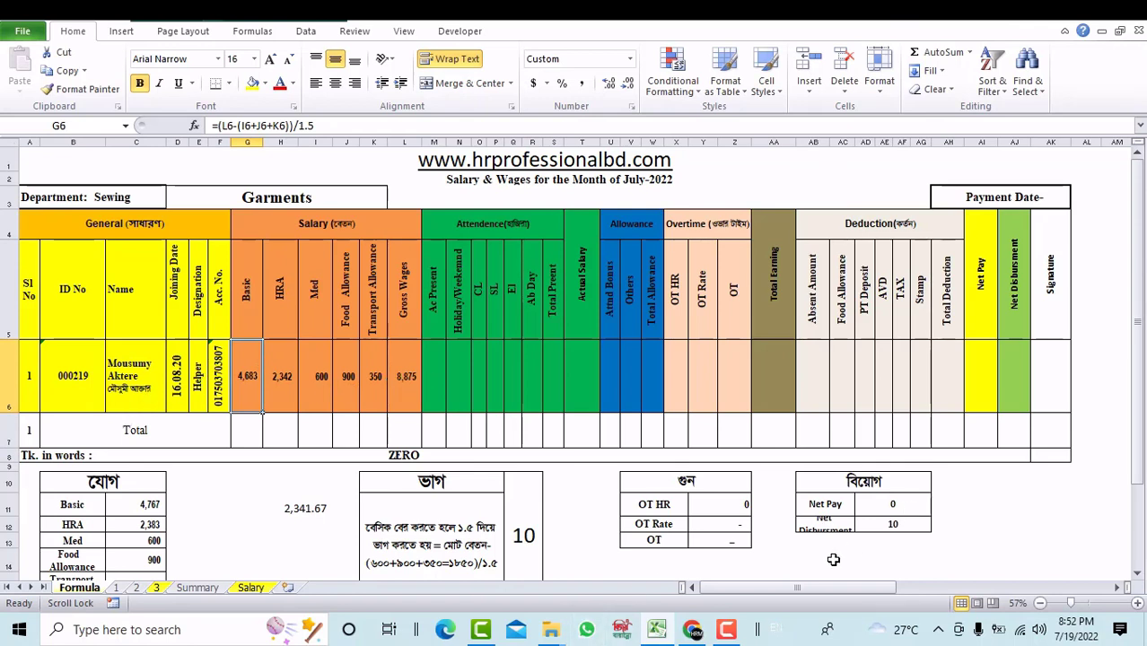
Step: Compare the gazette's grade-5 figures (4,683, 2,342, 8,875), then return to the salary sheet
click(693, 632)
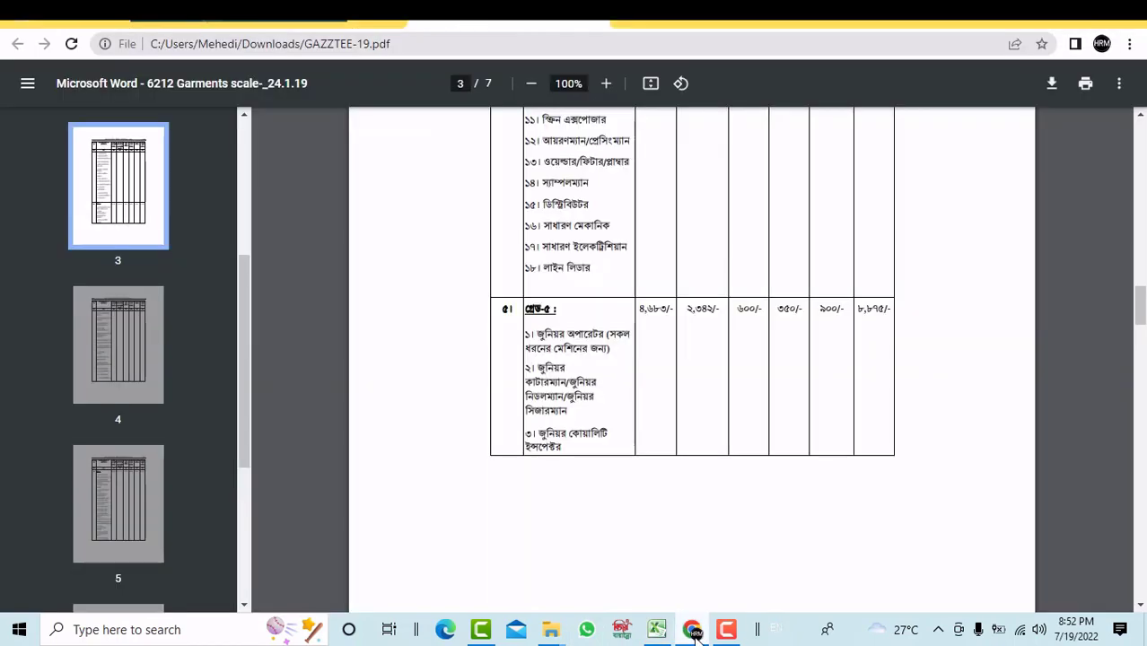
click(694, 632)
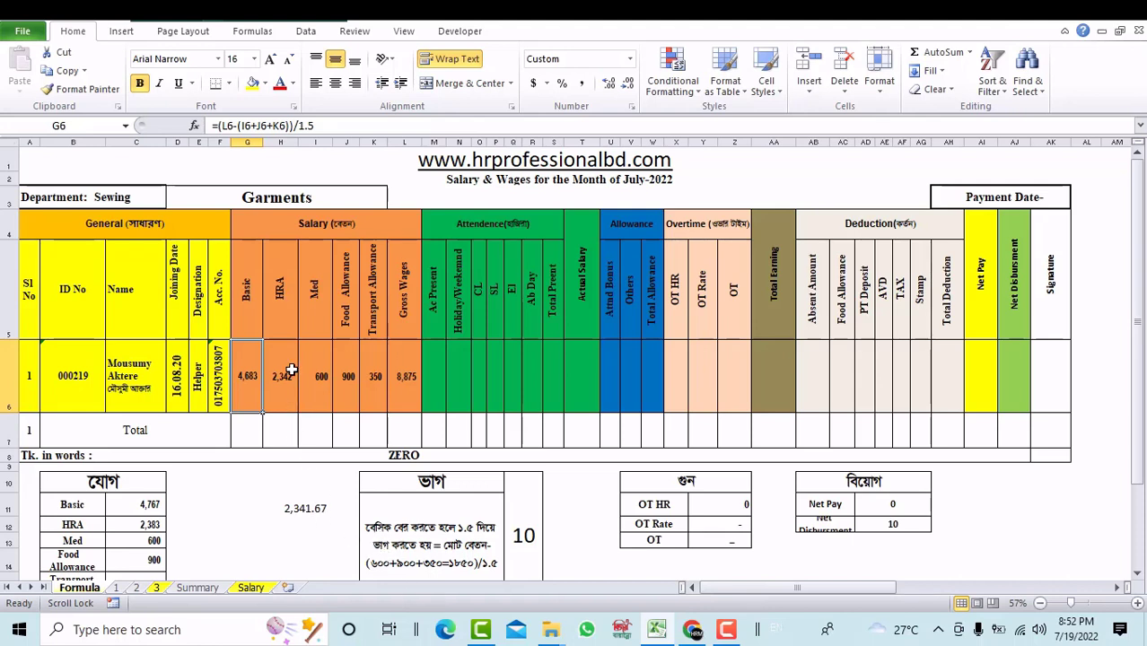
Step: Set HRA in H6 to =G6/2 and remove its decimals so it shows 2,342
click(309, 508)
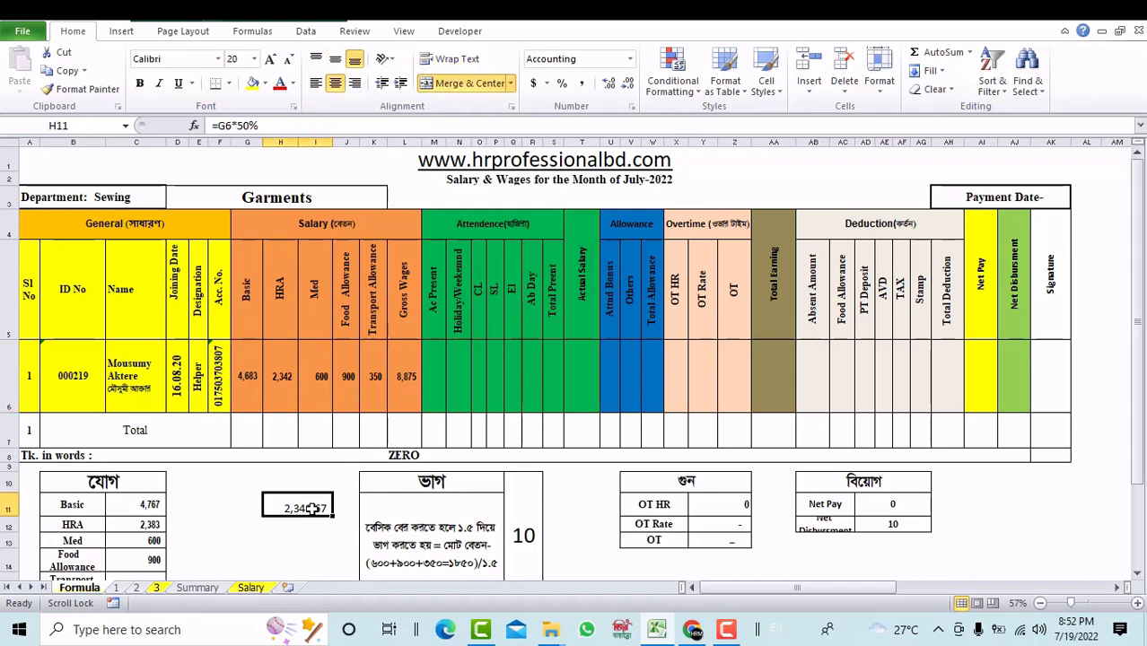
click(255, 386)
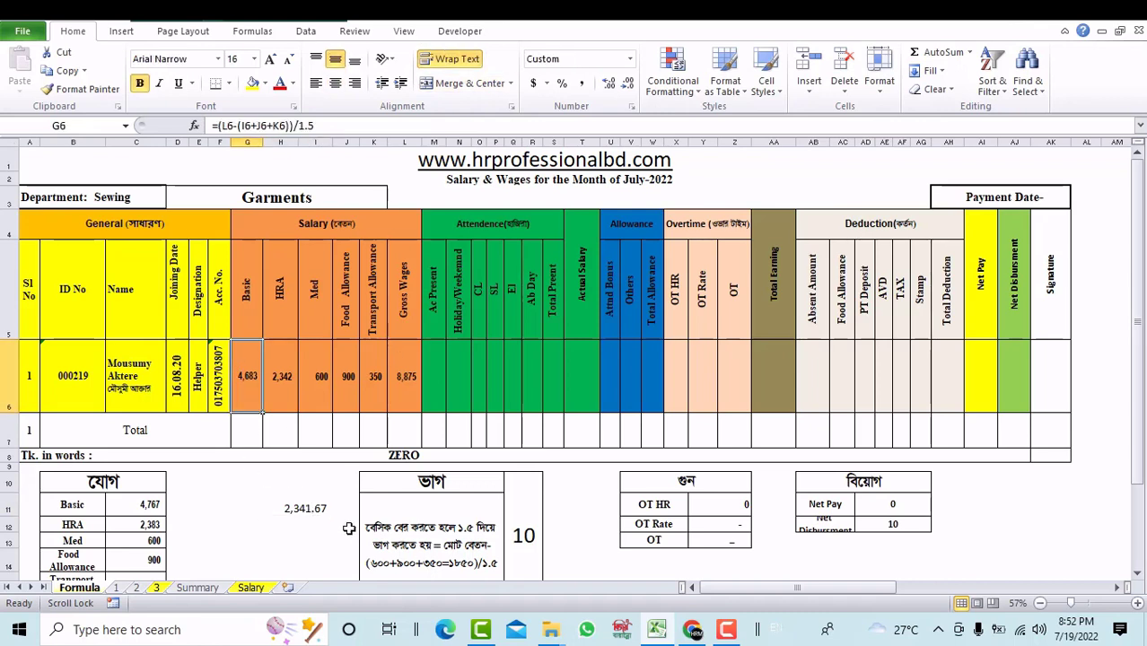
click(308, 510)
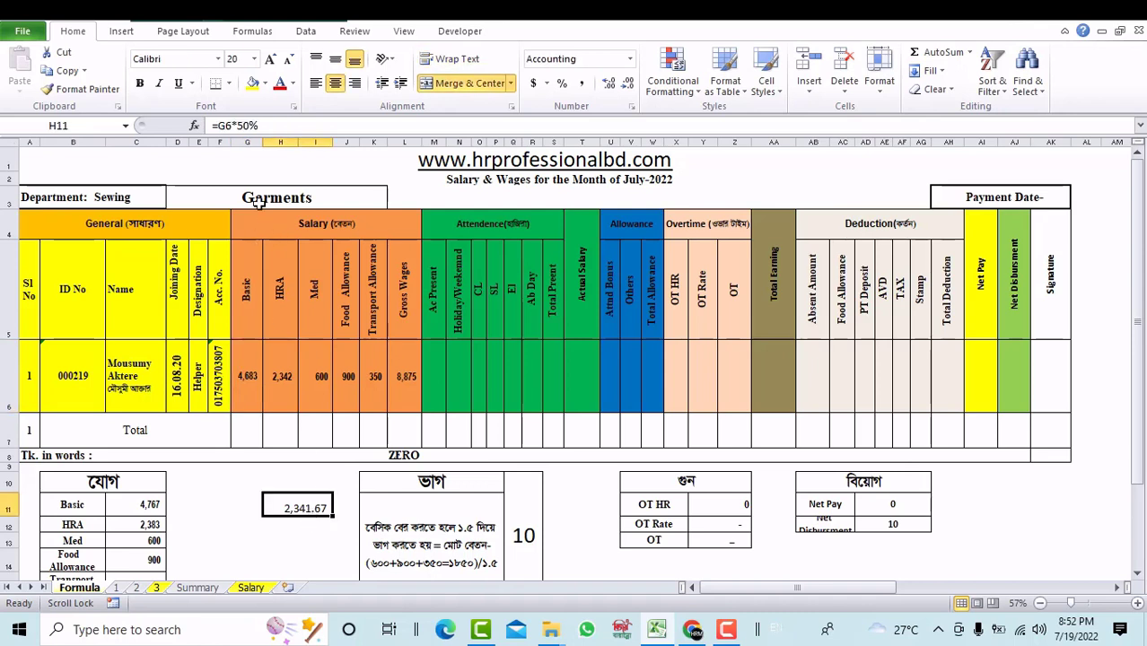
double_click(292, 392)
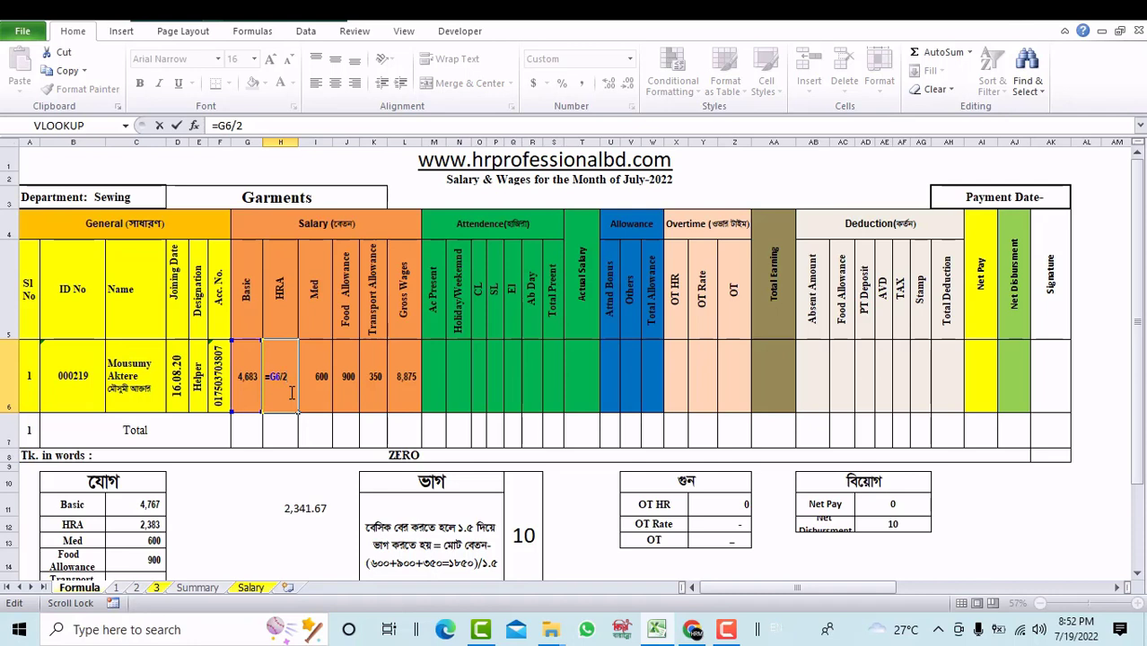
key(Return)
click(287, 380)
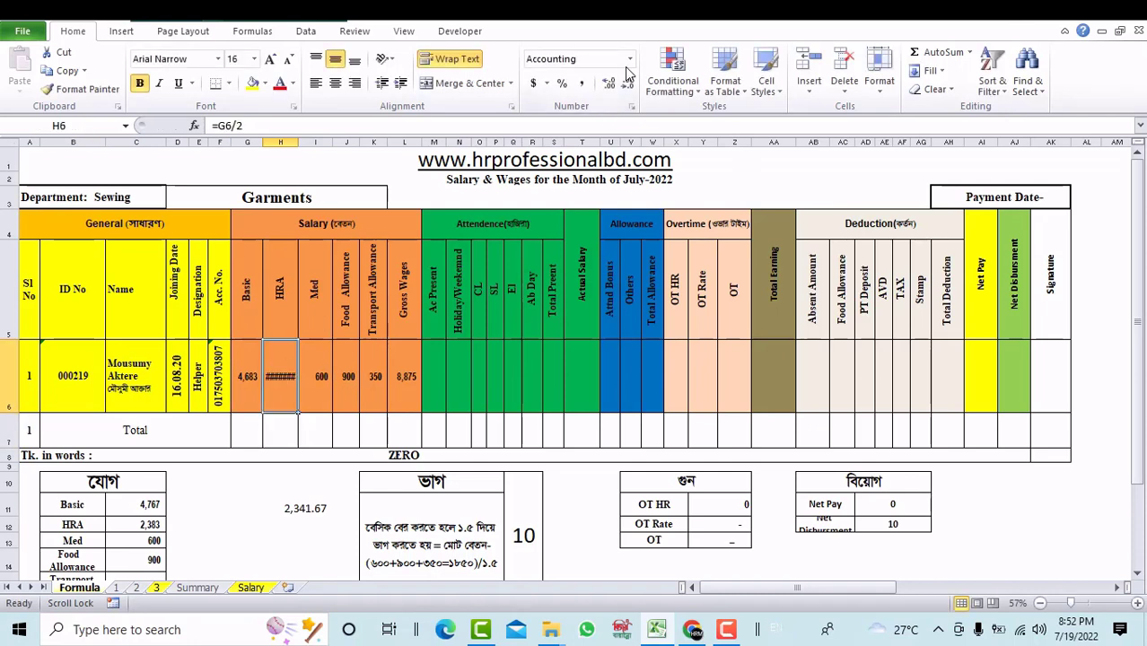
click(627, 83)
click(628, 84)
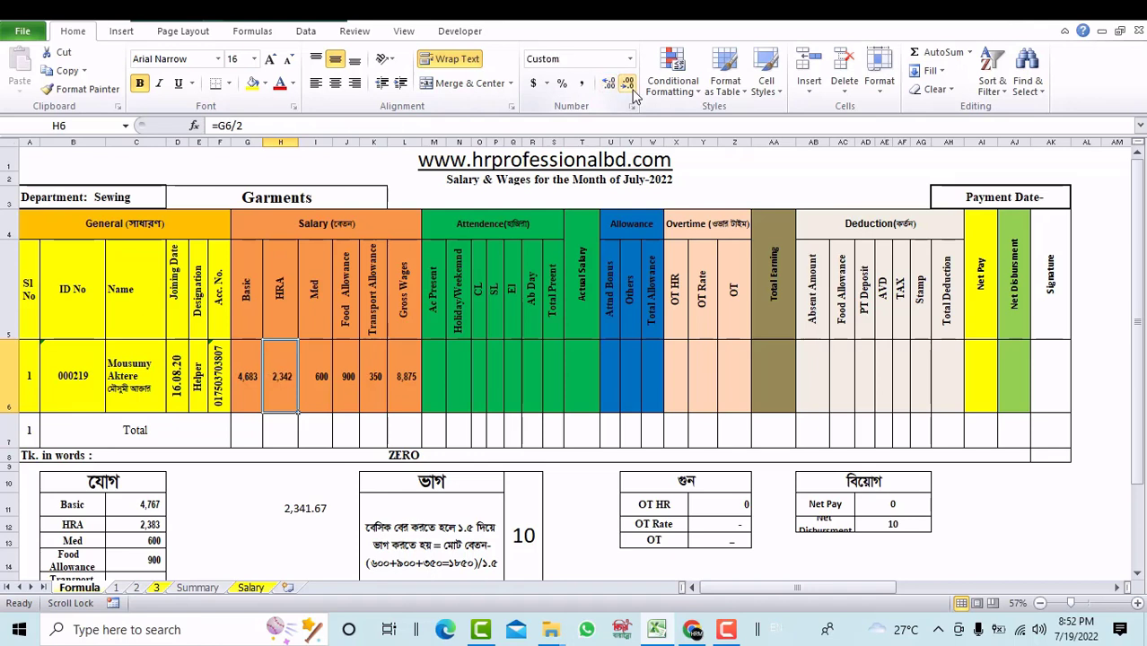
click(429, 367)
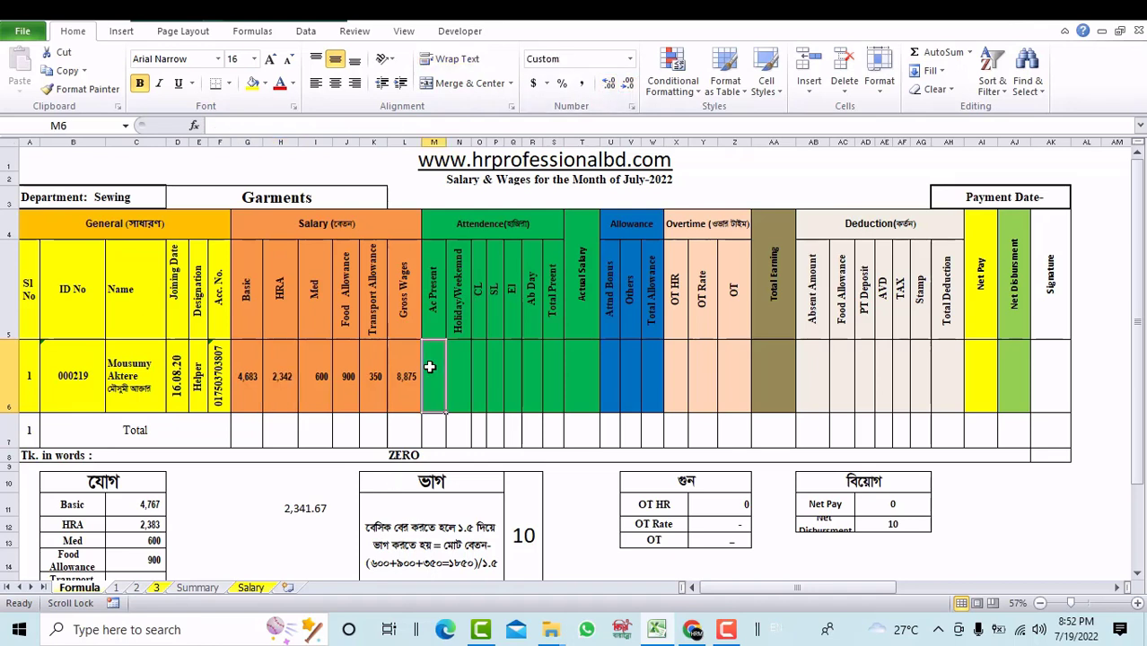
Step: Enter 26 present days in Ac Present and 4 in Holiday/Weekend
click(499, 223)
click(442, 363)
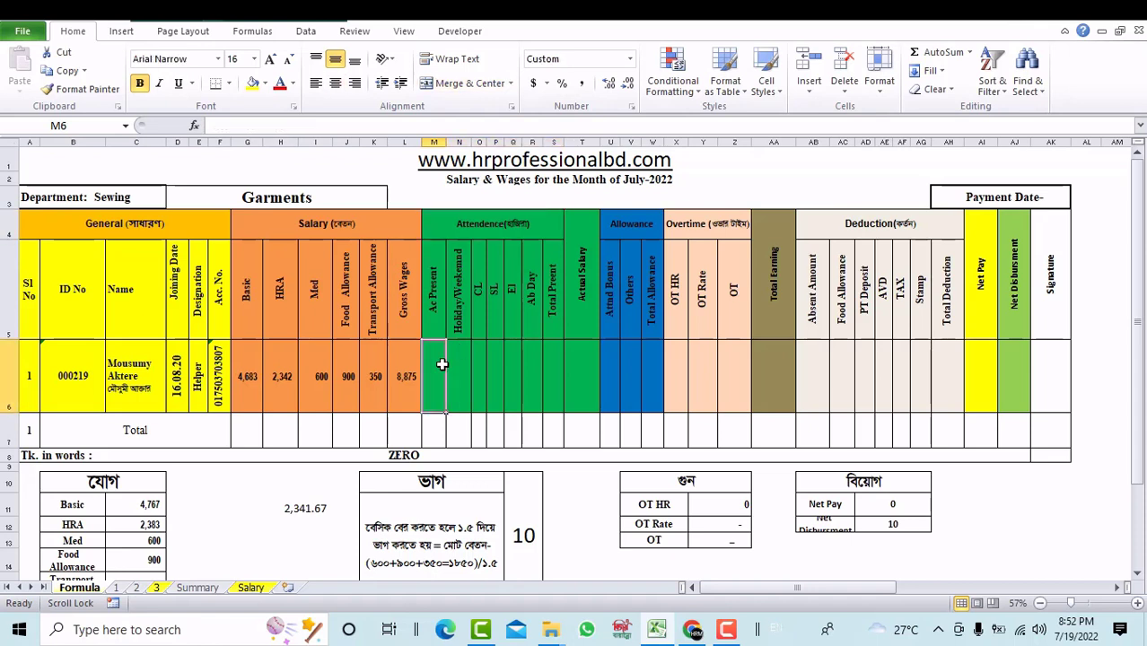
text(26)
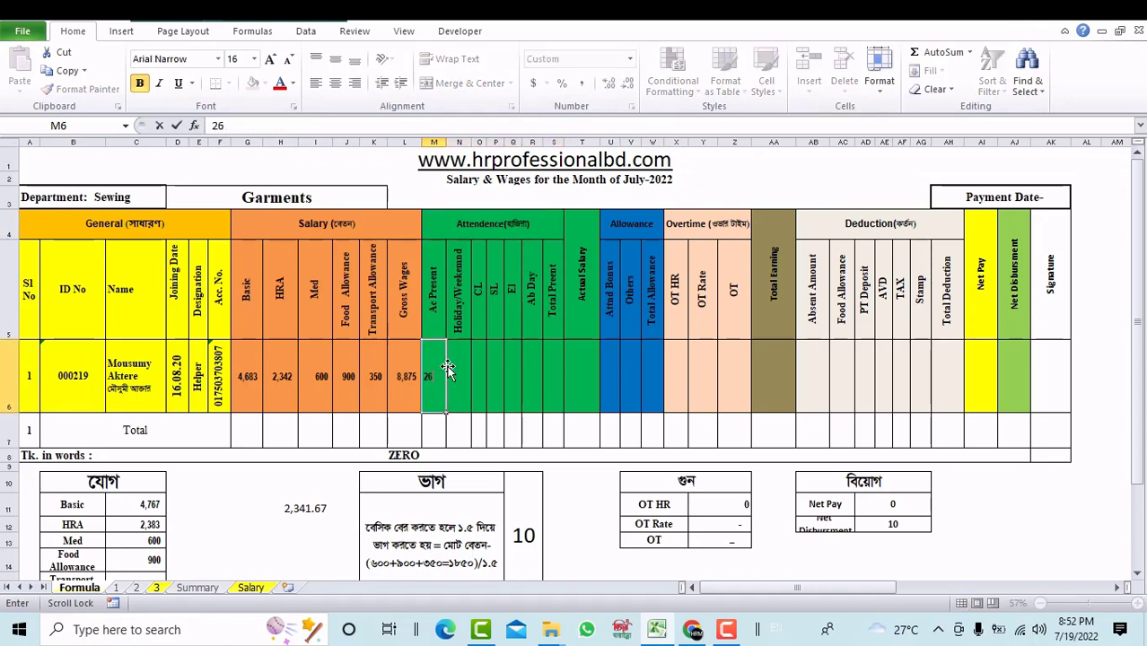
click(456, 368)
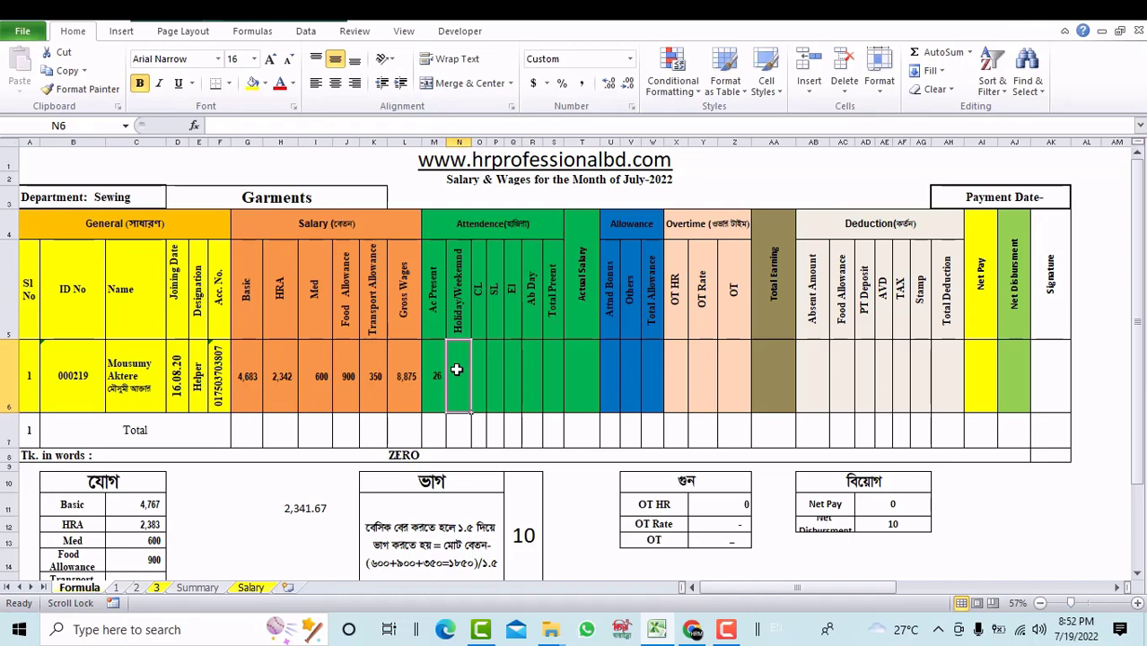
text(4)
click(569, 467)
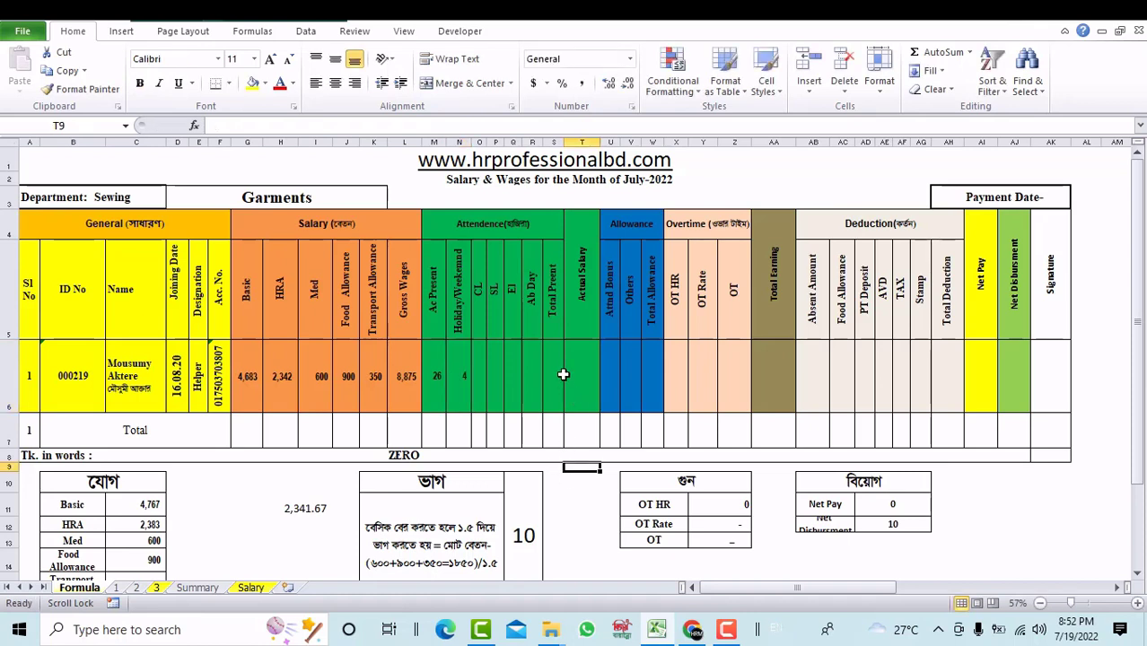
Step: Begin a Total Present formula in S6, then clear it
click(563, 375)
text(=)
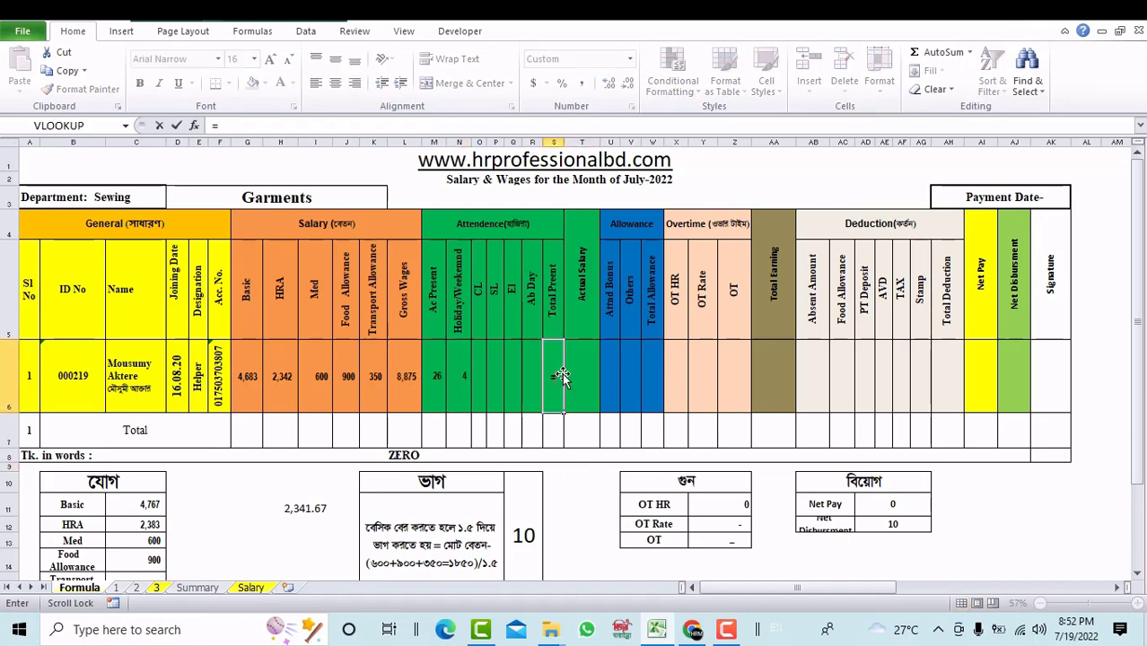
click(446, 382)
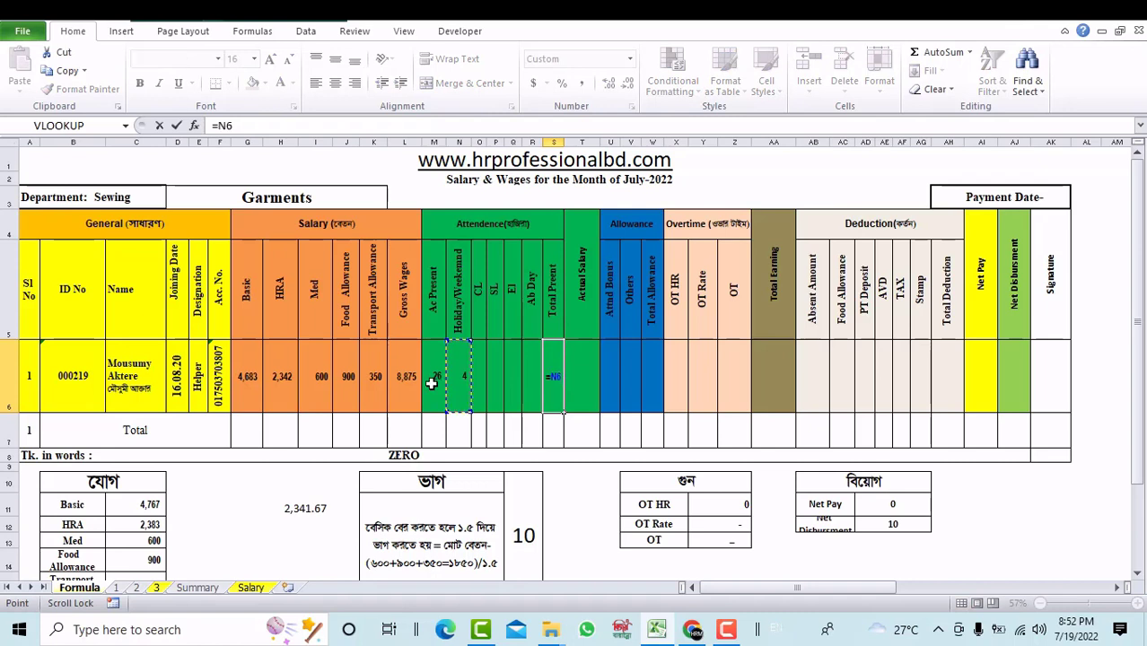
click(431, 379)
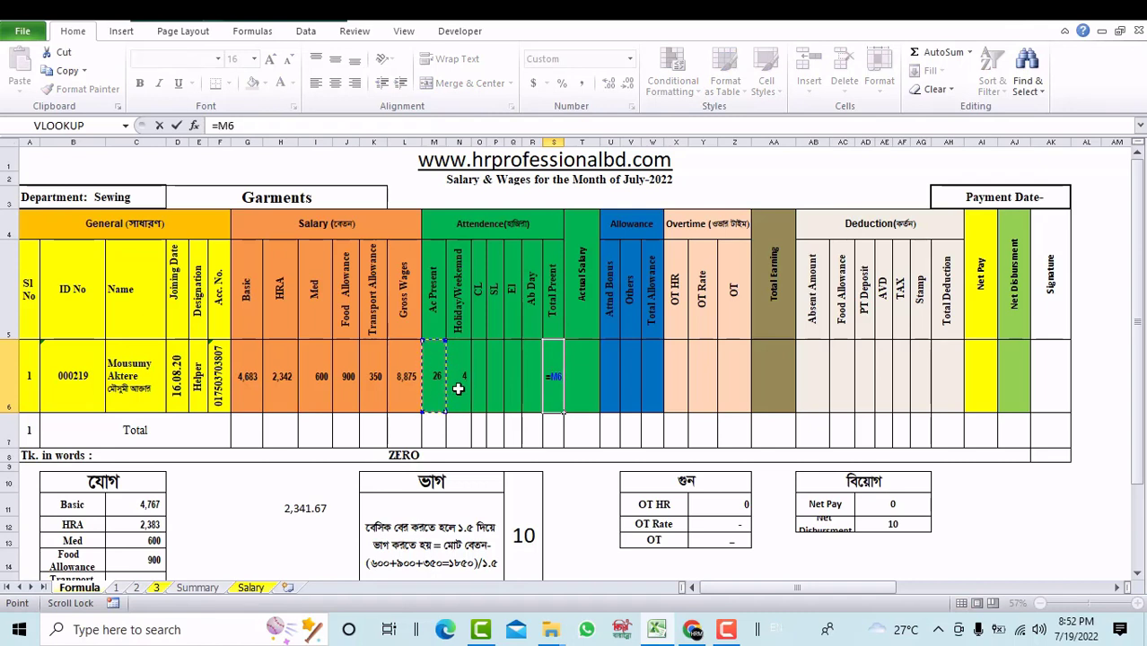
key(BackSpace)
key(BackSpace)
key(BackSpace)
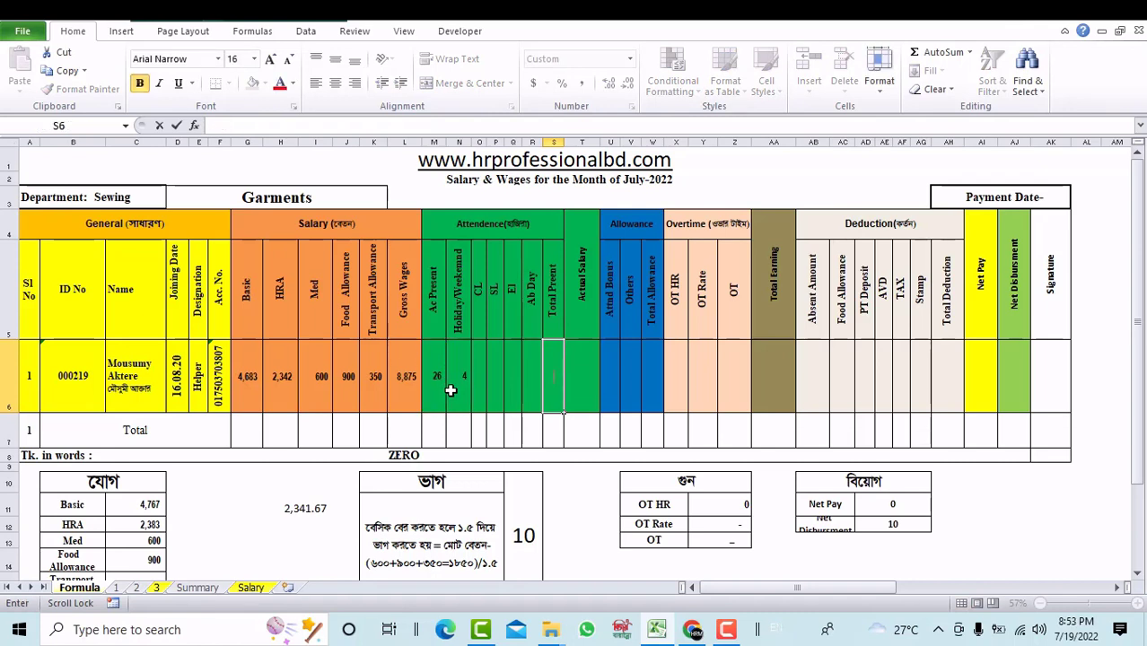
Step: Change Ac Present to 24 and enter 1 each for CL and SL
click(434, 372)
double_click(442, 370)
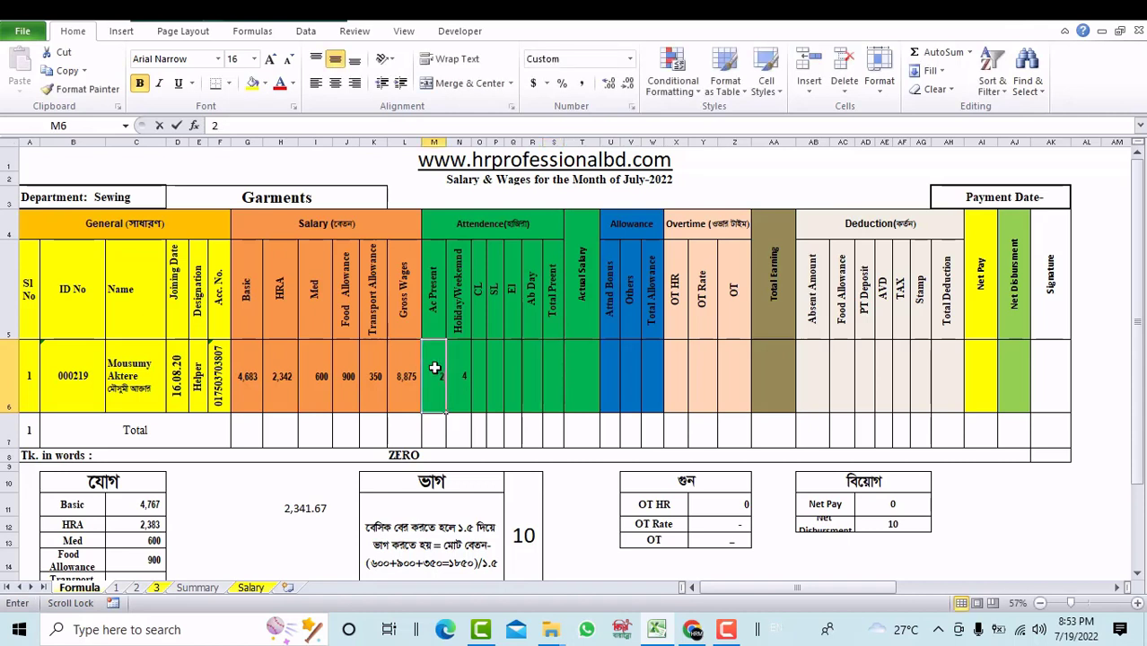
text(4)
click(483, 373)
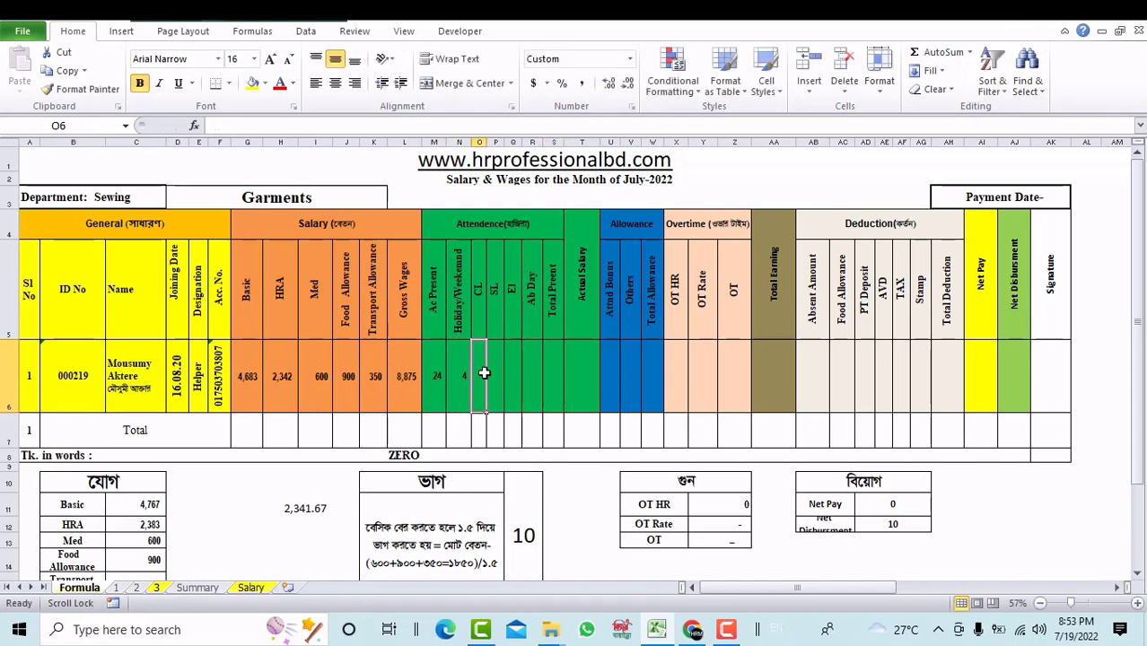
text(1)
click(492, 384)
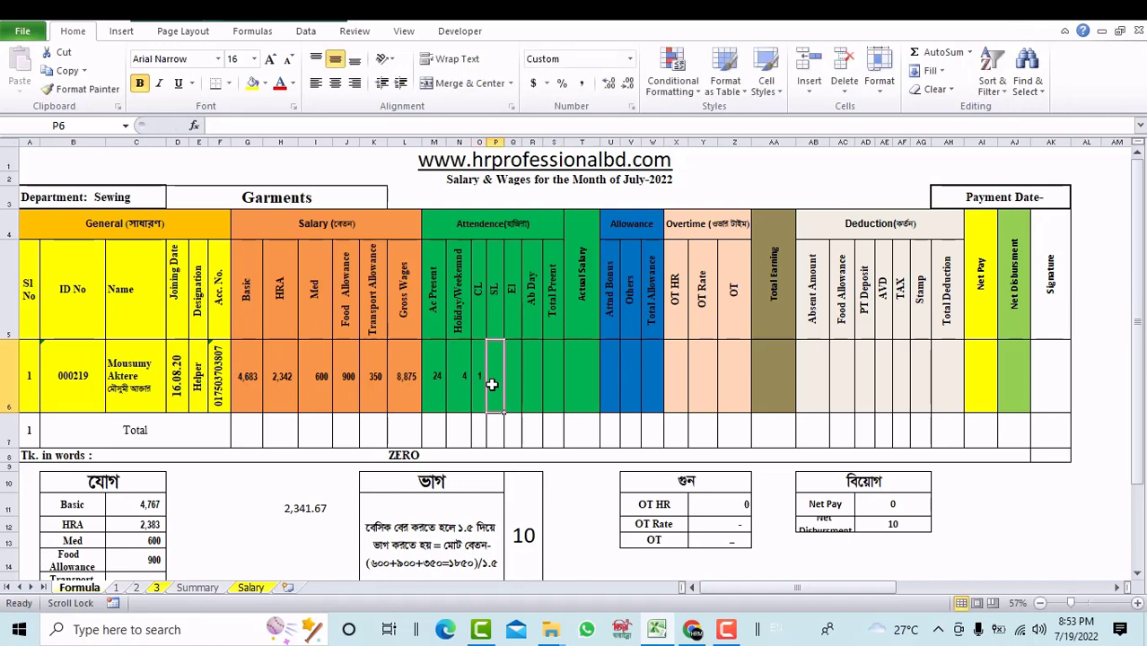
text(1)
click(551, 382)
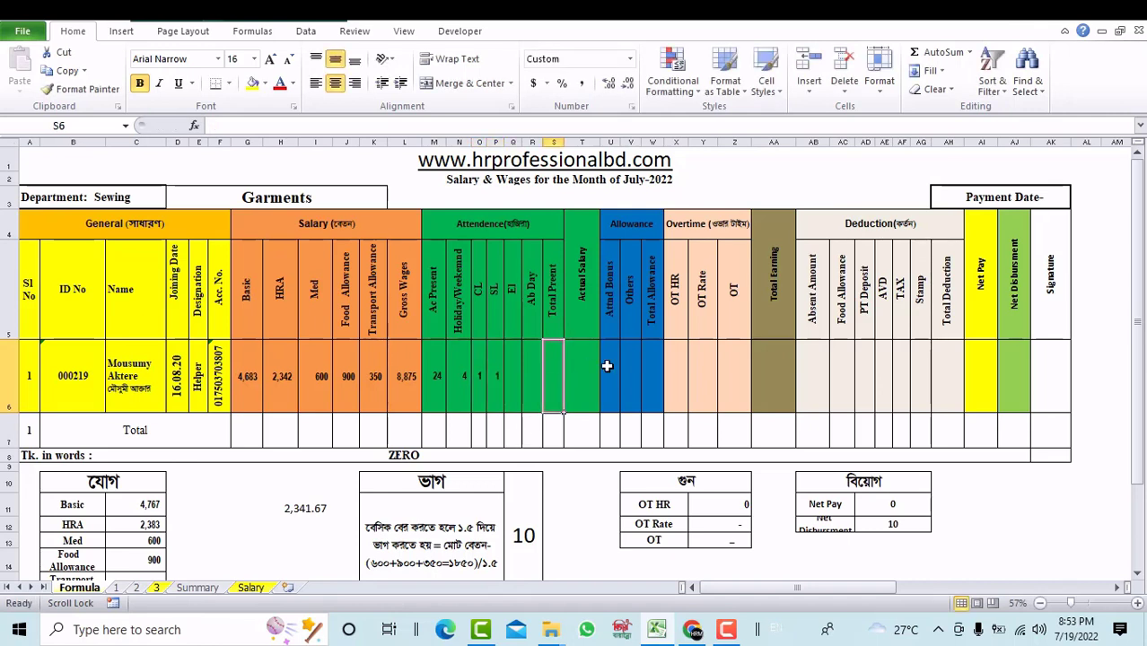
Step: Enter 1 for EL and change Ac Present to 30
click(523, 377)
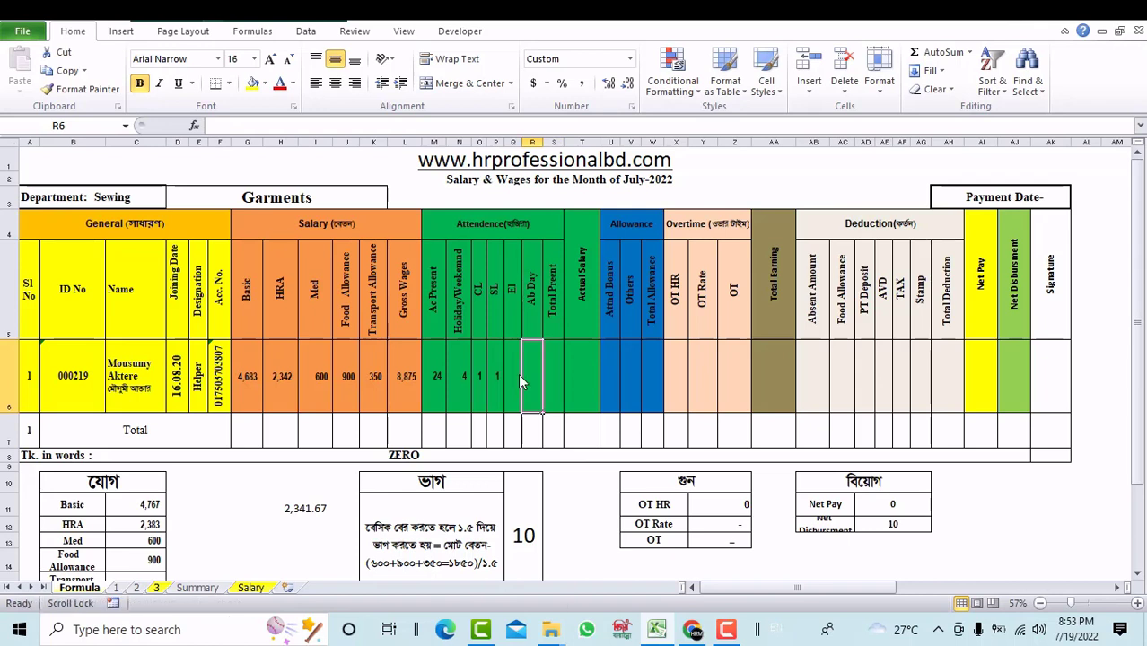
click(516, 370)
text(1)
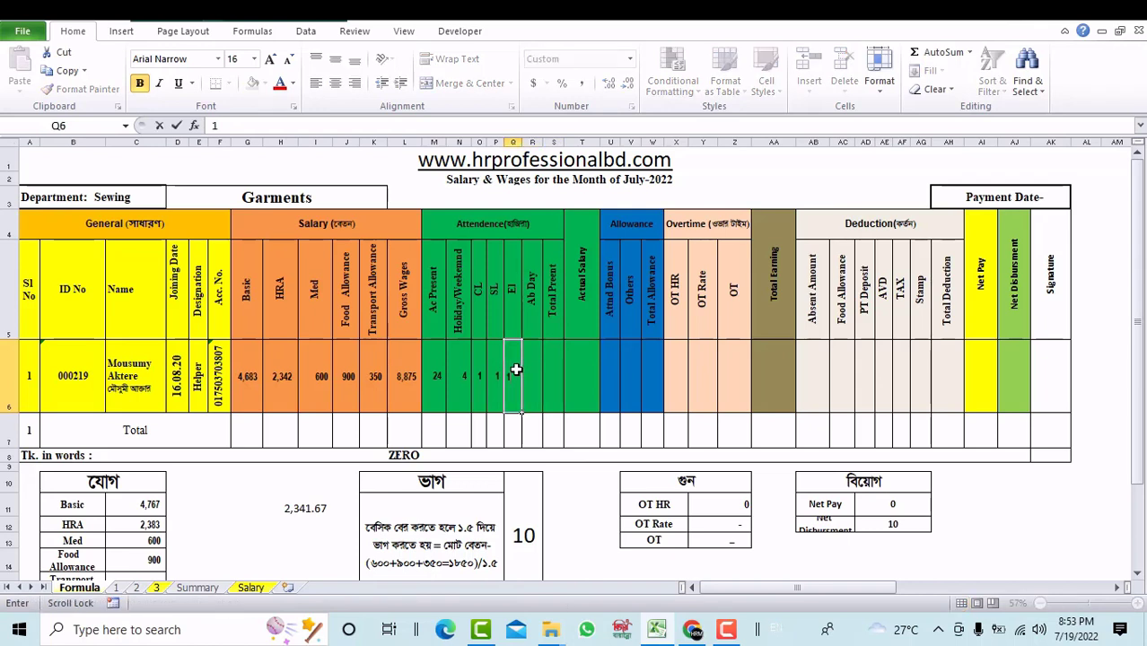
click(433, 375)
text(30)
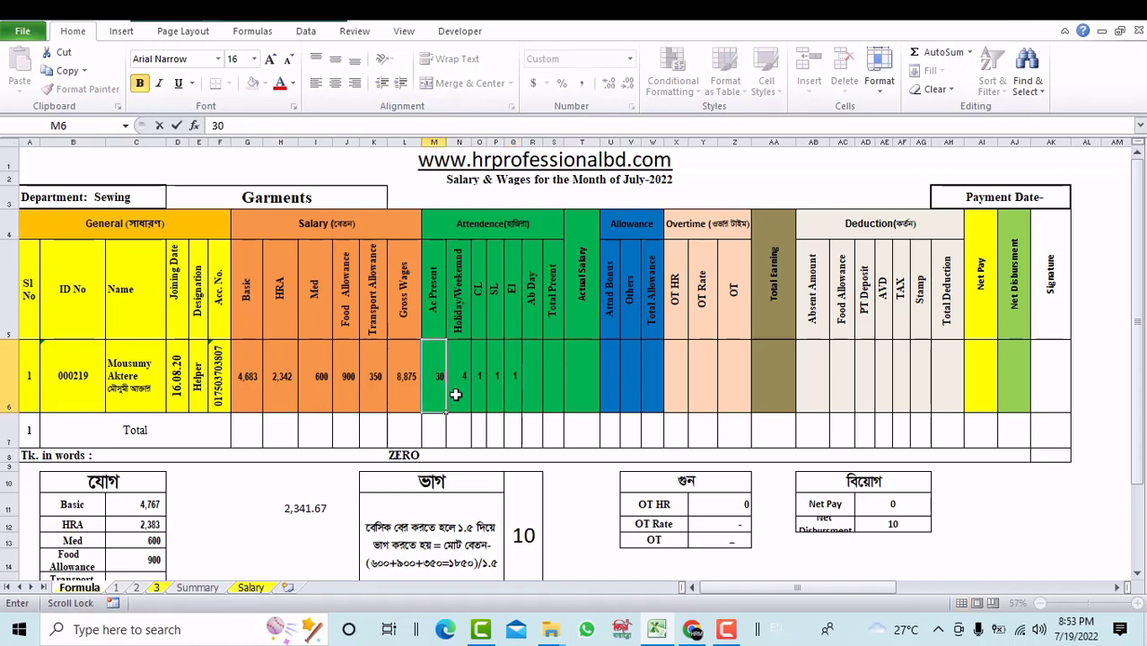
click(458, 395)
Step: Start the Total Present formula in S6 as =M6
click(557, 378)
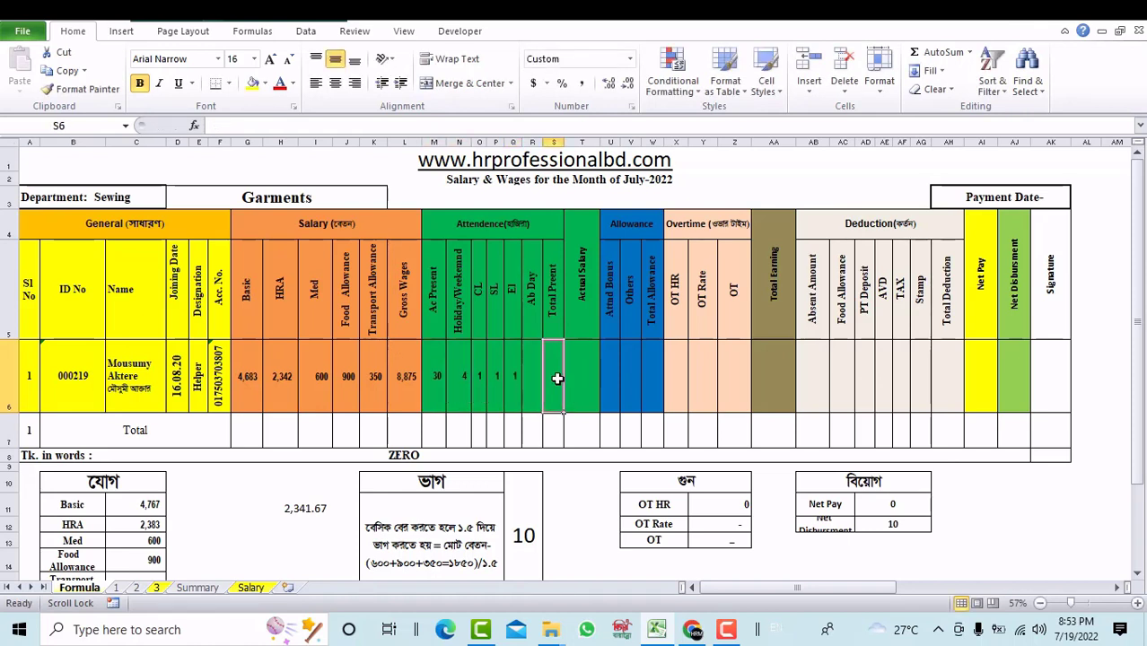
text(=)
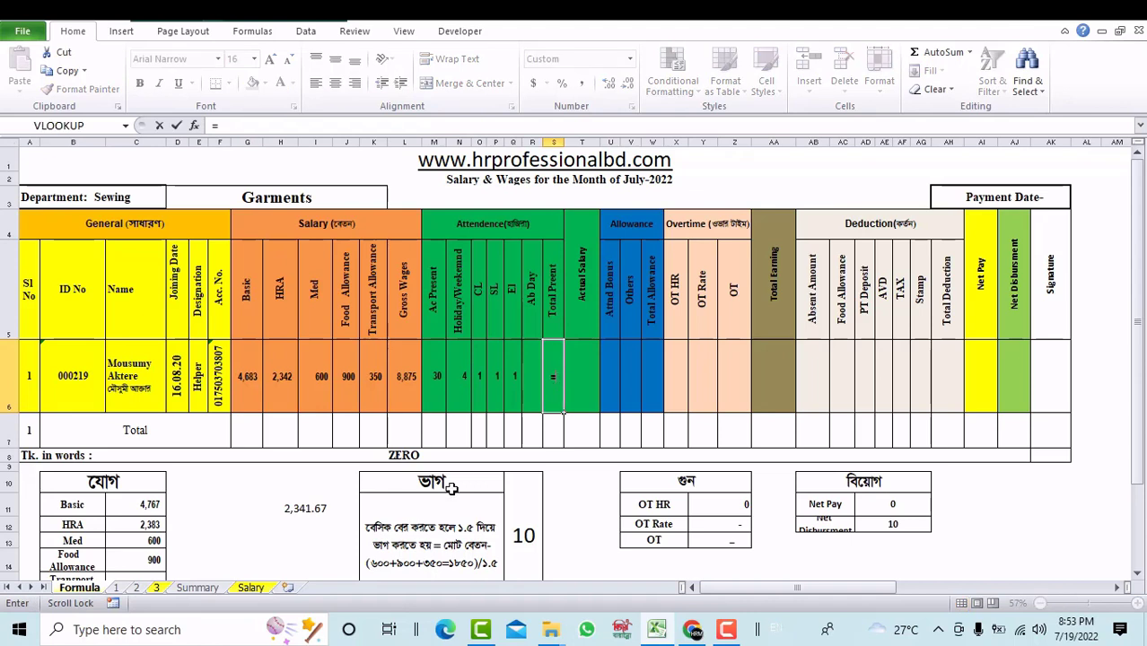
click(434, 405)
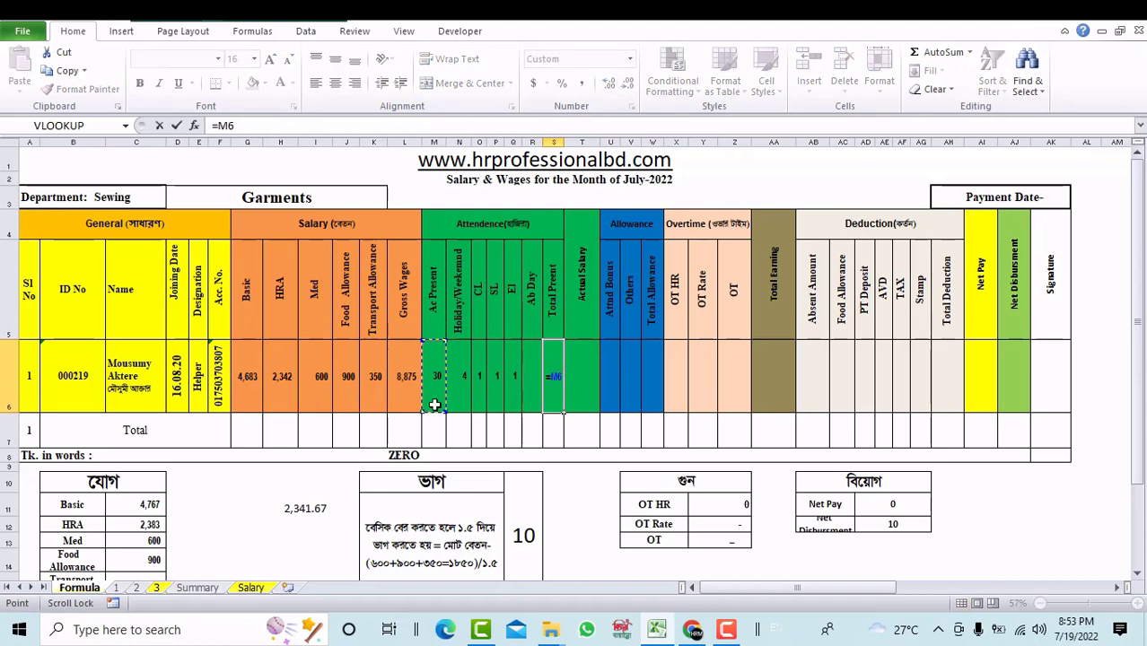
Step: Complete Total Present as =M6+N6+O6+P6+Q6
text(+)
click(459, 391)
text(+)
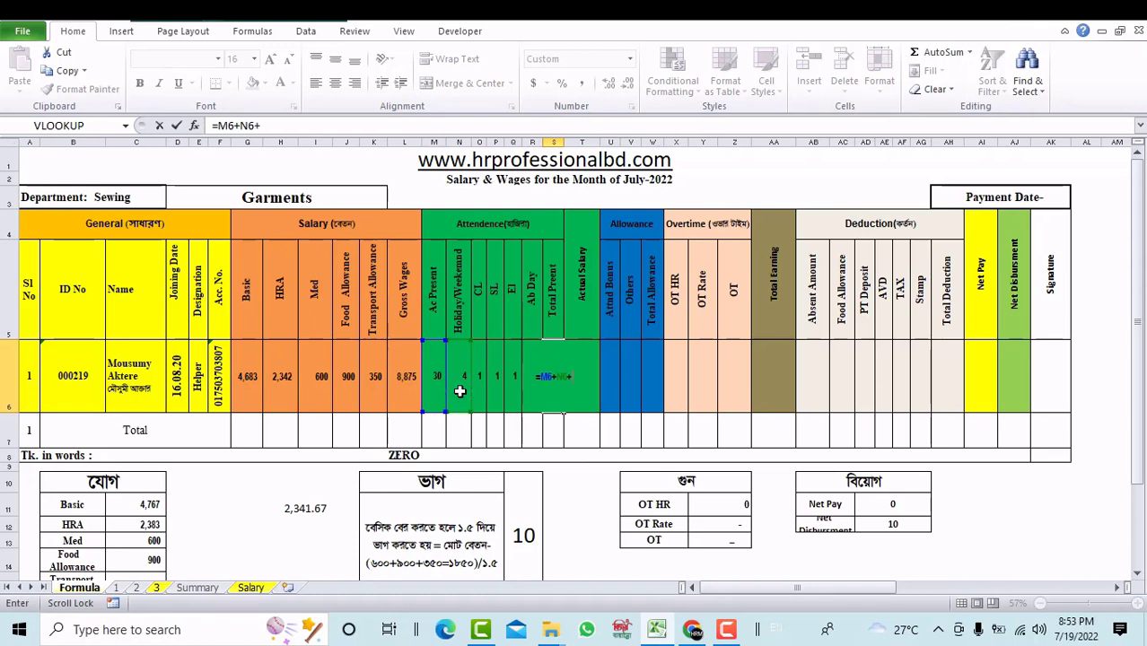
click(478, 392)
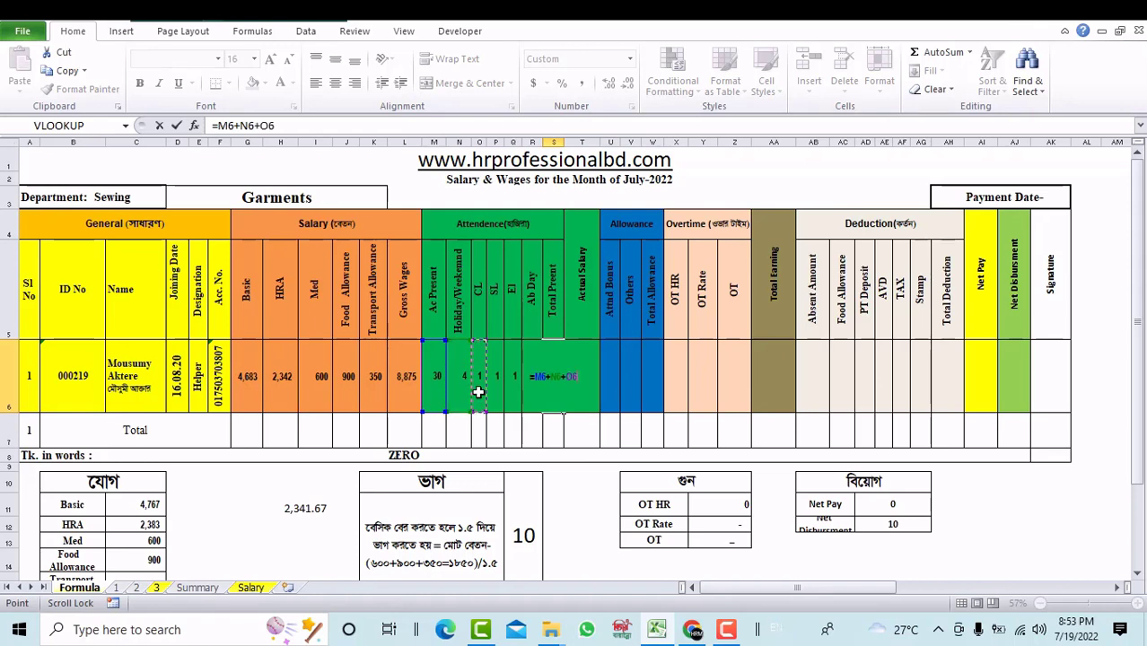
text(+)
click(497, 393)
text(+)
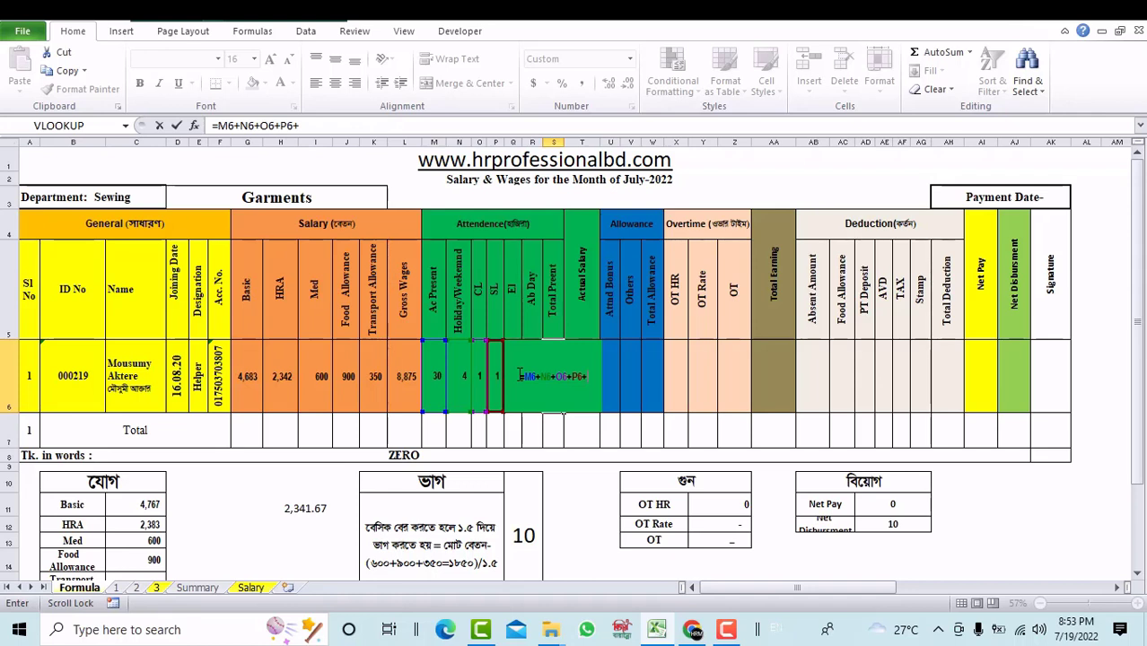
text(Q)
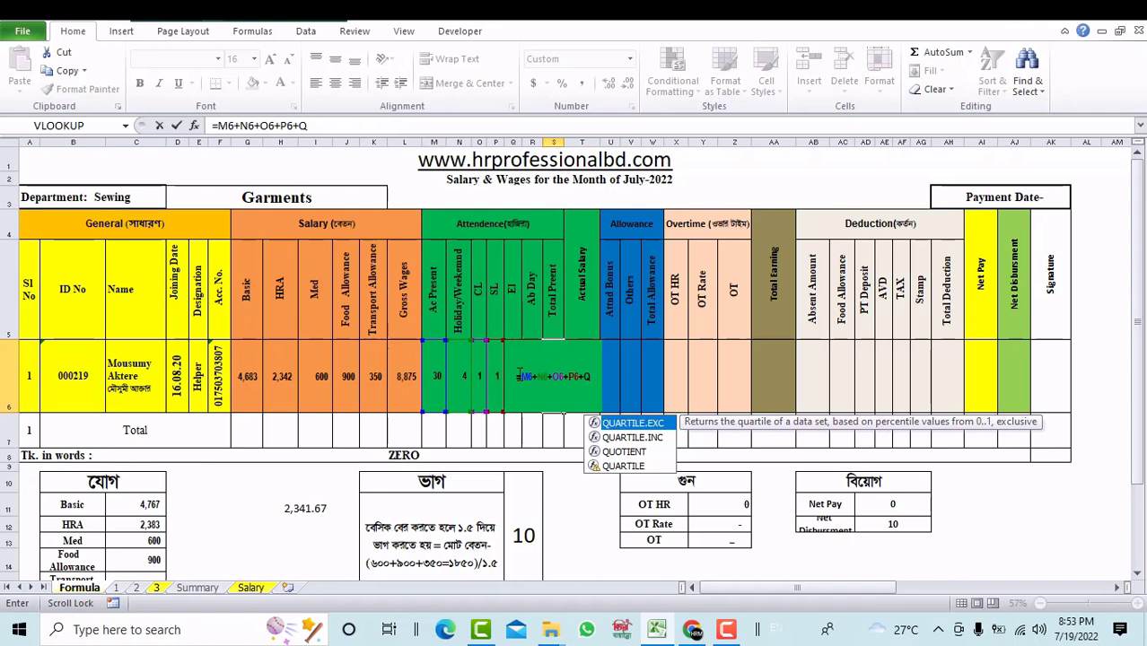
text(6)
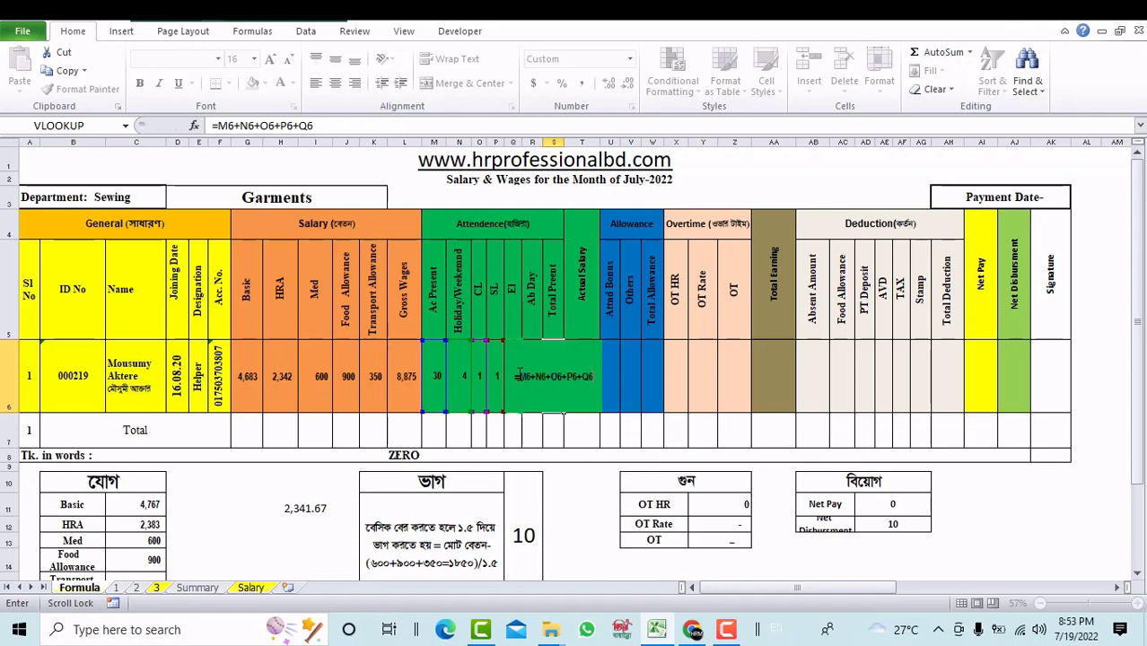
key(Return)
click(559, 389)
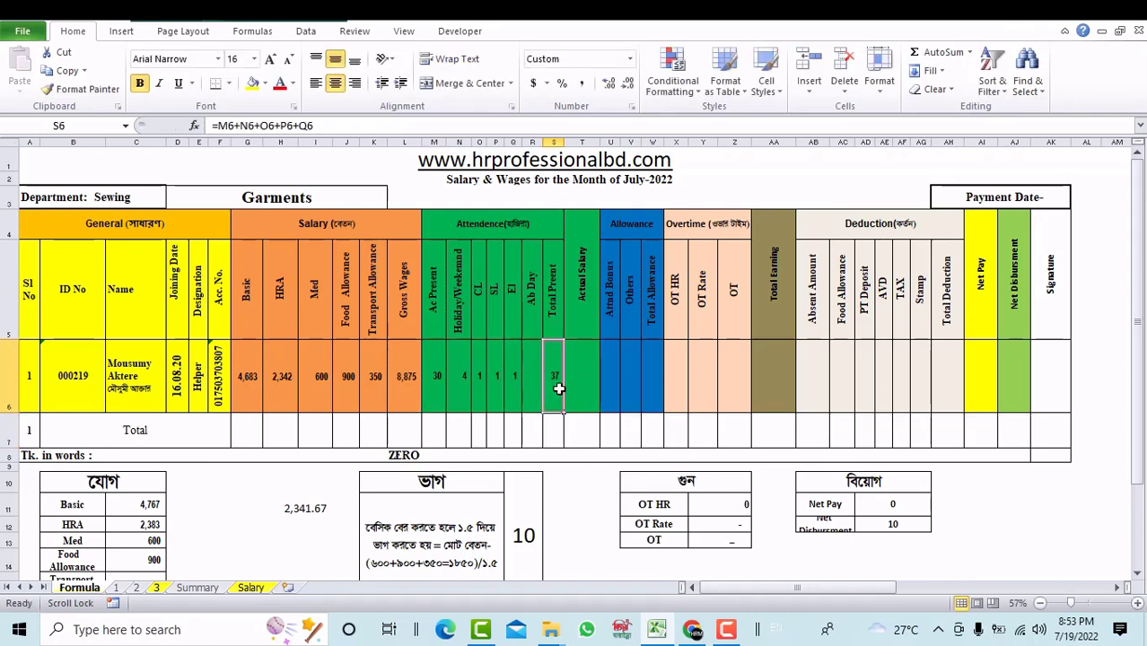
Step: Change Ac Present to 23, then 22, so Total Present reads 29
click(434, 378)
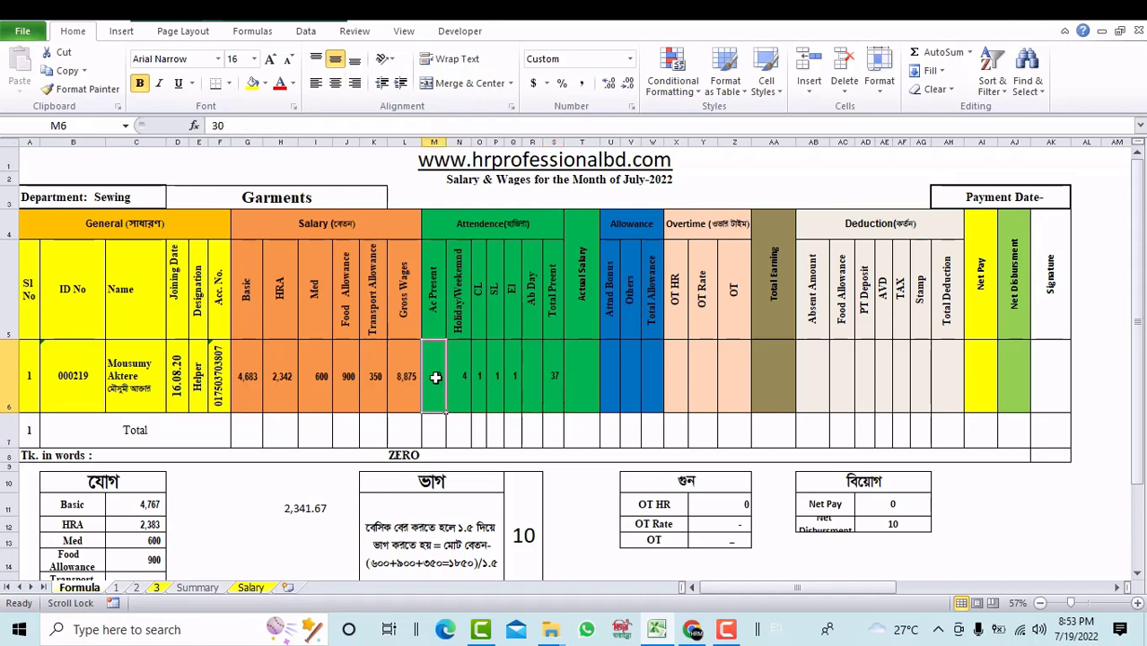
text(23)
key(Return)
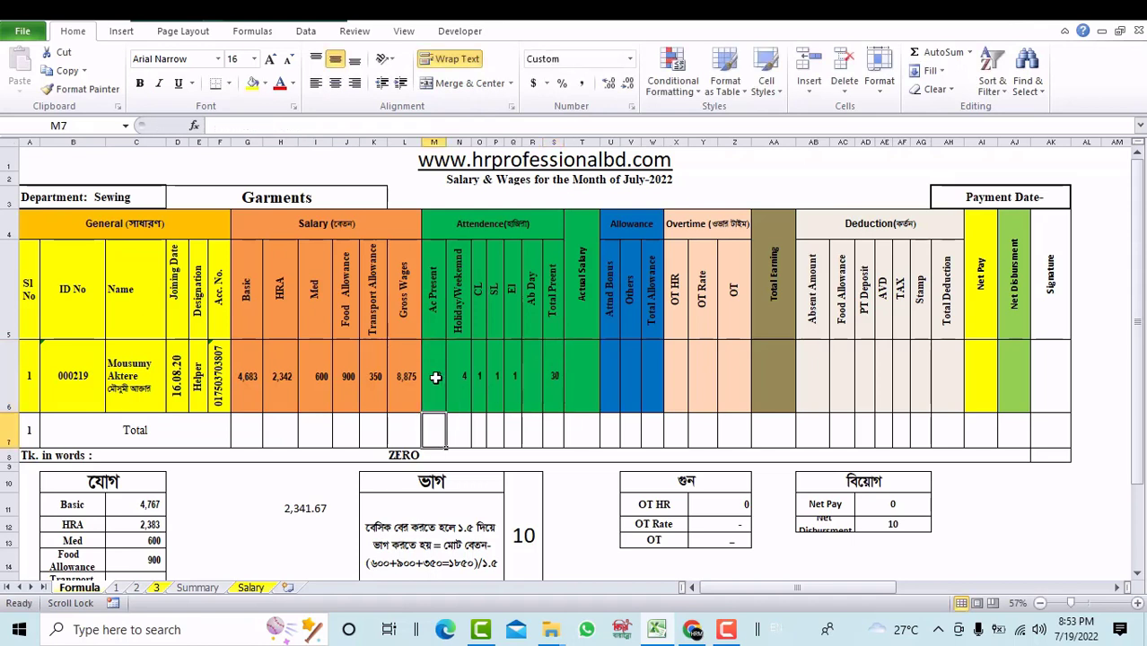
click(557, 394)
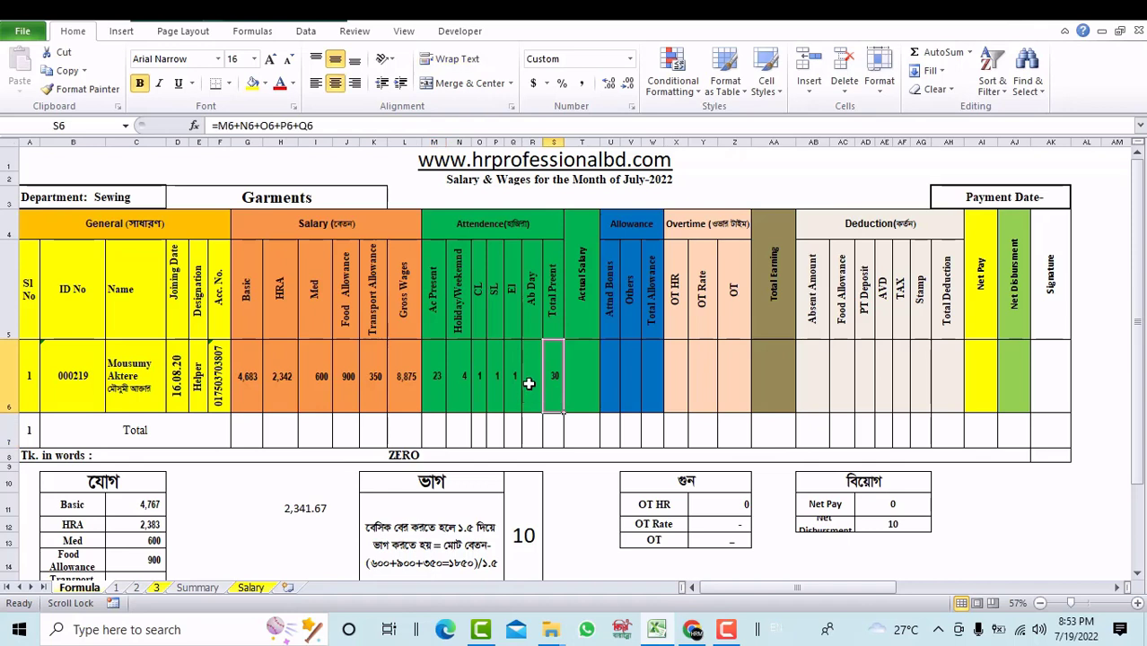
click(435, 382)
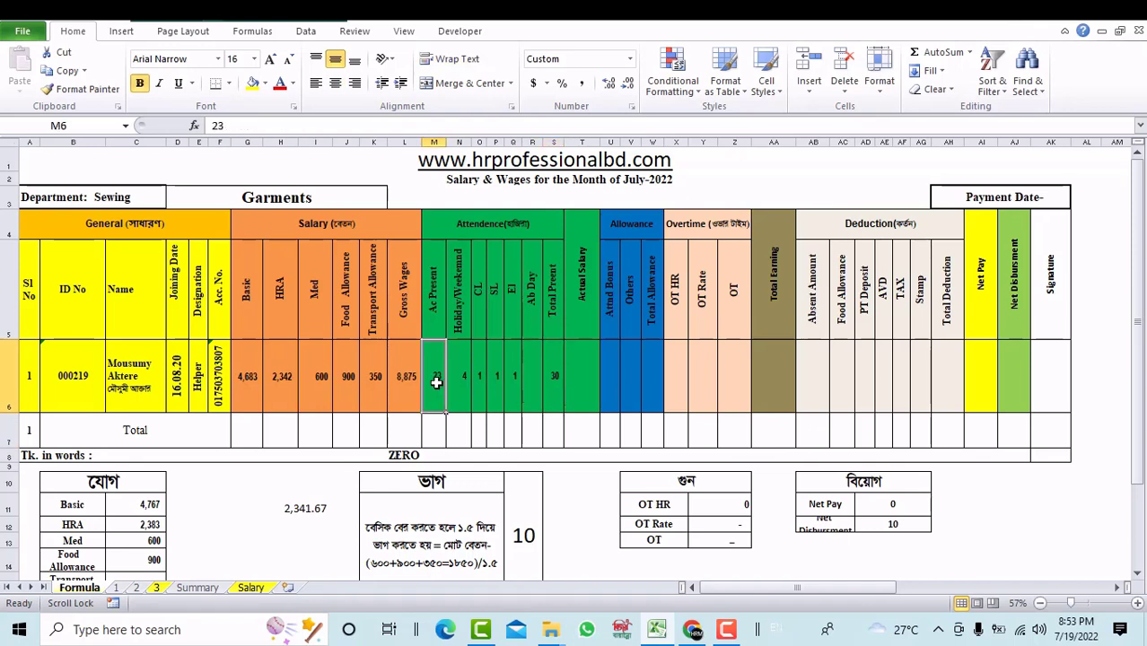
text(22)
click(479, 395)
click(554, 387)
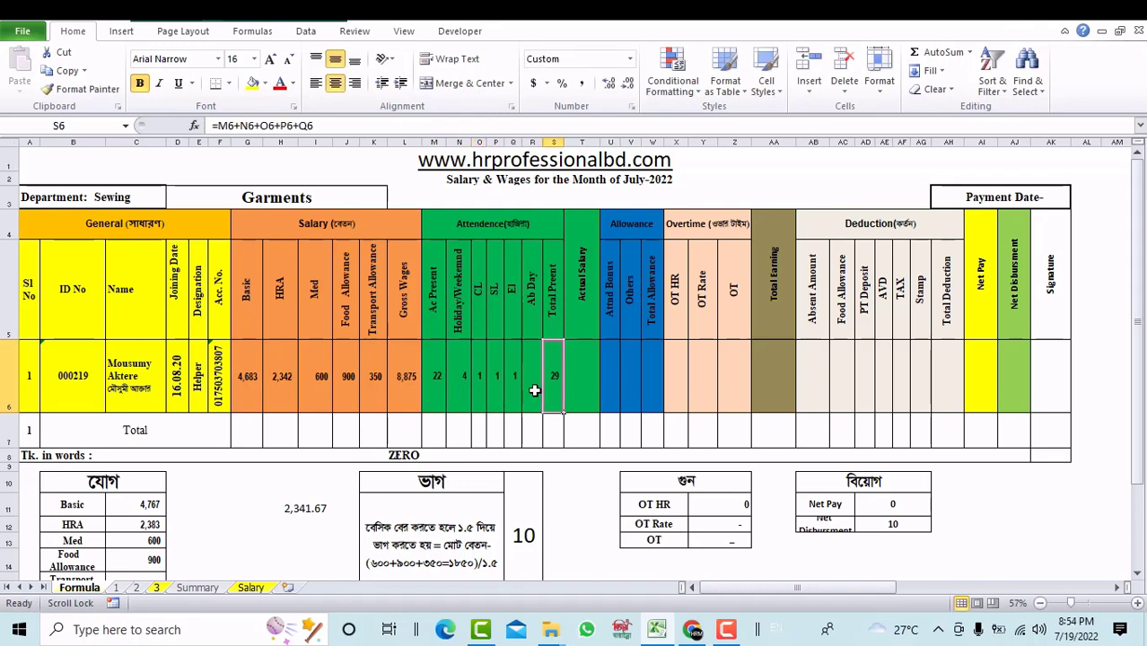
Step: Point Actual Salary in T6 at Gross Wages with =L6
click(599, 373)
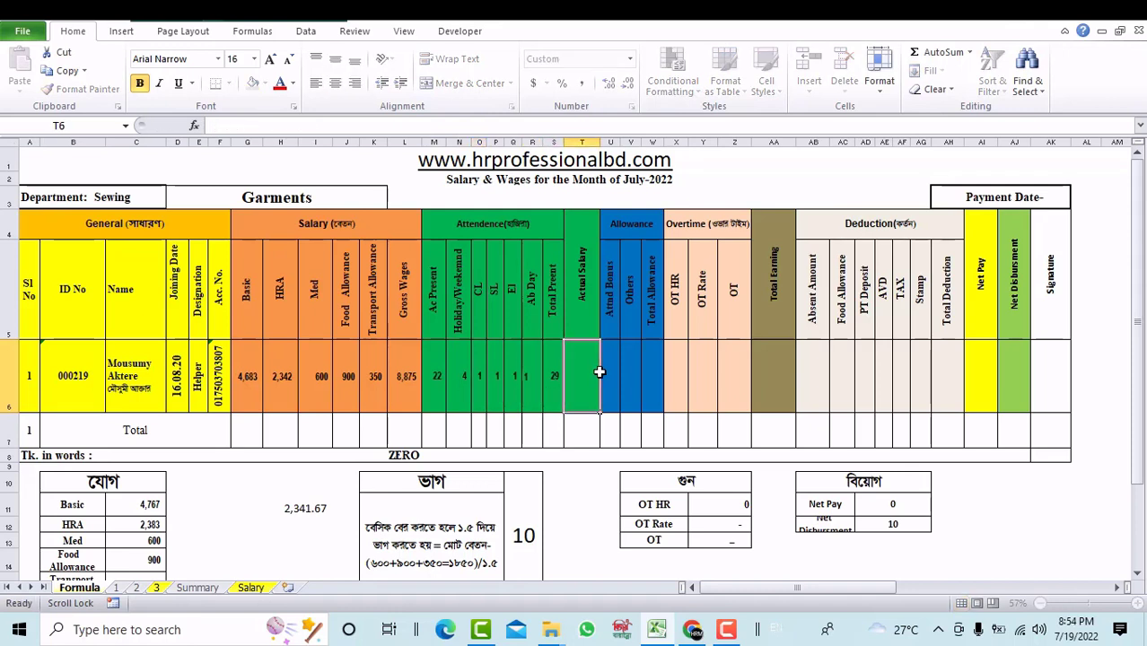
click(552, 389)
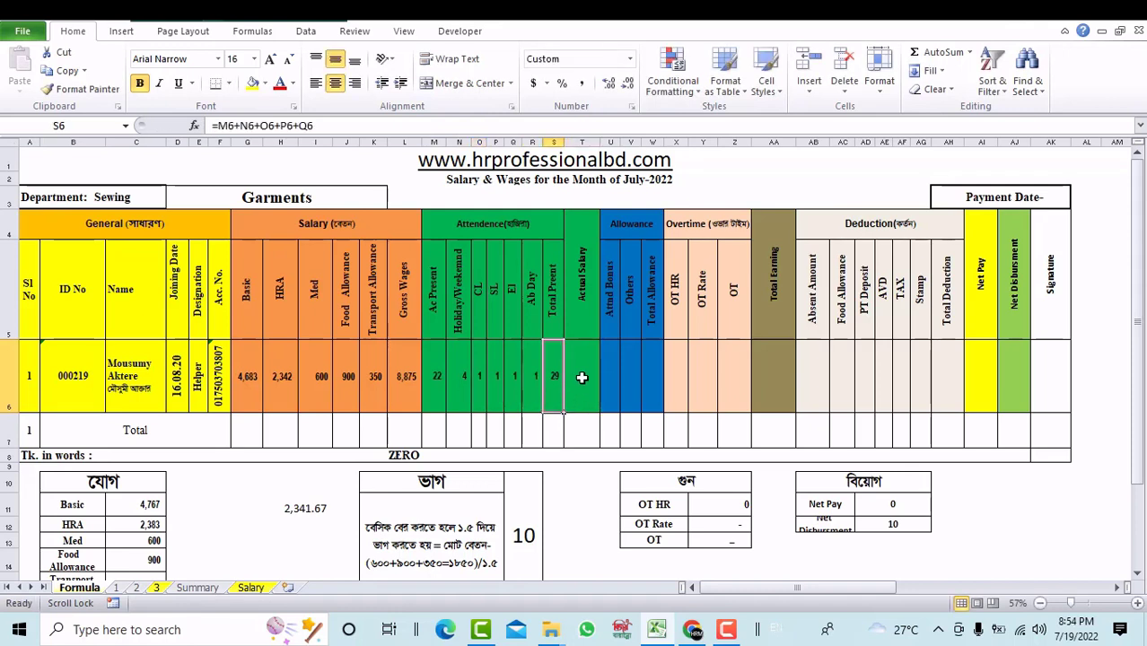
click(582, 377)
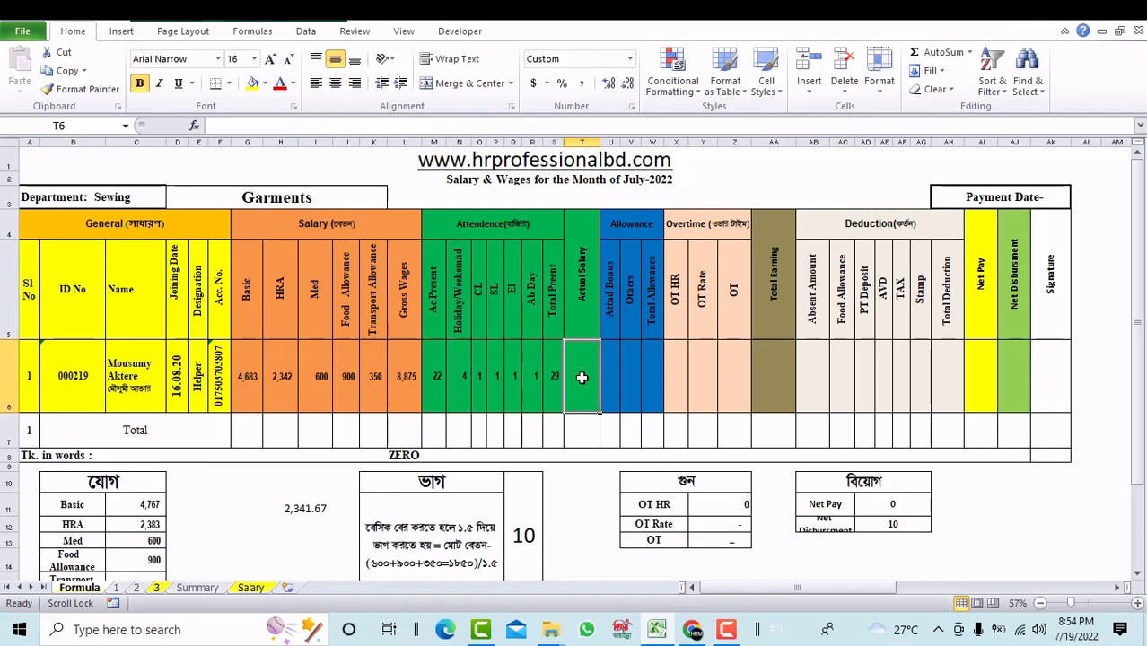
text(=)
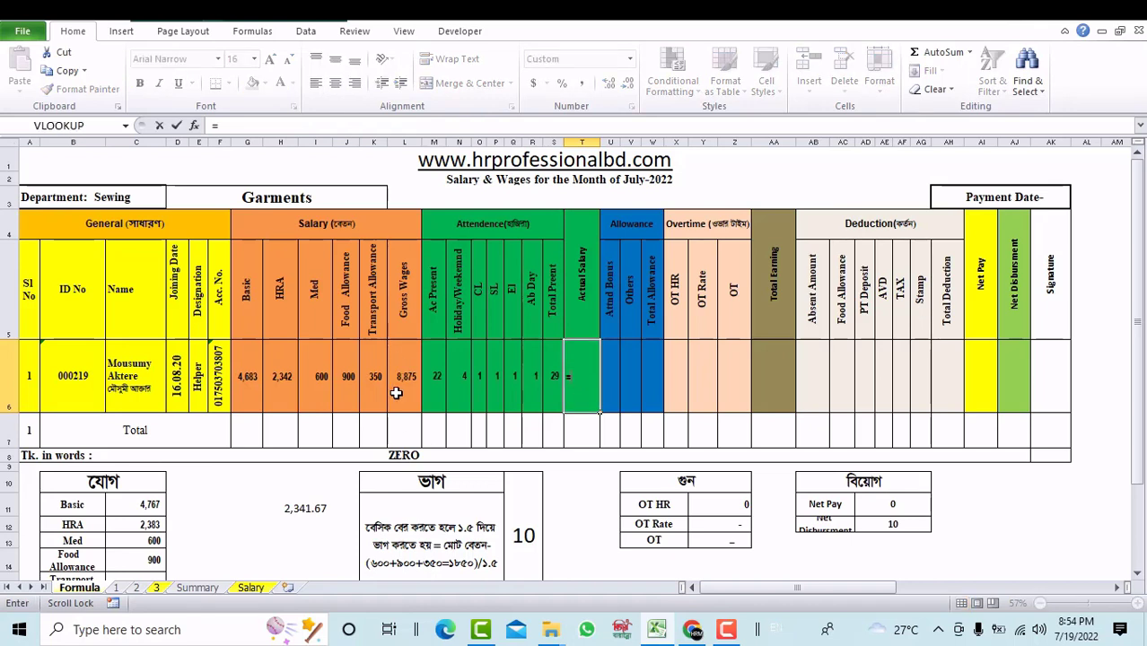
click(397, 392)
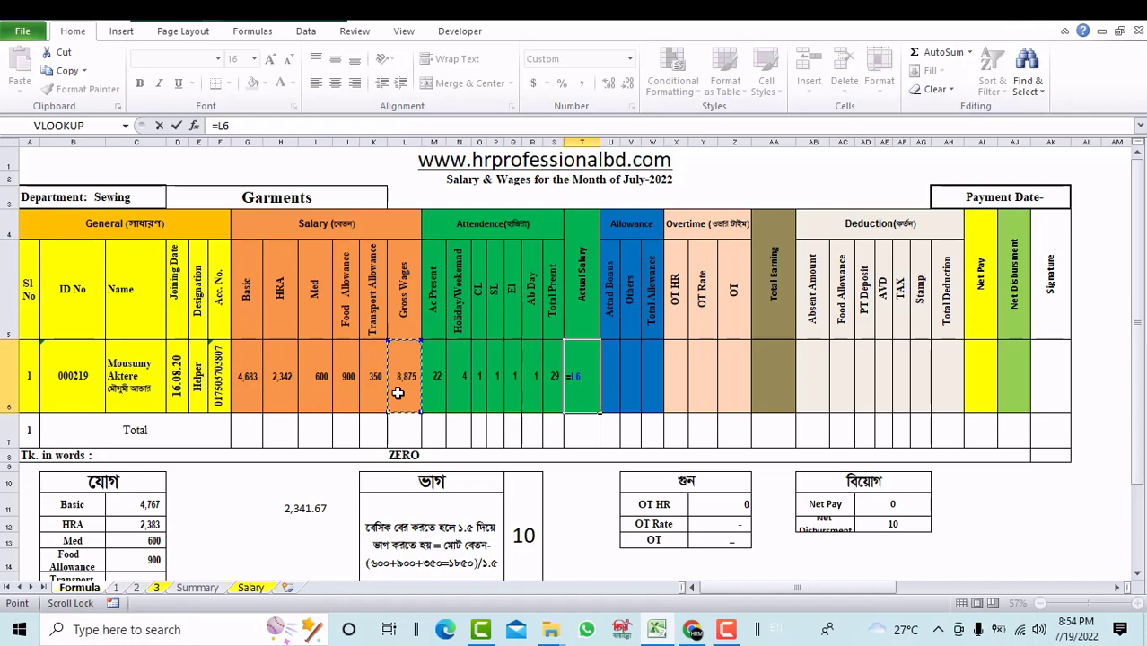
key(Return)
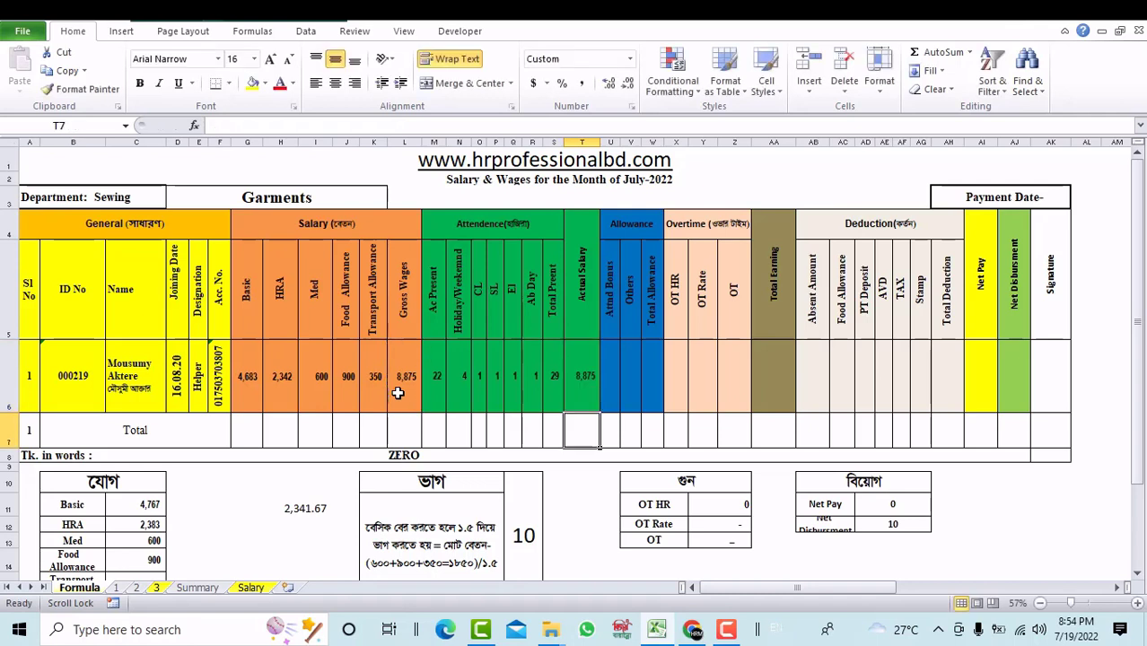
Step: Rewrite Actual Salary to add Basic, HRA, Med, Food and Transport Allowance
double_click(592, 386)
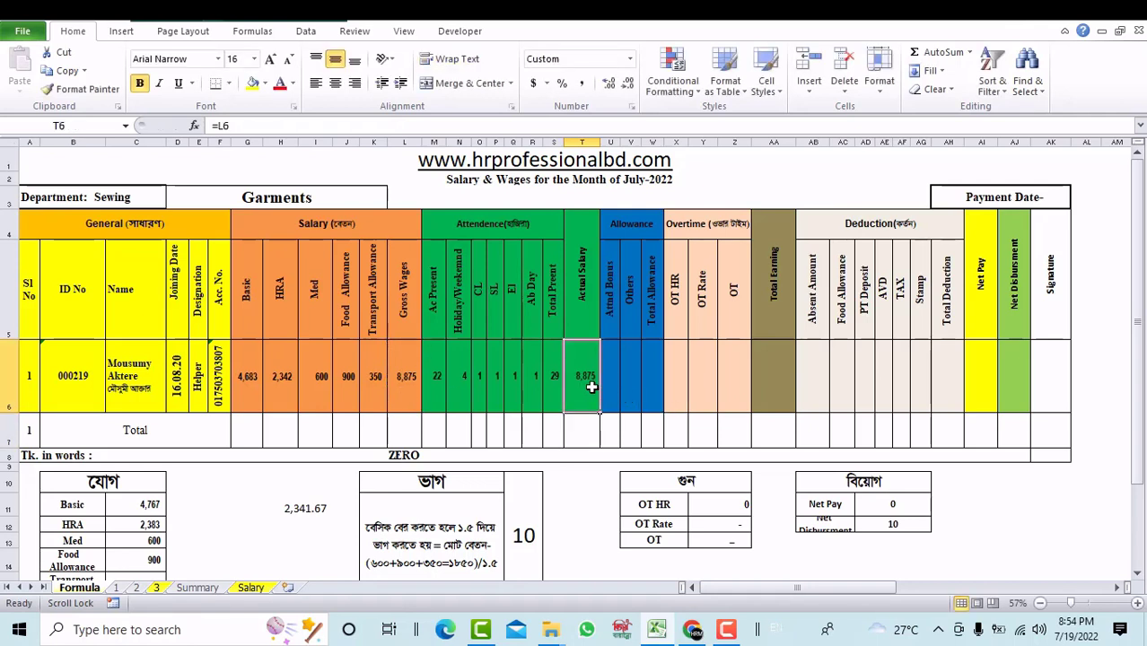
key(BackSpace)
key(BackSpace)
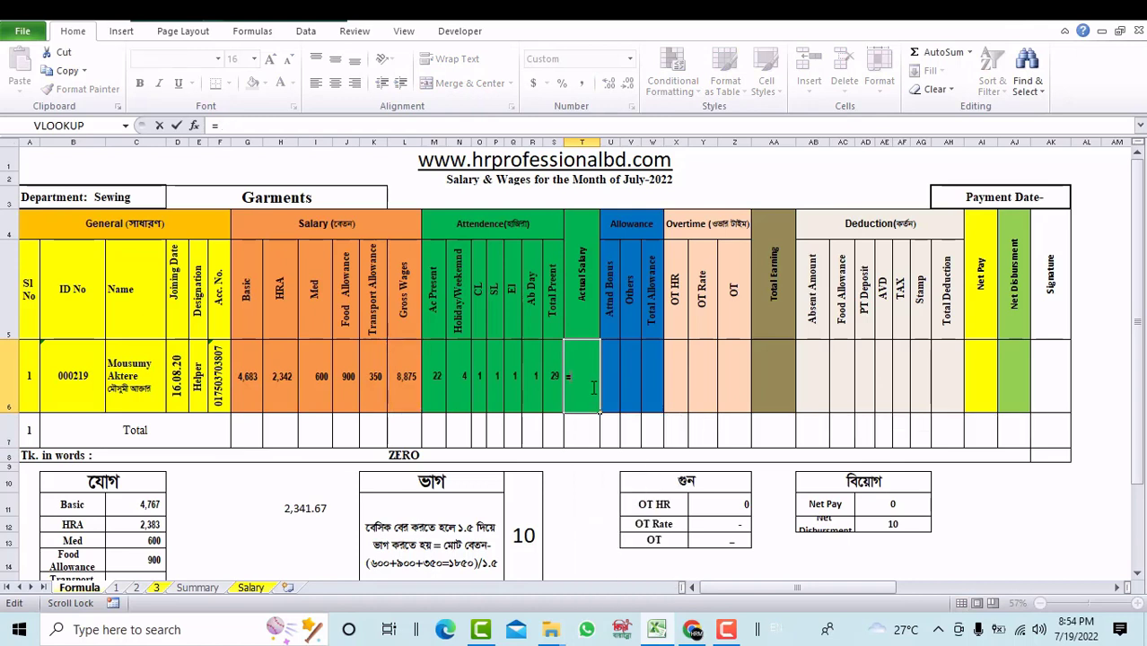
click(246, 377)
text(+)
click(284, 379)
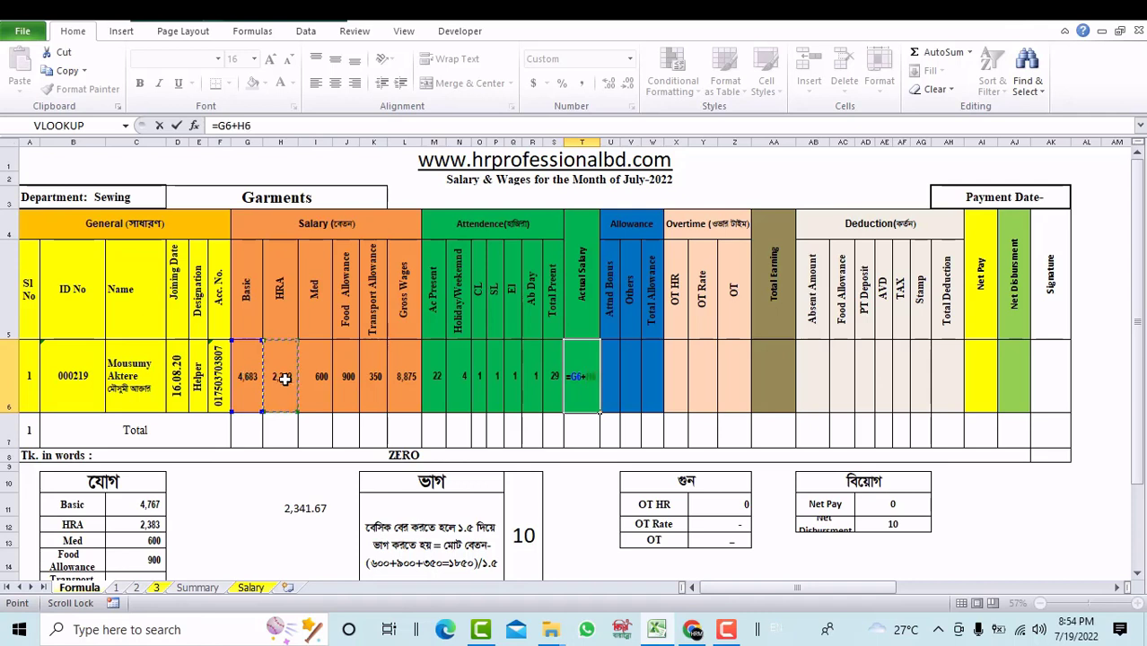
text(+)
click(313, 388)
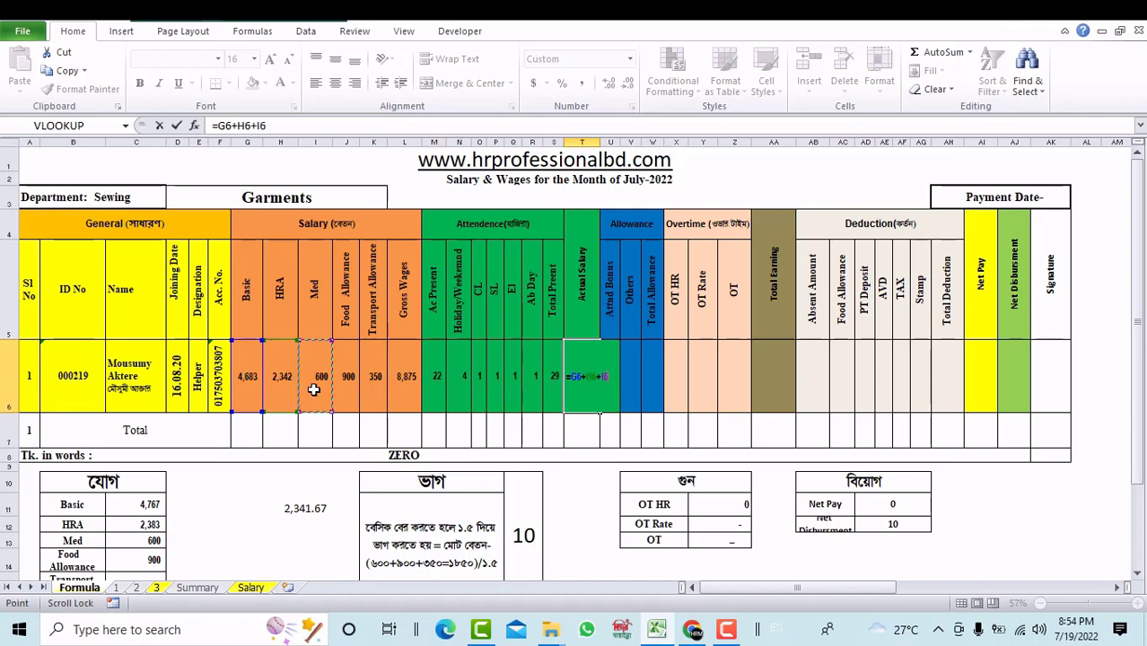
text(+)
click(352, 387)
text(+)
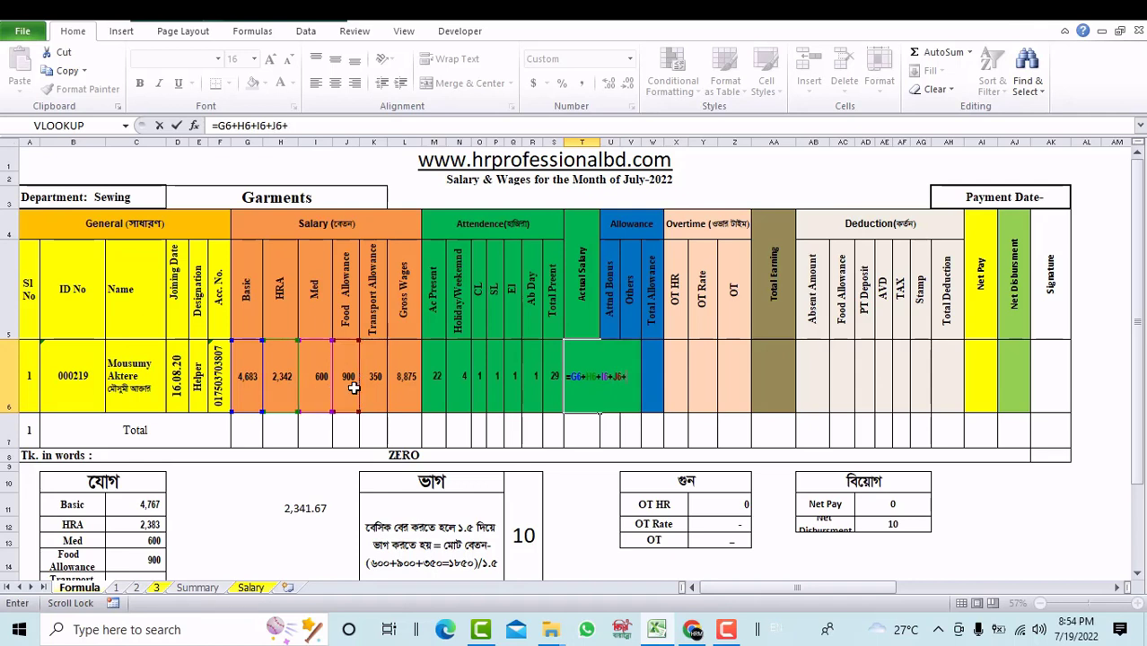
click(375, 388)
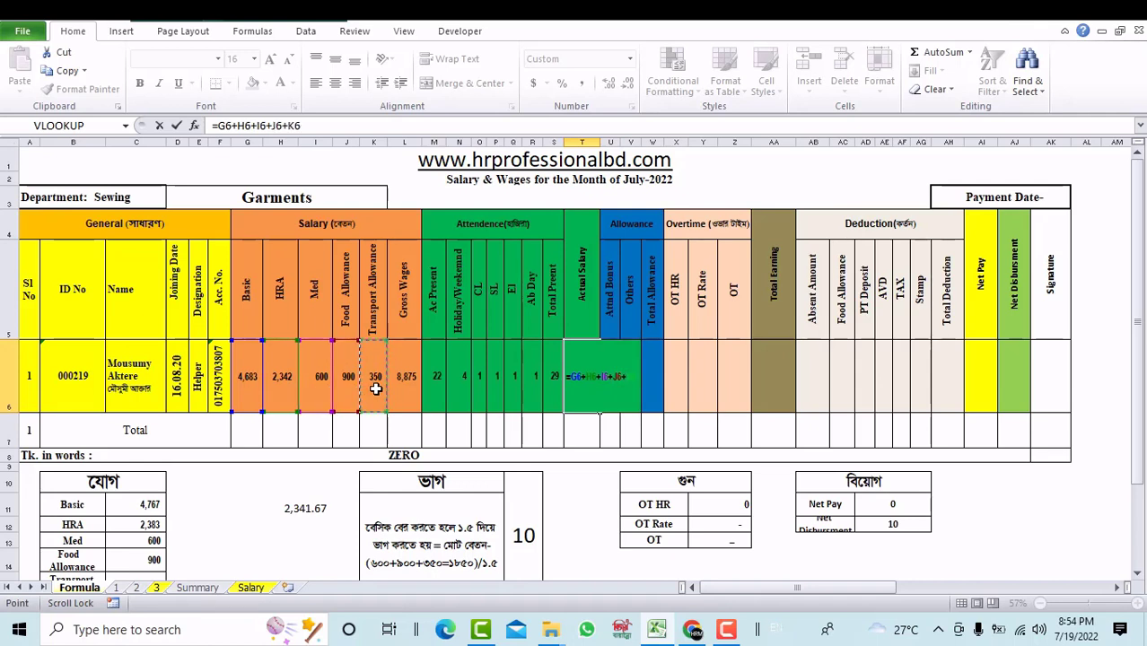
text(+)
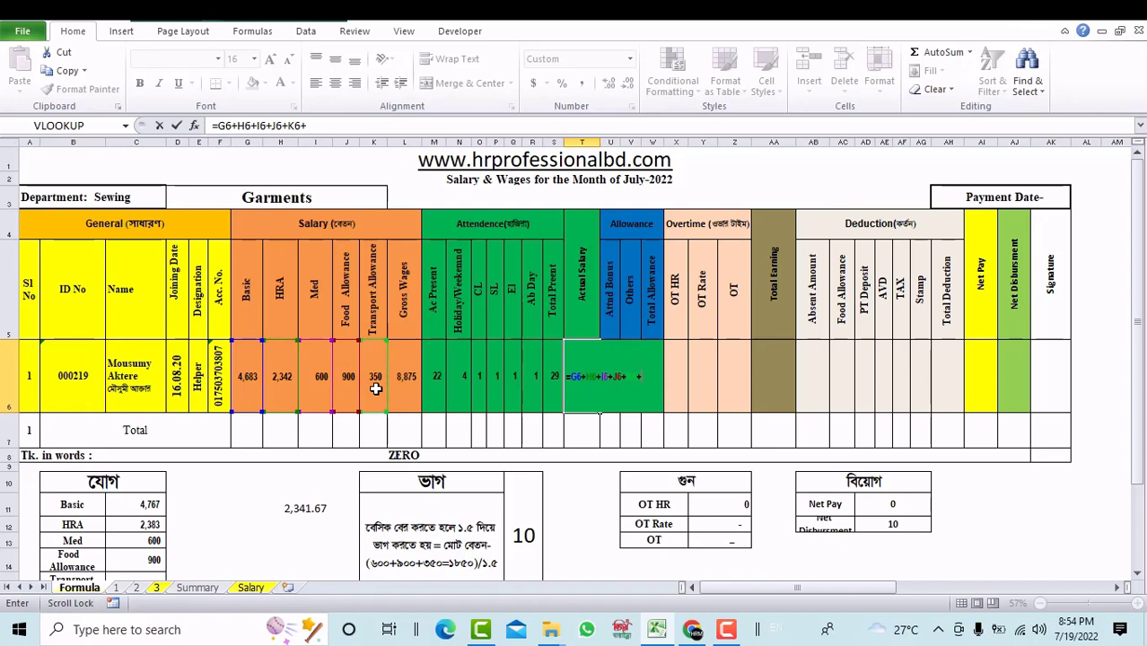
Step: Dismiss the error prompts and drop the trailing plus so Actual Salary shows 8,875
key(Return)
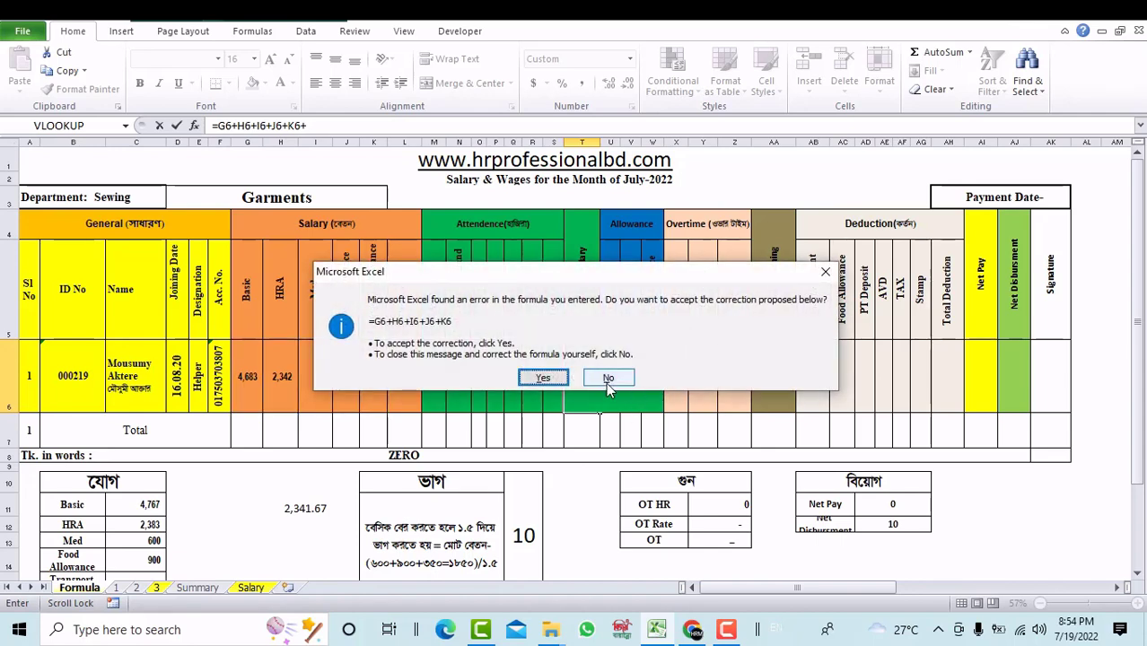
click(607, 380)
click(582, 378)
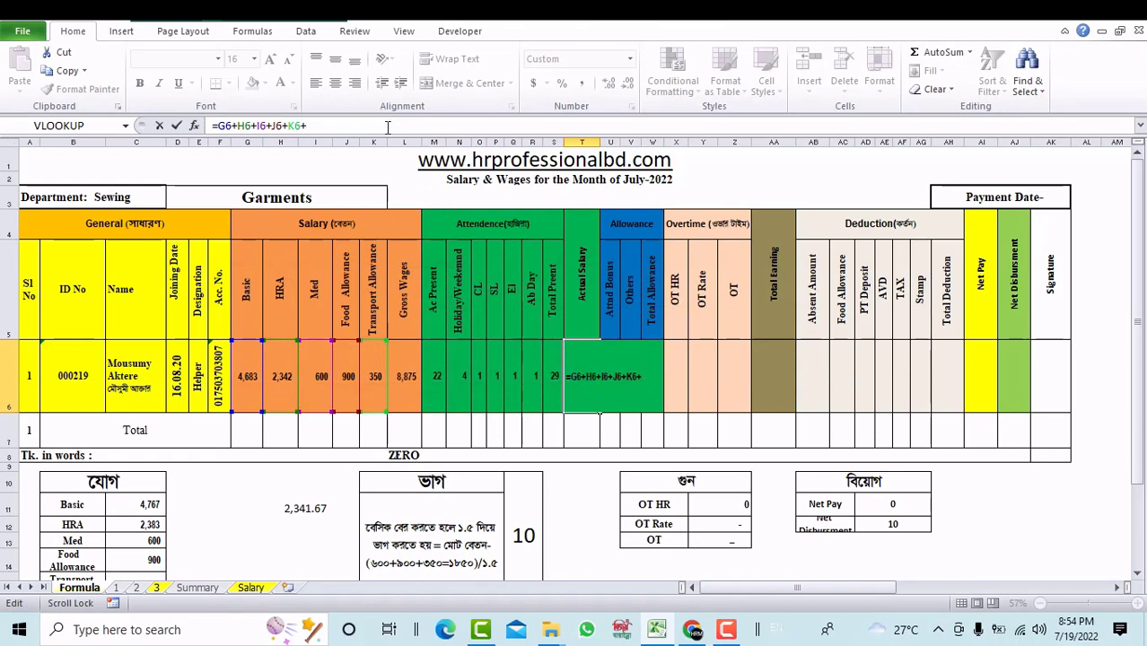
key(BackSpace)
key(Return)
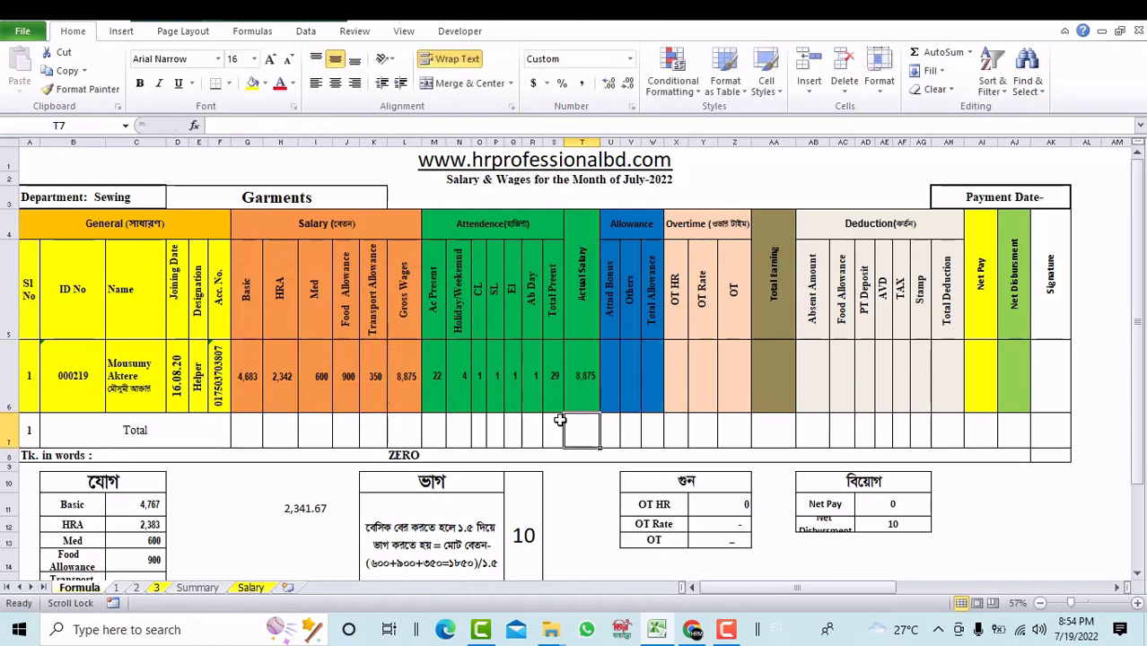
Step: Enter 500 as the Attendance Bonus and widen its column
click(609, 386)
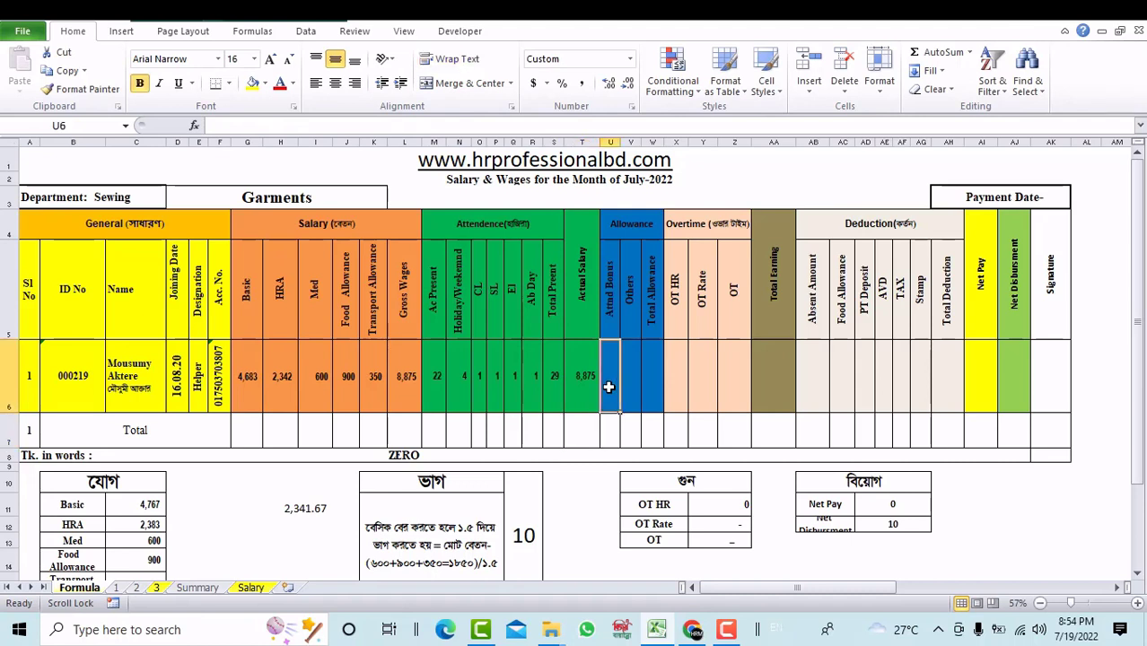
text(500)
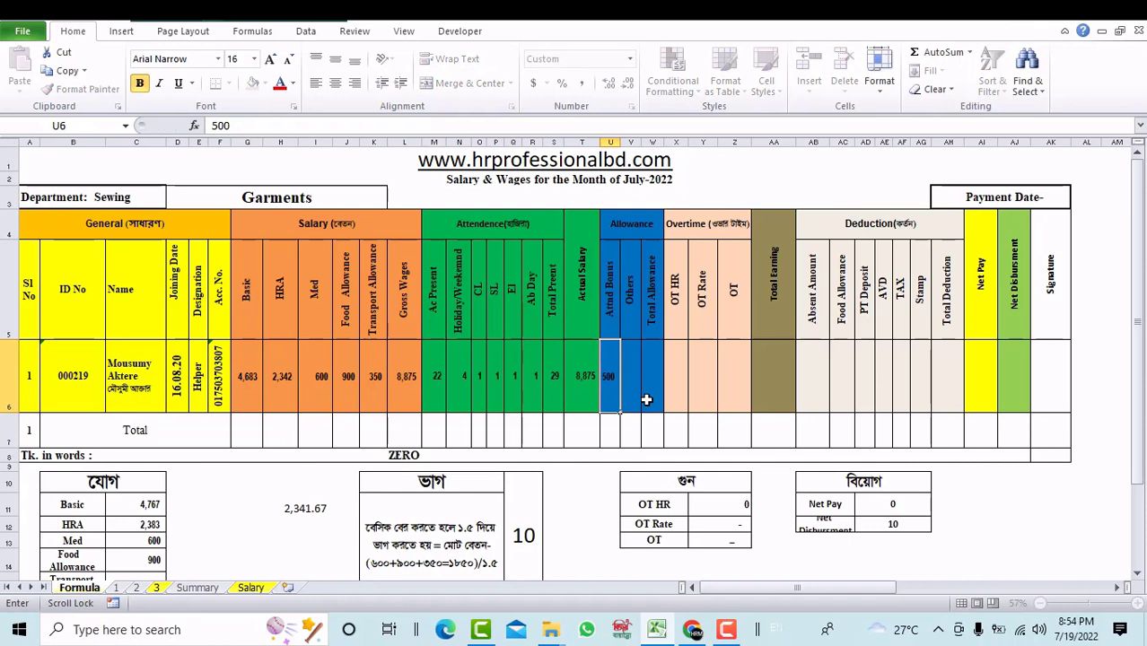
click(643, 398)
click(616, 391)
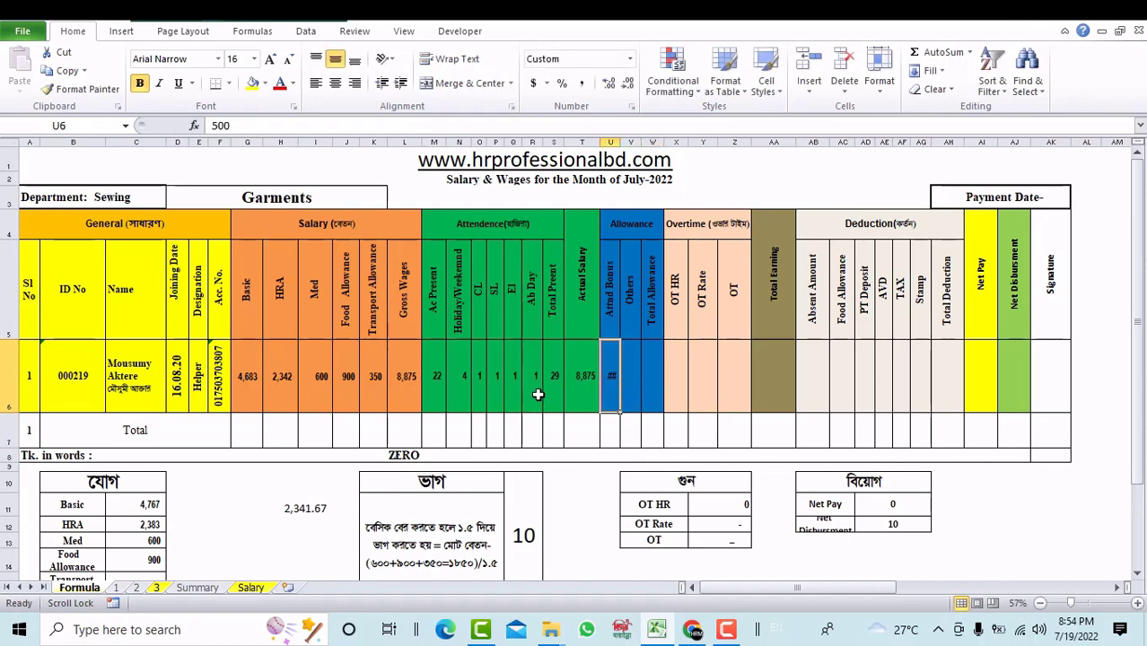
click(536, 394)
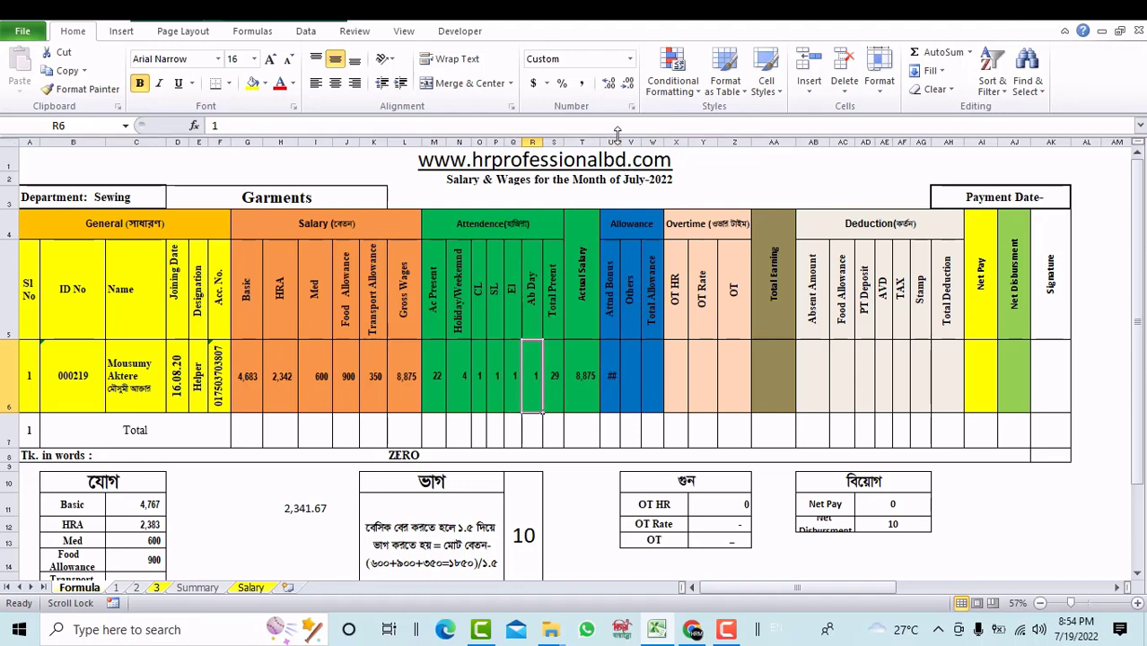
drag(625, 143, 632, 145)
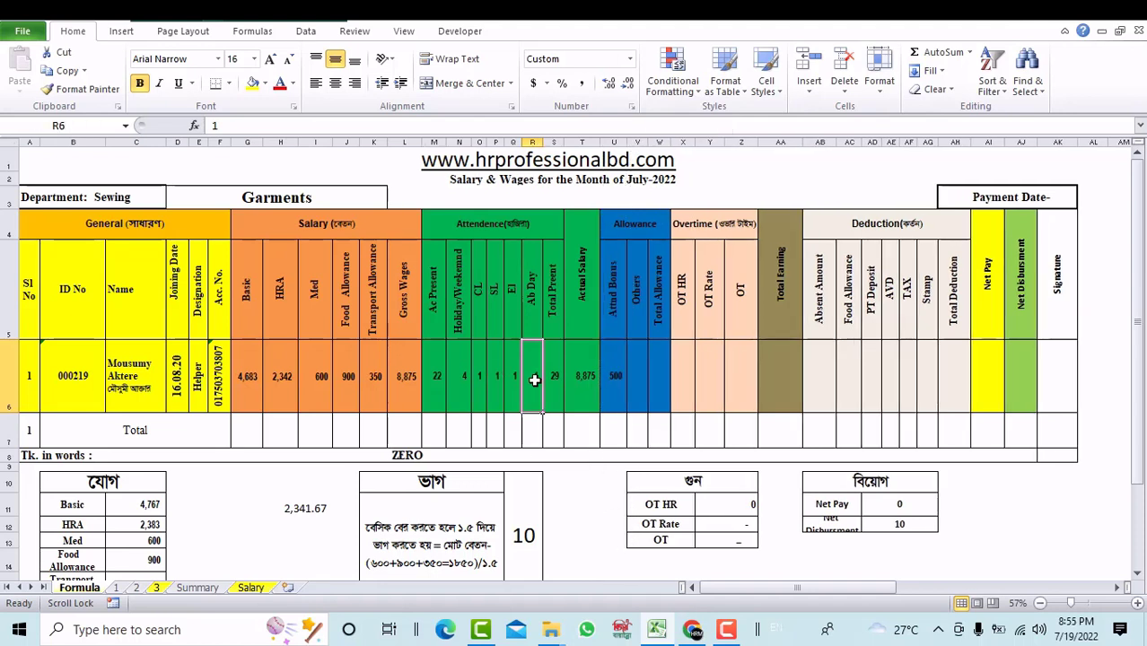
Step: Set Ac Present to 23 and Ab Day to 0 so Total Present reads 30
click(433, 383)
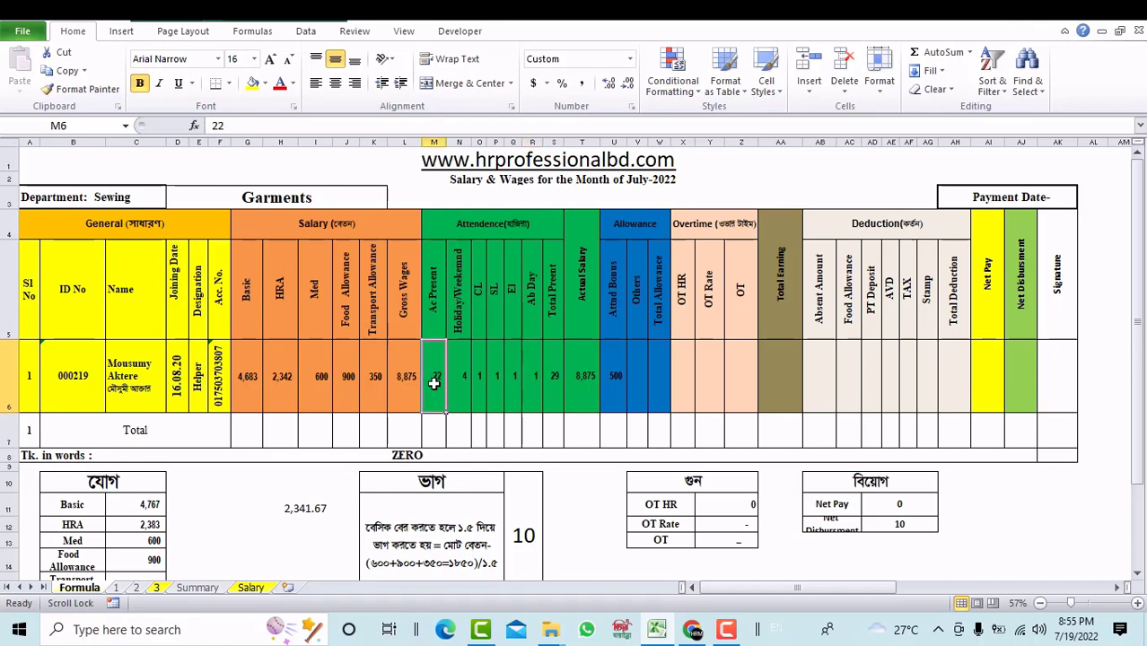
text(23)
click(476, 388)
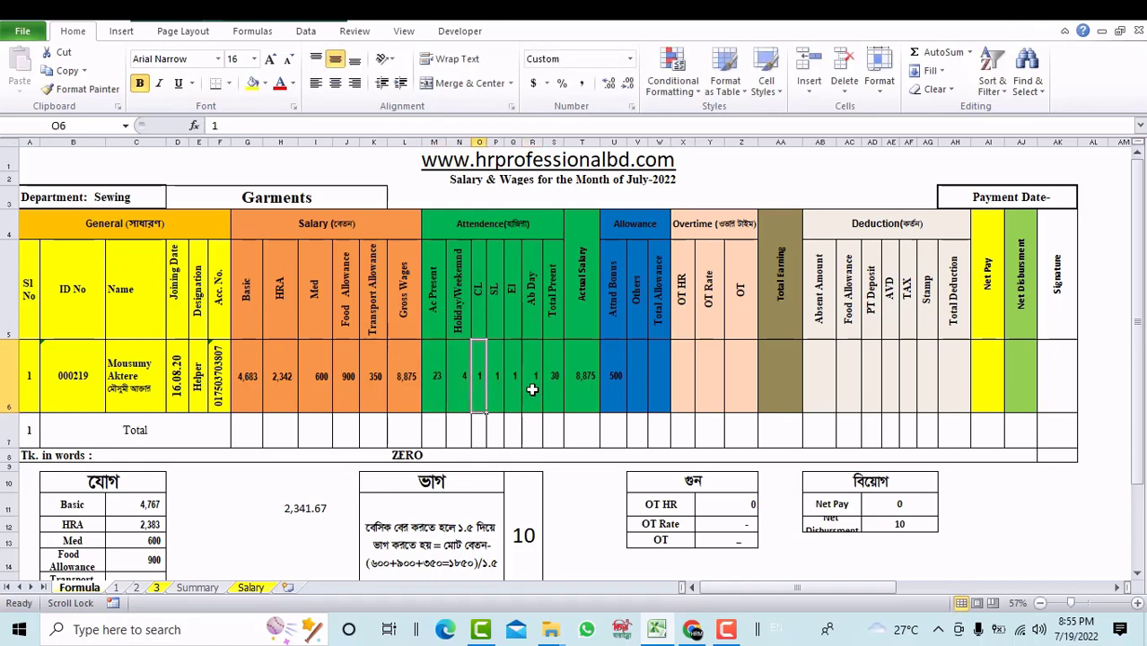
click(532, 389)
text(0)
click(549, 436)
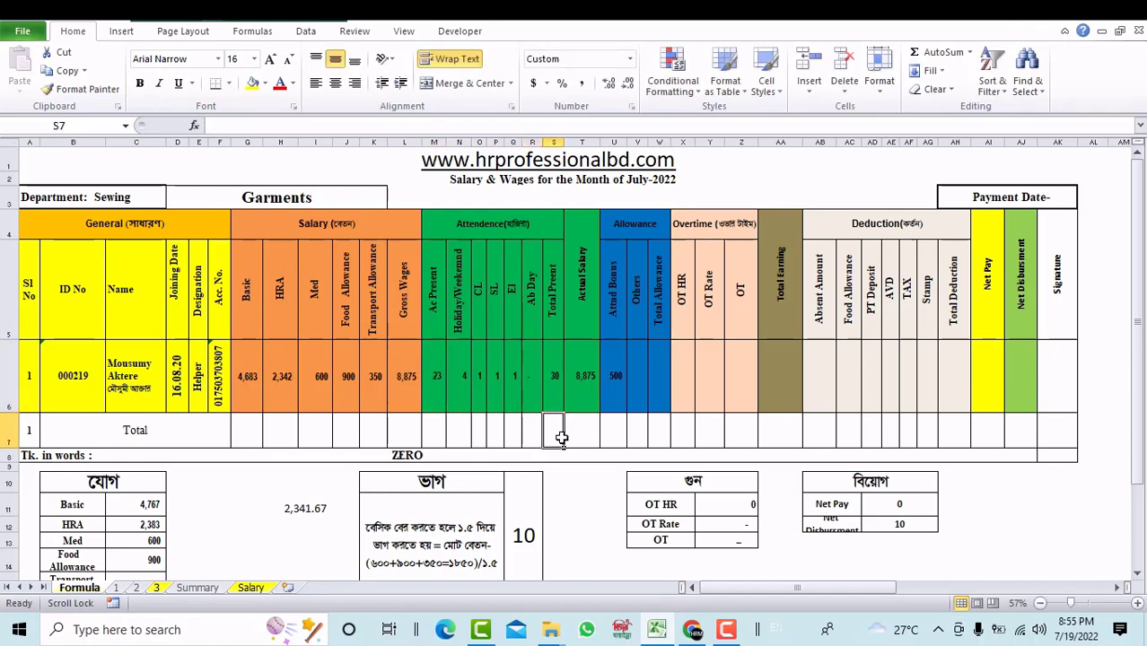
Step: Enter 500 in the Others allowance cell
click(636, 387)
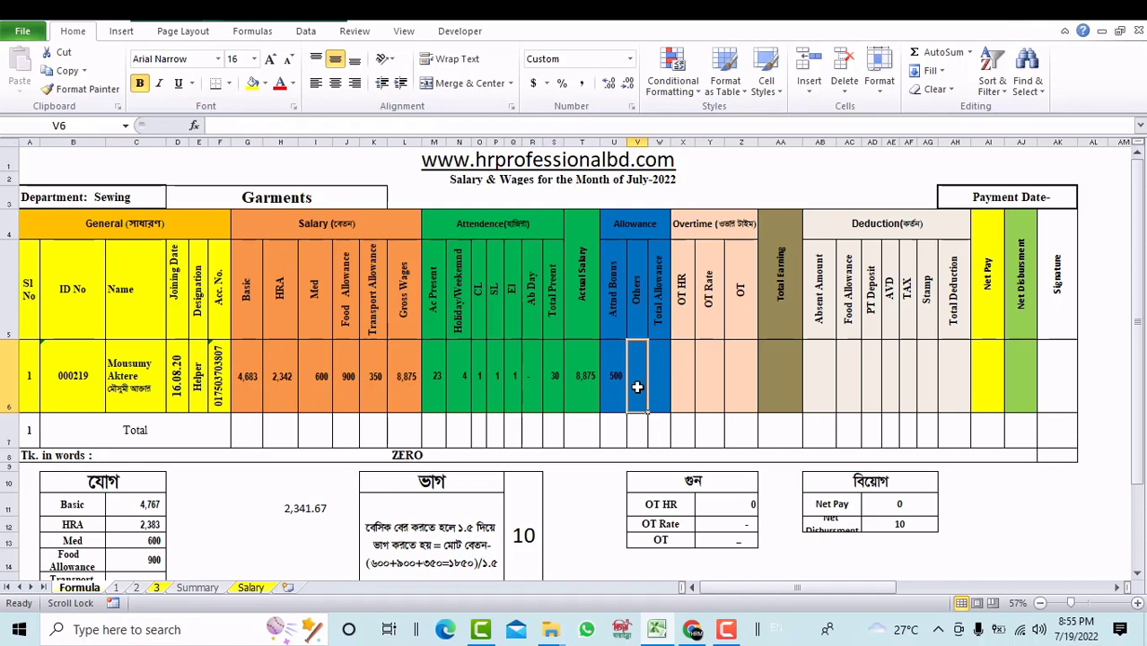
text(500)
click(672, 385)
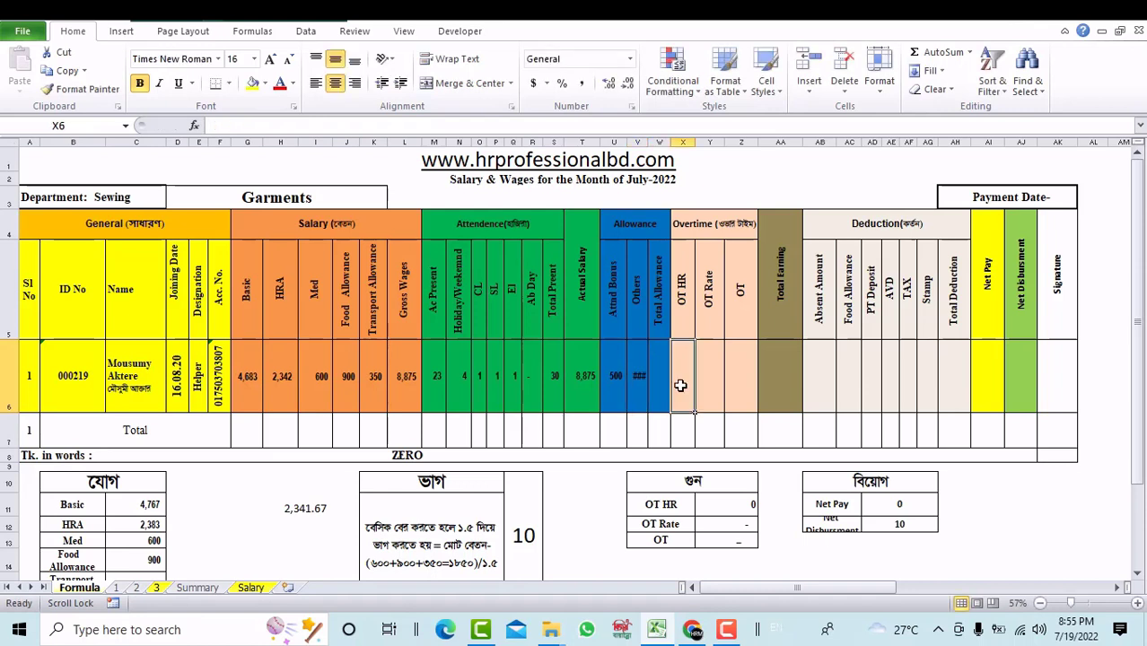
click(640, 359)
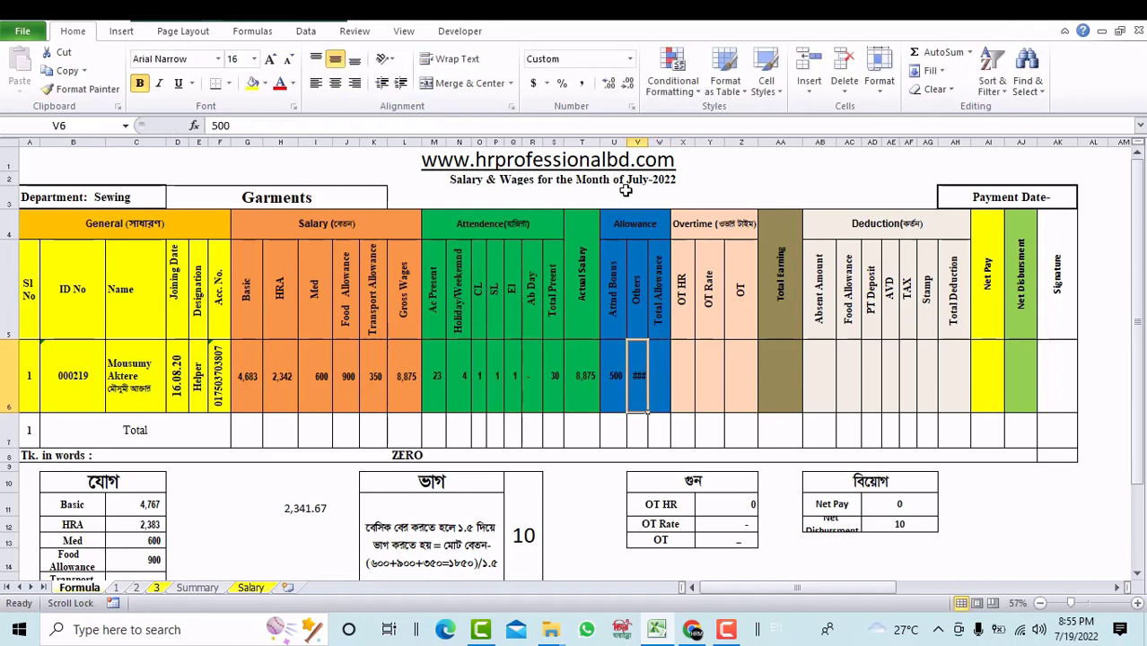
Step: Widen Others and set Total Allowance to =U6+V6, showing 1,000
drag(645, 134, 648, 140)
click(668, 366)
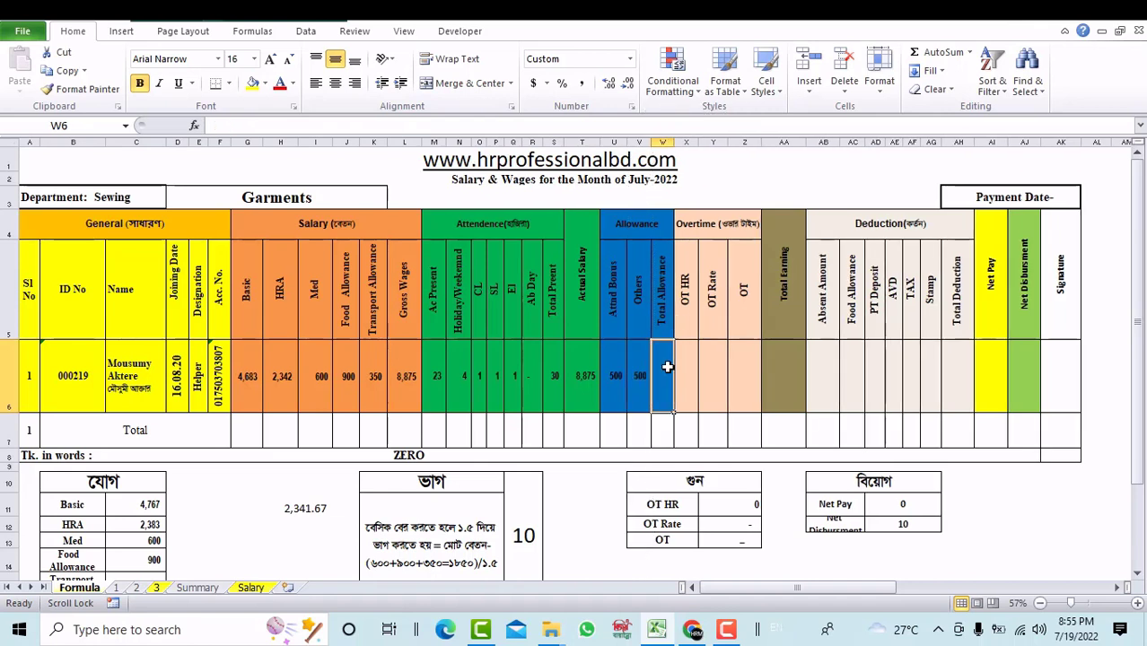
text(=)
click(618, 377)
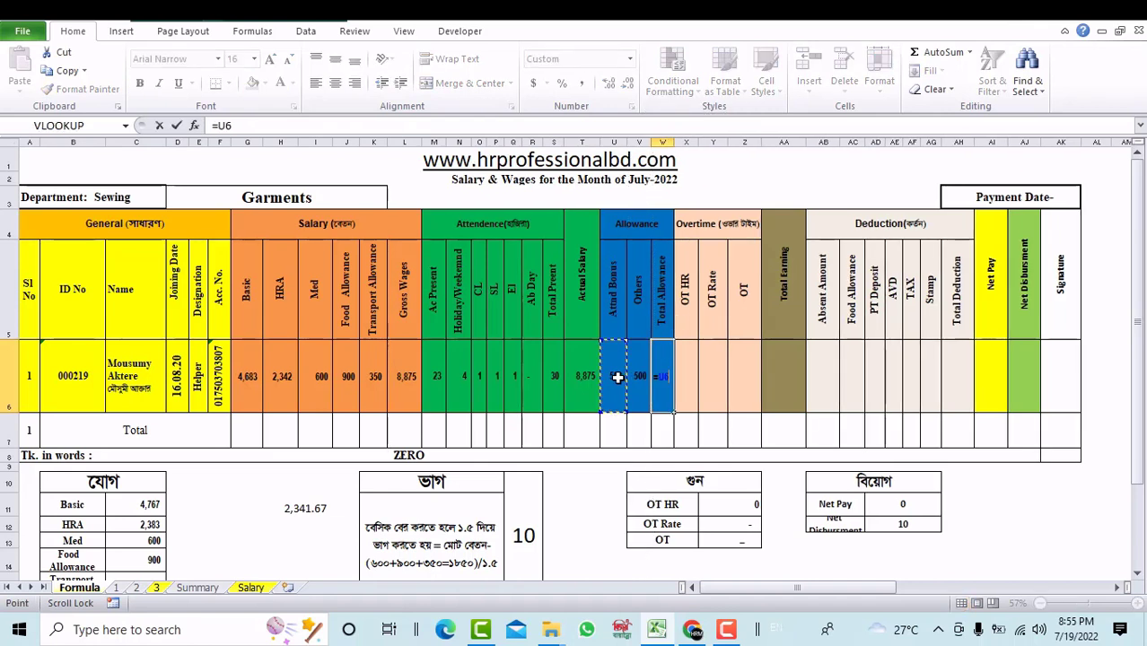
text(+)
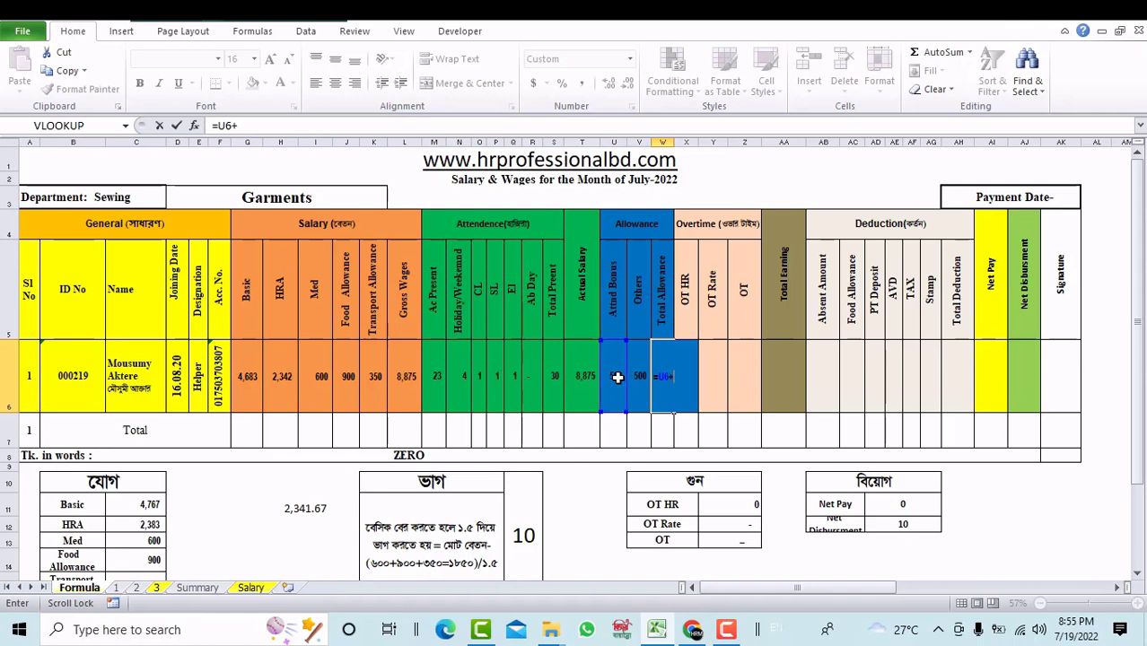
click(641, 379)
key(Return)
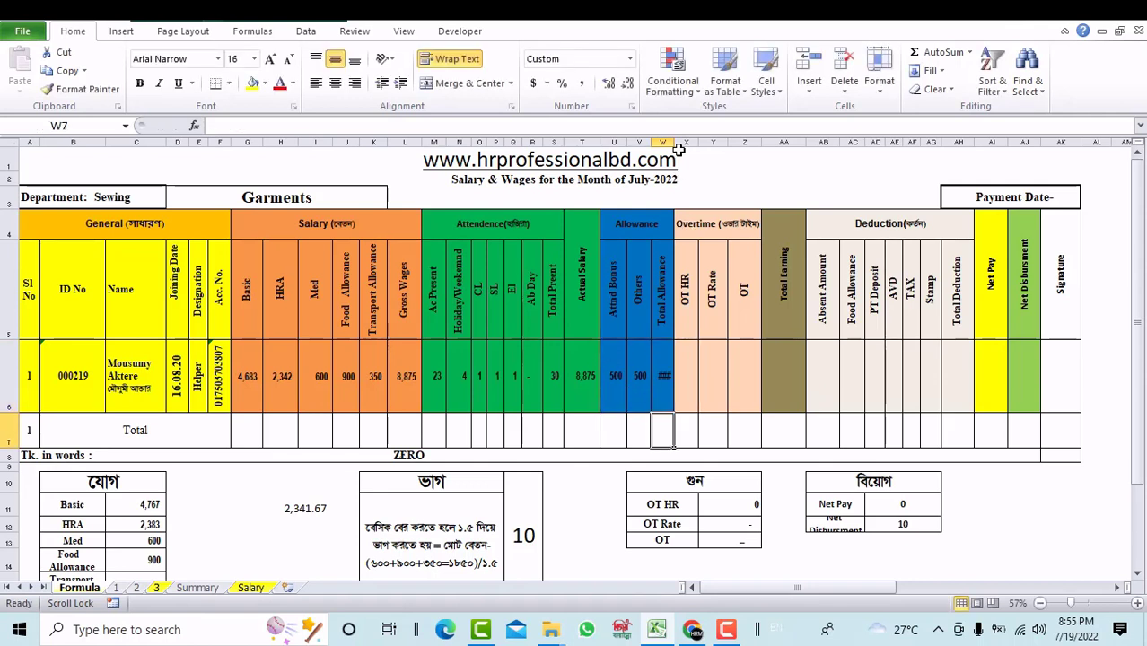
drag(676, 142, 681, 142)
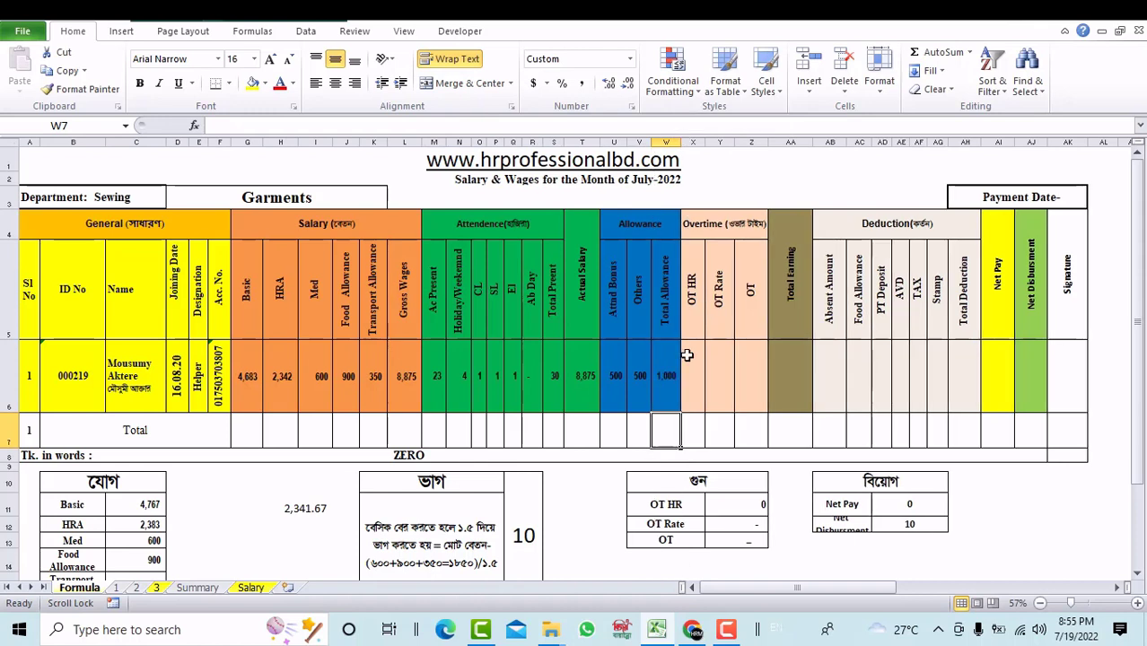
Step: Enter 50 overtime hours in OT HR
click(693, 371)
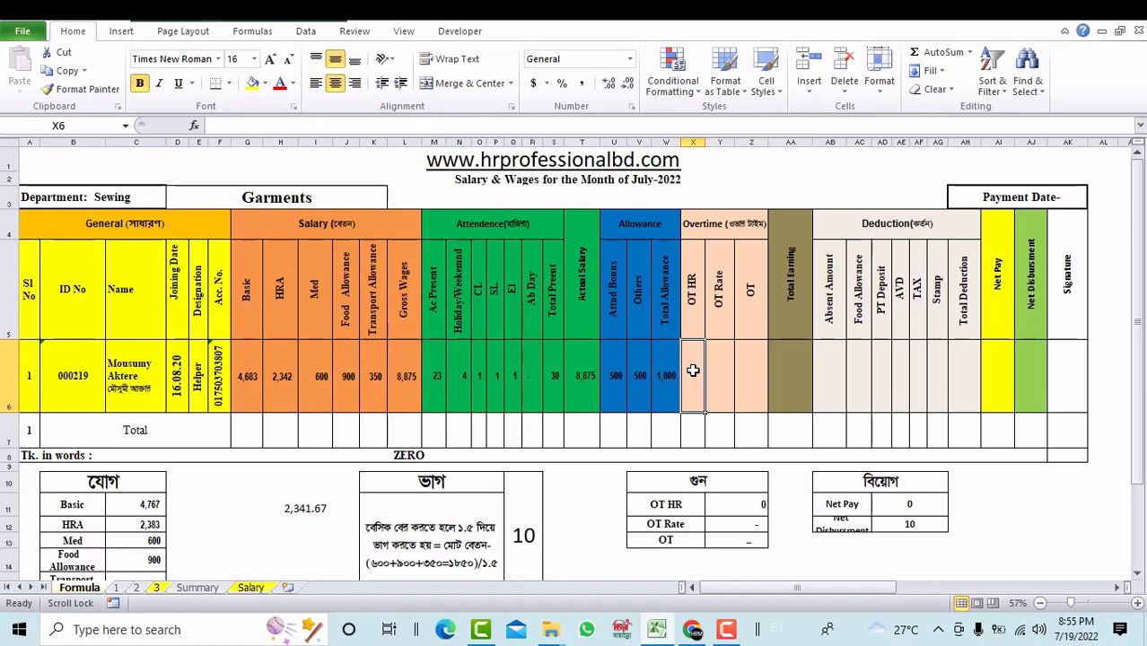
text(50)
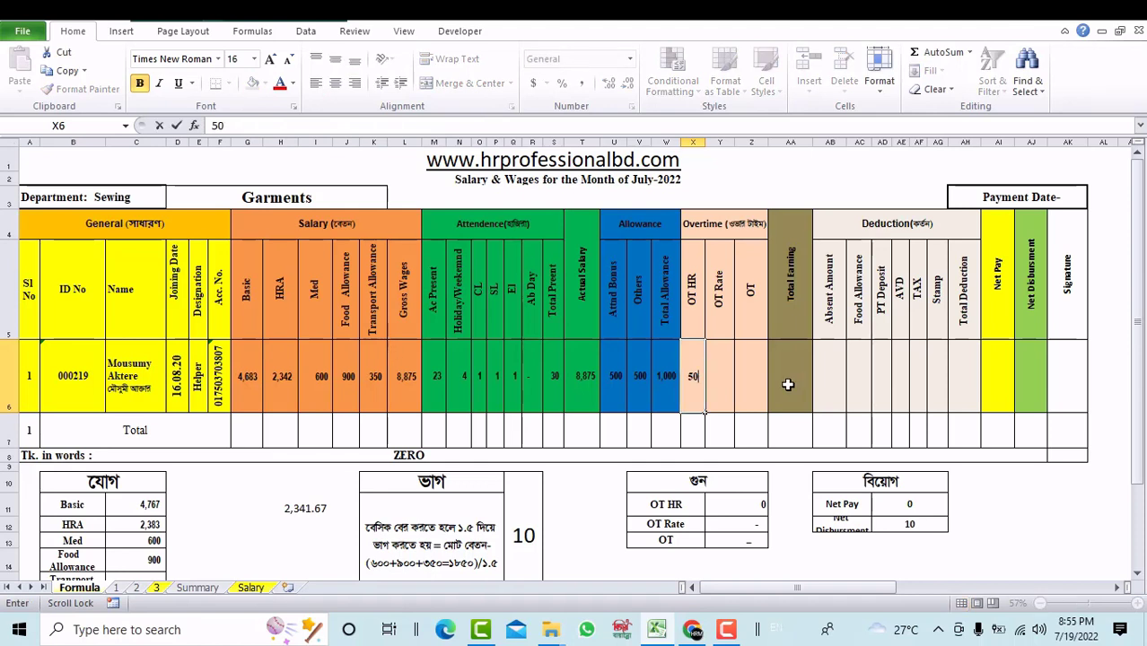
click(719, 369)
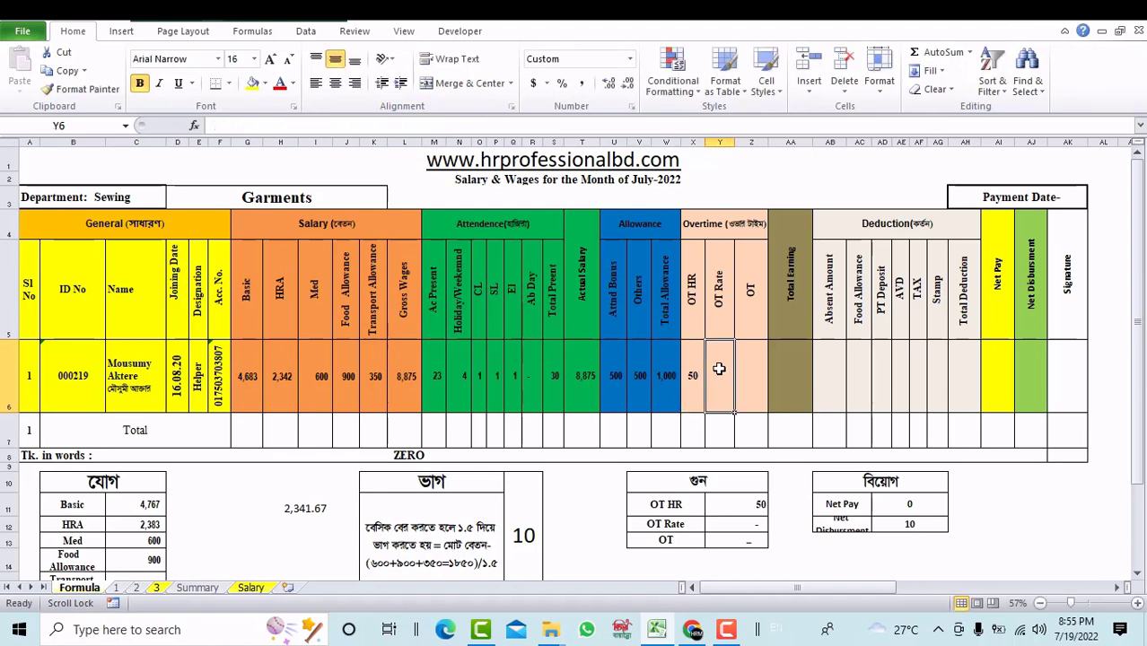
Step: Enter the OT Rate formula =(G6/208)*2 in Y6, giving 45
text(=)
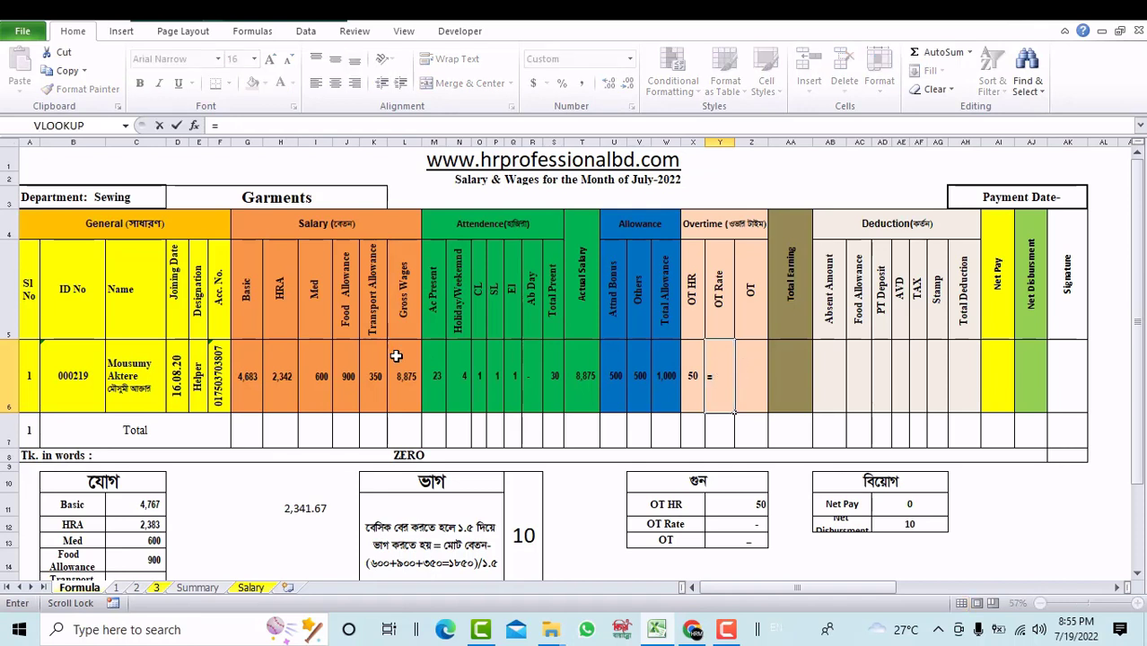
click(246, 368)
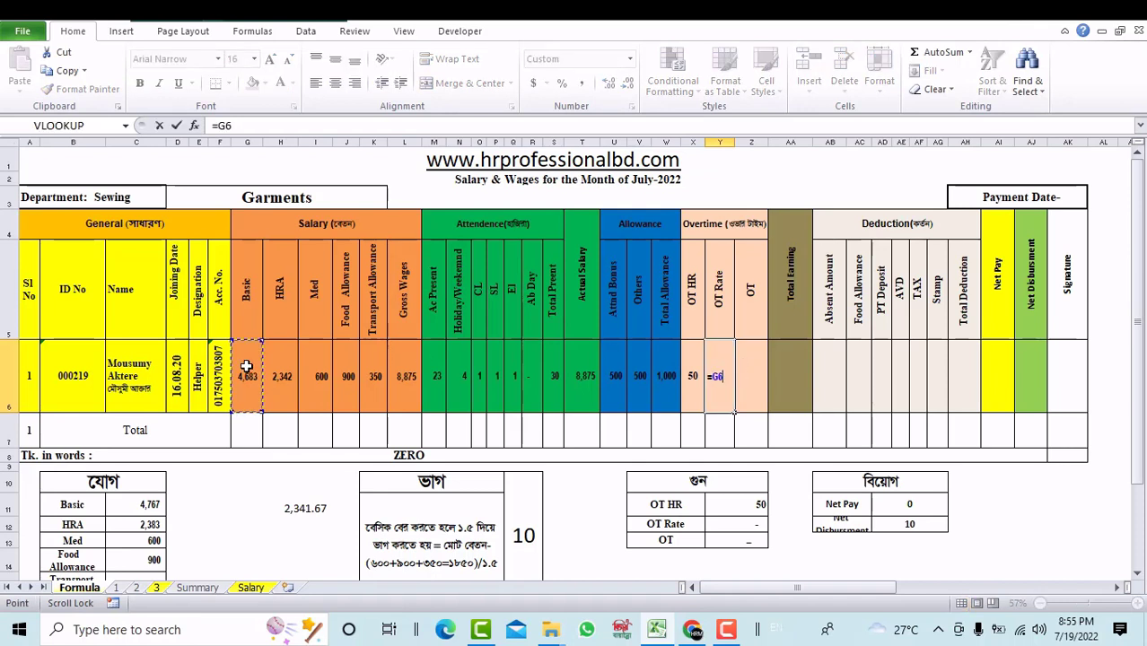
text(/20)
text(8)
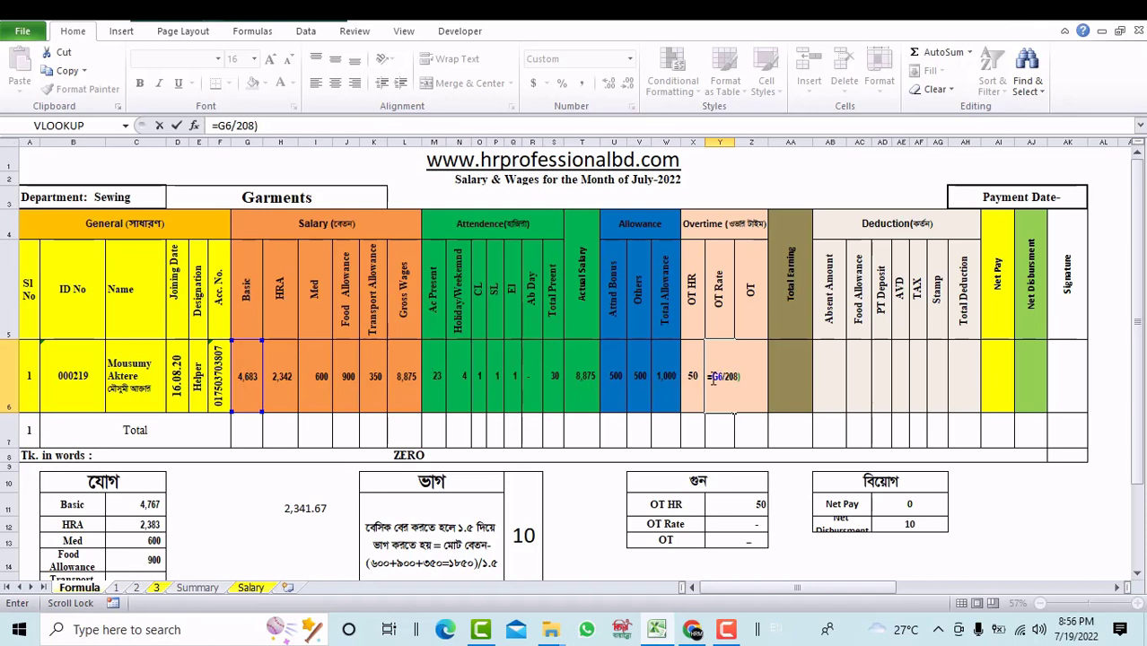
text(()
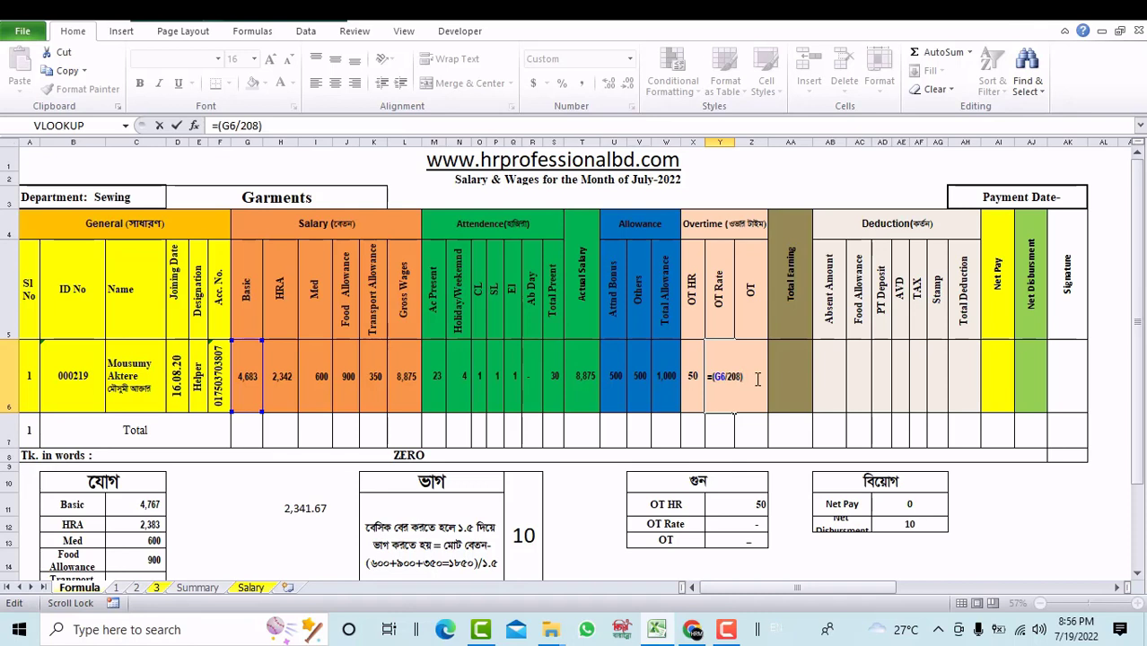
key(Return)
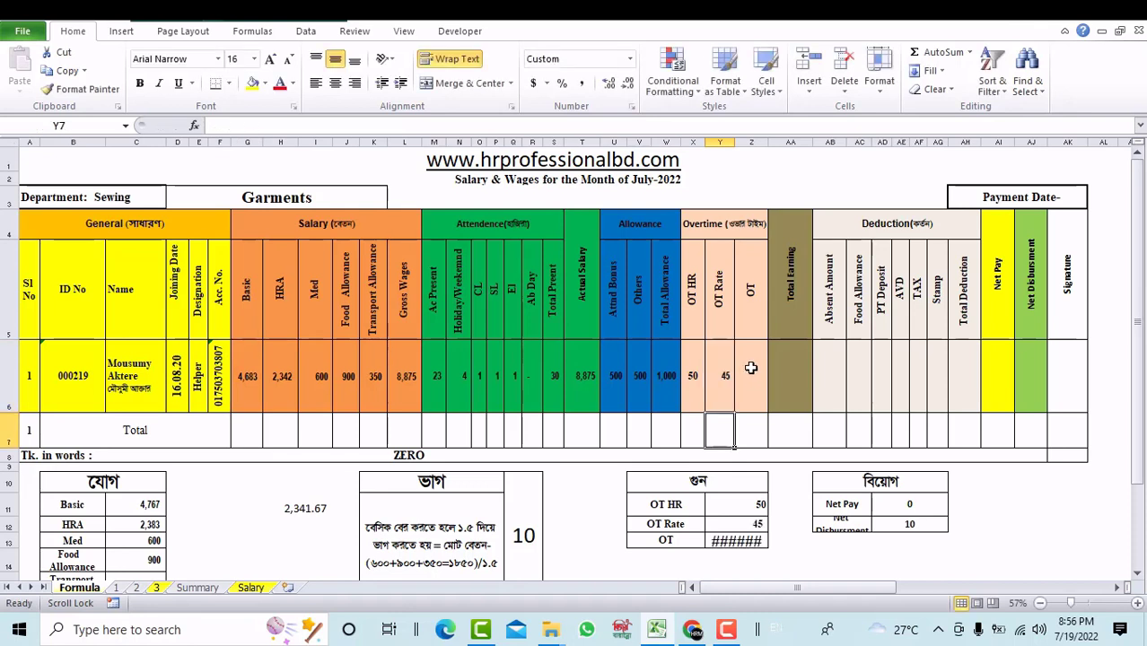
click(751, 368)
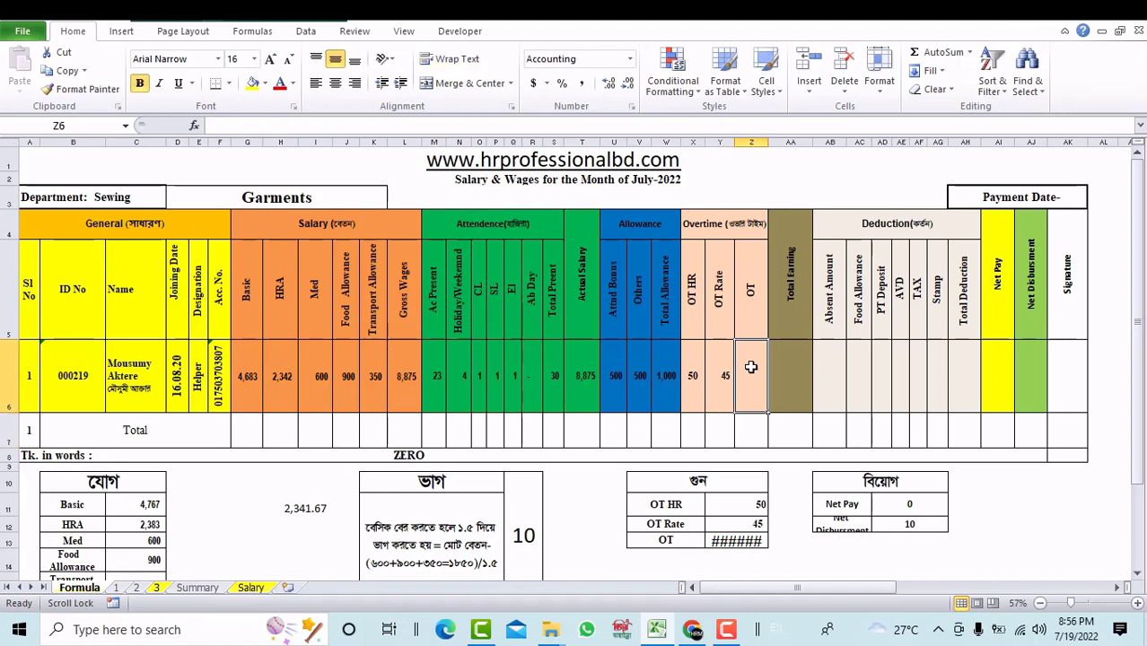
Step: Set the overtime amount to =X6*Y6 and widen the column to show 2,251.60
text(=)
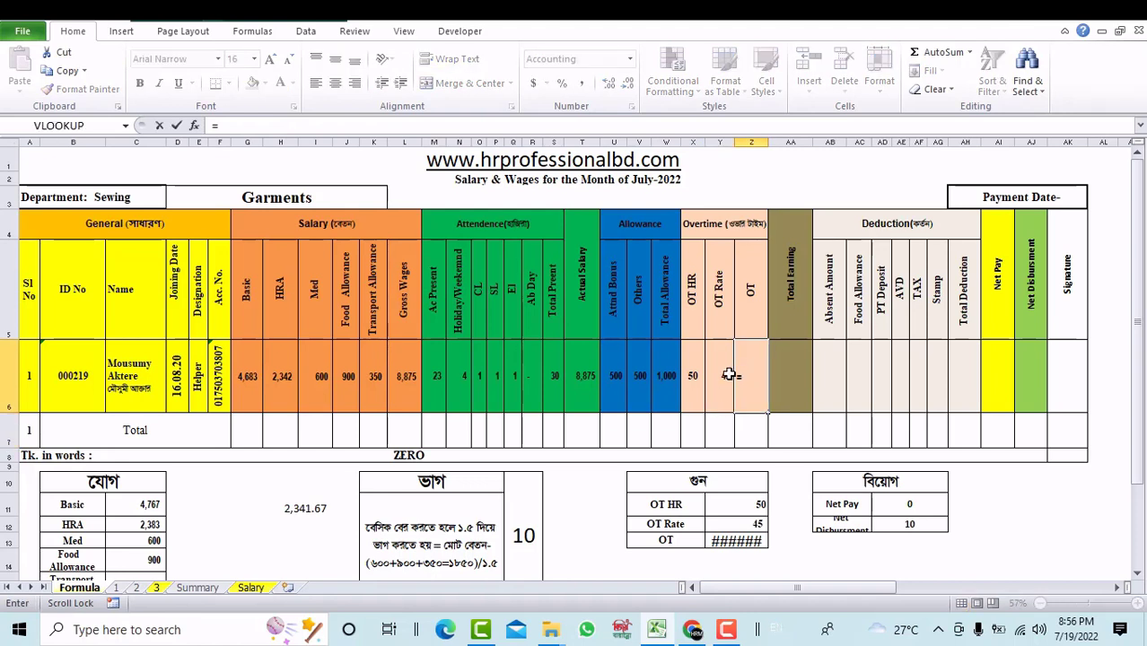
click(696, 384)
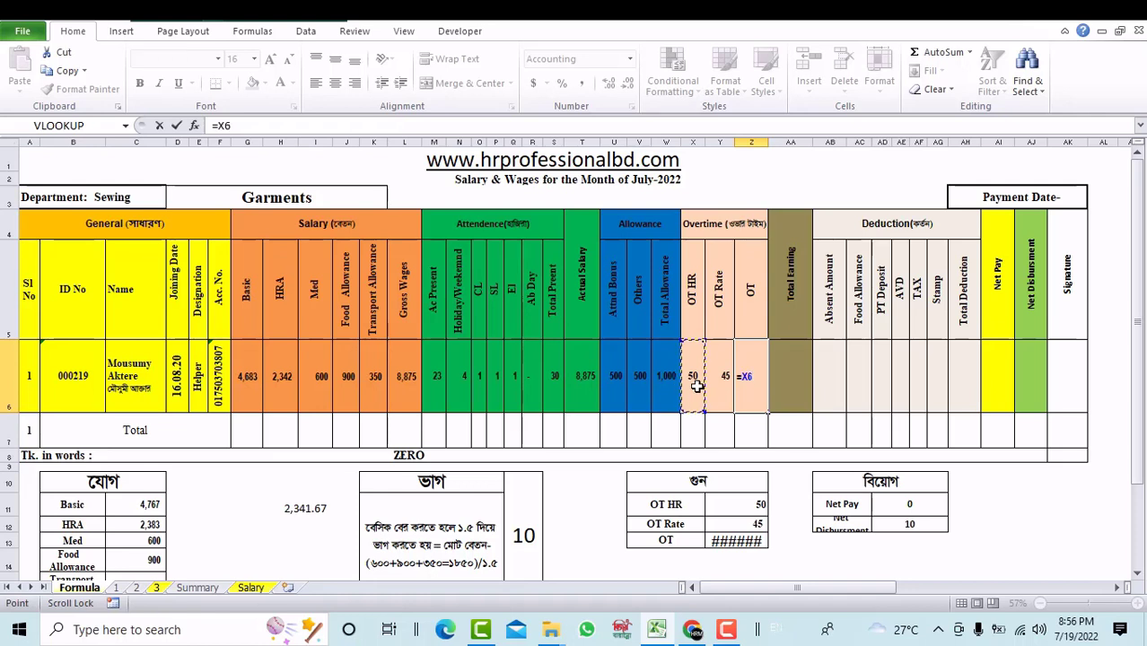
text(*)
click(725, 388)
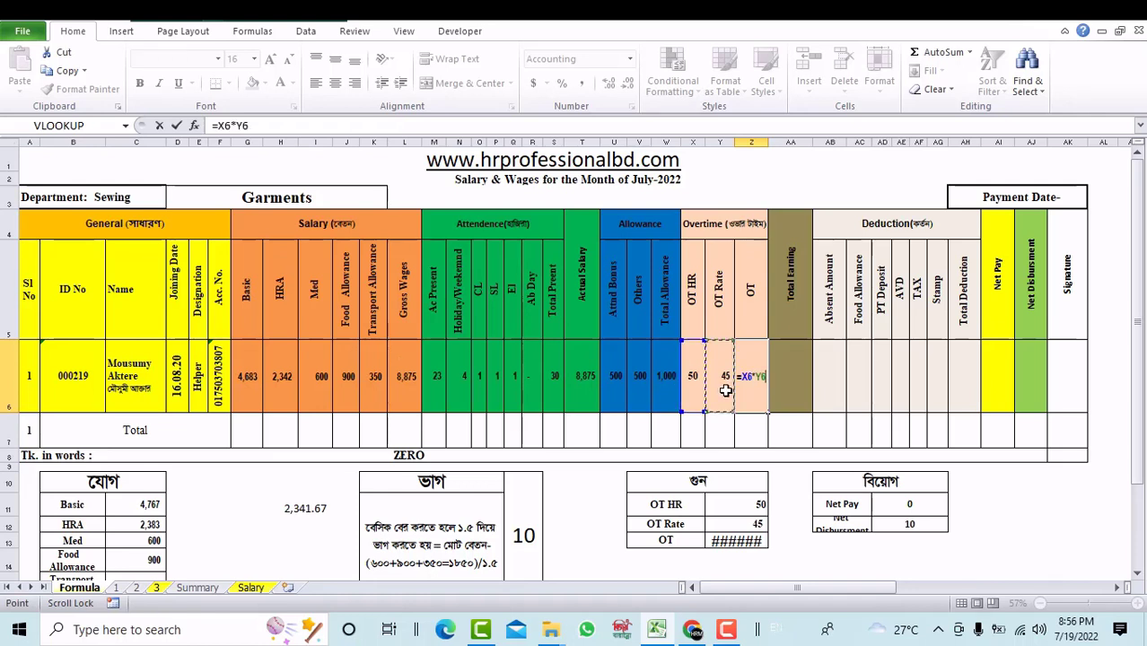
key(Return)
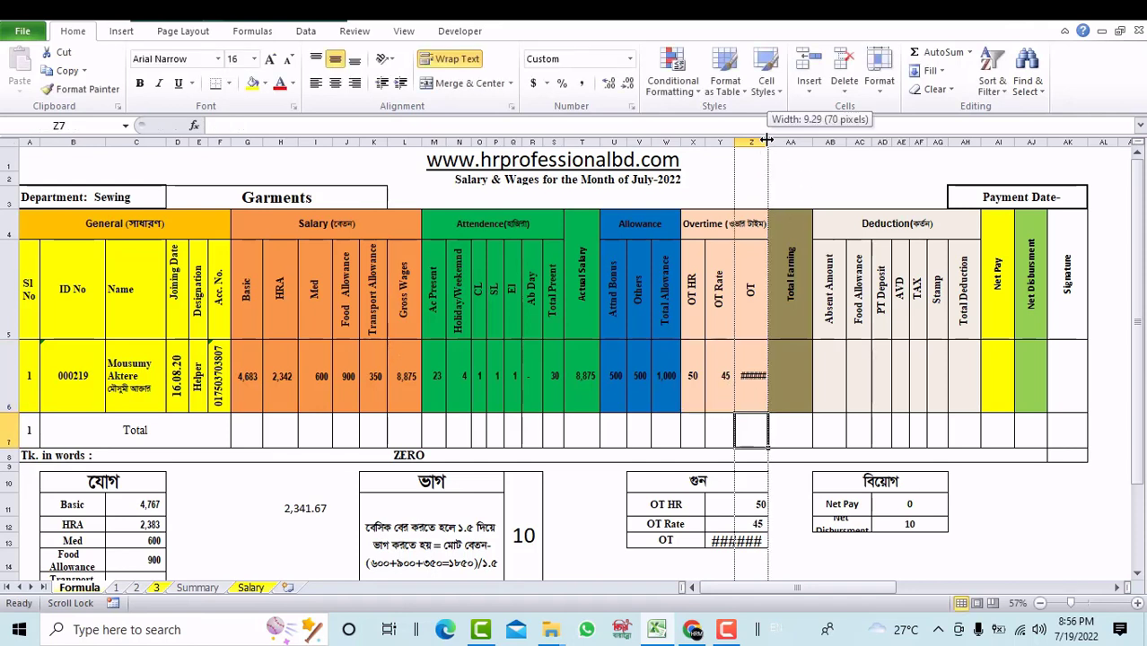
drag(768, 142, 782, 135)
Step: Rename the OT column header to 'OT Taka'
double_click(765, 294)
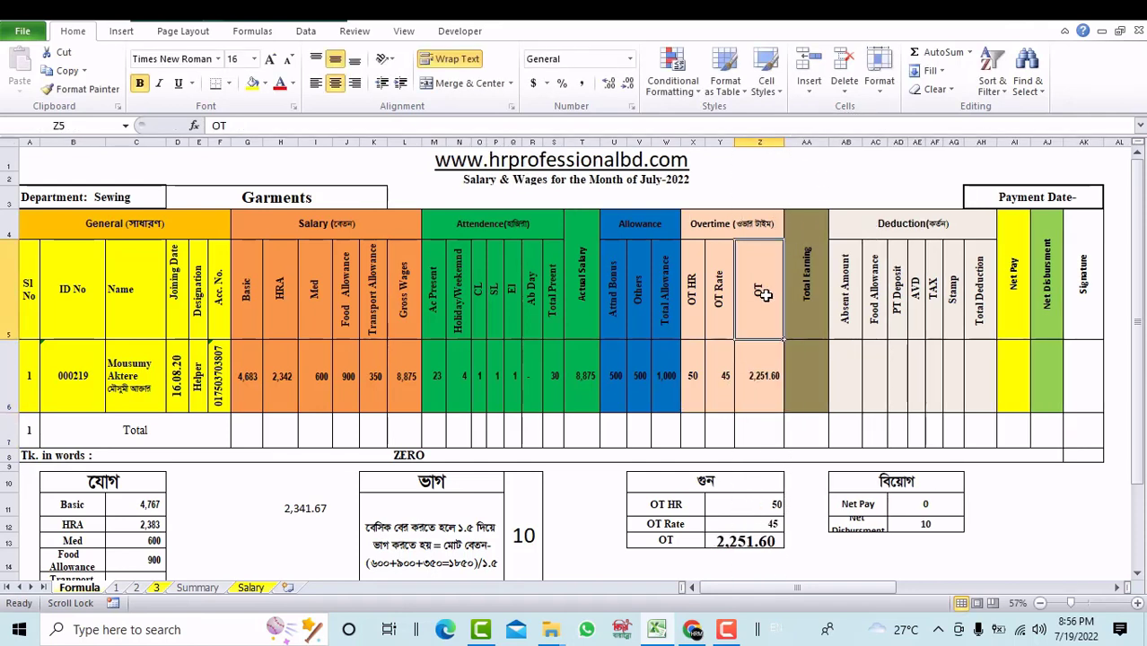
text( T)
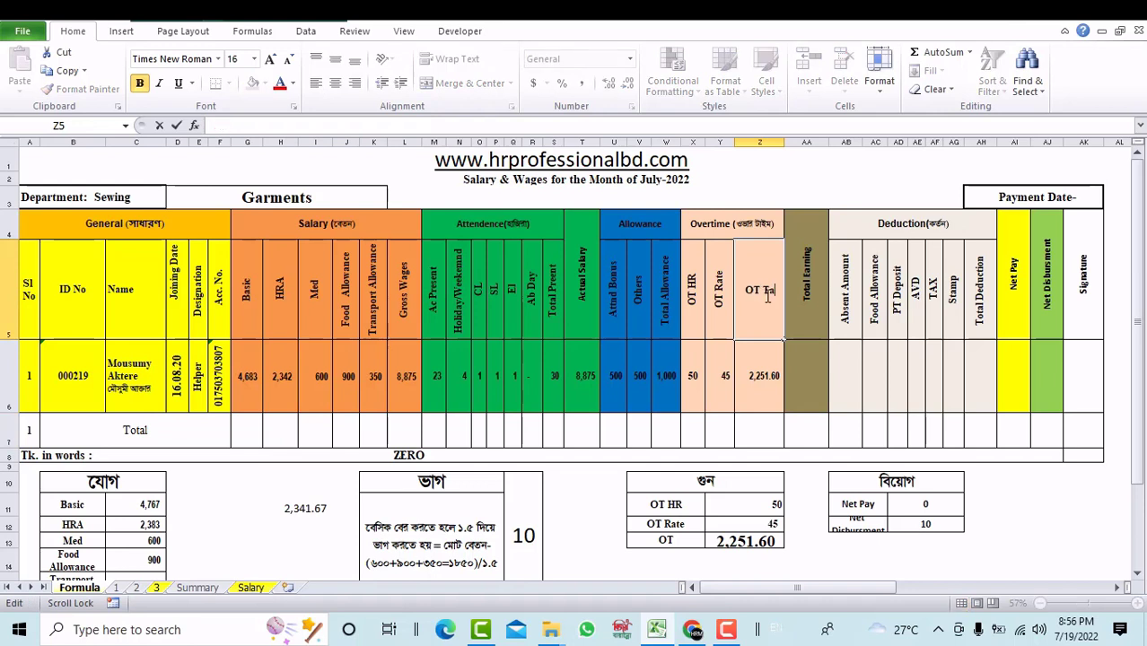
text(aka)
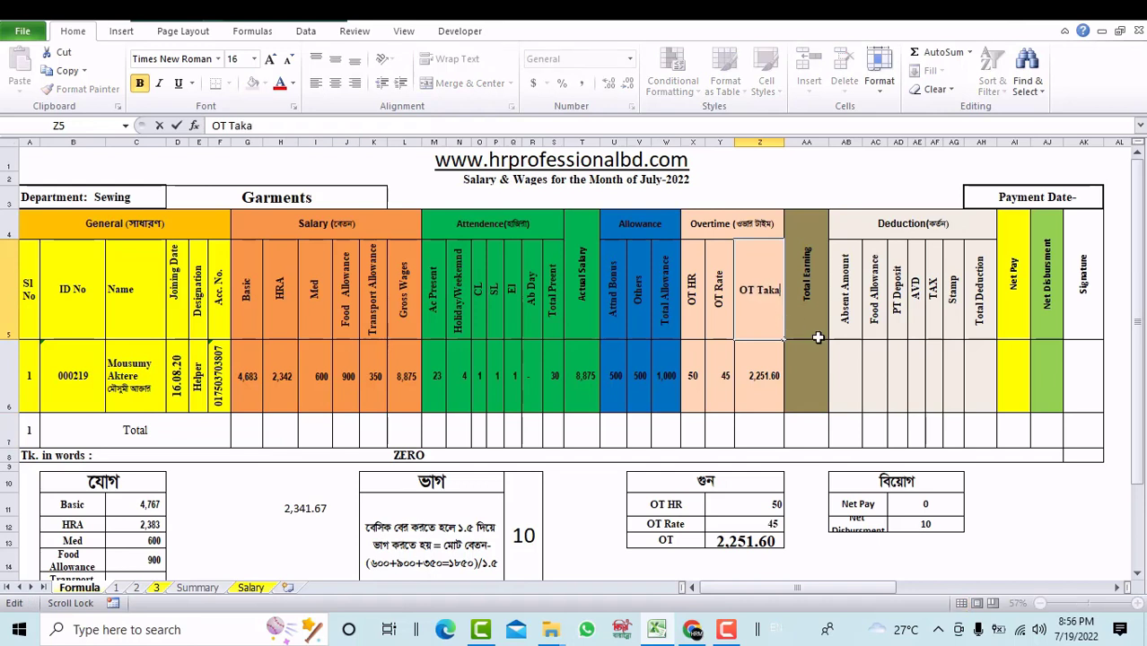
click(812, 368)
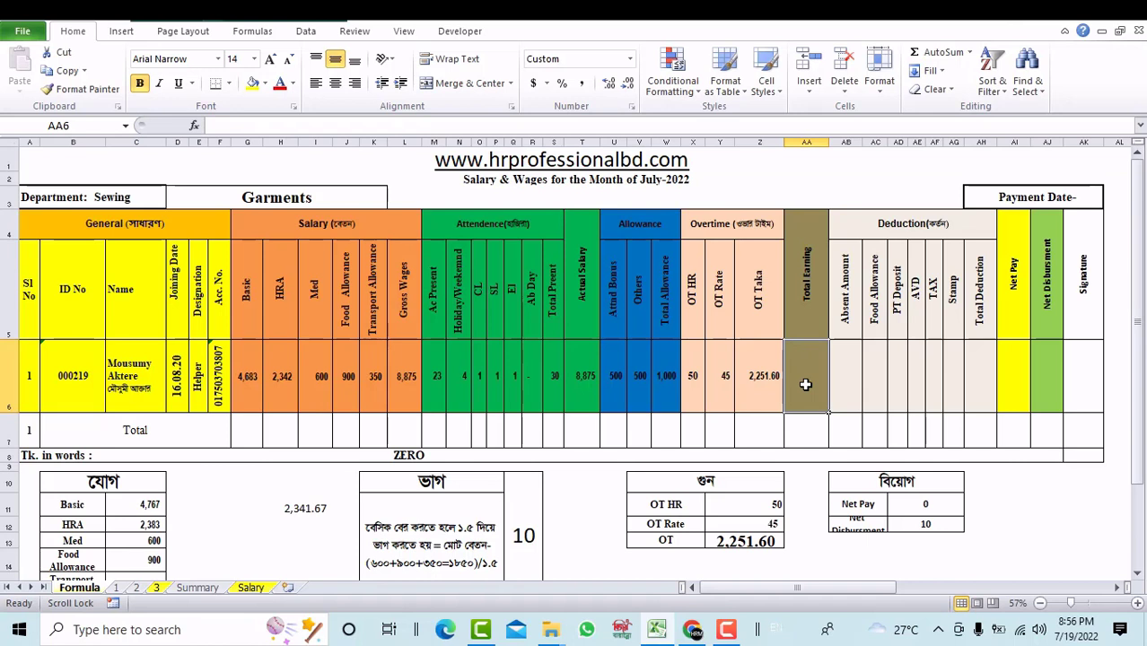
Step: Enter =T6+Z6 in Total Earning, adding Actual Salary and OT Taka to 11,127
text(=)
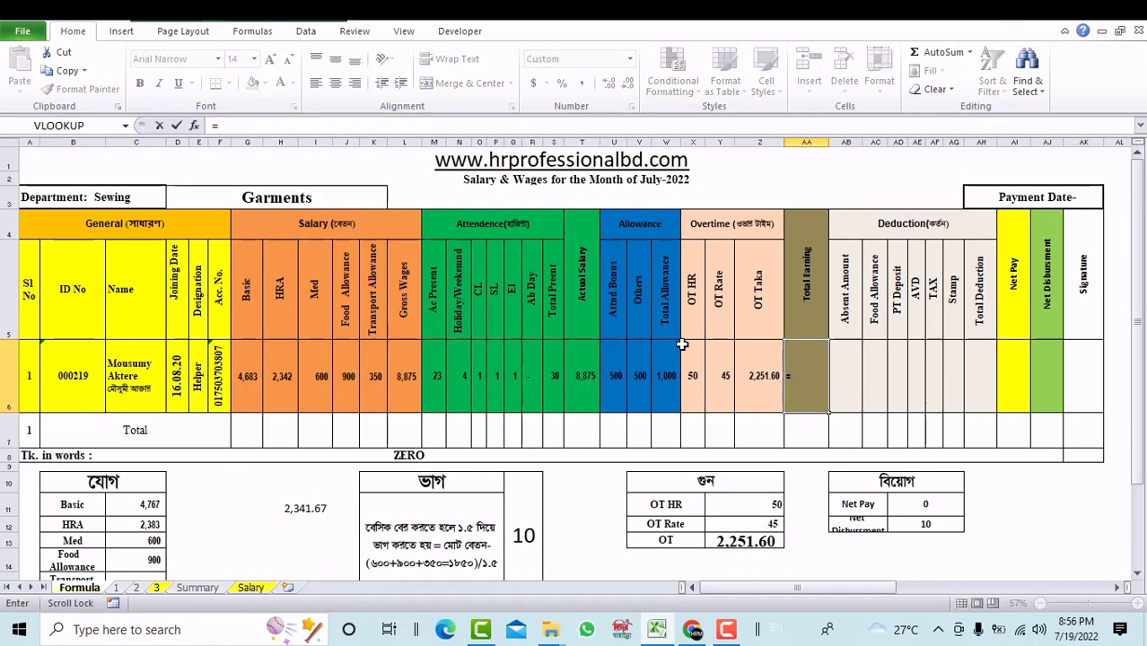
click(585, 370)
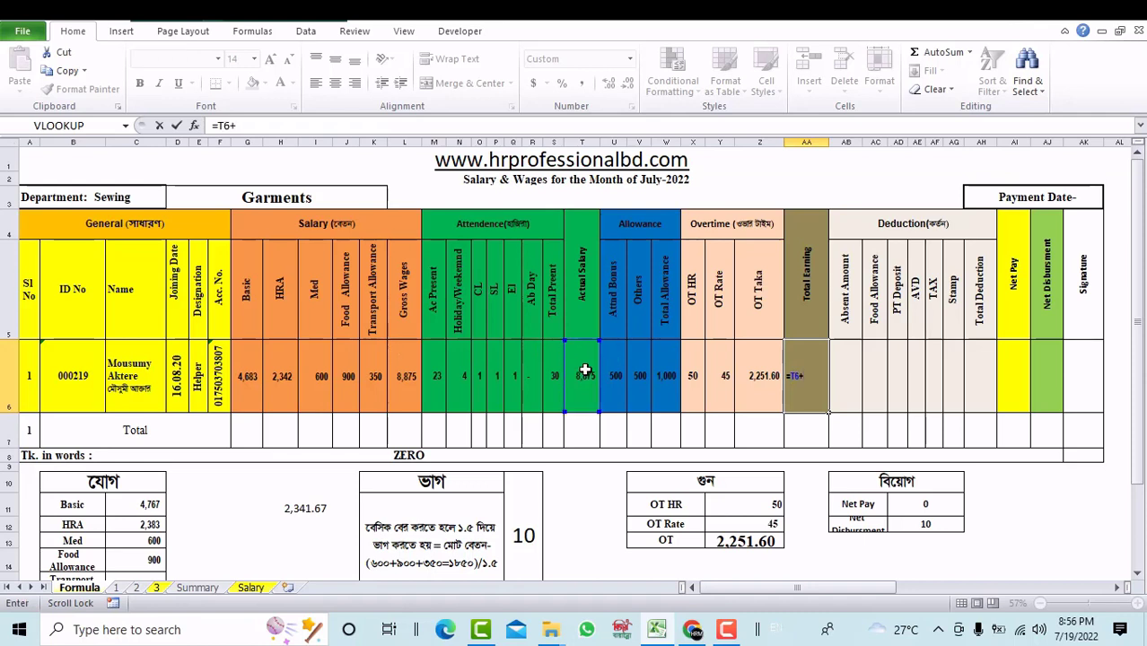
click(754, 386)
key(Return)
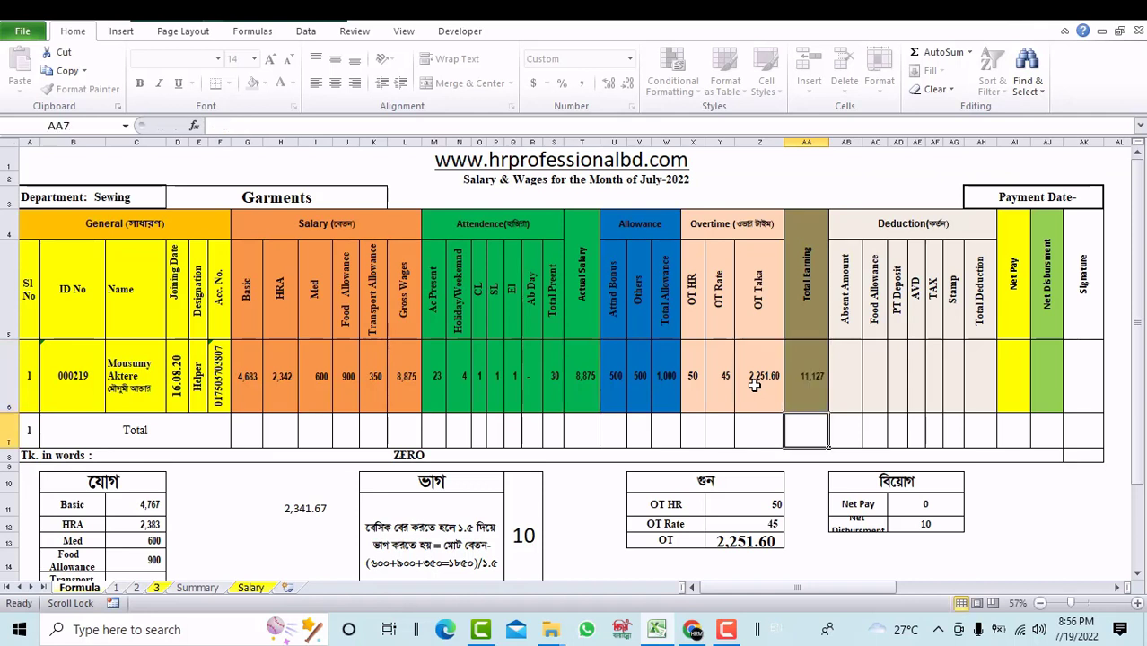
click(813, 402)
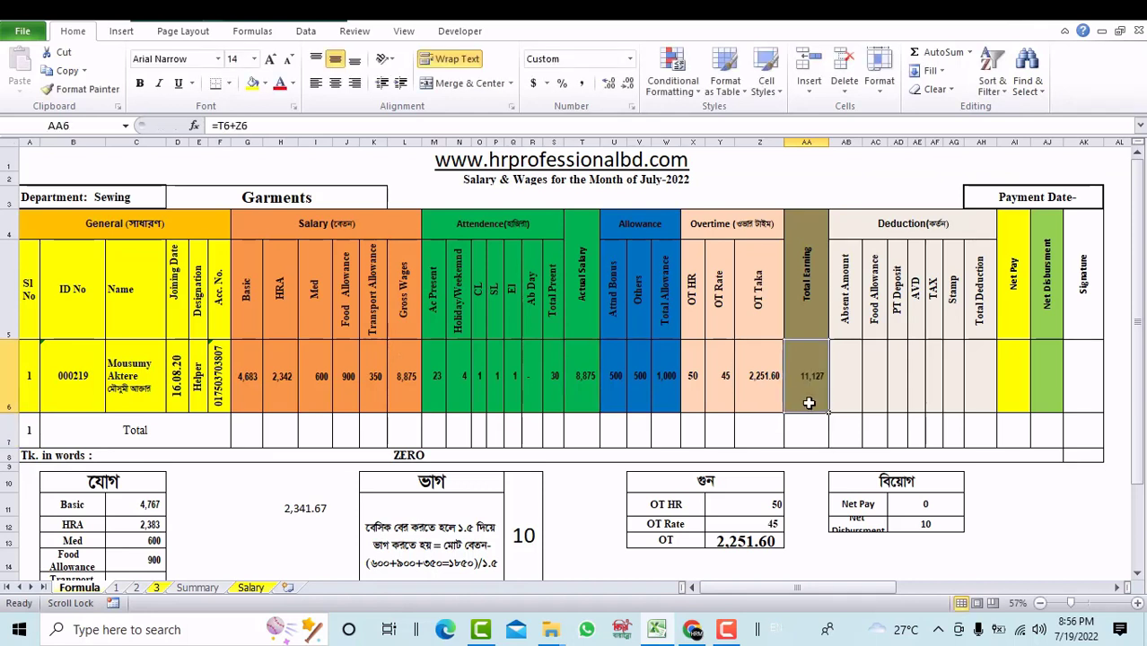
Step: Enter the Absent Amount formula in AB6: Basic divided by the divisor, times Ab Day
click(851, 376)
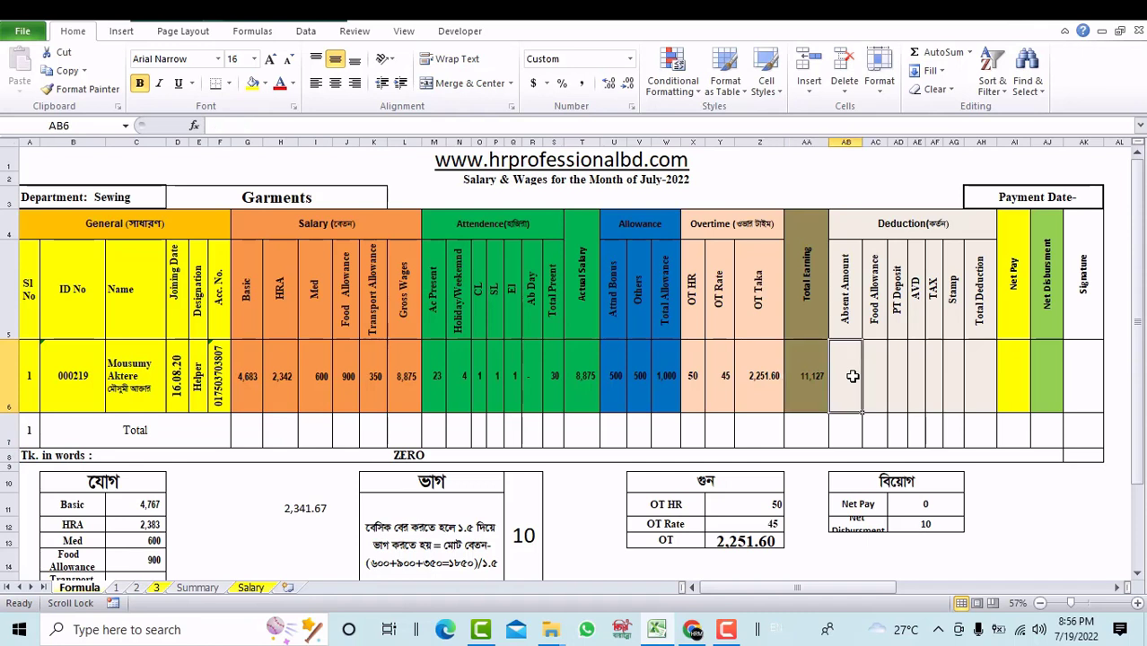
text(=)
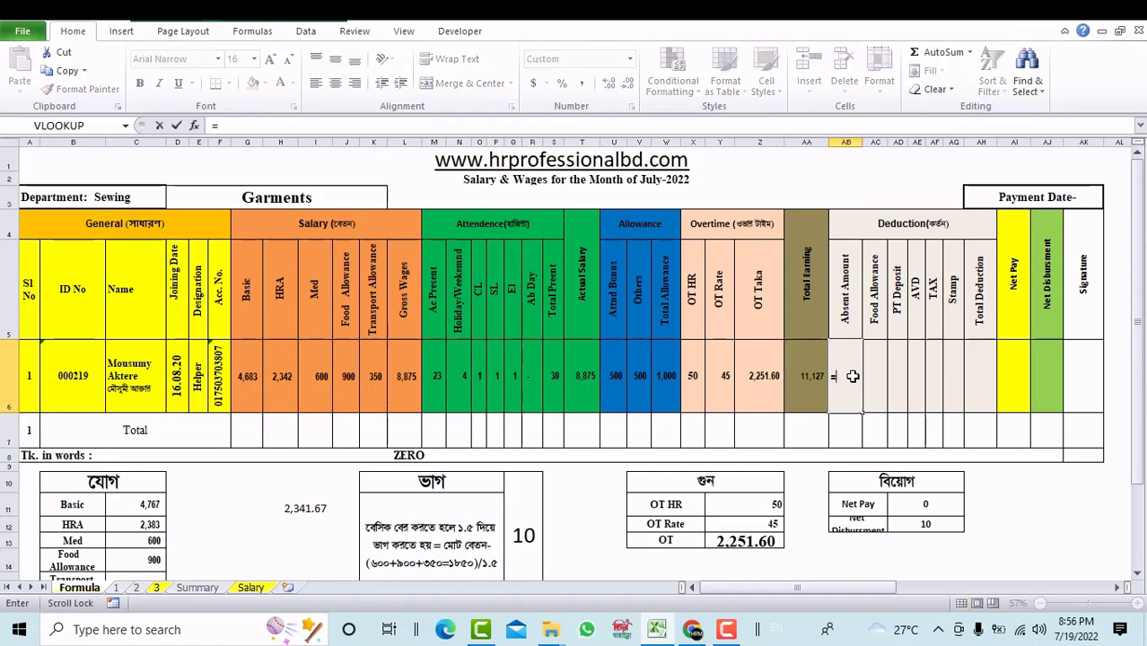
click(241, 389)
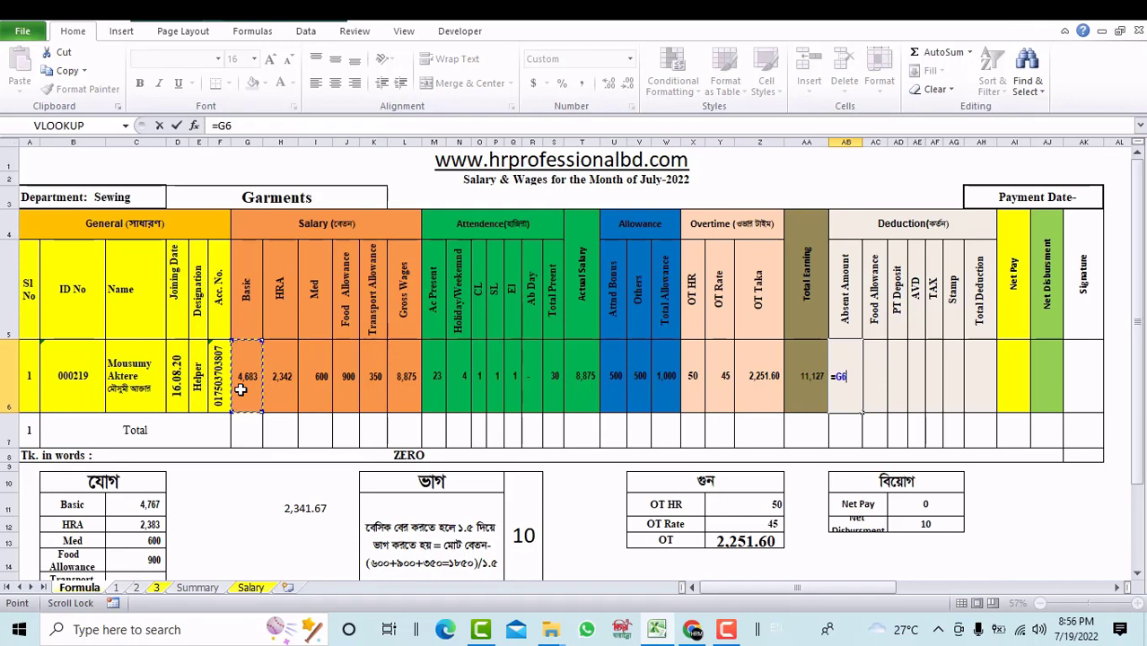
text(30)
text(*)
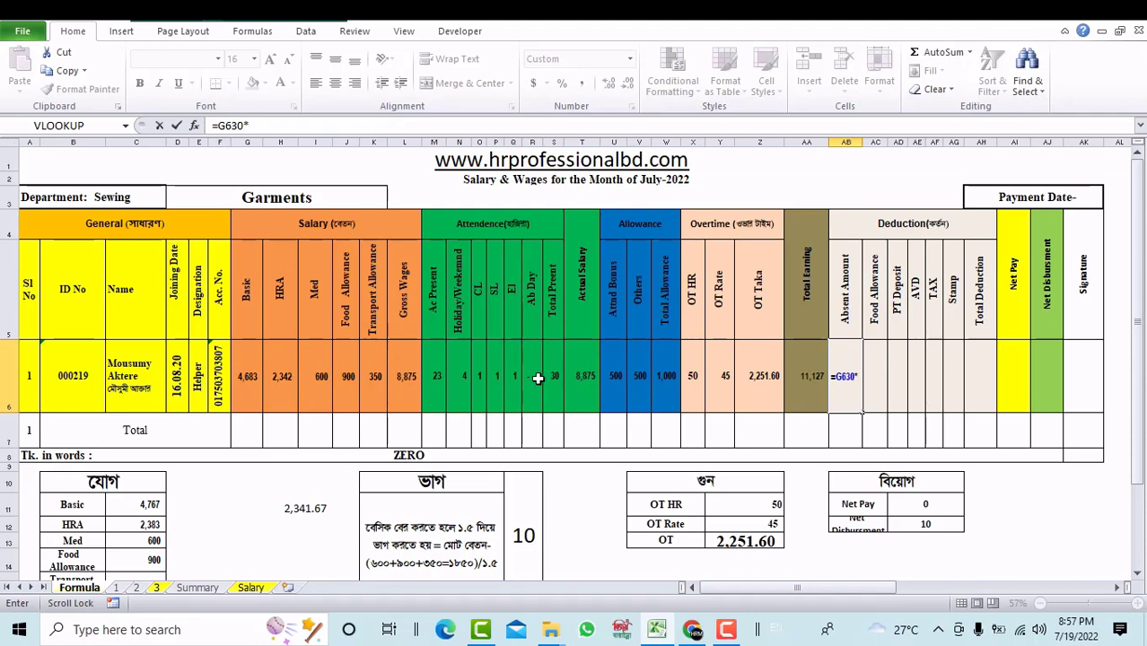
click(530, 380)
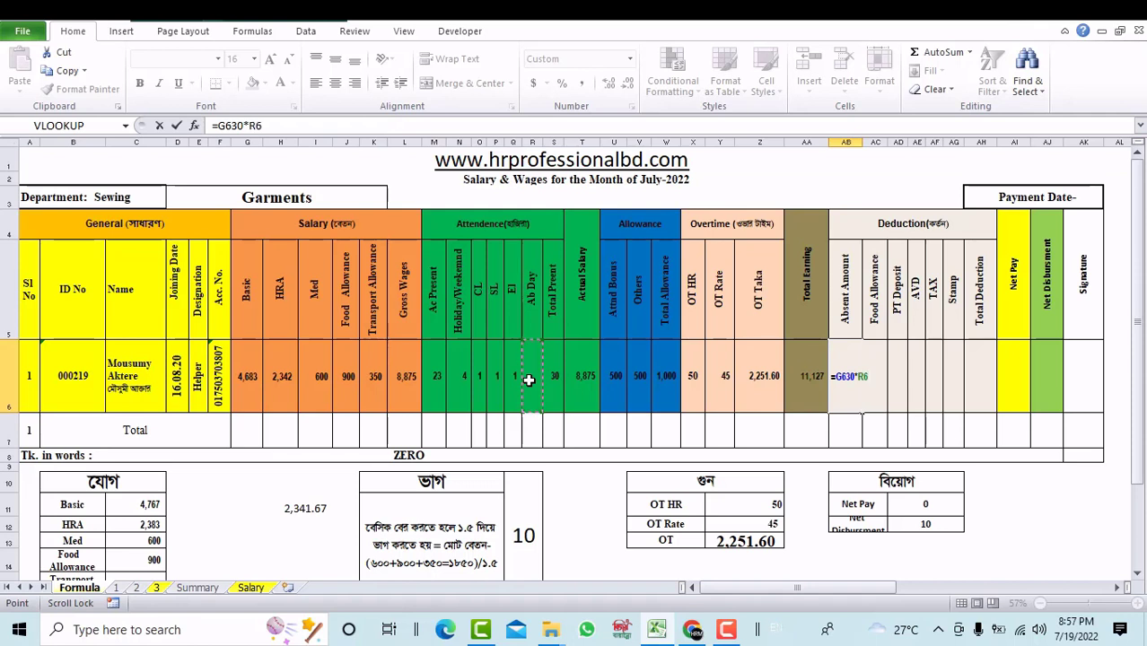
key(Return)
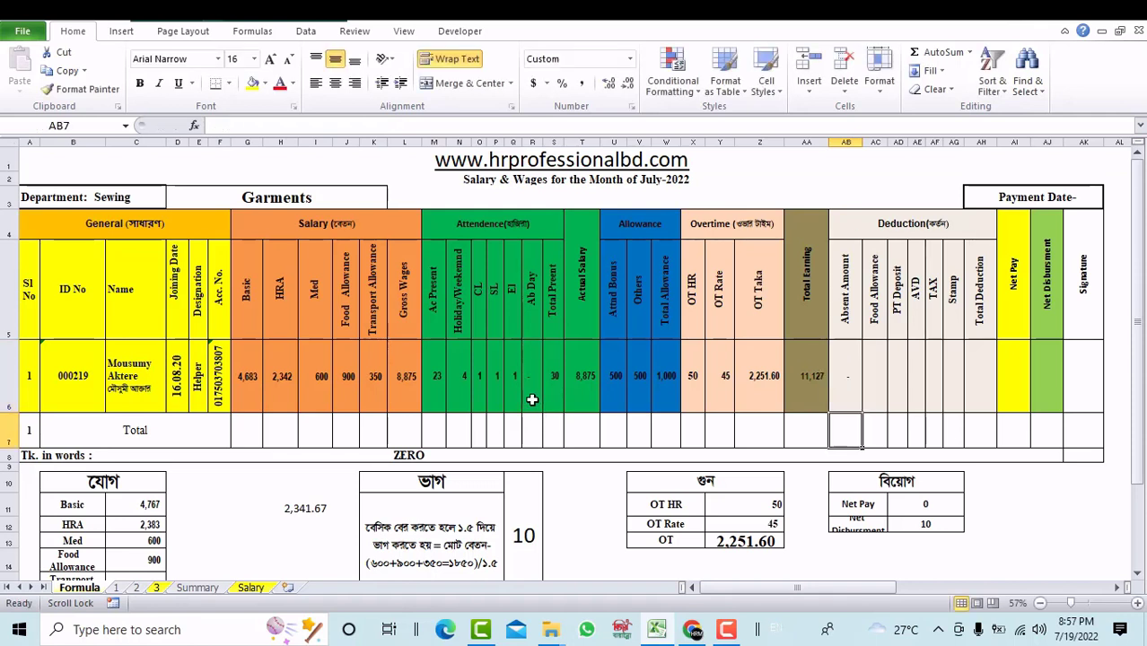
Step: Recheck the Ab Day value and the Absent Amount formula, which shows a dash
click(532, 399)
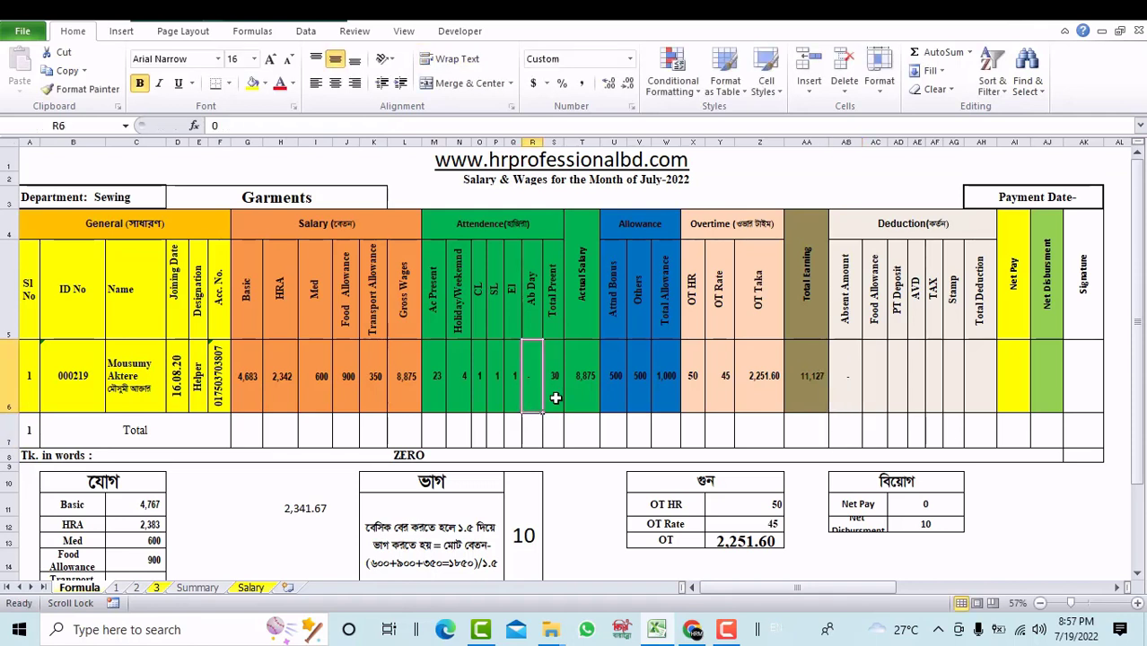
double_click(842, 384)
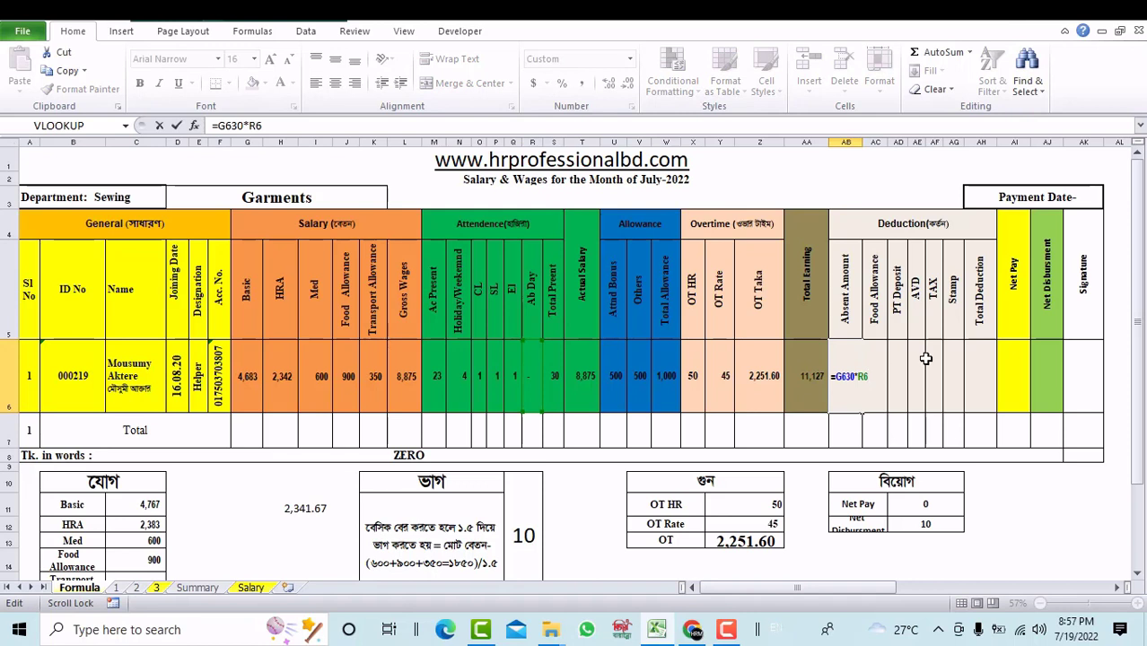
key(Return)
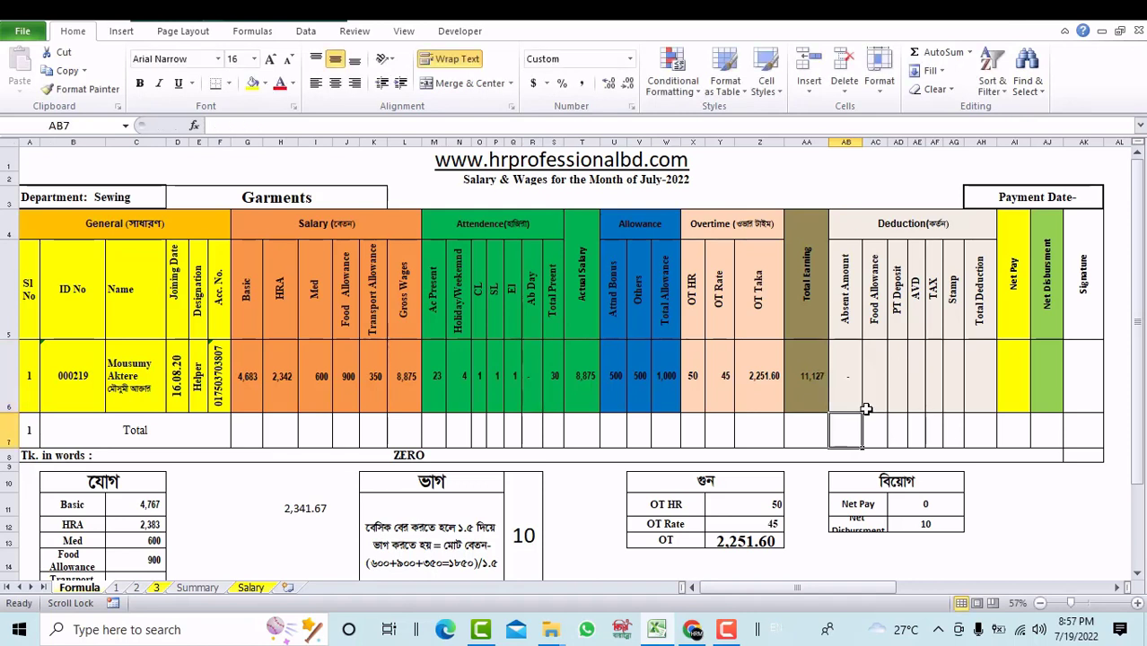
click(878, 377)
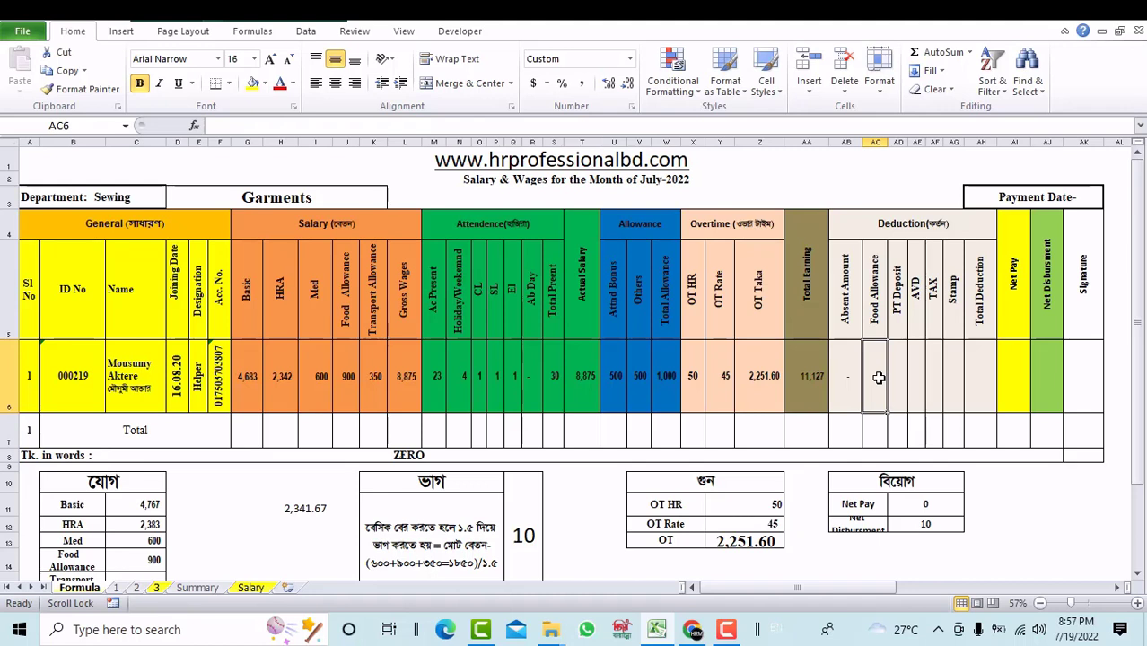
Step: Enter a Food Allowance deduction of 150 in AC6 and a Stamp deduction of 10 in AG6
text(150)
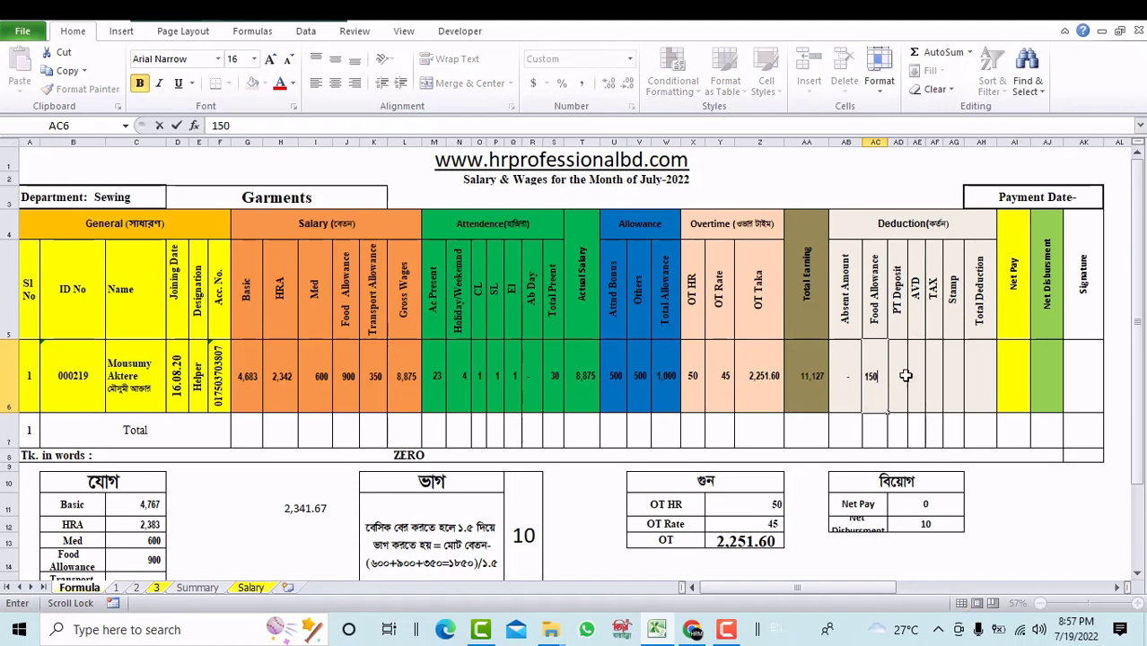
click(901, 378)
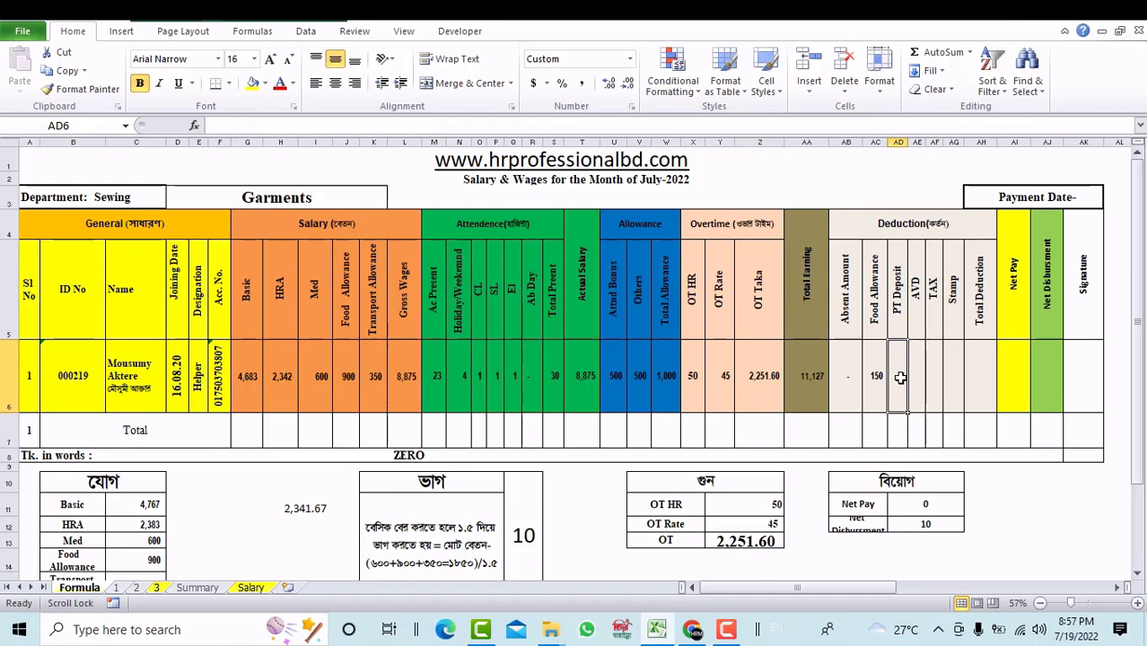
click(922, 376)
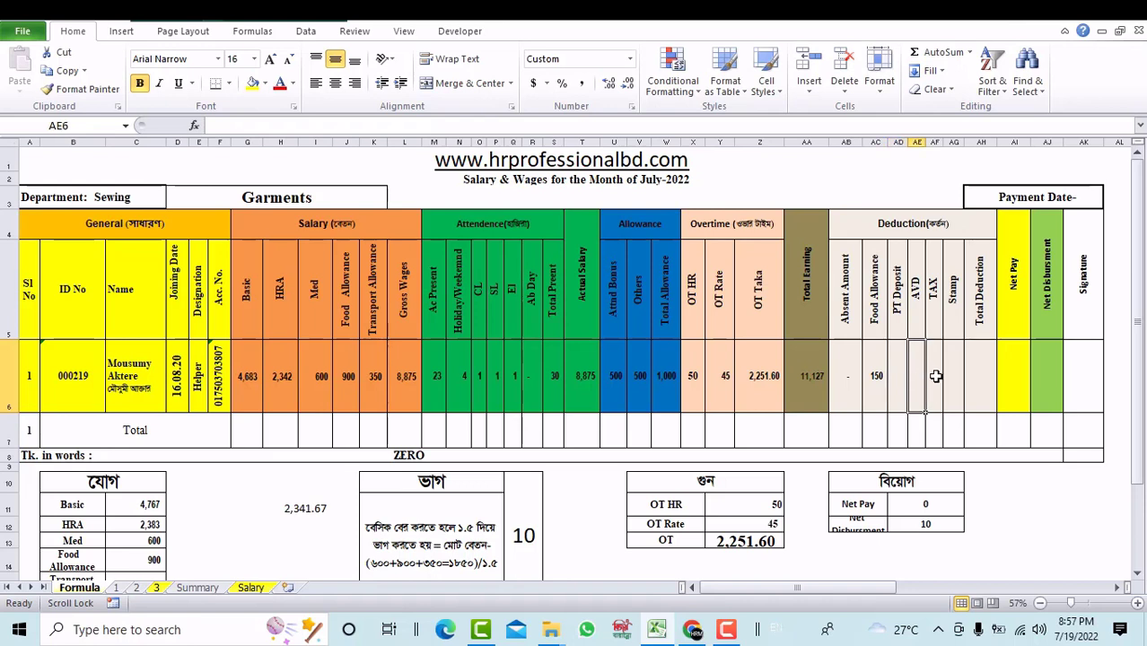
click(935, 376)
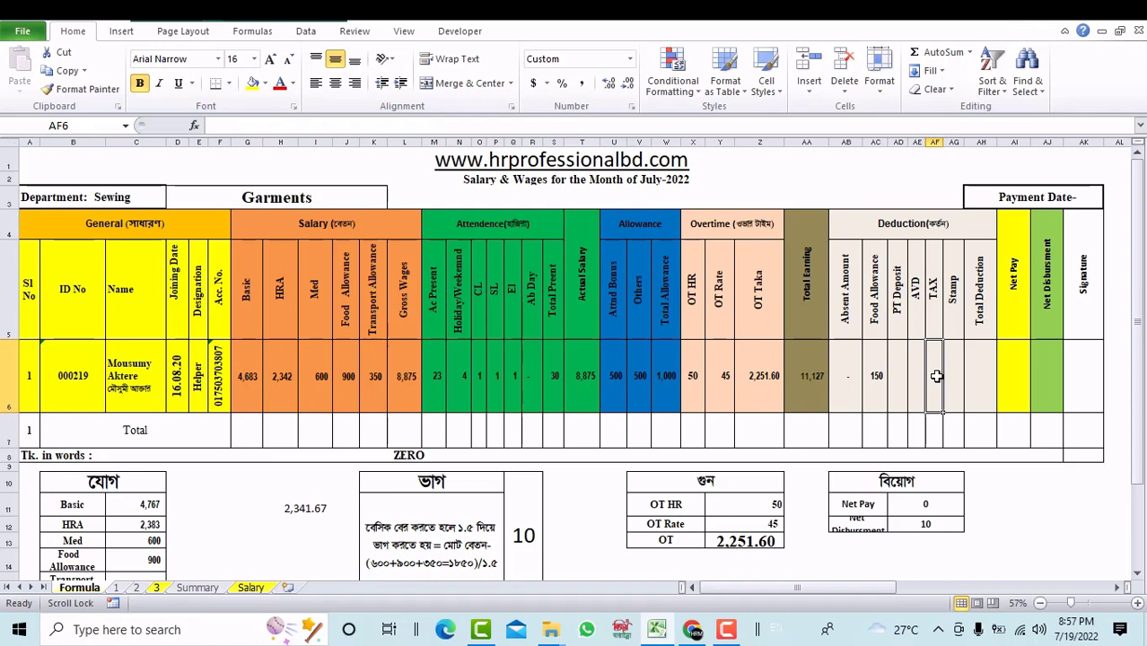
click(951, 377)
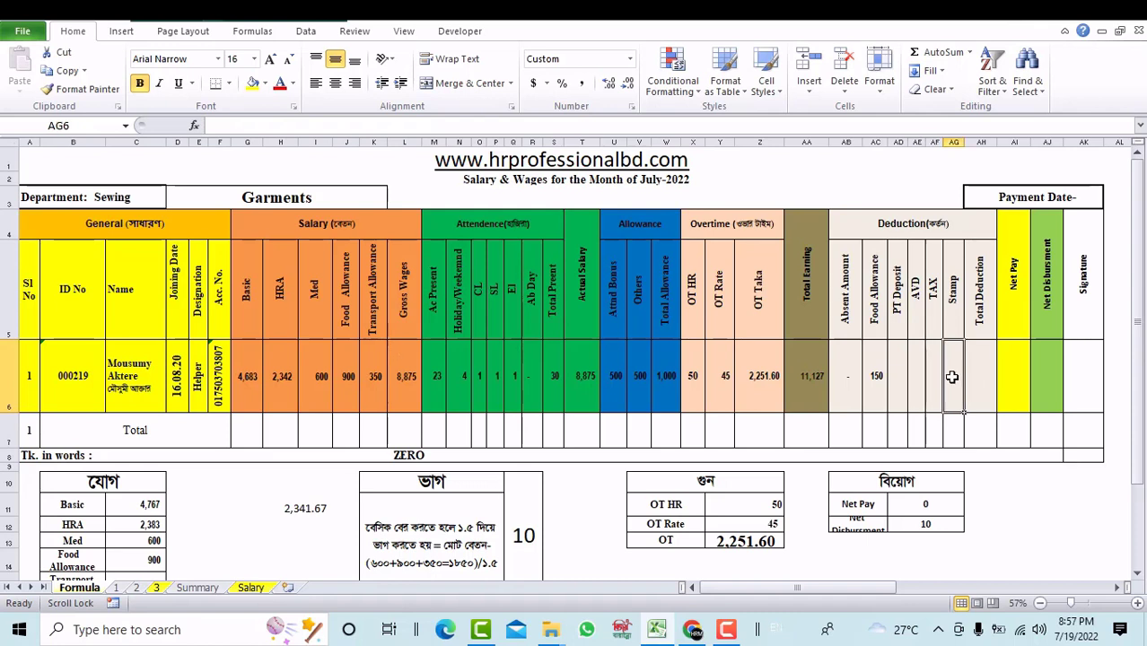
text(10)
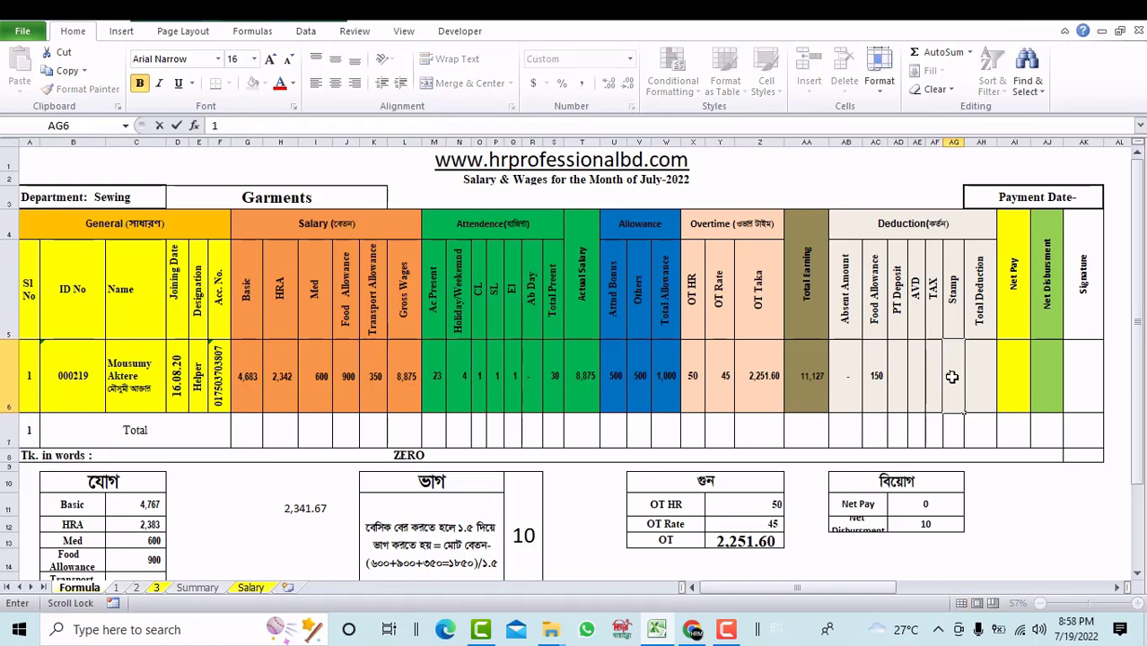
click(1001, 389)
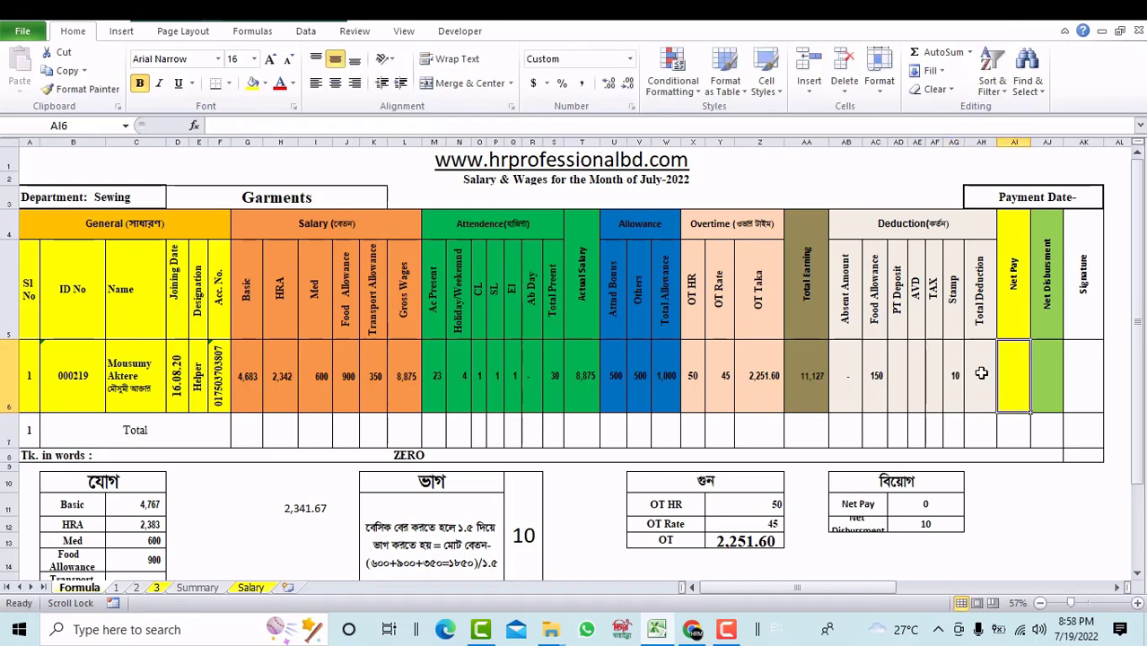
click(981, 374)
Step: Enter =AB6+AC6+AD6+AE6+AF6+AG6 in Total Deduction AH6, totalling 160
text(=)
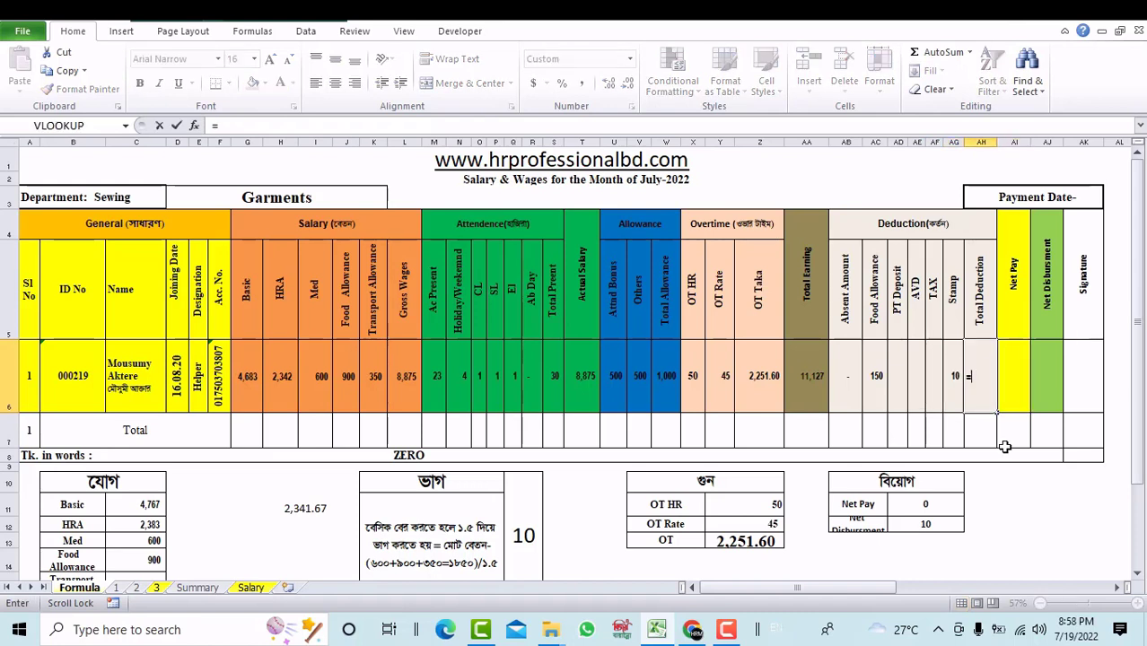
click(849, 354)
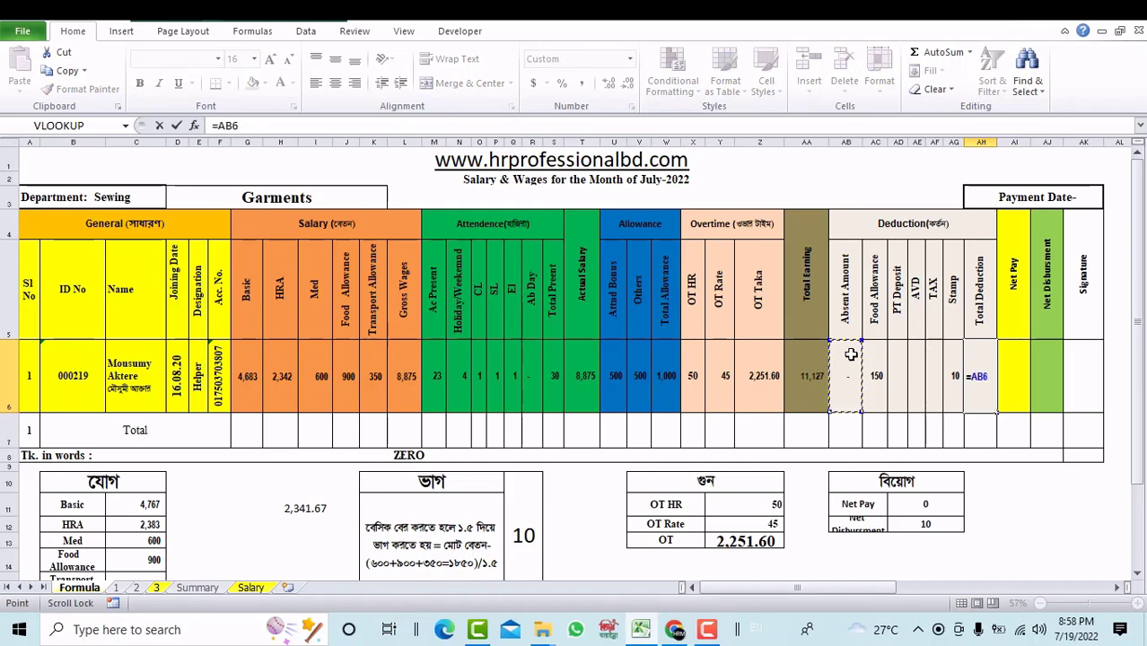
text(+)
click(875, 372)
text(+)
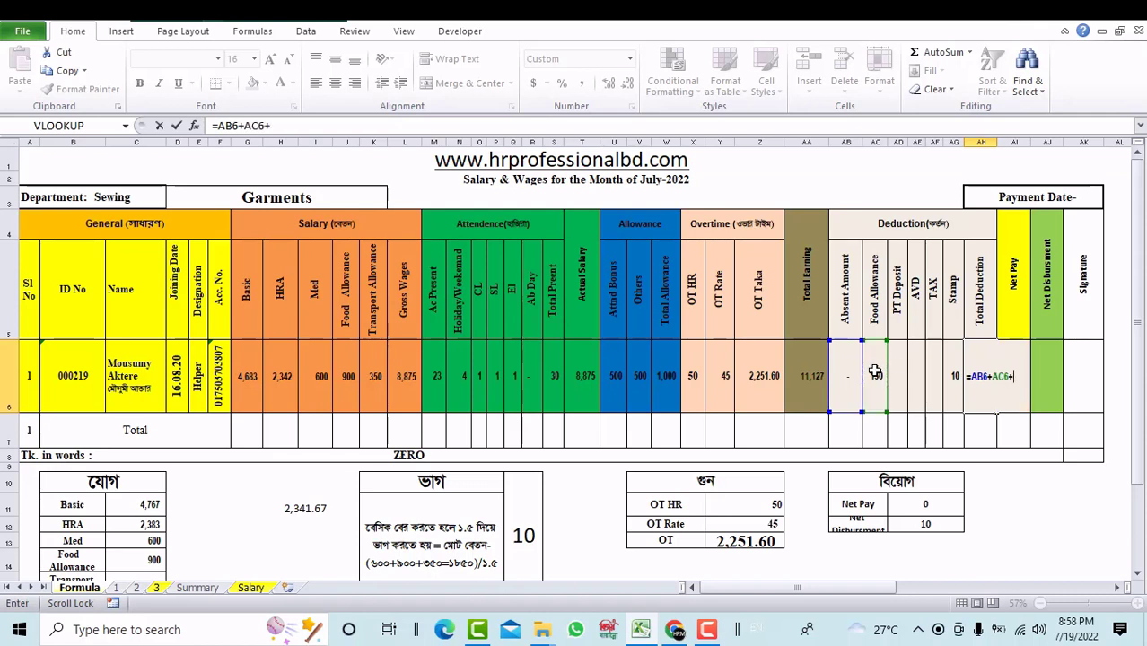
click(893, 371)
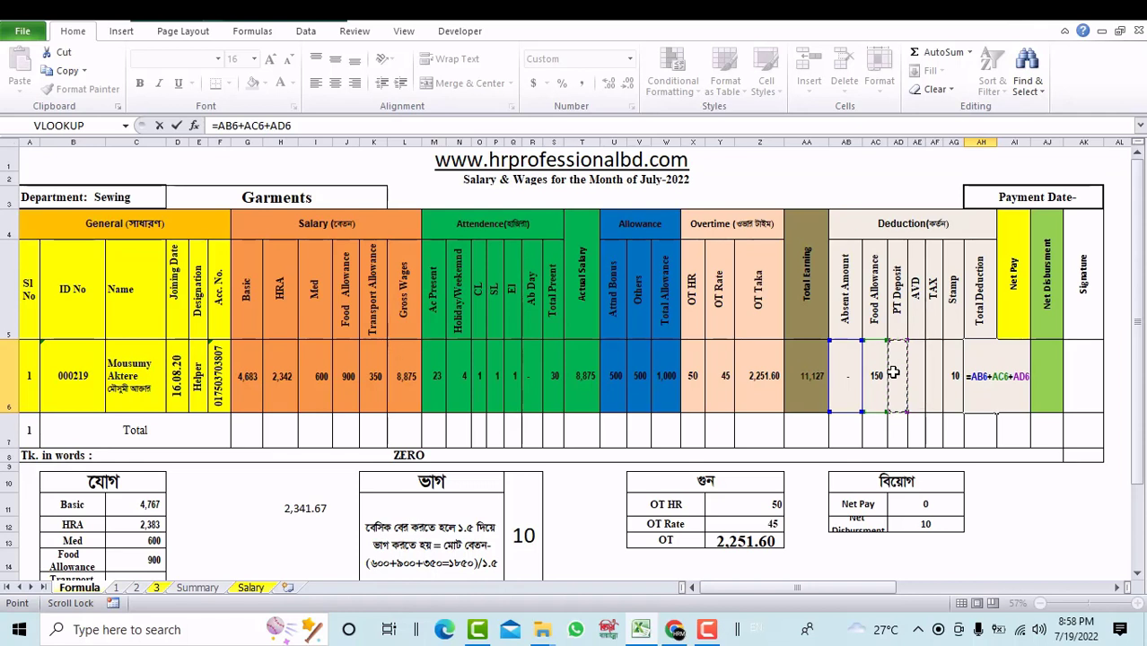
text(+)
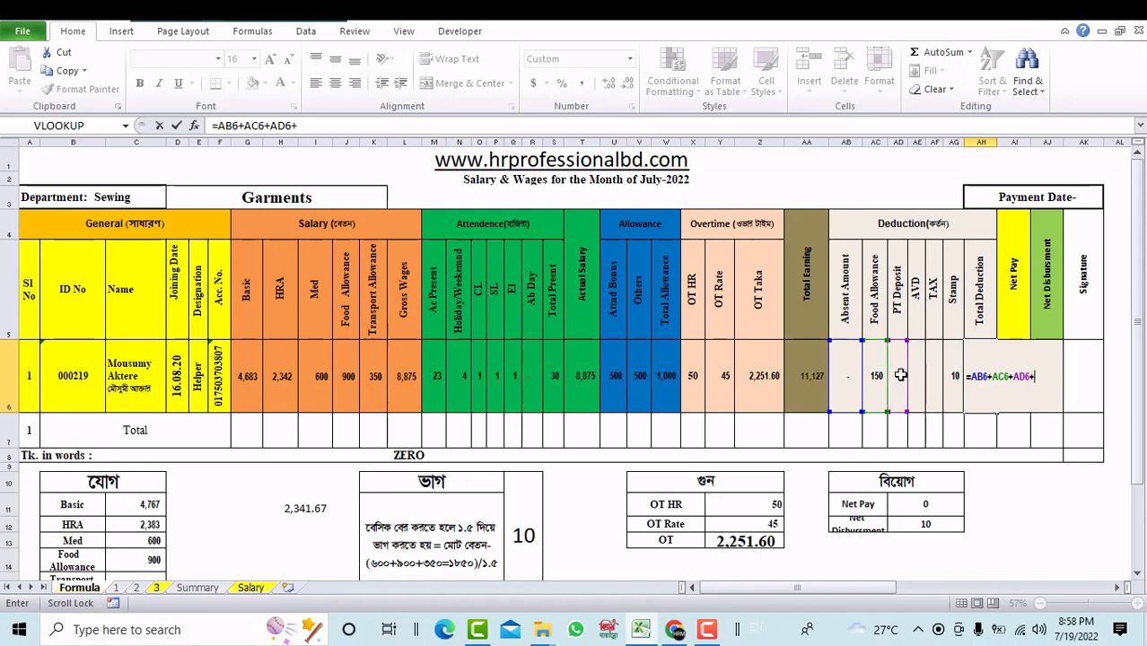
click(913, 381)
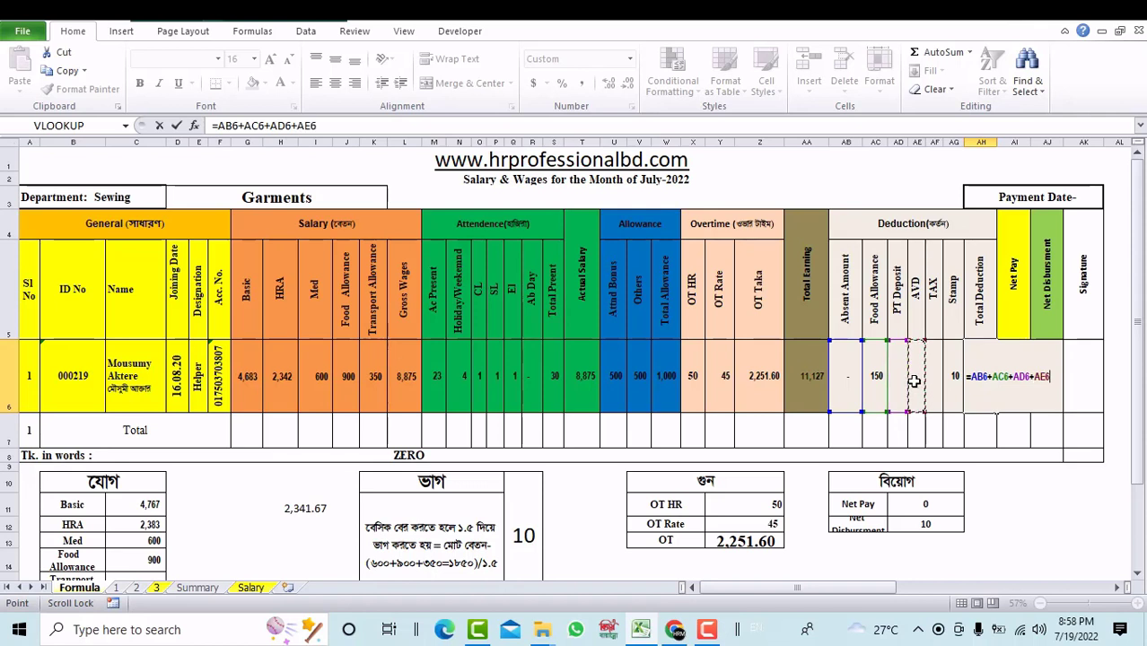
text(+)
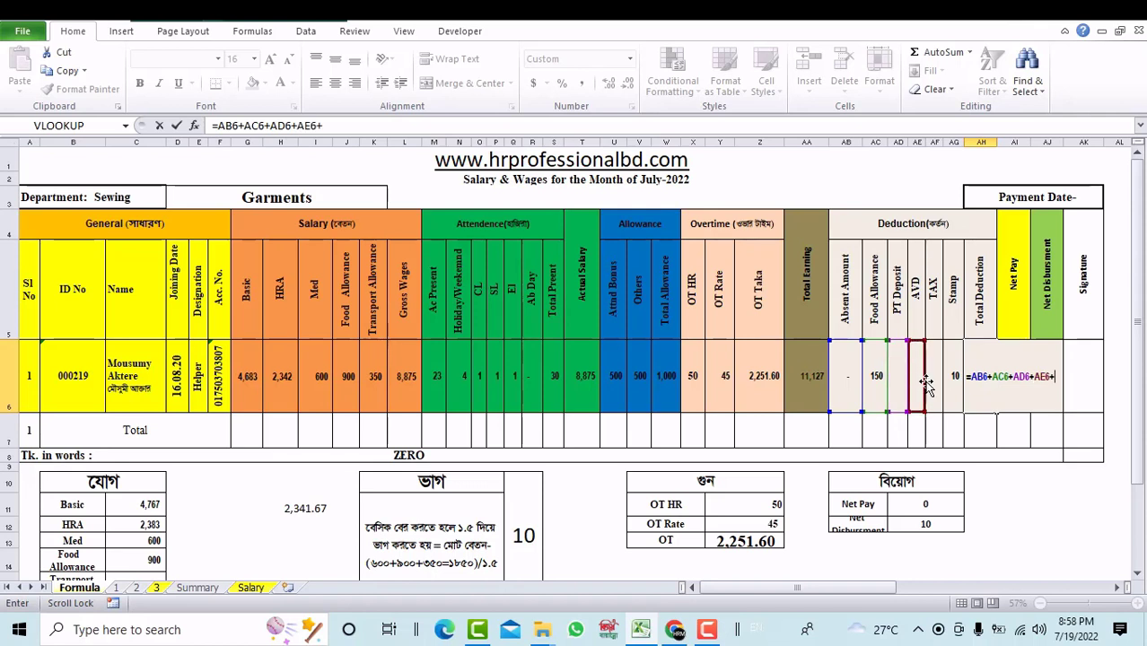
click(934, 383)
text(+)
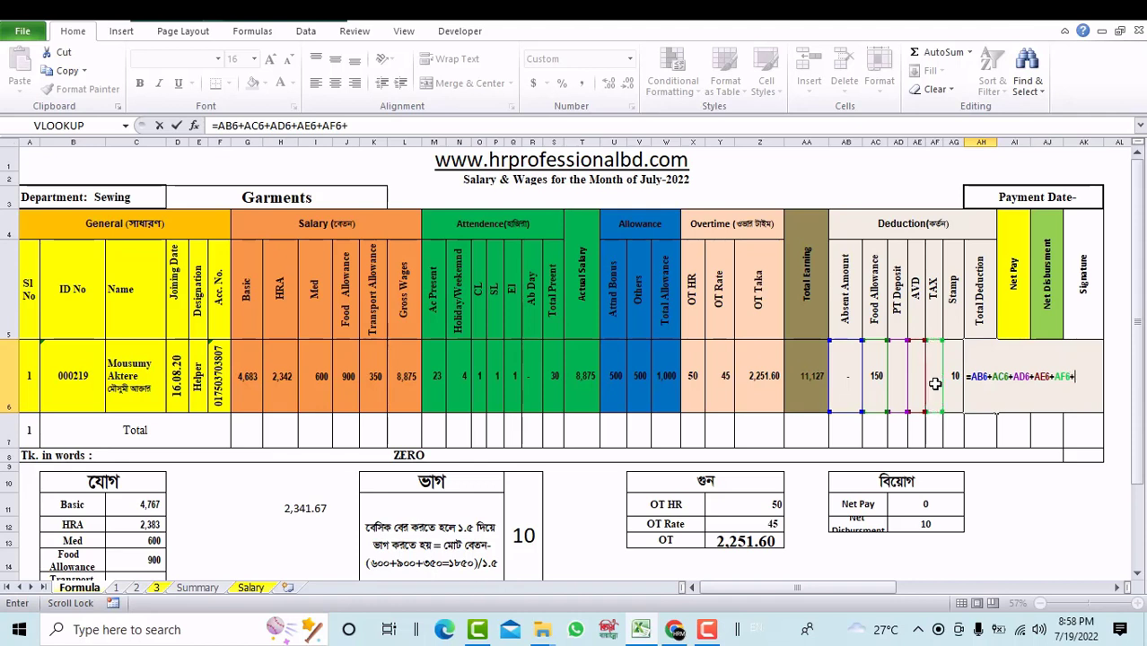
click(957, 388)
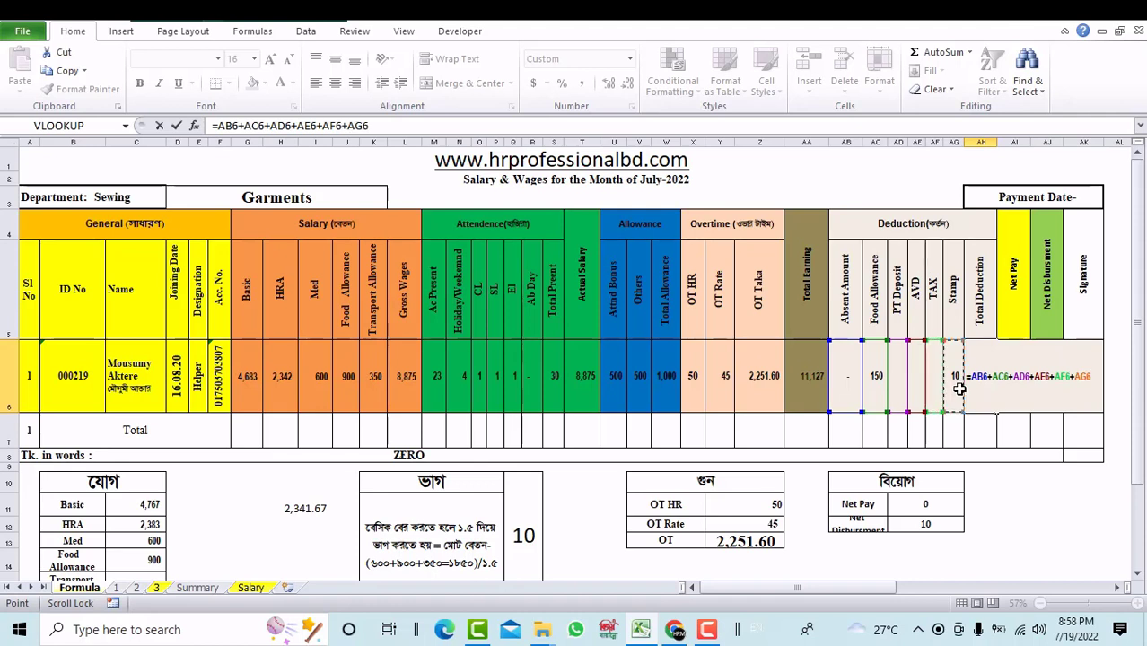
key(Return)
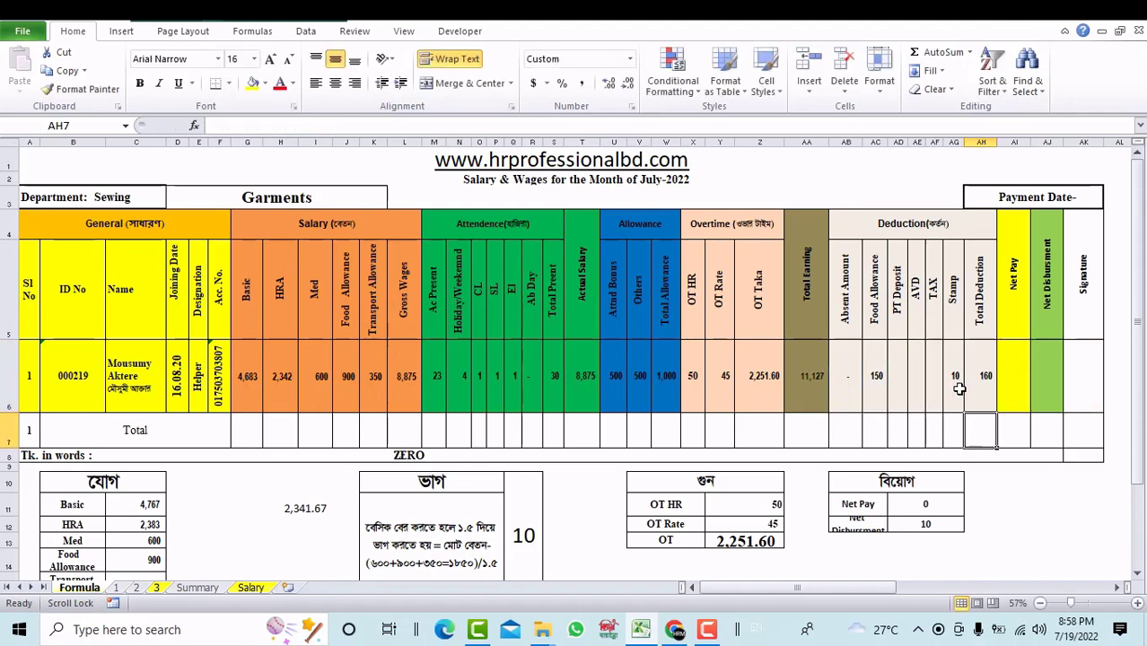
Step: Set Net Pay in AI6 to =AA6-AH6, showing 10,967
click(1017, 390)
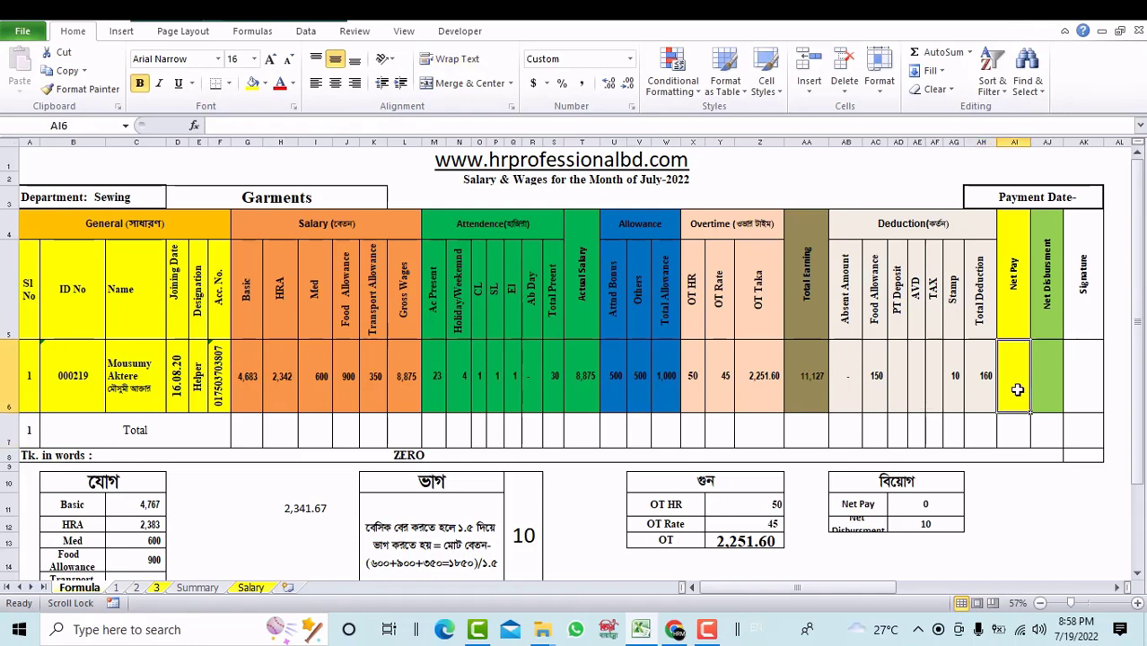
text(=)
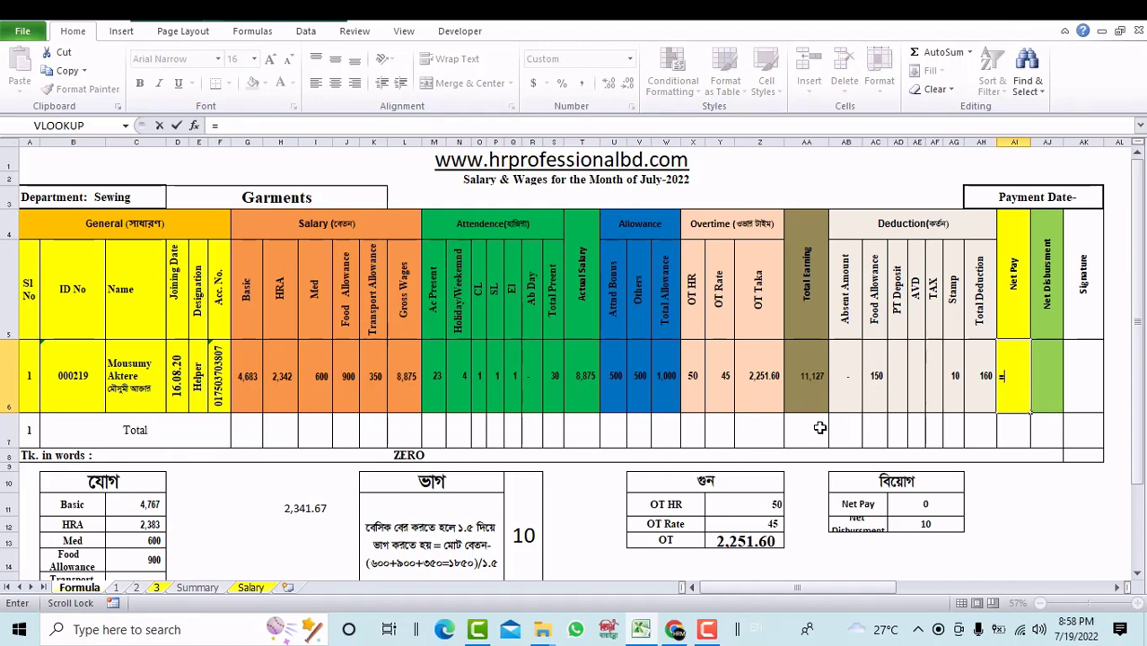
click(814, 385)
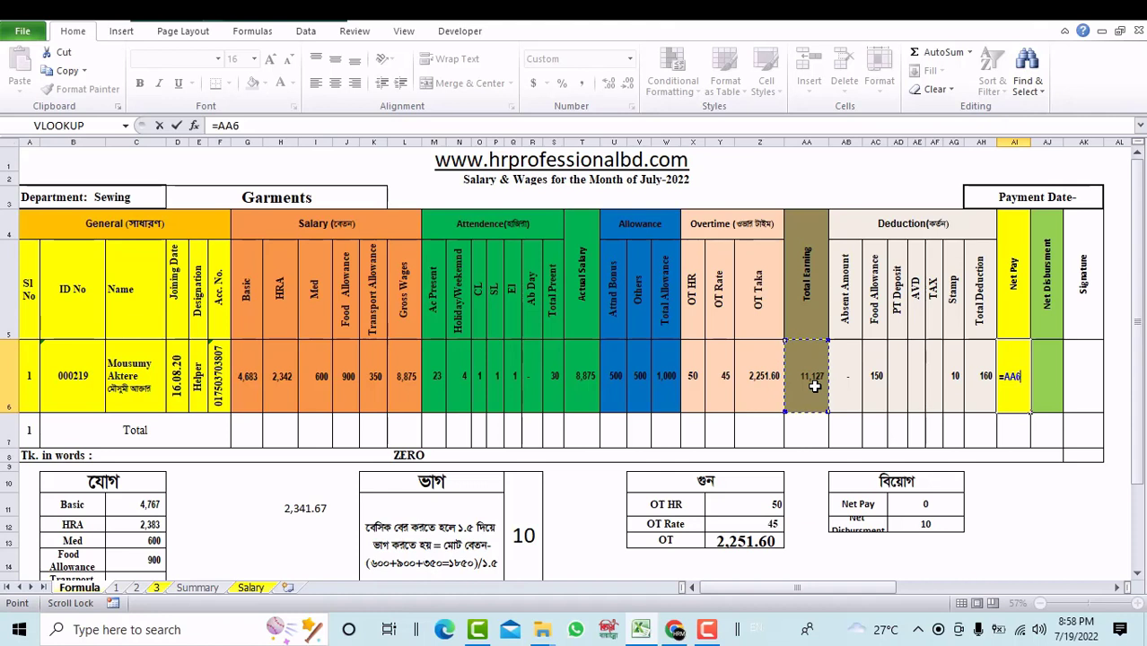
text(-)
click(976, 378)
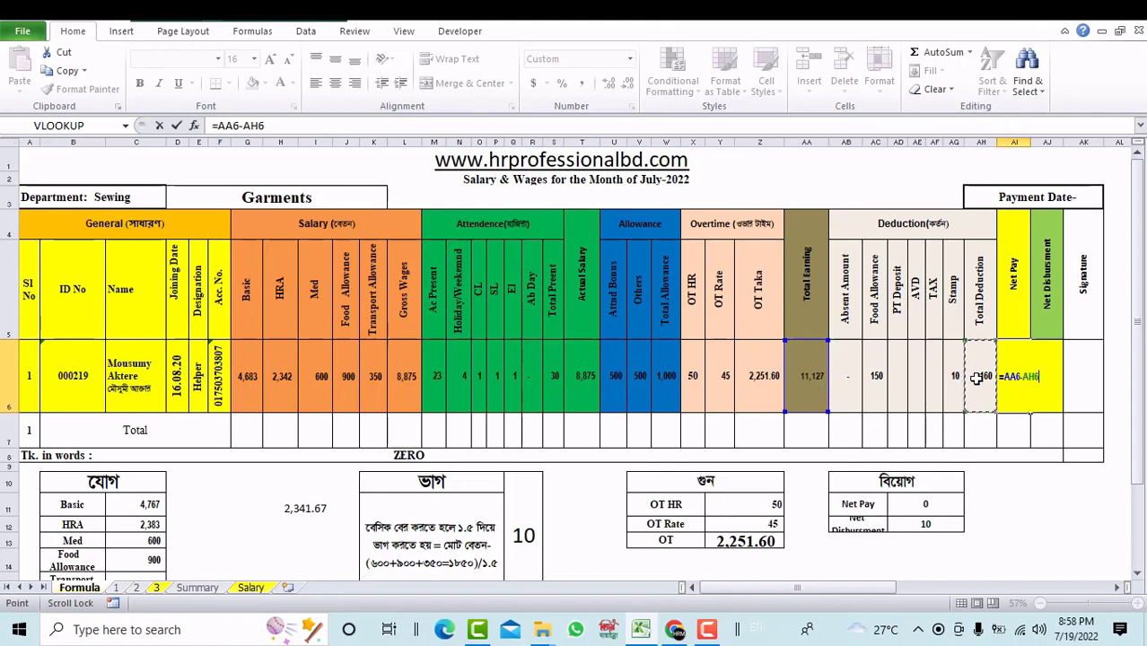
key(Return)
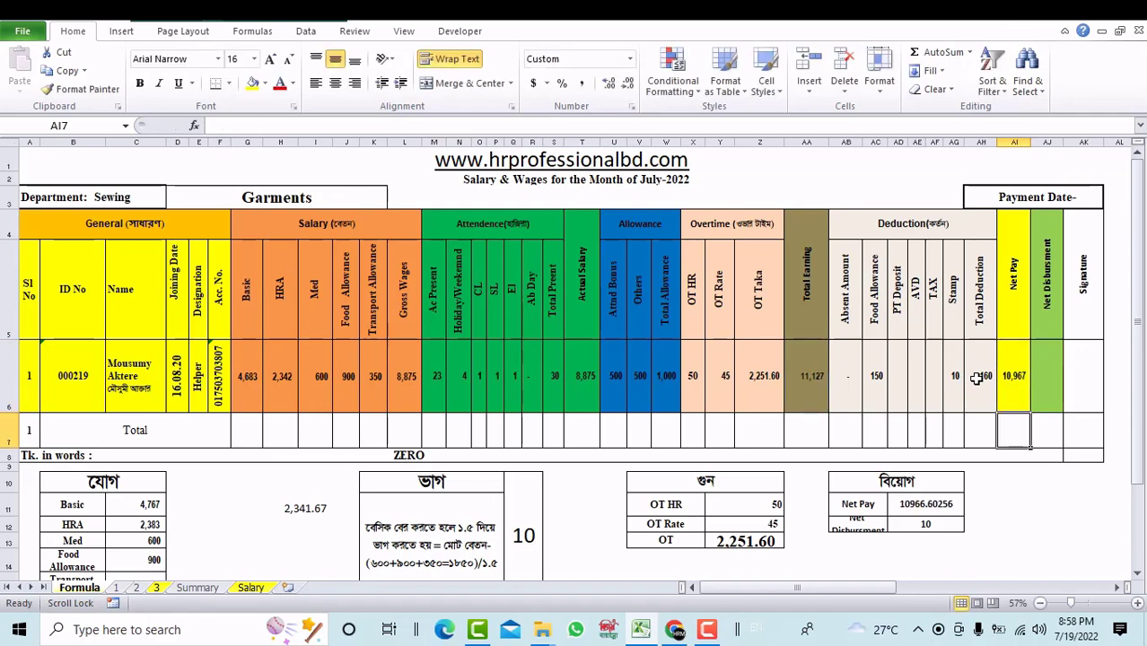
Step: Enter =AI6 in Net Disbursement AJ6 so it shows 10,967
click(1048, 365)
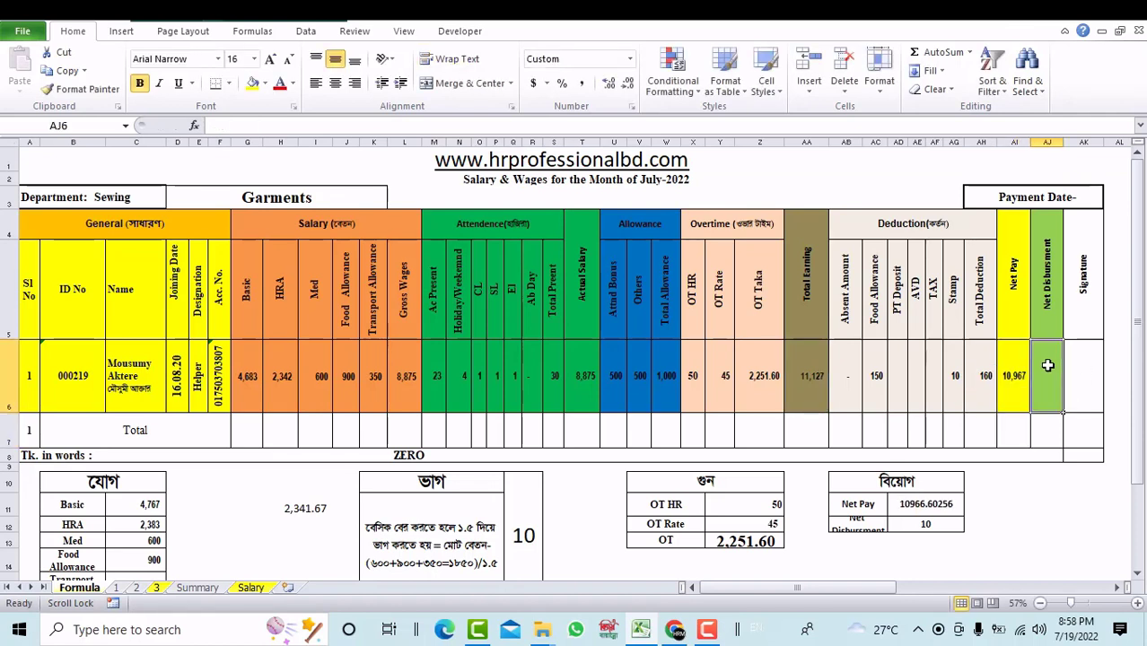
text(=)
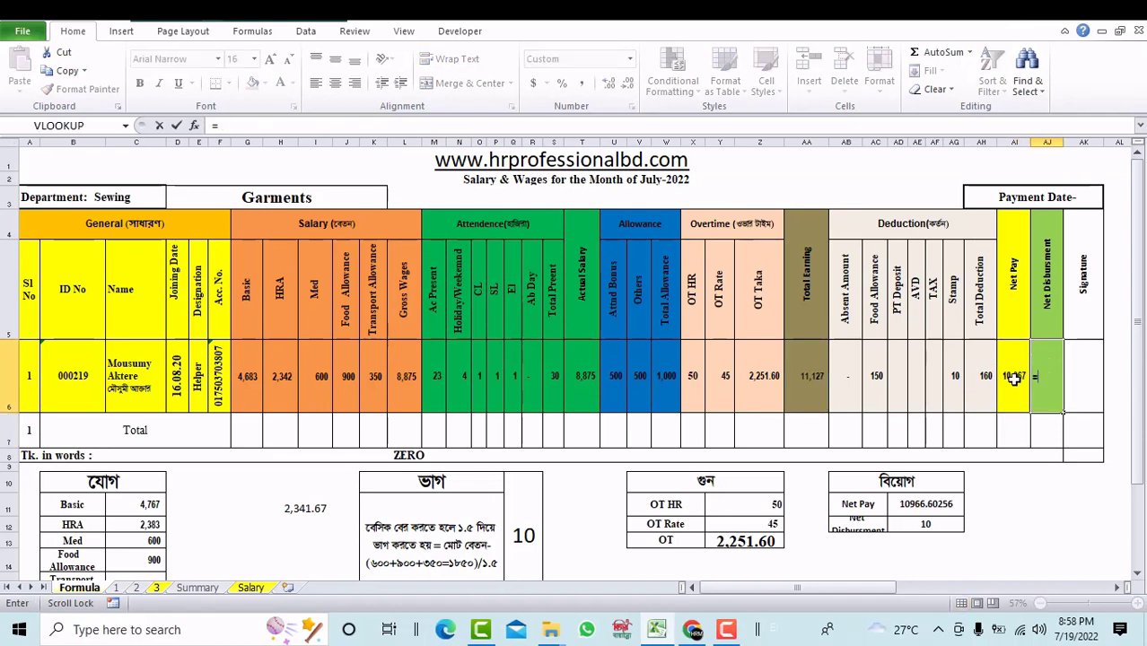
click(1014, 378)
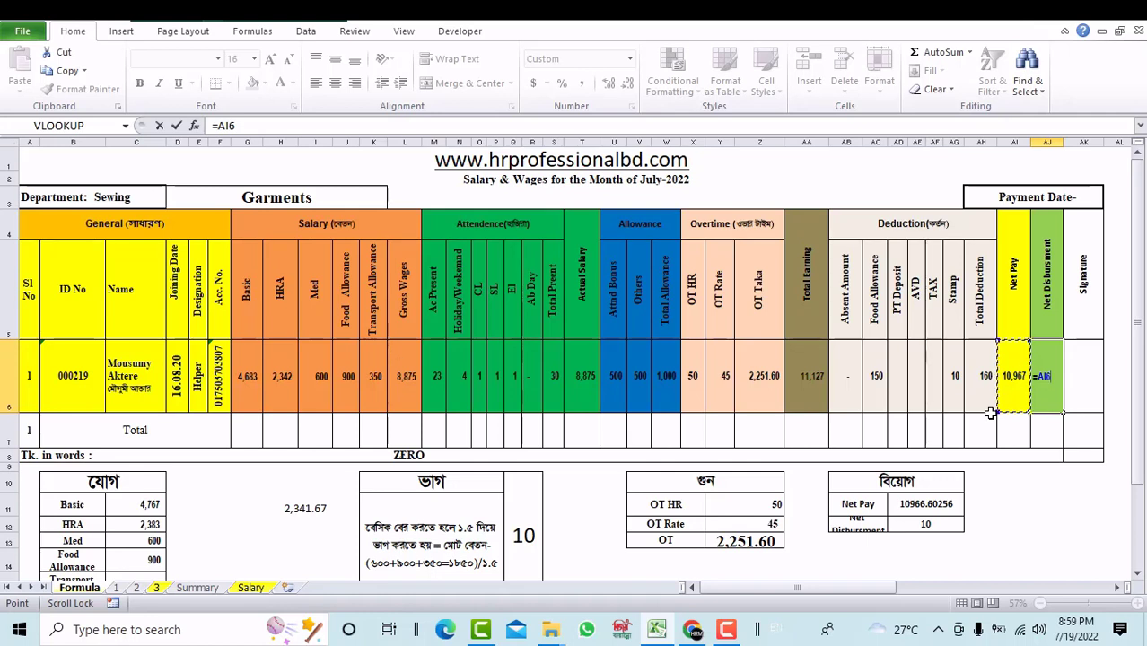
key(Return)
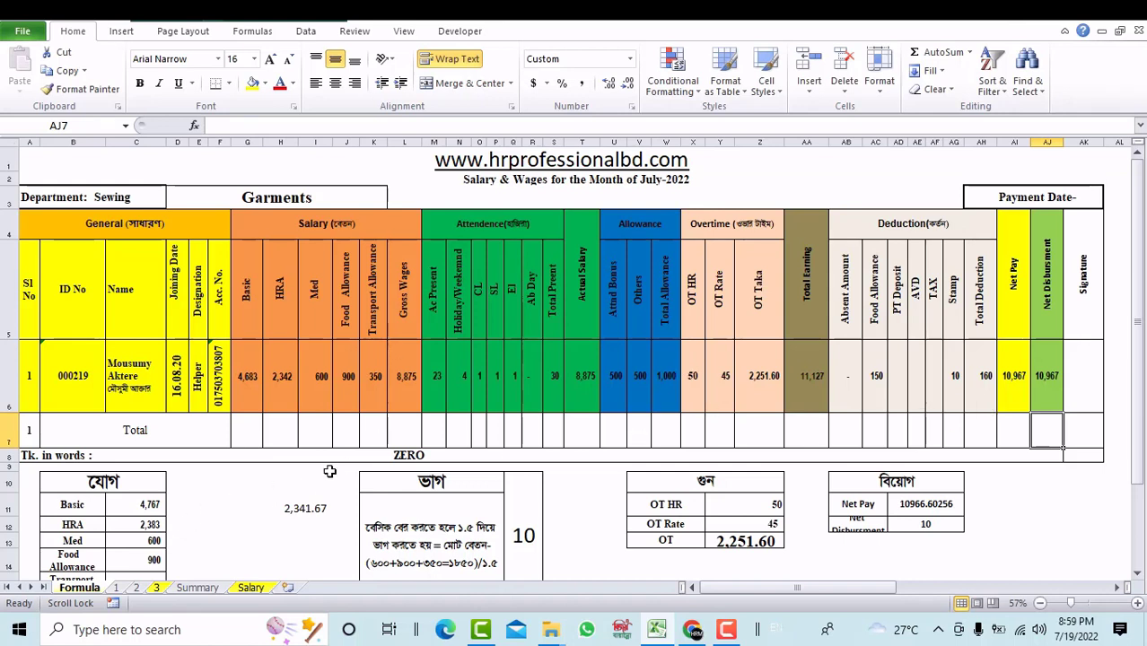
Step: Clear the helper box values from Basic through Gross Wages in C11:C16
drag(1142, 226, 1138, 240)
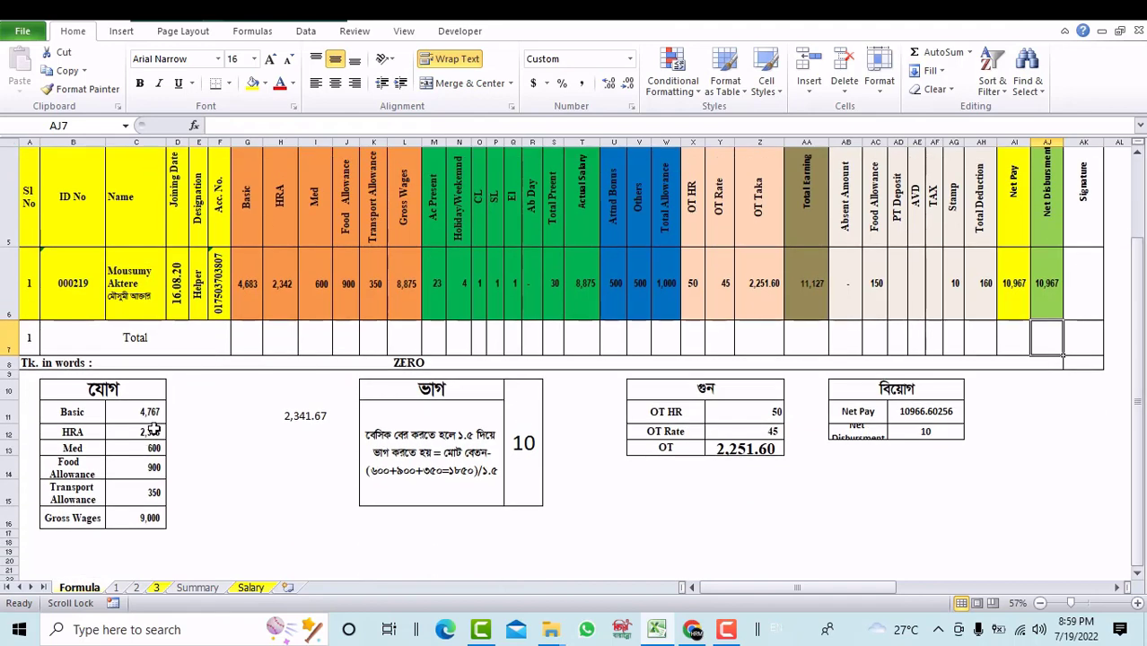
drag(152, 412, 158, 488)
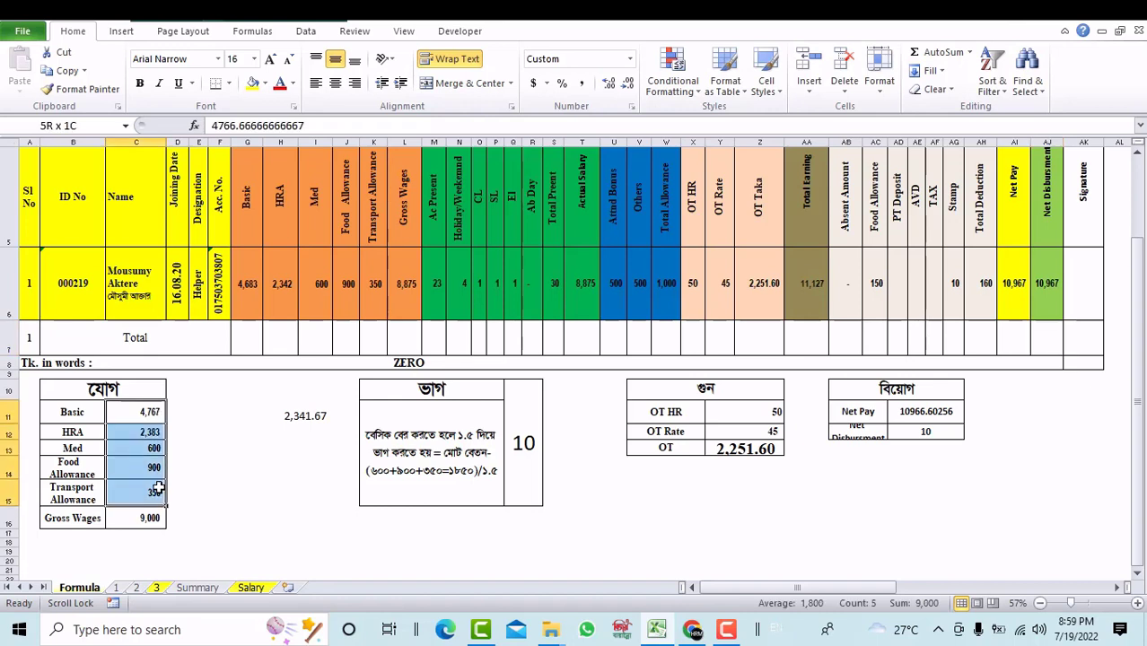
text(=)
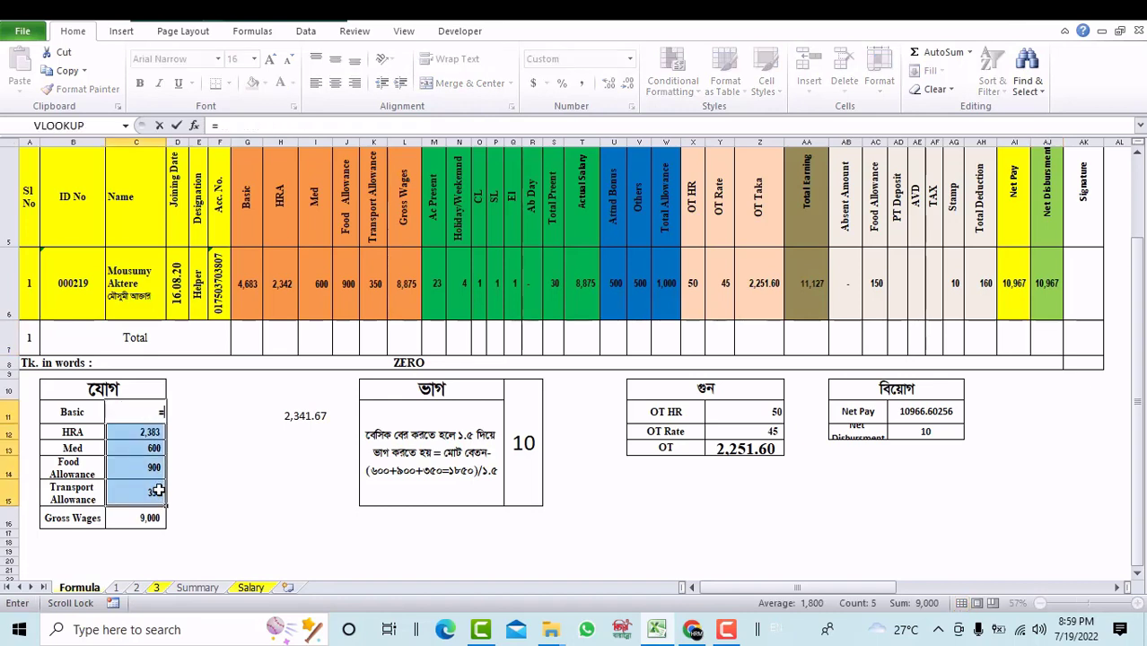
key(BackSpace)
key(Return)
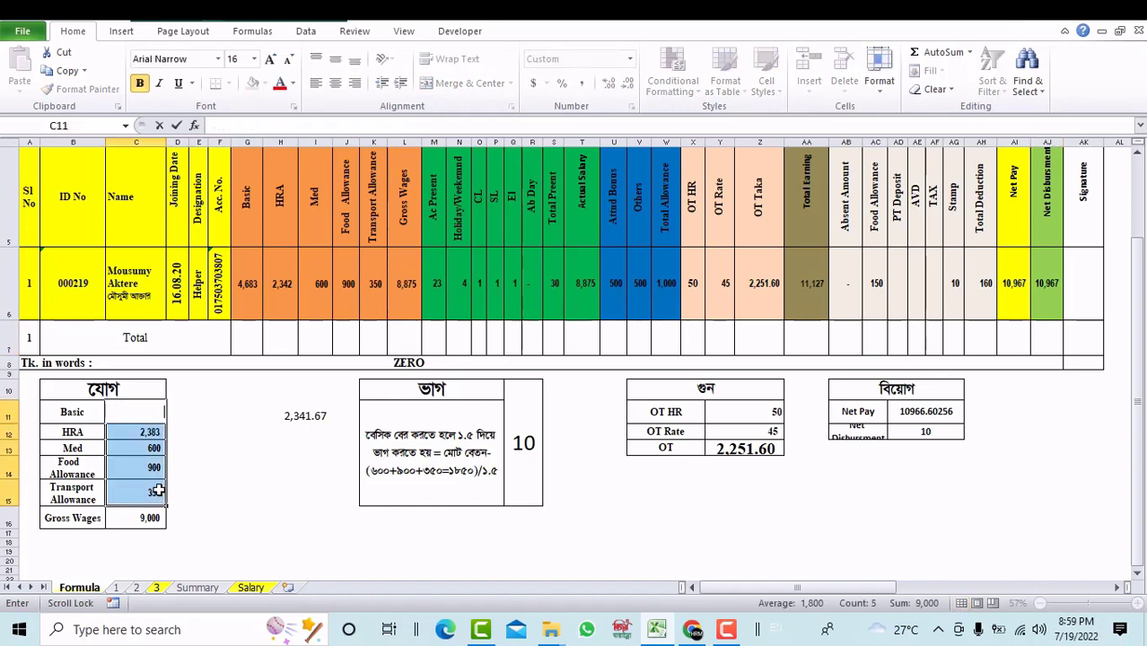
click(198, 492)
drag(150, 431, 150, 518)
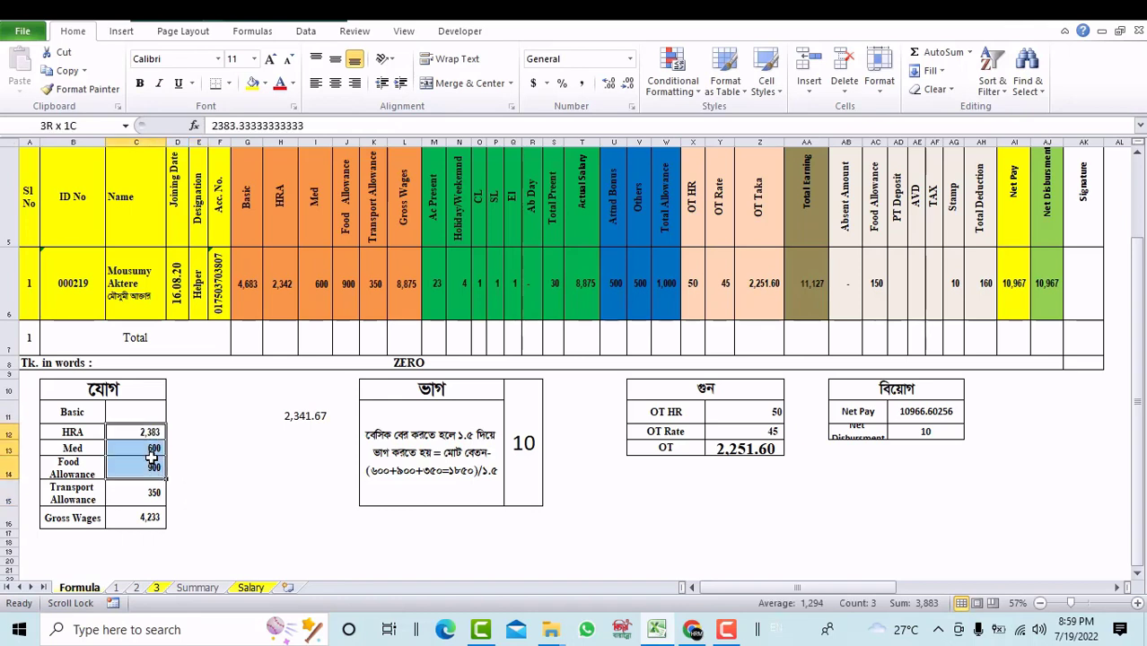
key(Delete)
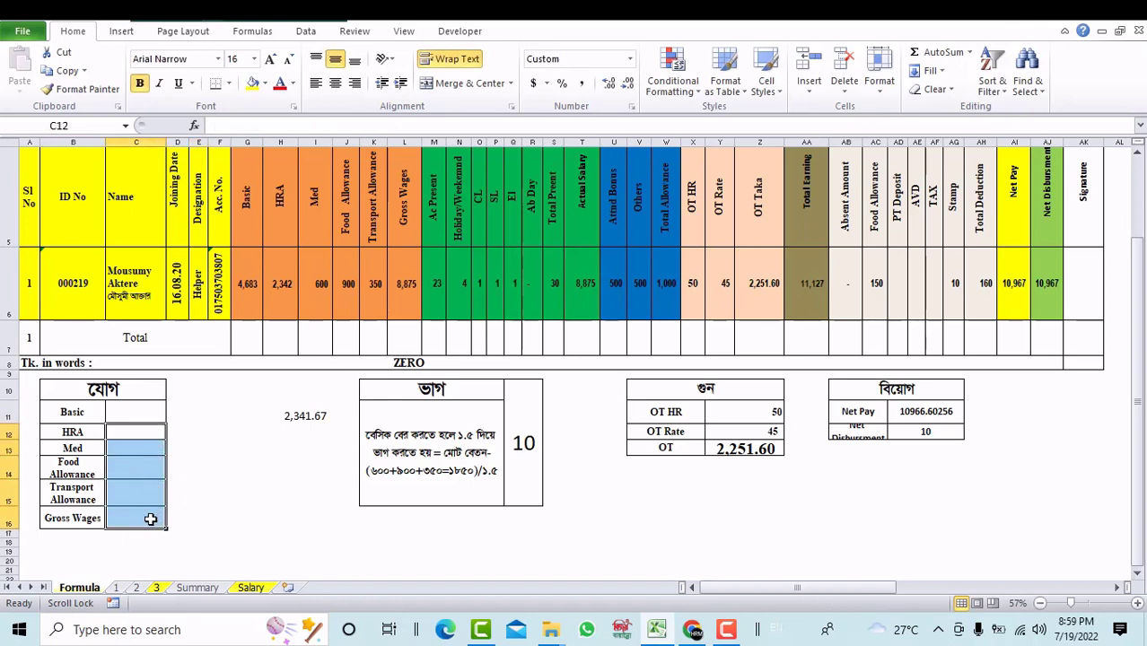
Step: Try a 4000 Basic entry, erase it, and select the employee's Basic-to-Transport figures G6:K6
click(139, 409)
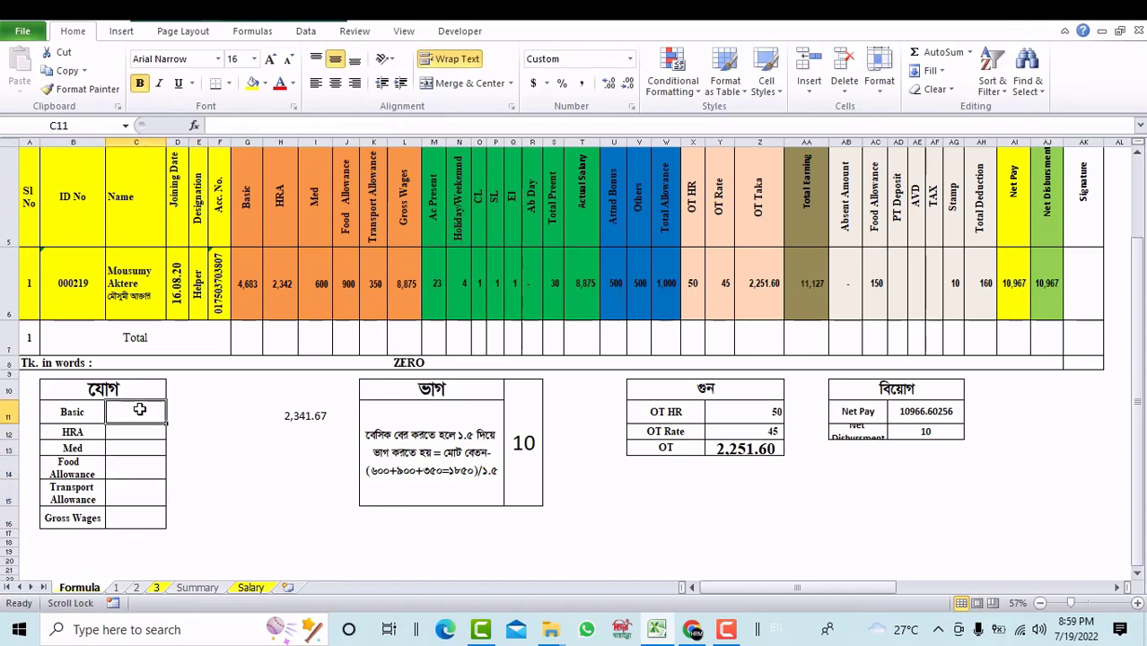
text(4000)
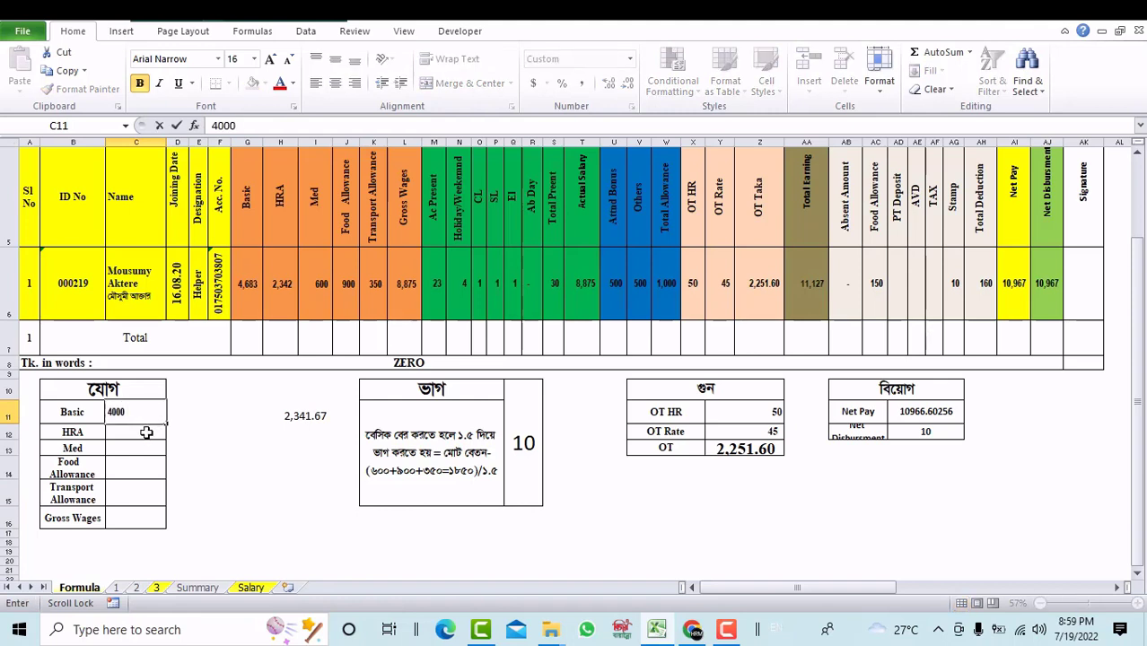
key(BackSpace)
key(BackSpace)
key(BackSpace)
drag(244, 305, 371, 309)
Step: Paste the copied row 6 salary figures transposed down helper cells C11:C15
key(ctrl+c)
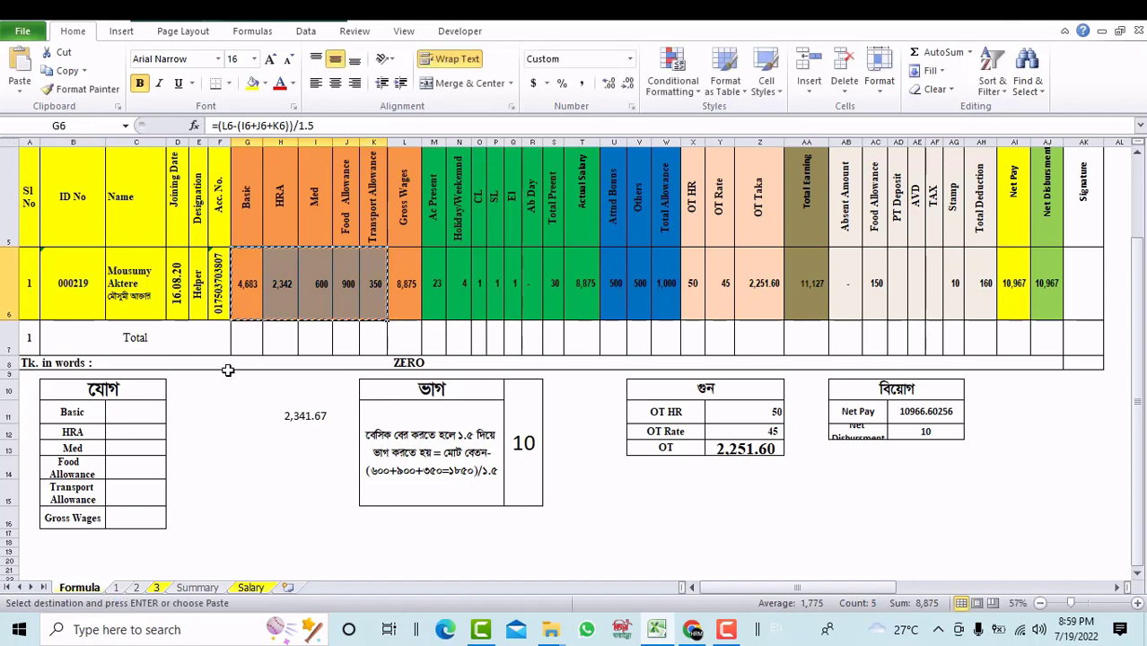
click(134, 404)
right_click(139, 406)
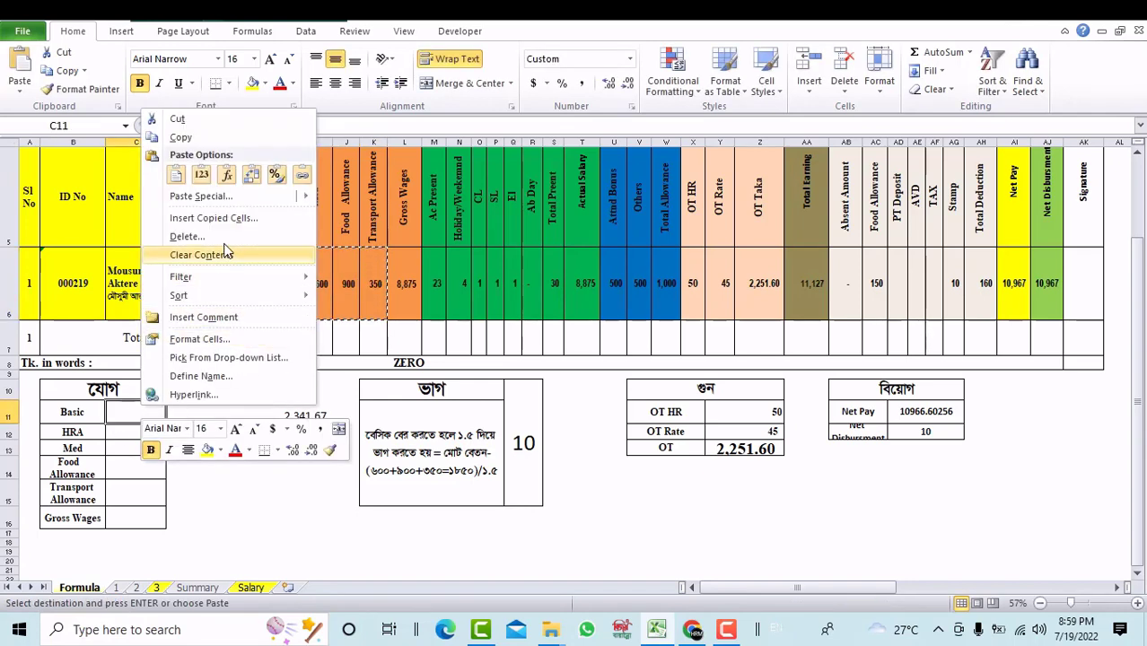
click(258, 175)
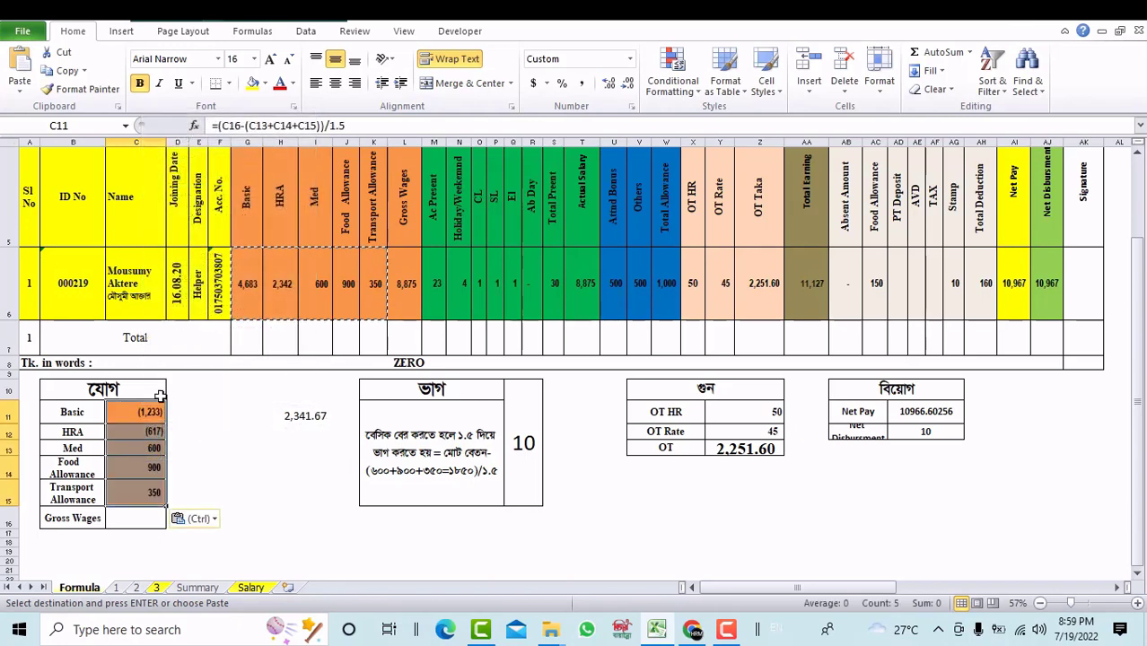
click(141, 523)
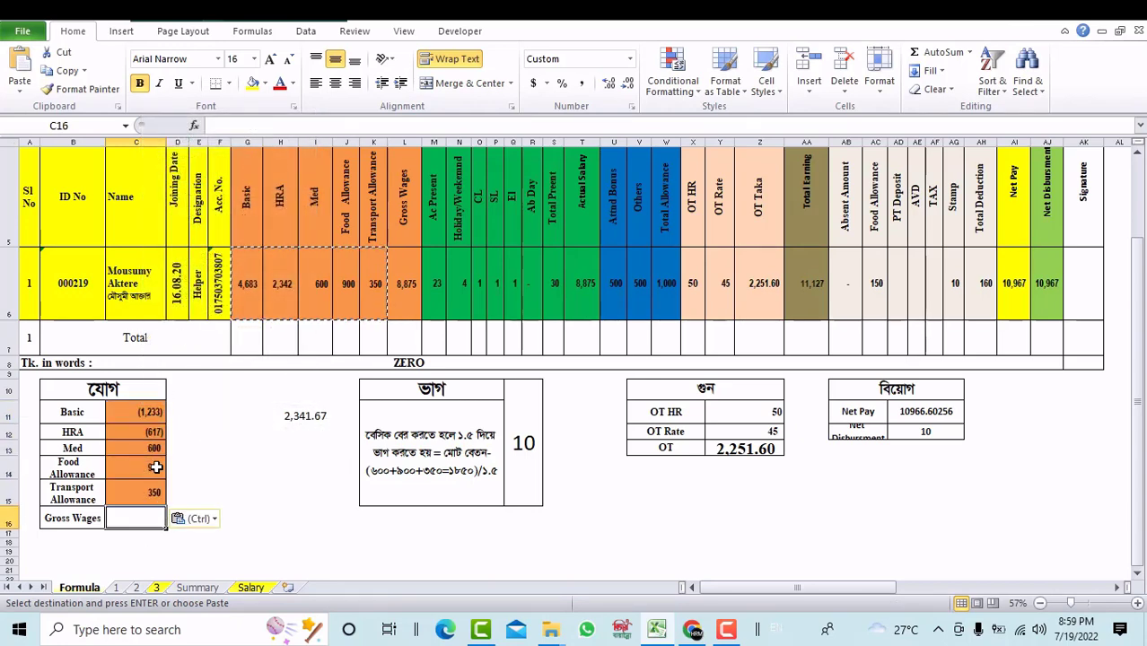
Step: Enter Basic 4683 in C11 and HRA 2342 in C12
click(158, 413)
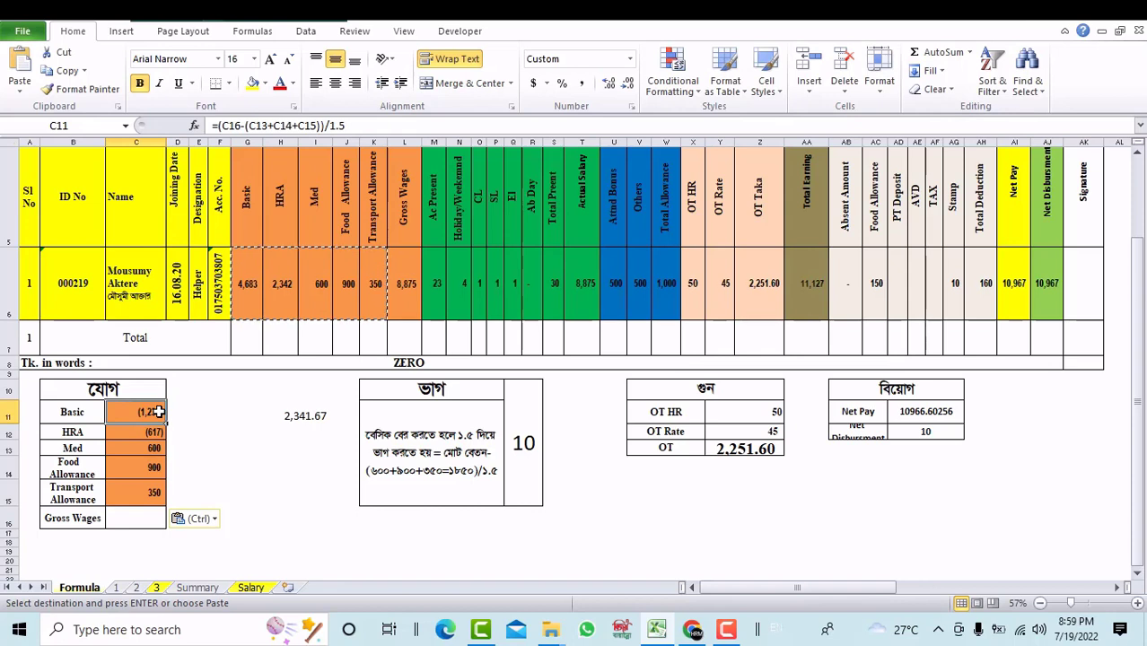
text(4683)
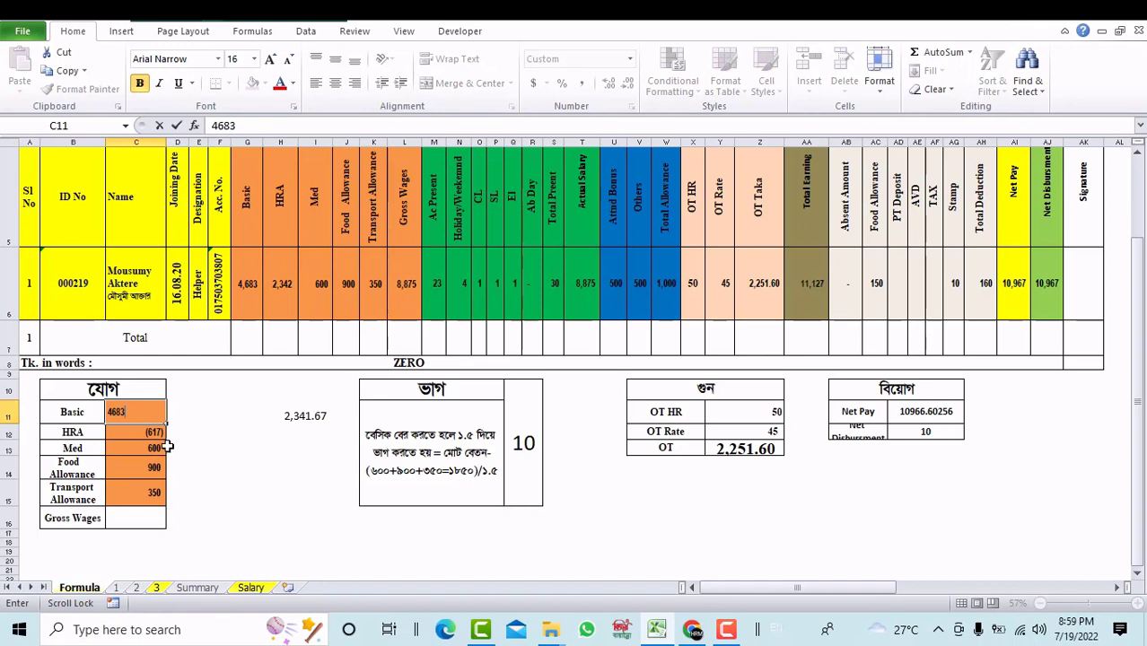
click(156, 432)
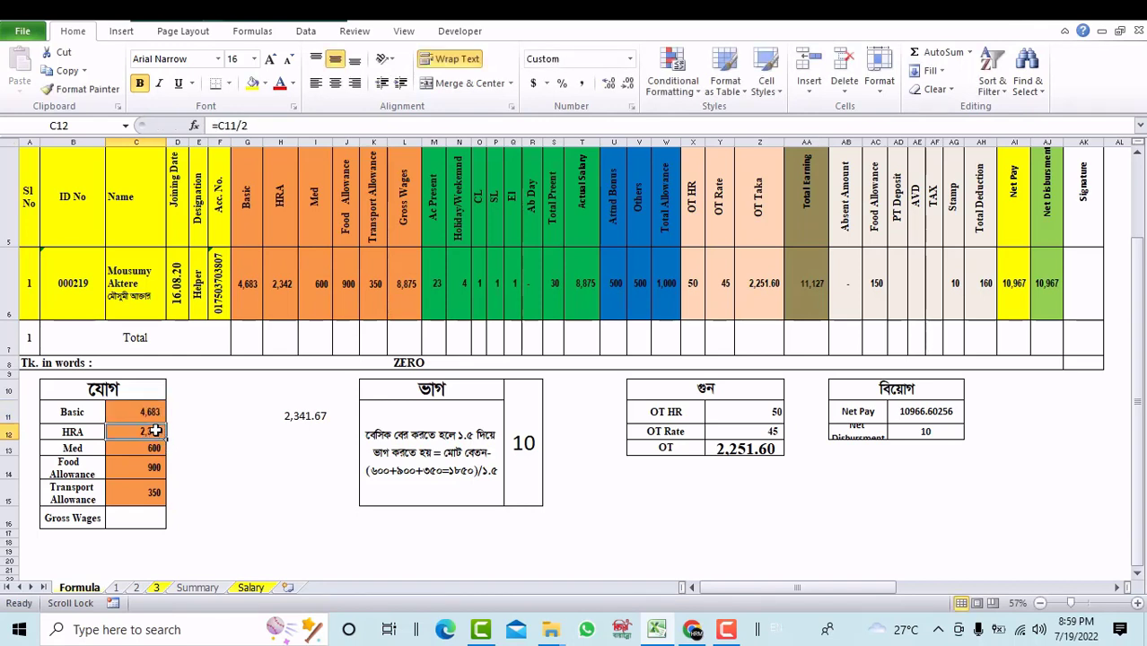
text(2342)
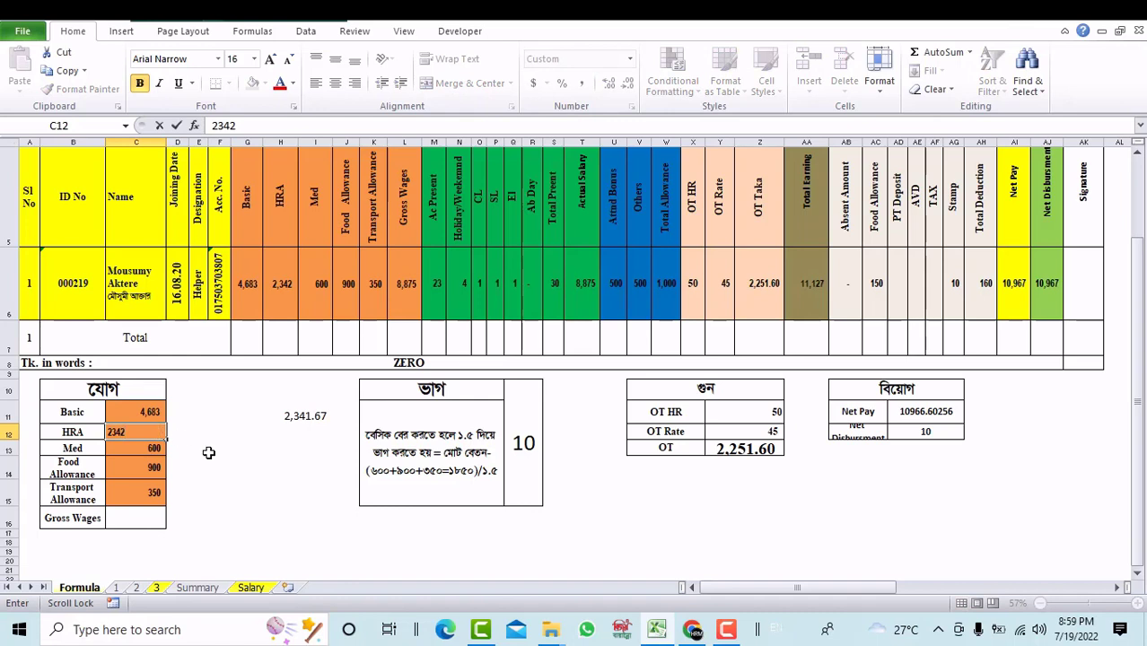
click(209, 453)
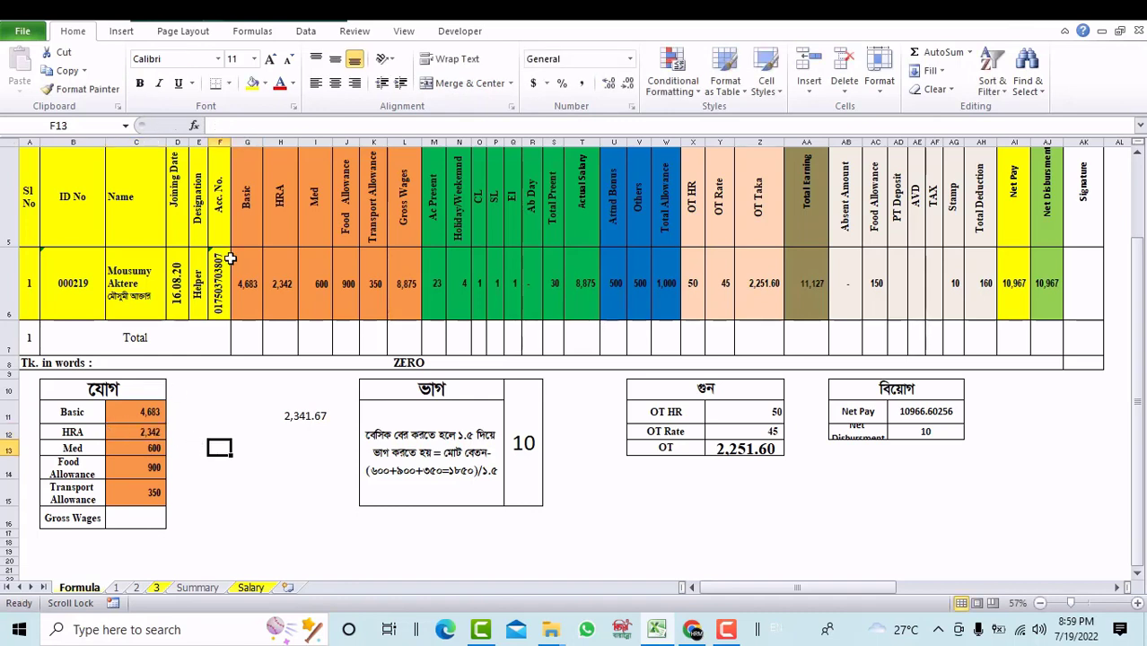
Step: Try AutoSum on the helper values, compare with row 6 Gross Wages, then clear C16
drag(151, 415, 145, 521)
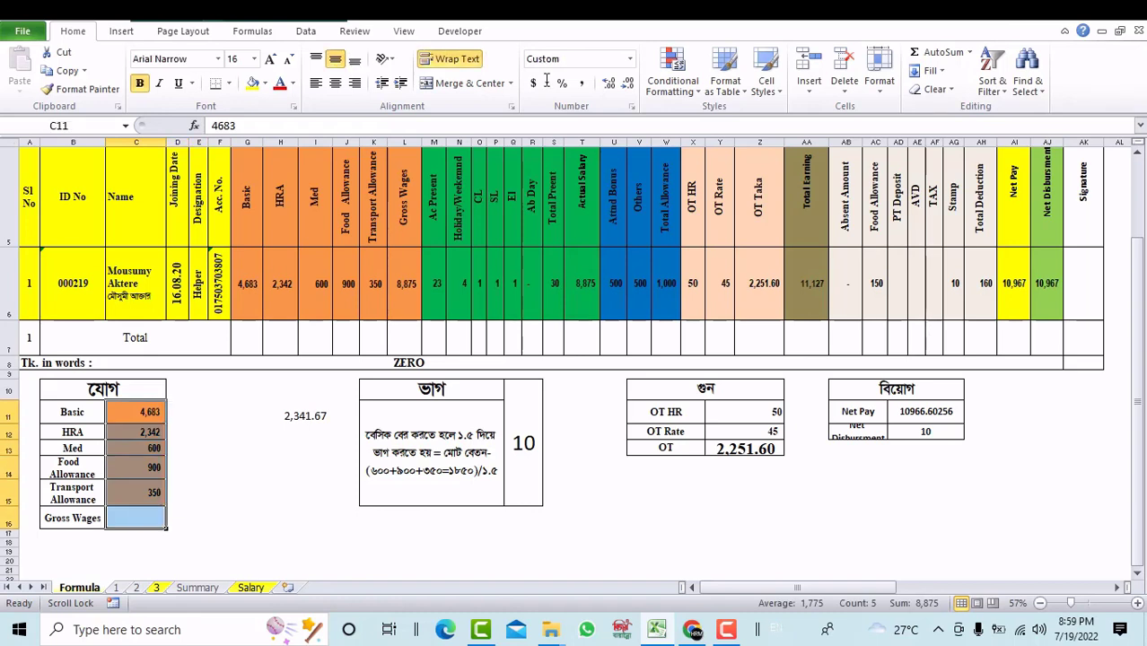
click(938, 60)
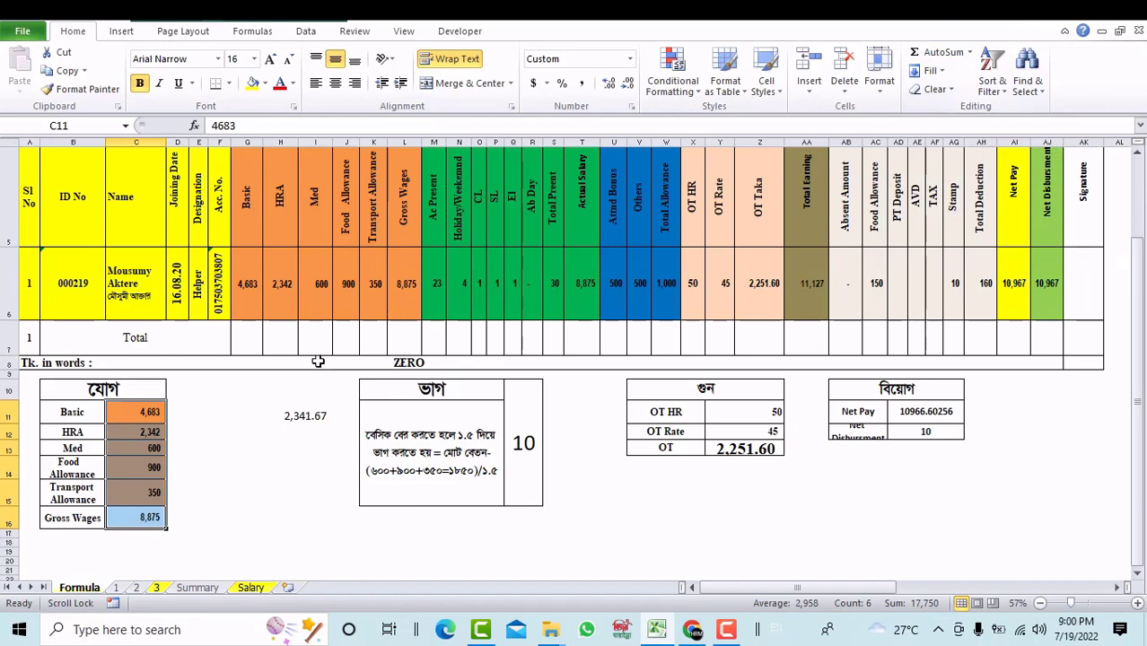
click(154, 517)
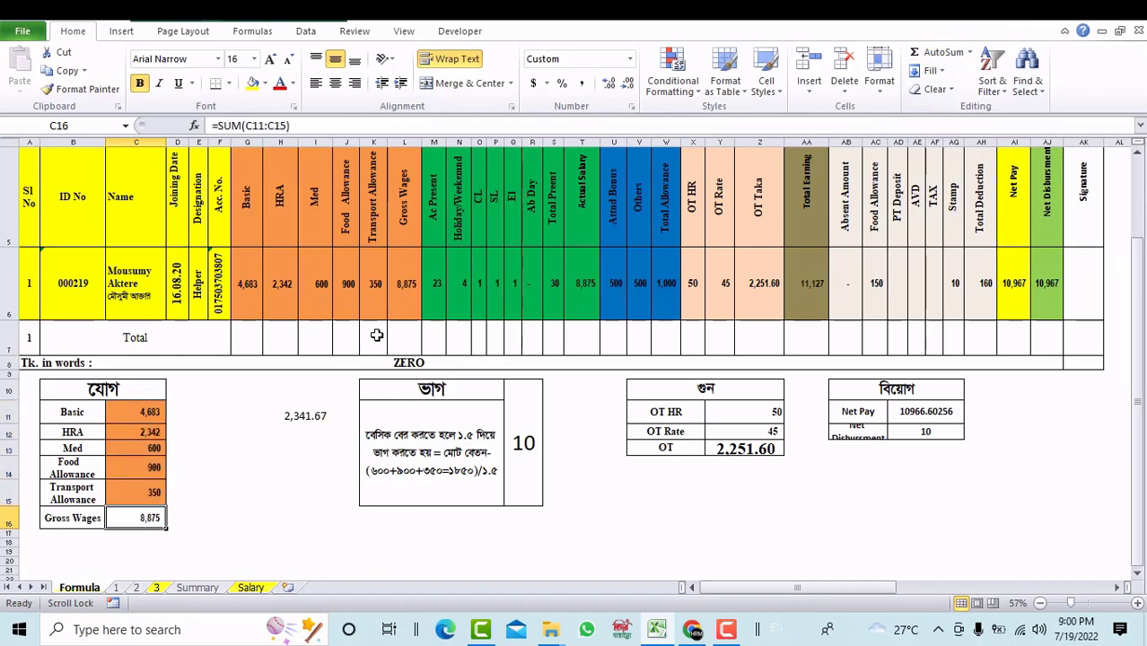
click(417, 305)
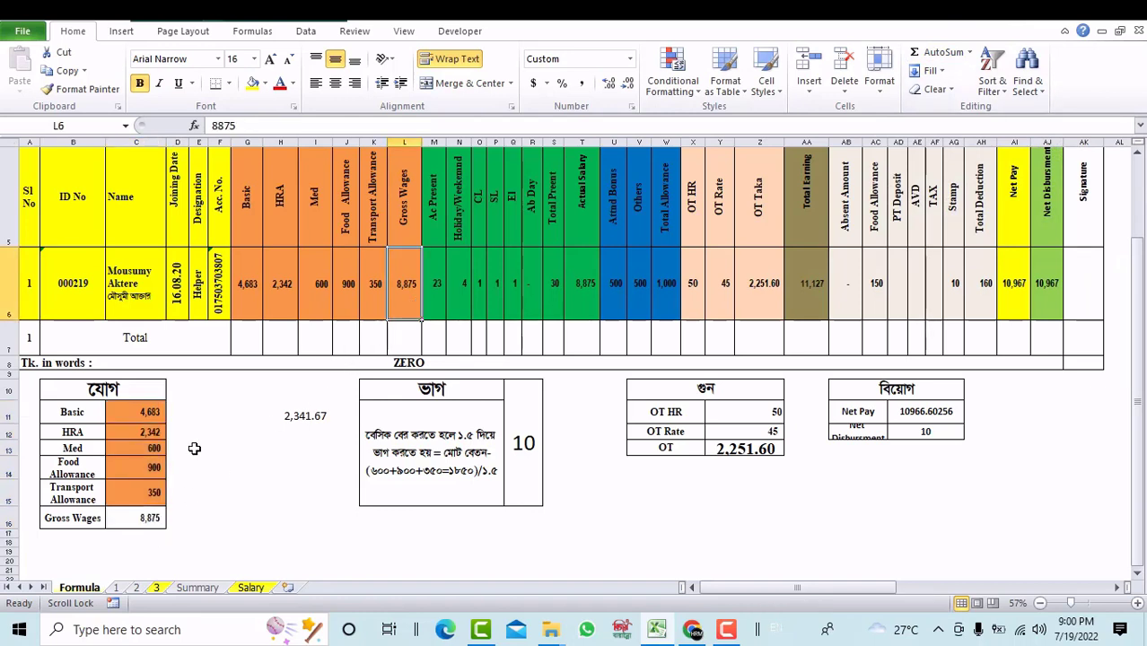
click(149, 520)
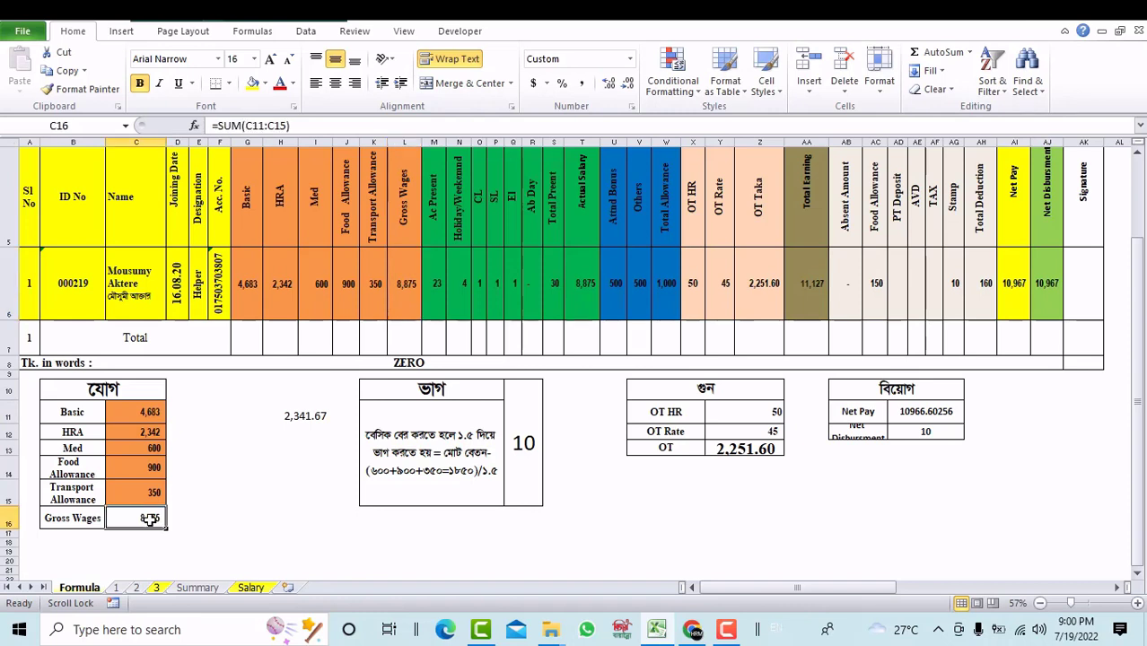
key(Delete)
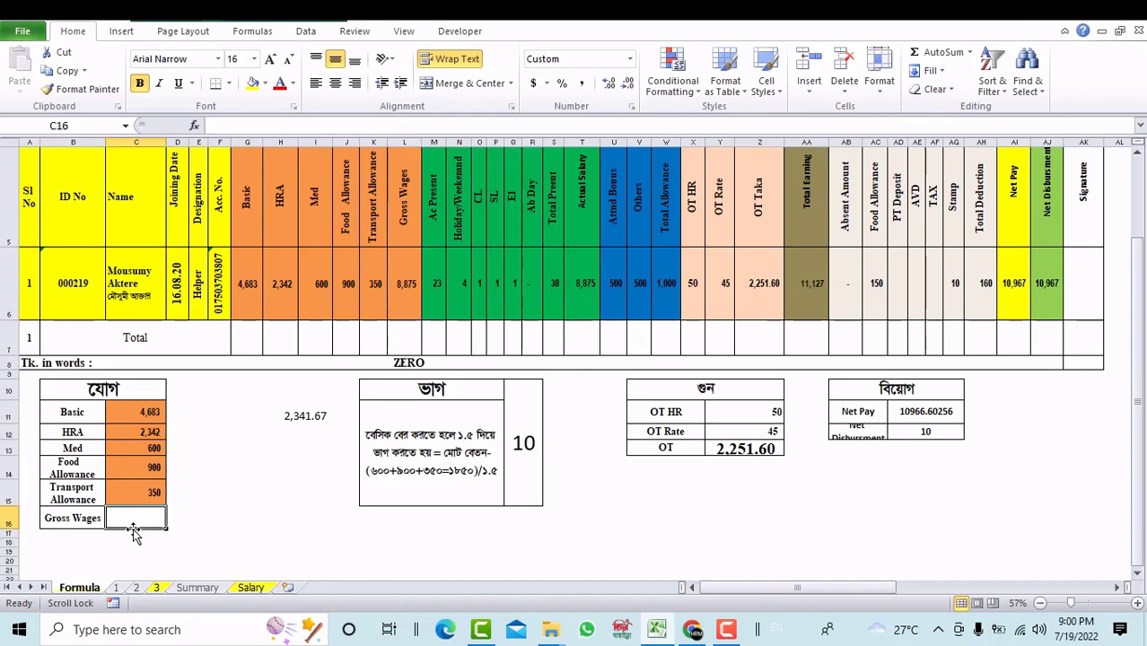
Step: Build =C11+C12+C13+C14+C15 in Gross Wages C16, giving 8,875
text(=)
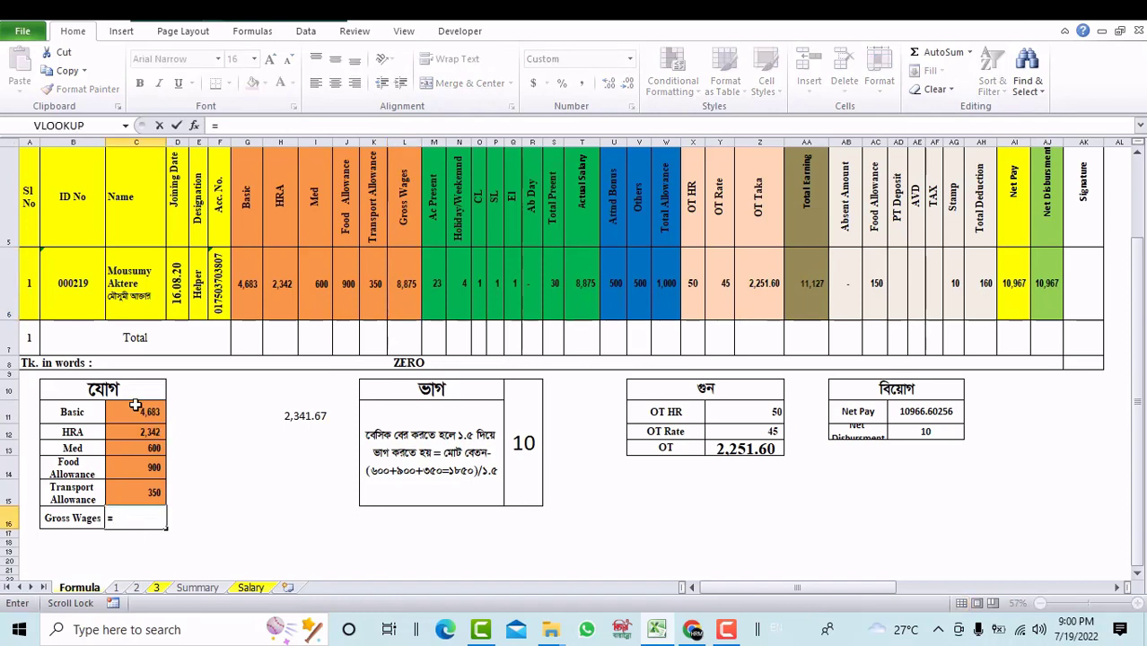
click(134, 408)
text(+)
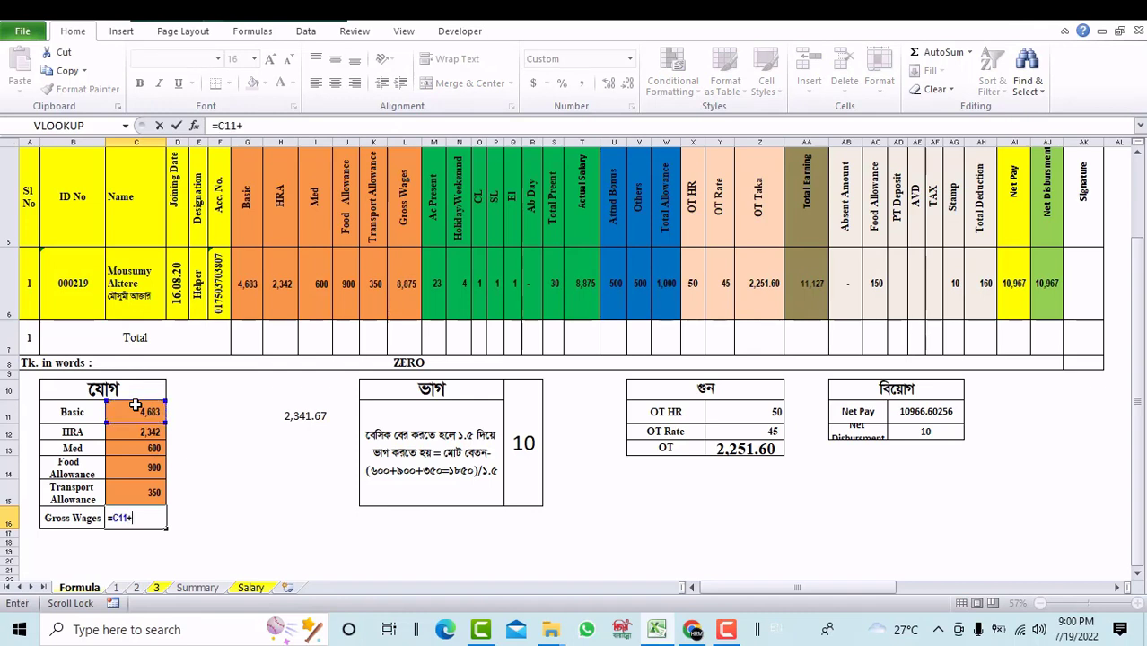
click(146, 433)
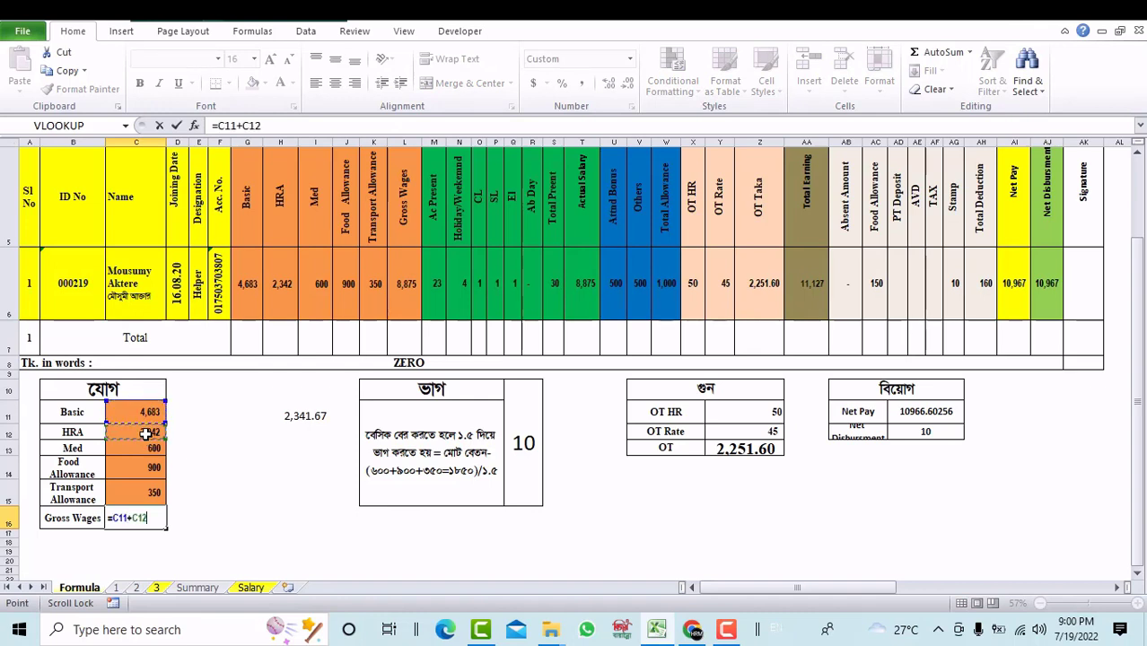
text(+)
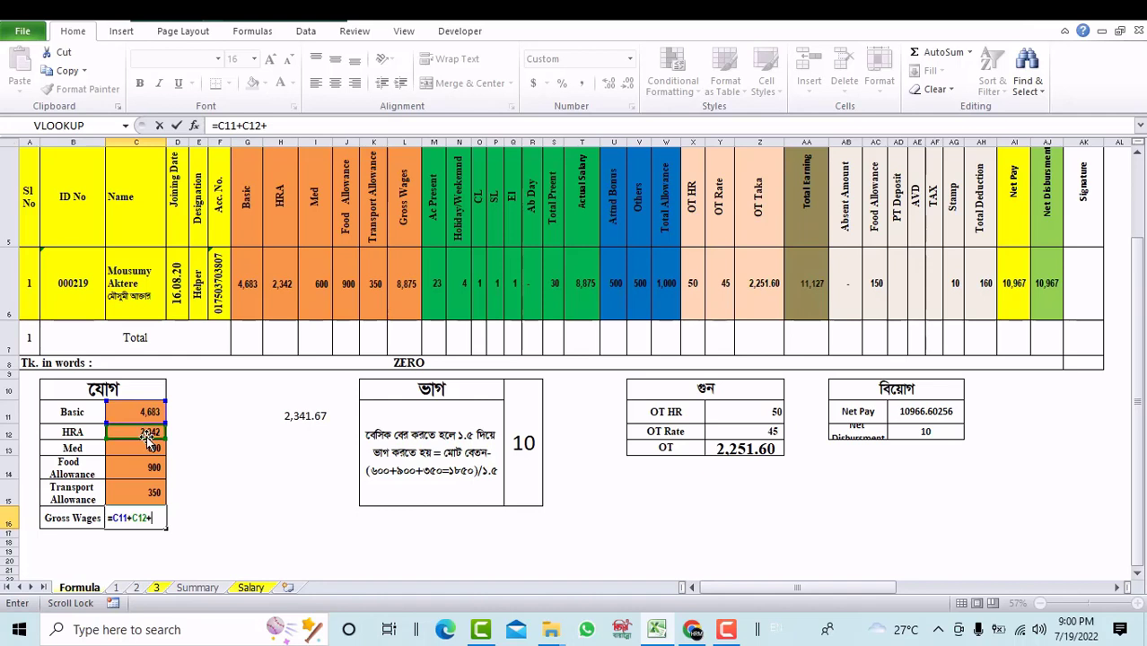
click(151, 449)
text(+)
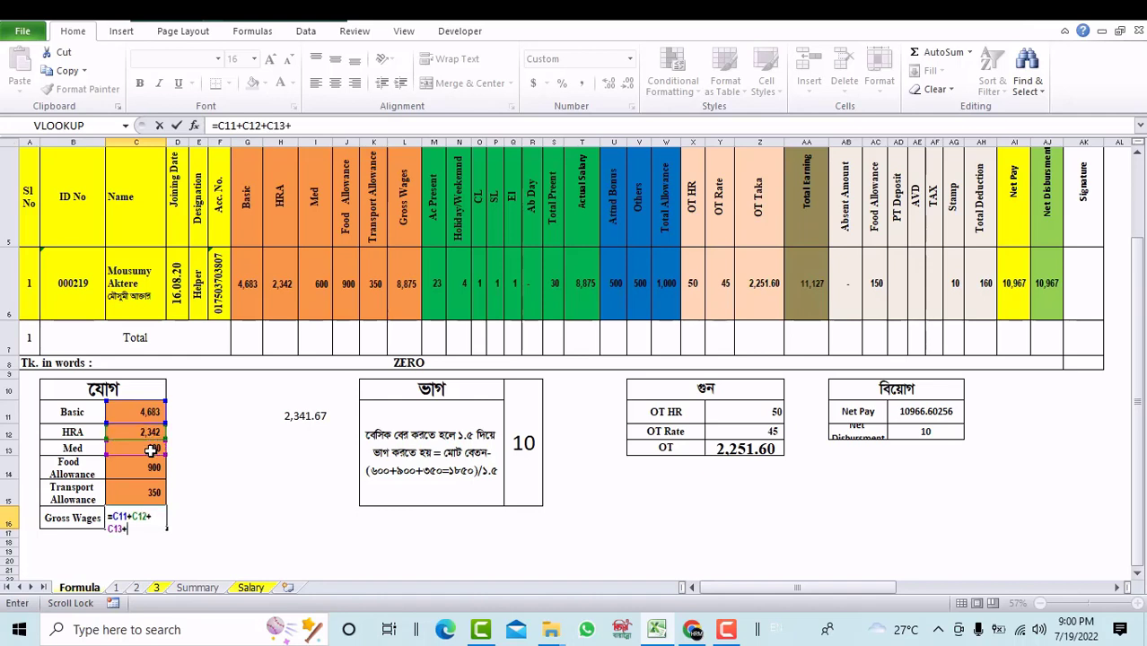
click(154, 467)
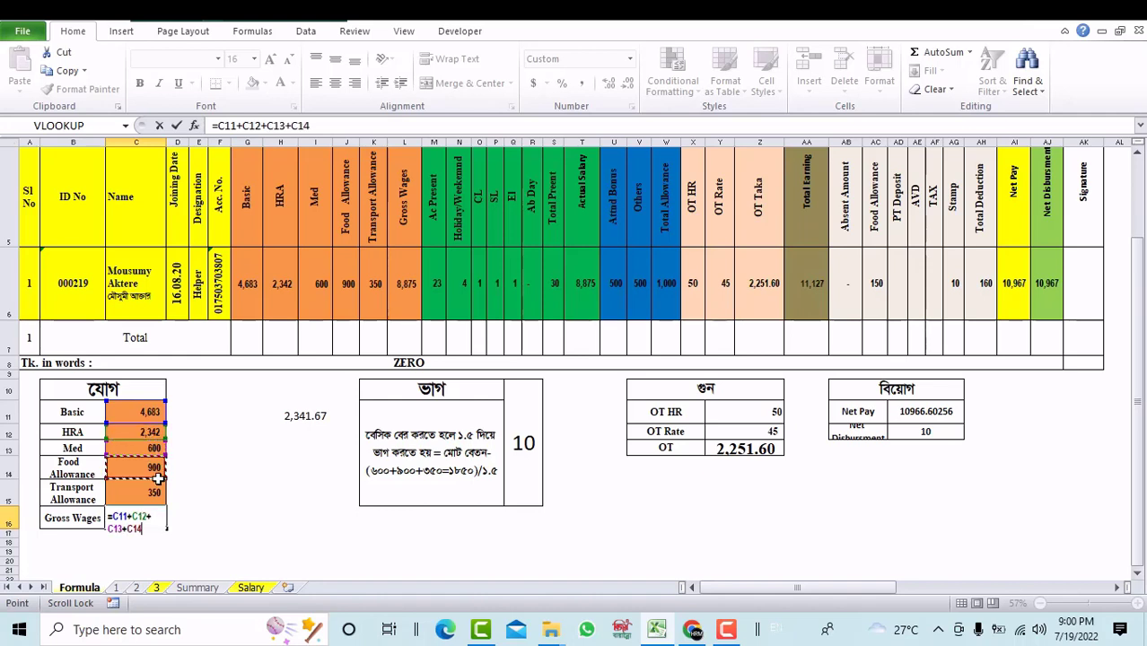
text(+)
click(158, 492)
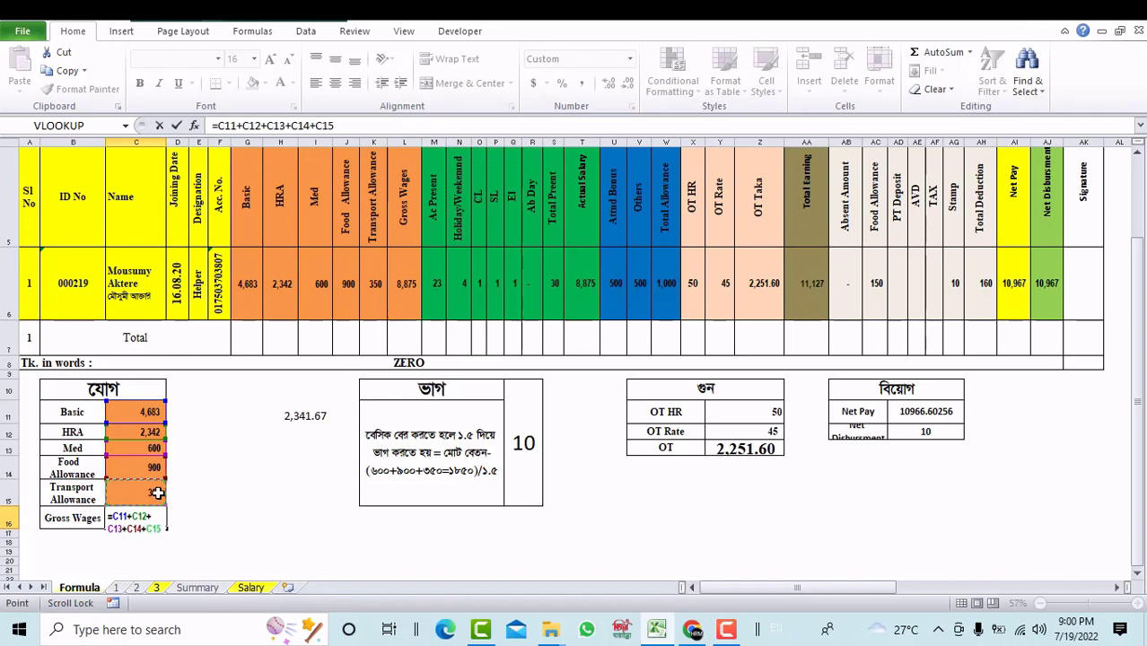
key(Return)
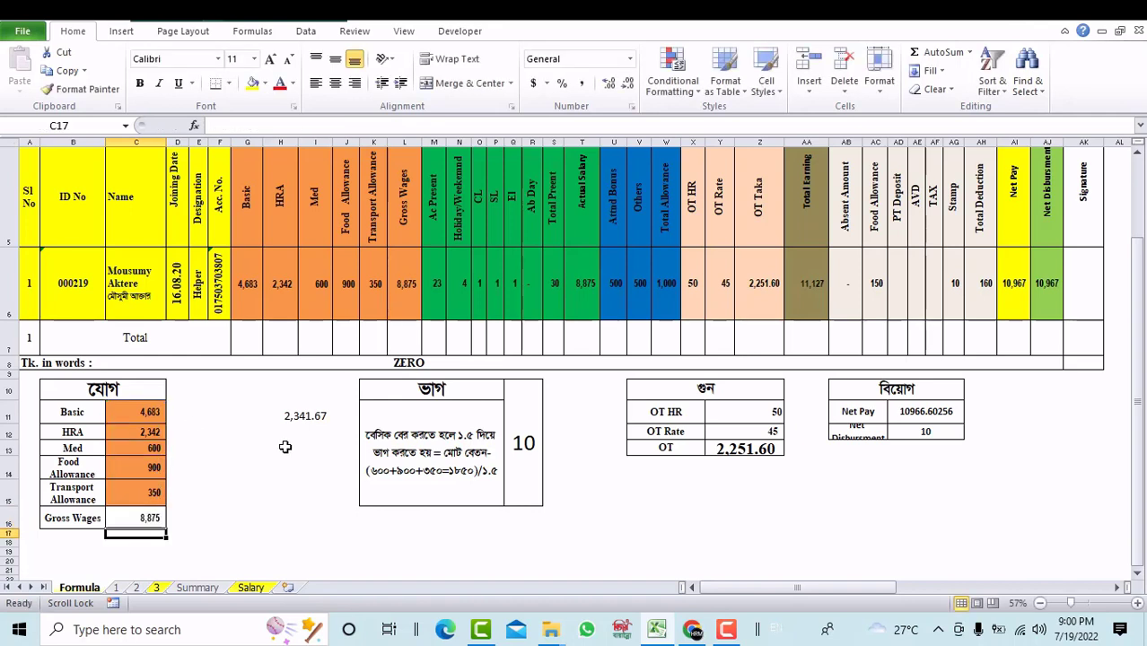
Step: Replace the Gross Wages formula in C16 with =Sum(C11:C15), still totalling 8,875
drag(148, 412, 148, 448)
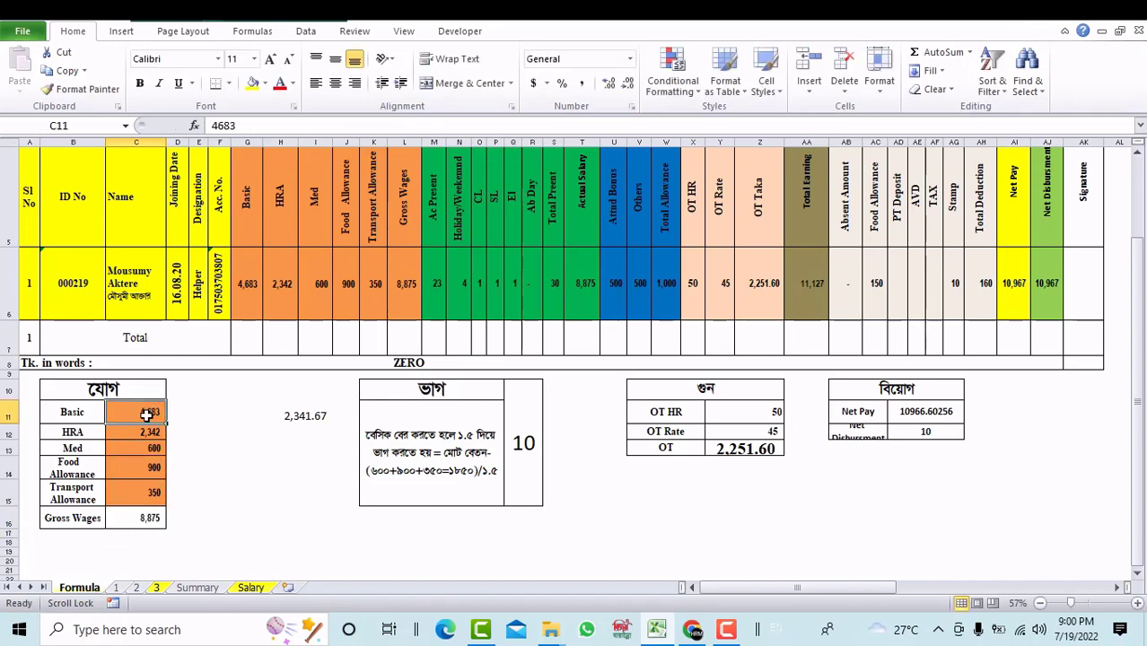
click(149, 517)
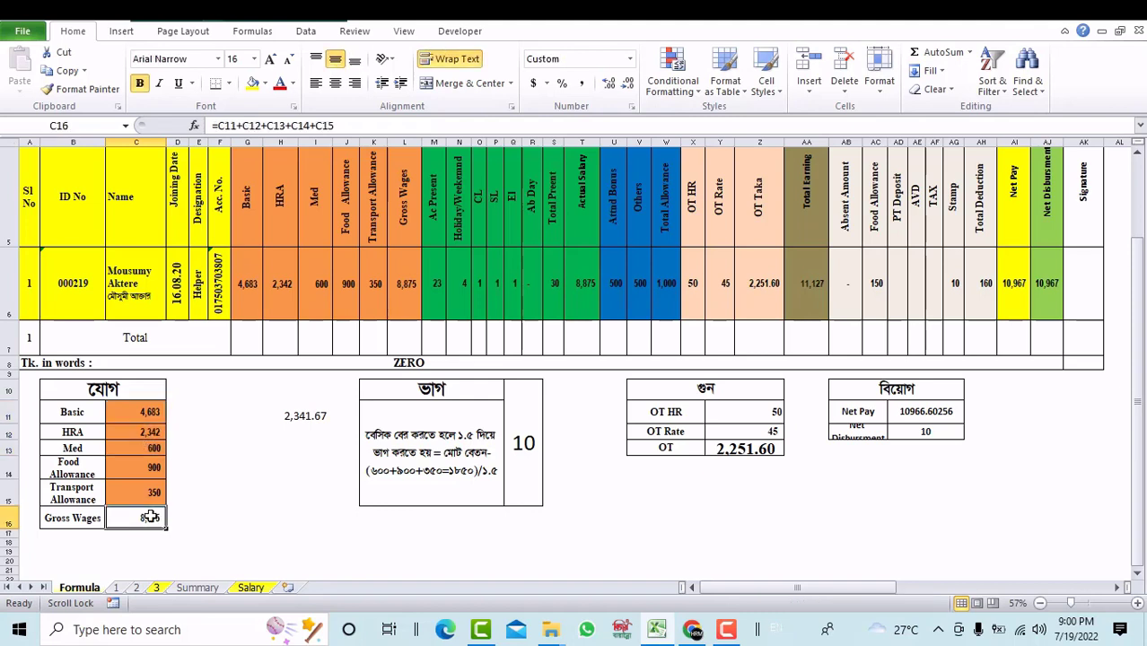
text(Su)
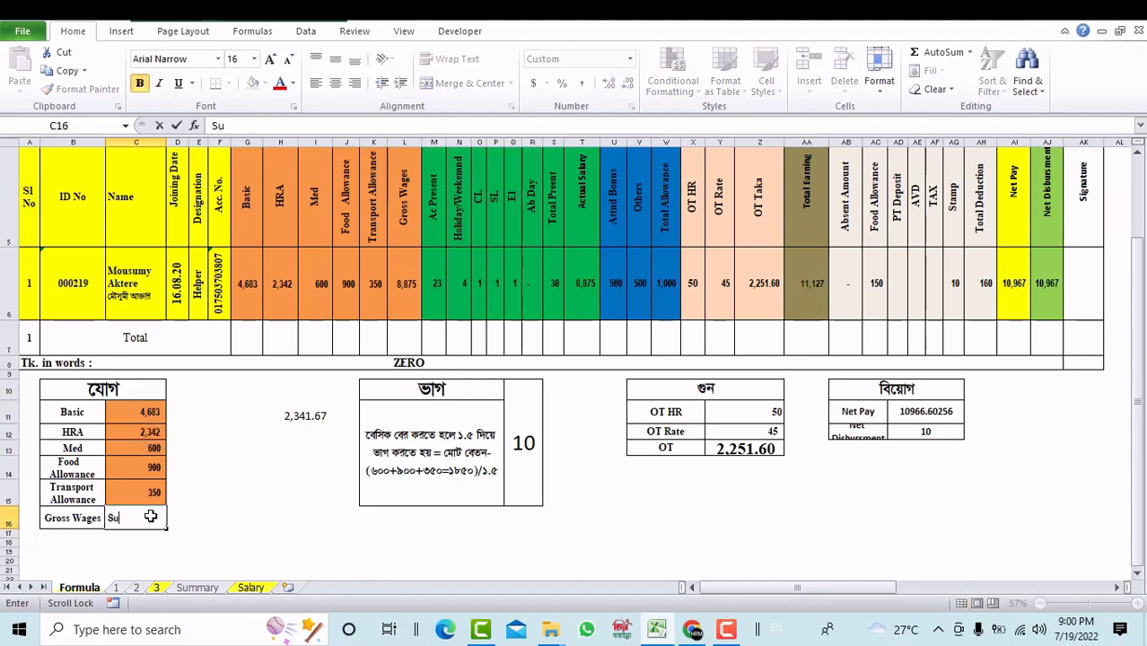
text(=Sum)
text(=)
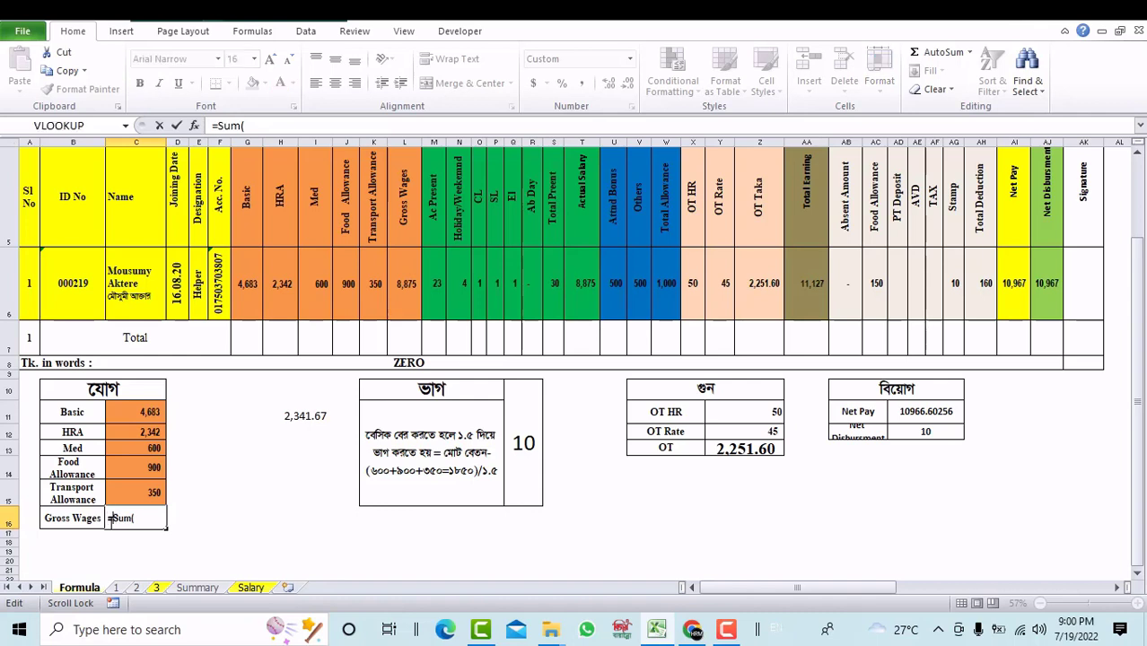
click(149, 519)
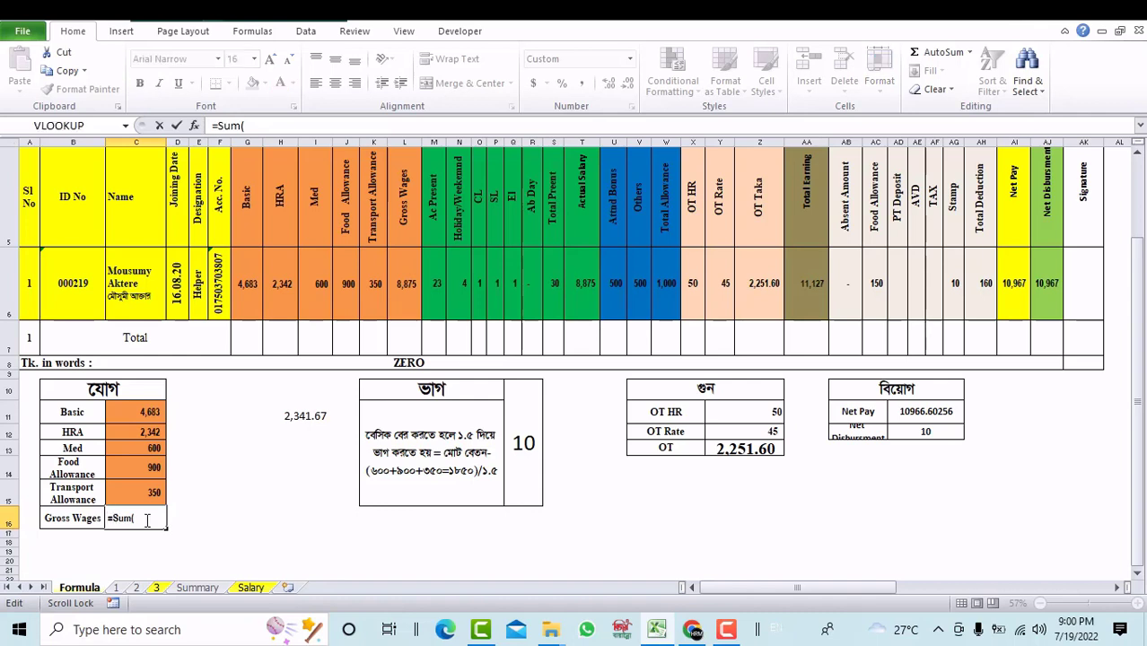
click(150, 411)
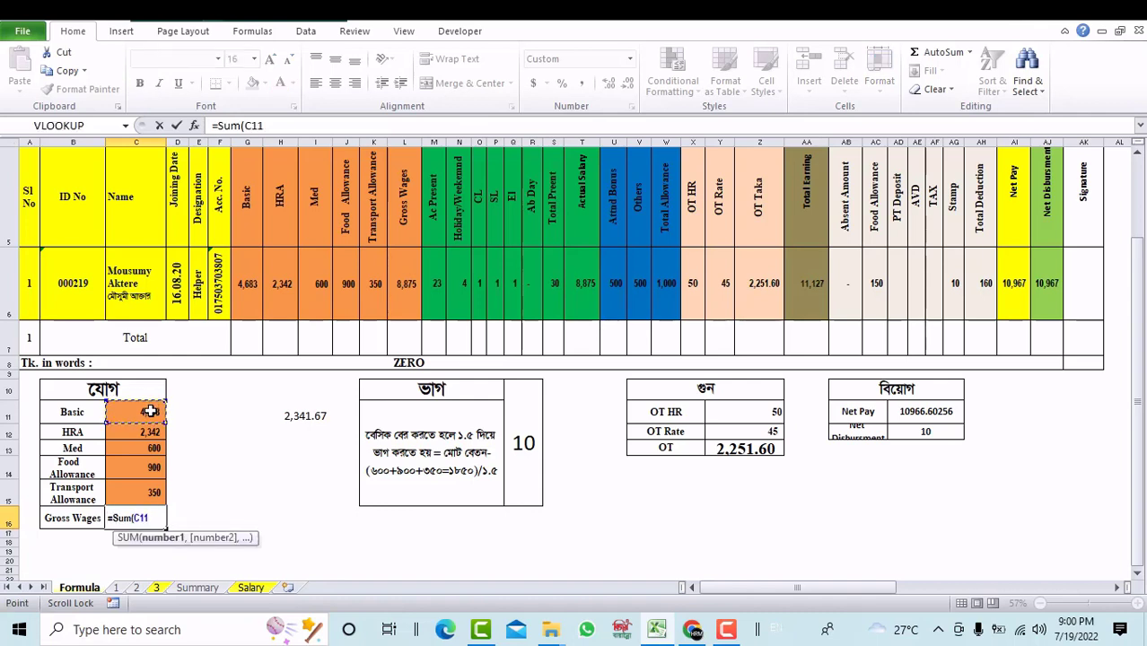
key(F8)
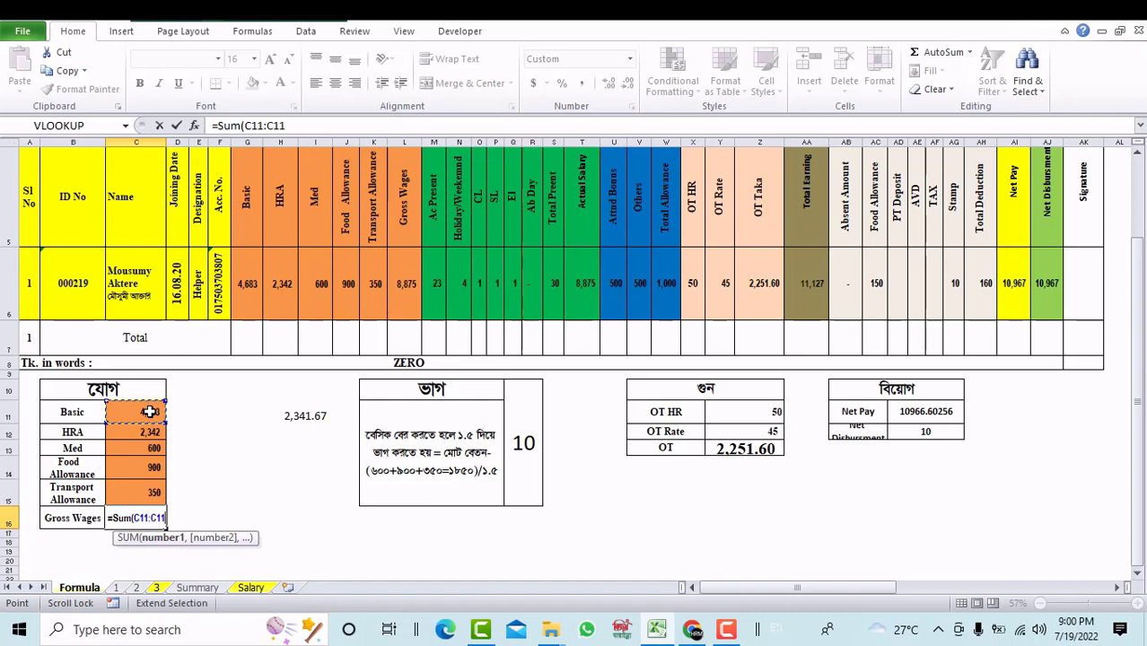
key(BackSpace)
key(BackSpace)
key(BackSpace)
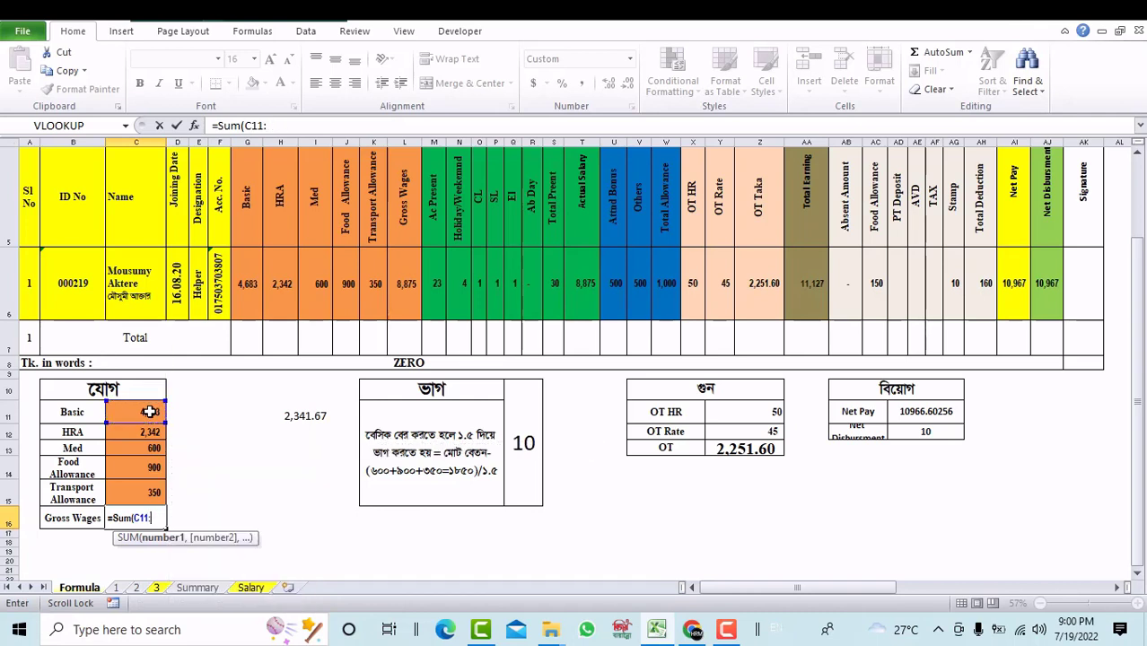
click(153, 492)
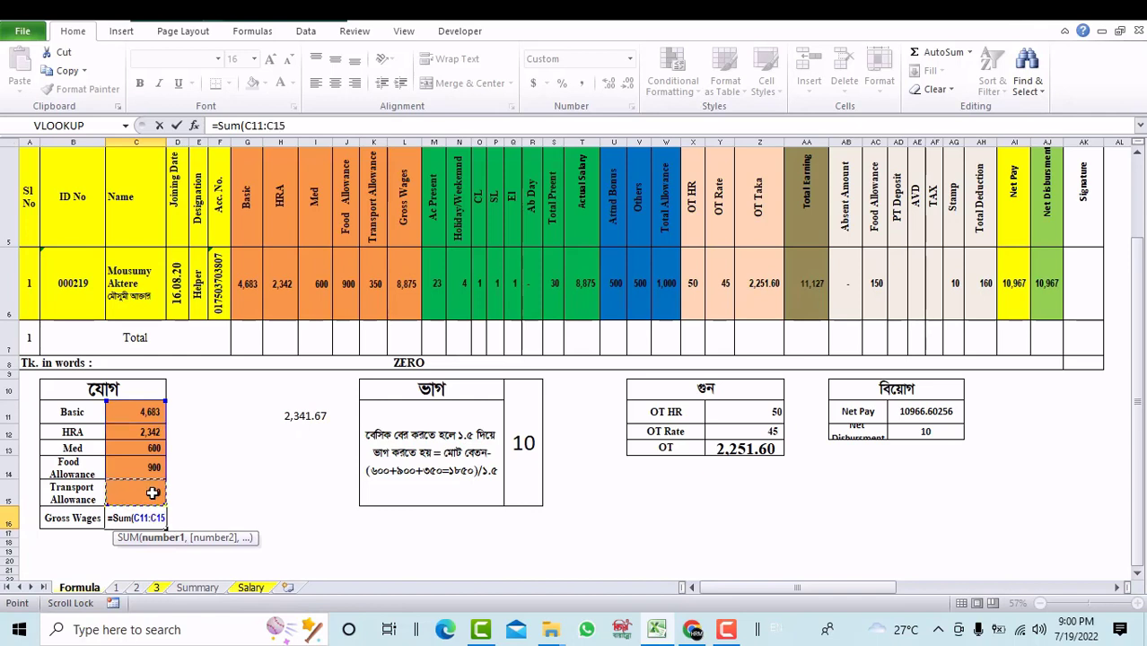
key(Return)
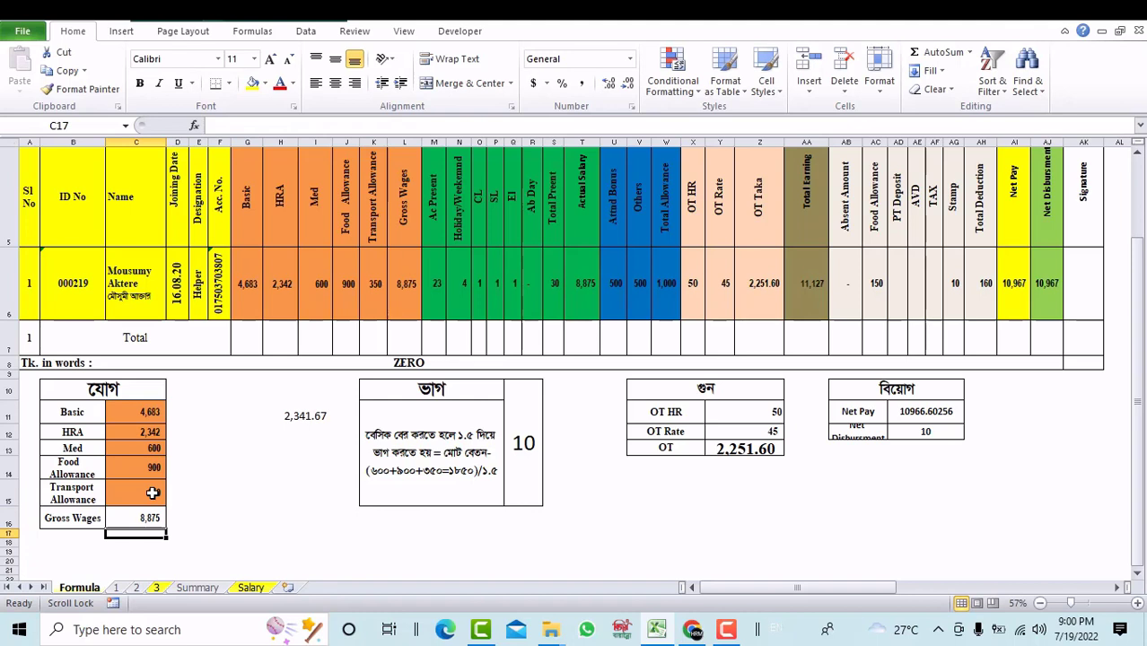
click(313, 414)
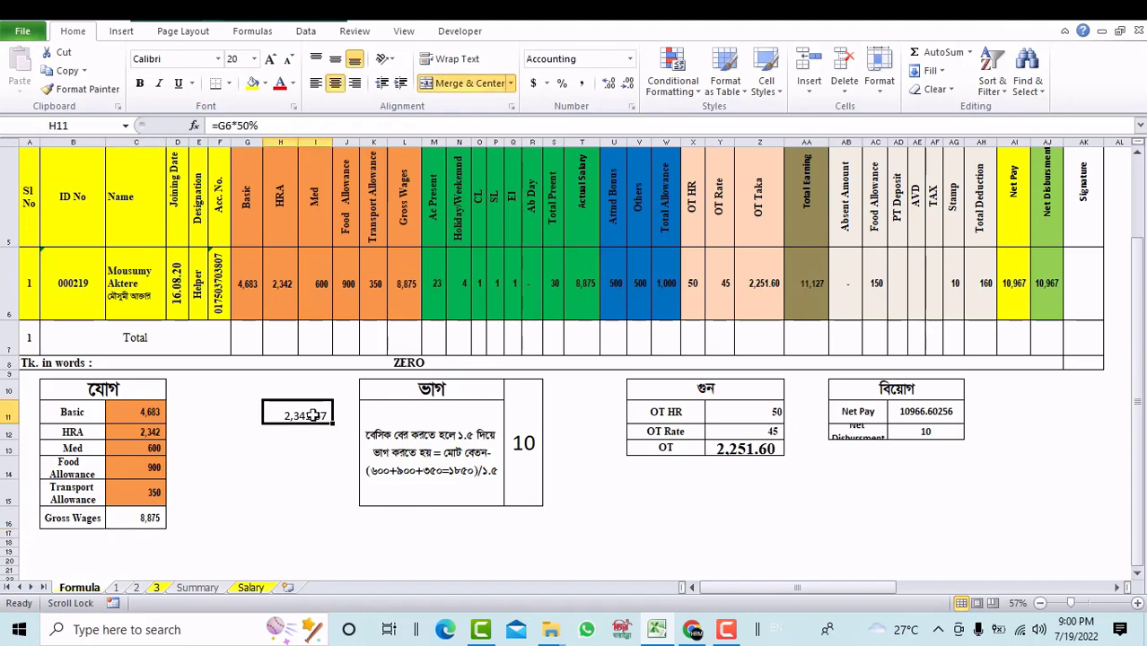
Step: Delete the stray 2,341.67 from H11 and set Gross Wages in L6 to 8000
key(Delete)
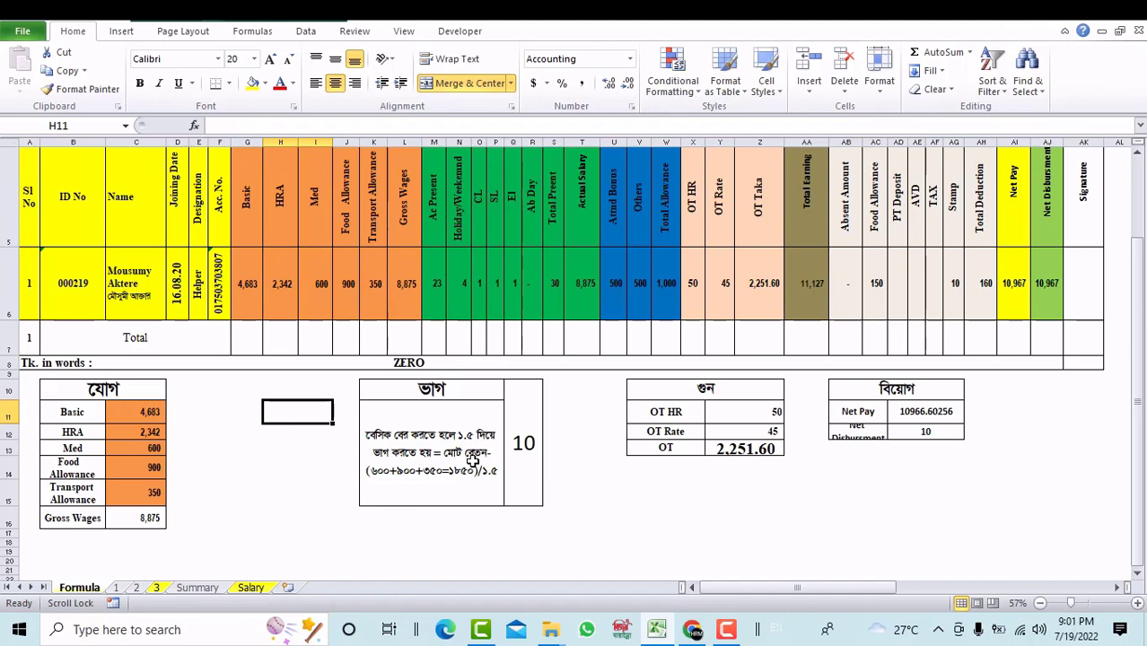
click(406, 282)
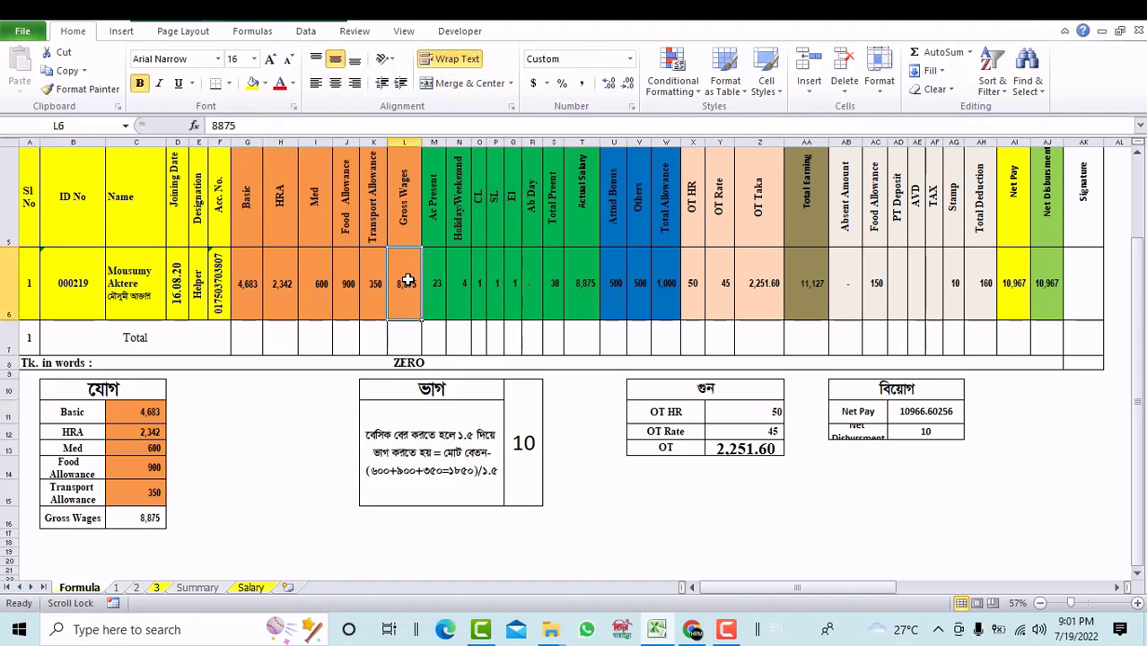
text(8)
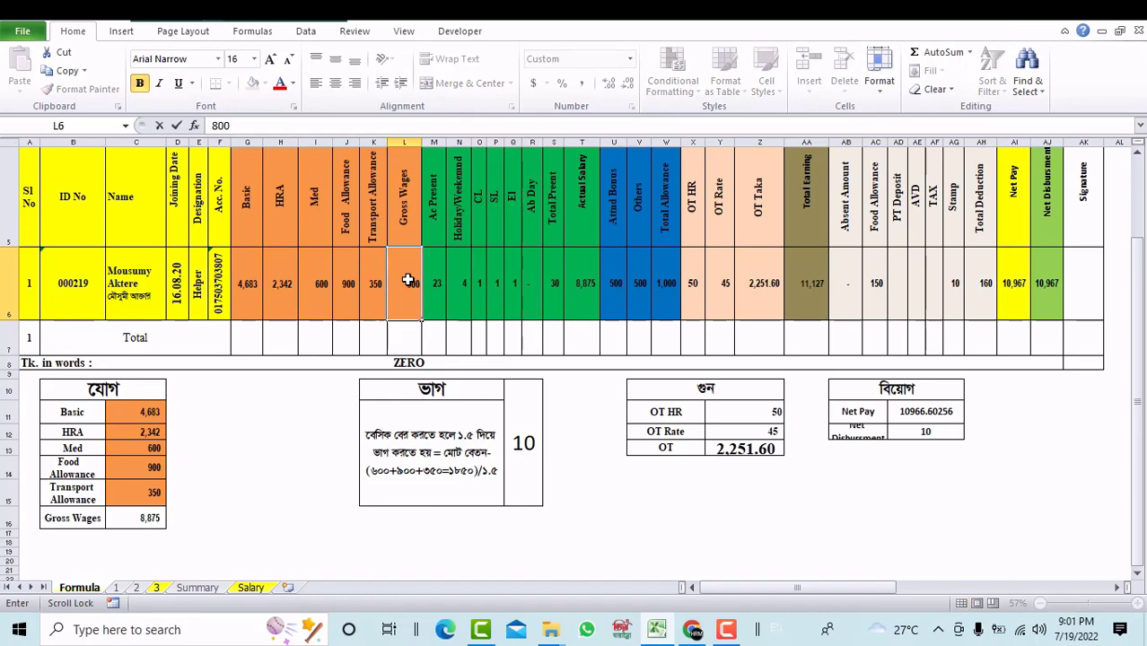
text(0)
click(522, 393)
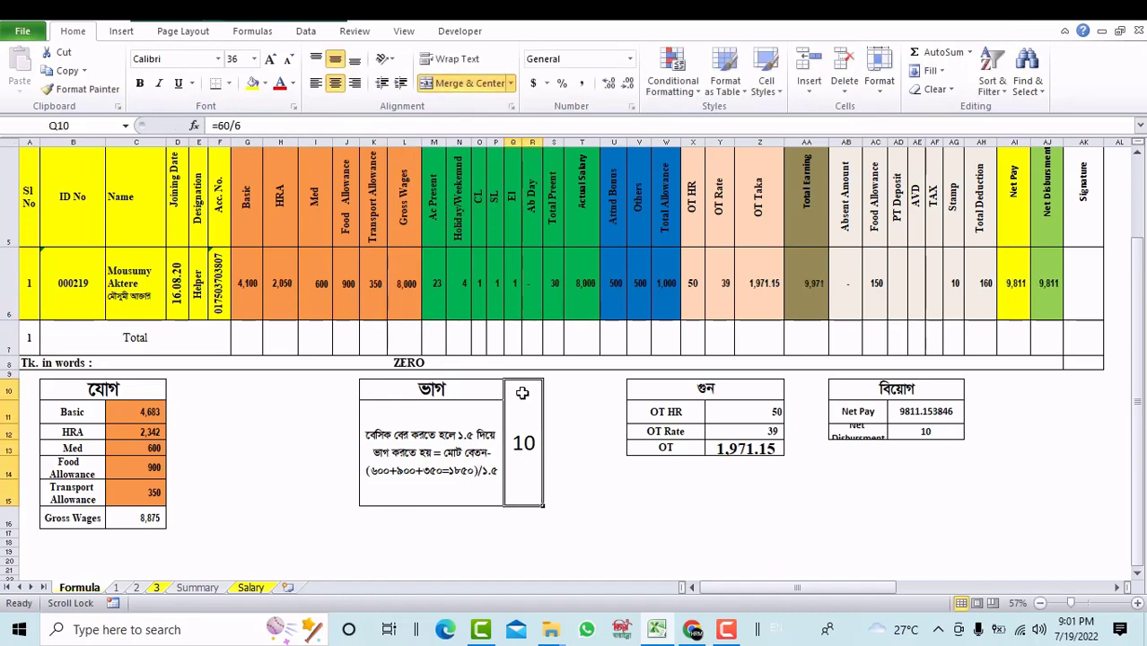
click(458, 485)
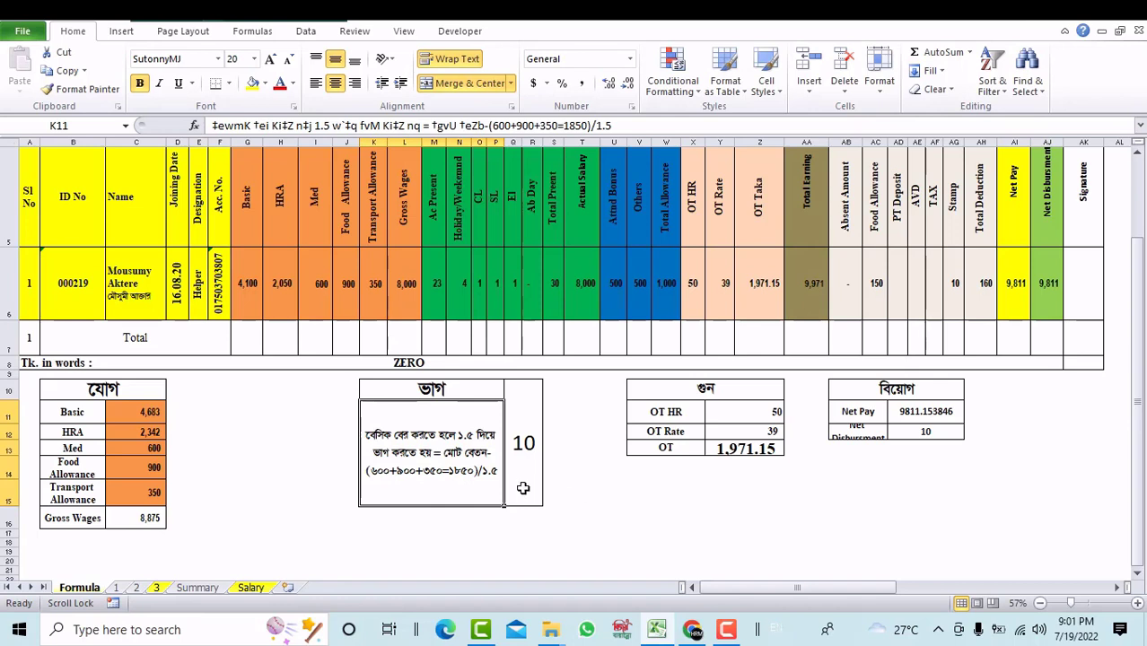
click(573, 498)
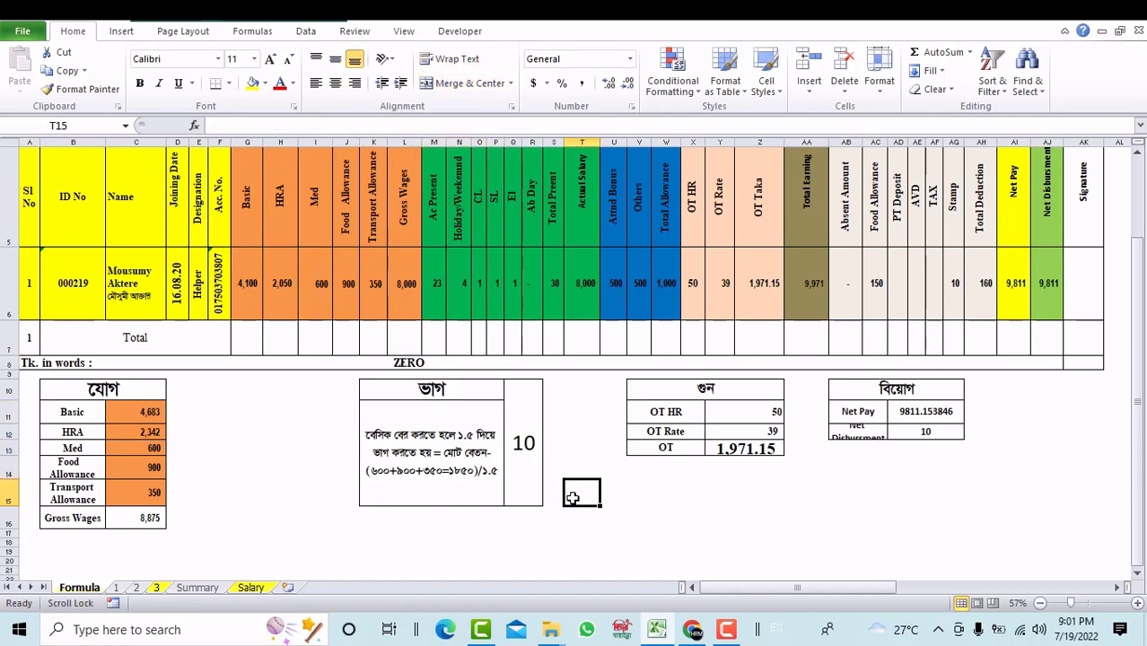
text(45)
click(534, 469)
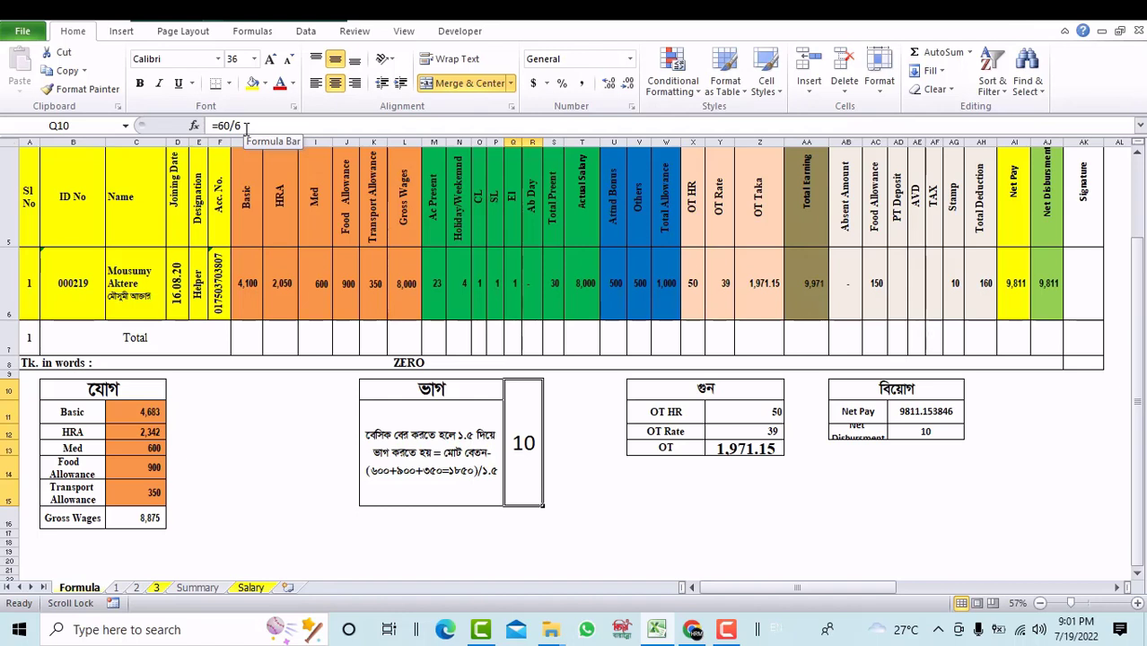
key(Return)
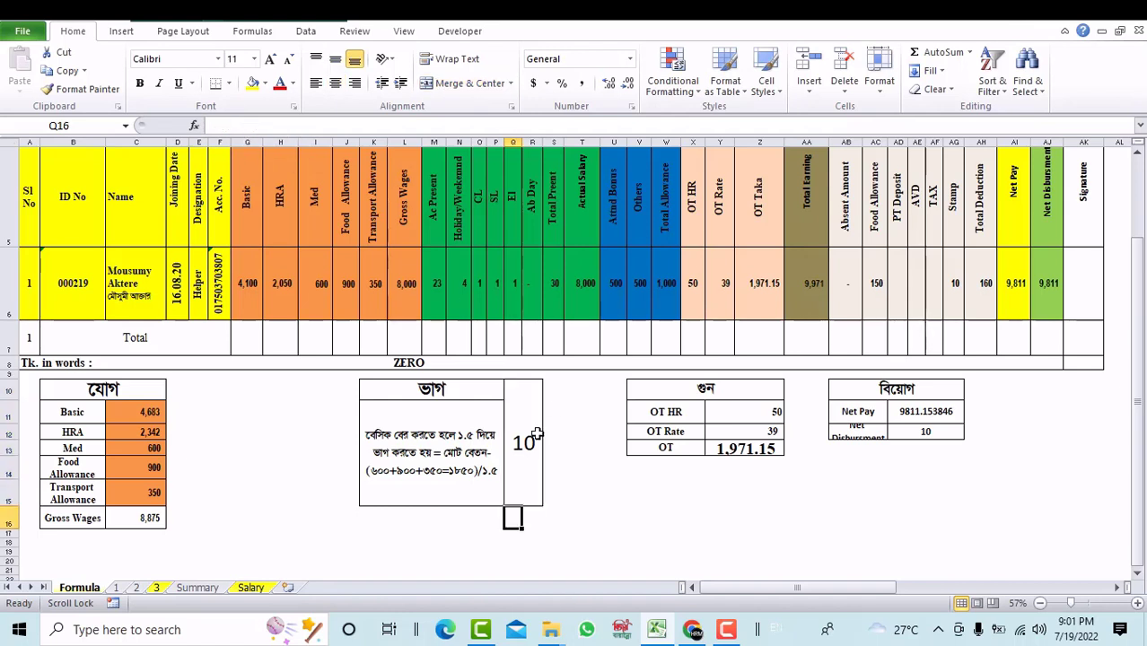
click(523, 439)
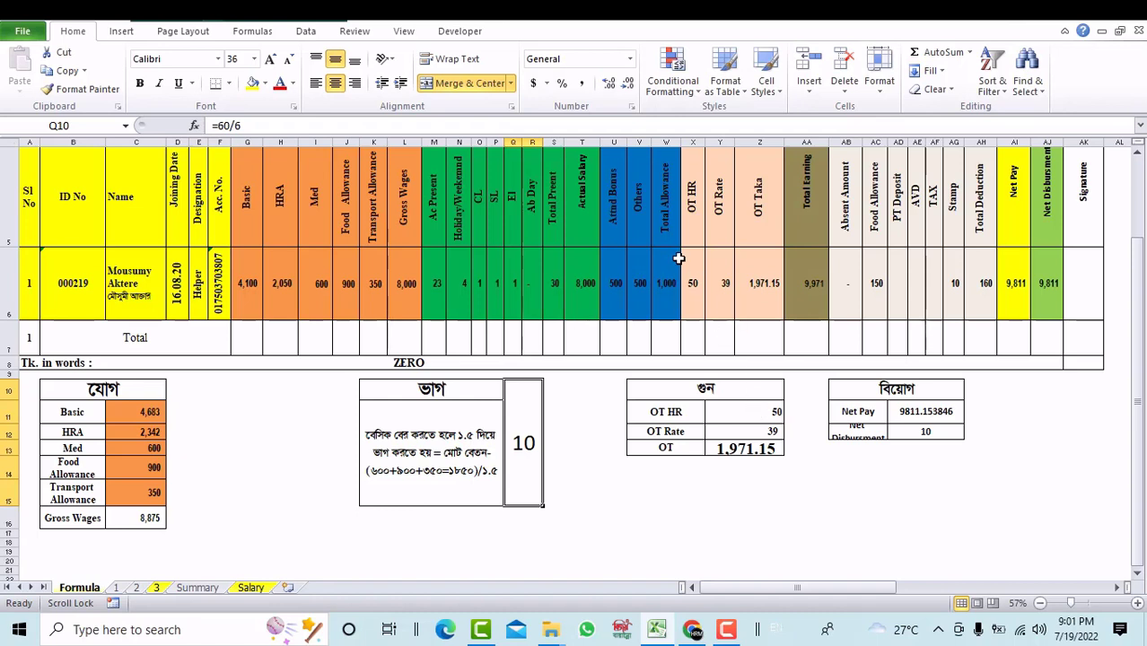
Step: Inspect OT HR 50, OT Rate 39 and the multiply box's OT formula =Y11*Y12
click(693, 284)
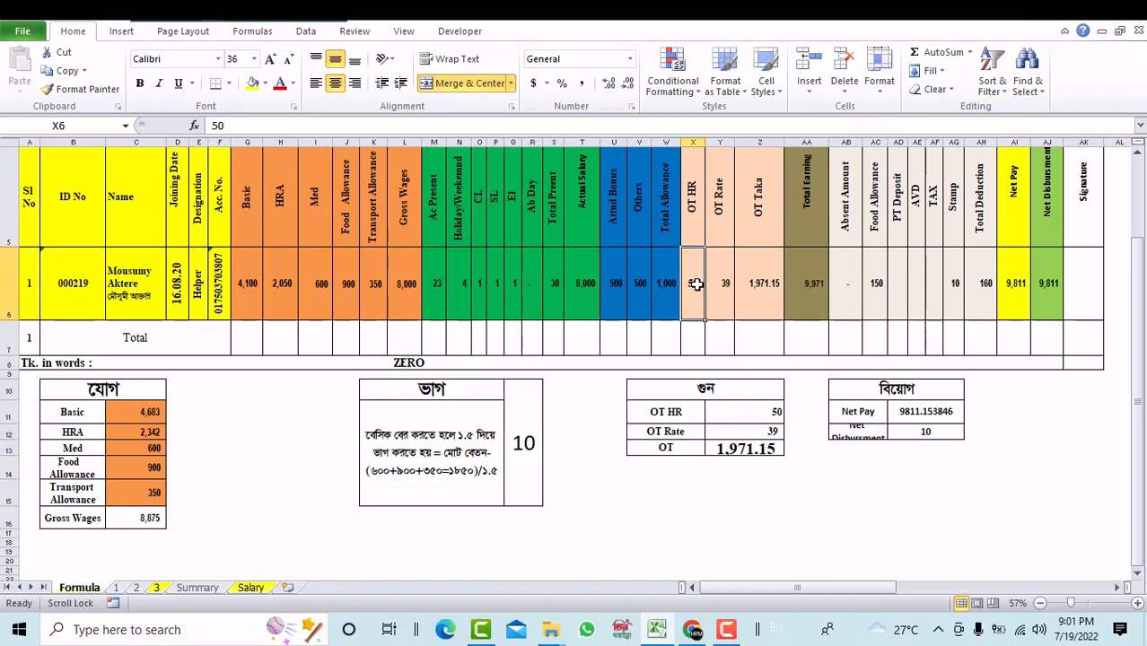
click(727, 284)
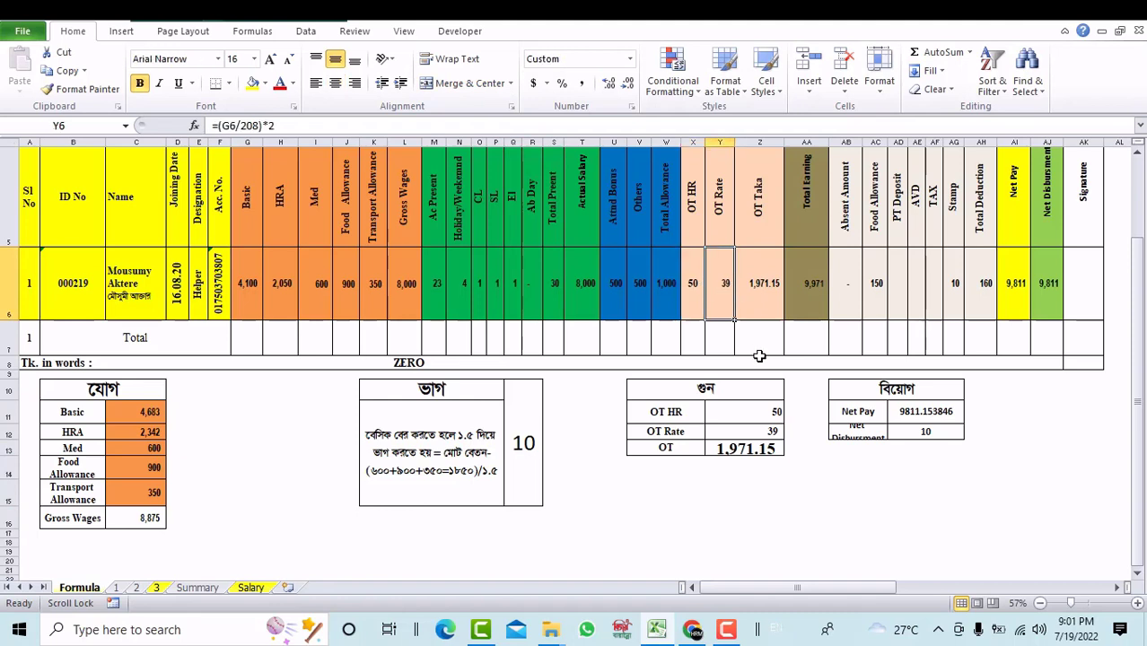
click(766, 430)
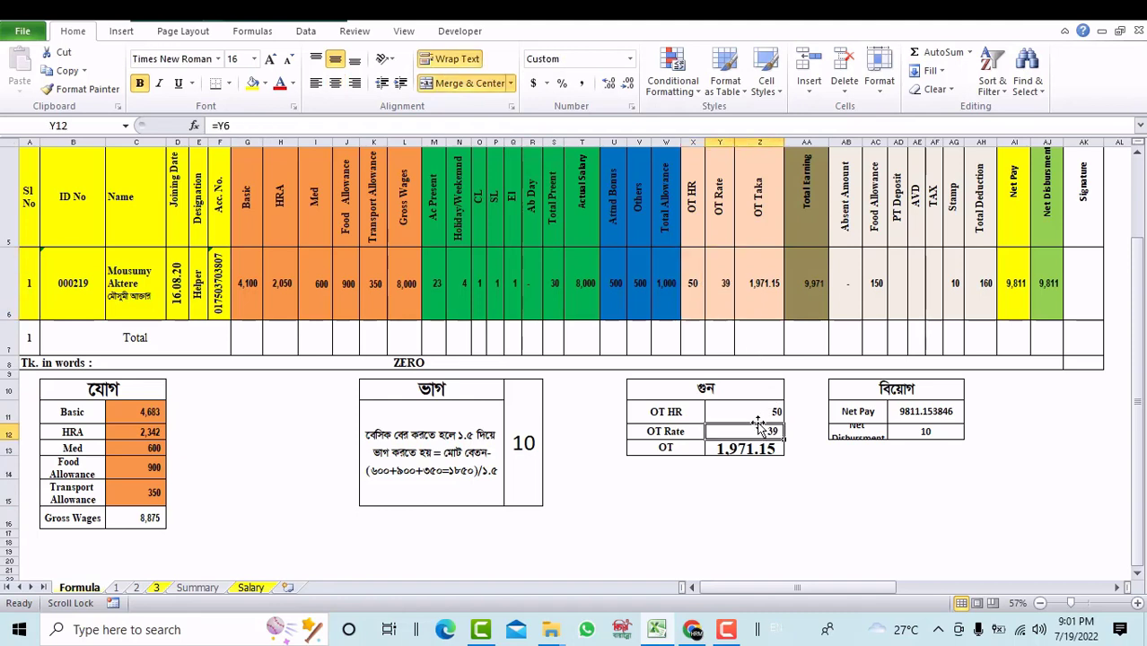
click(754, 410)
click(765, 451)
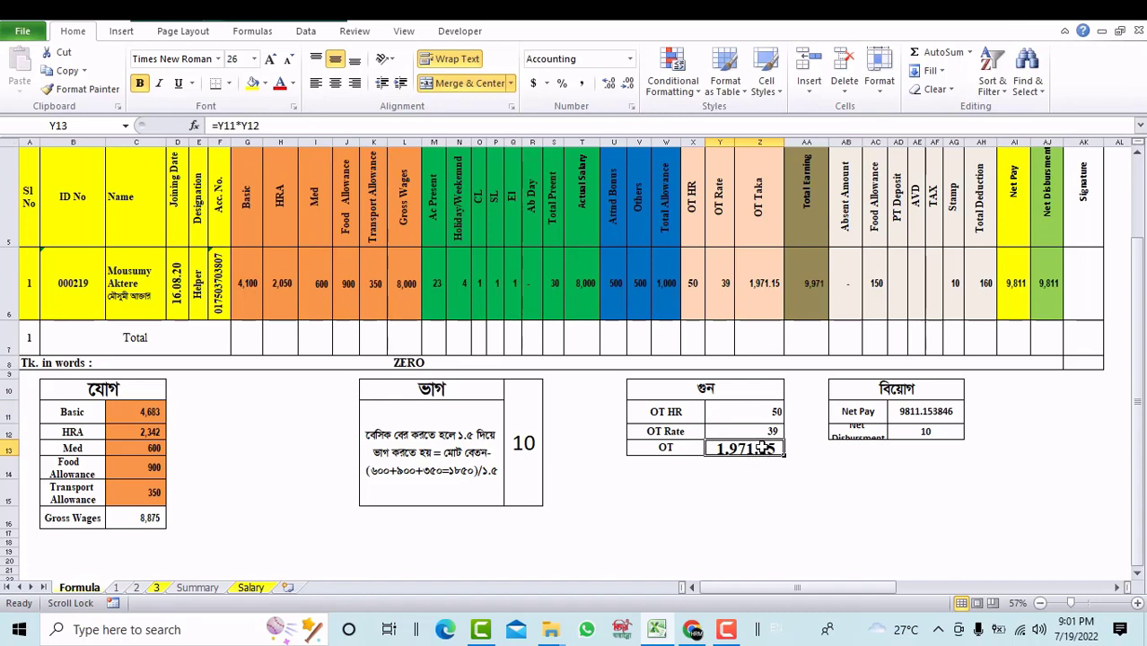
double_click(758, 459)
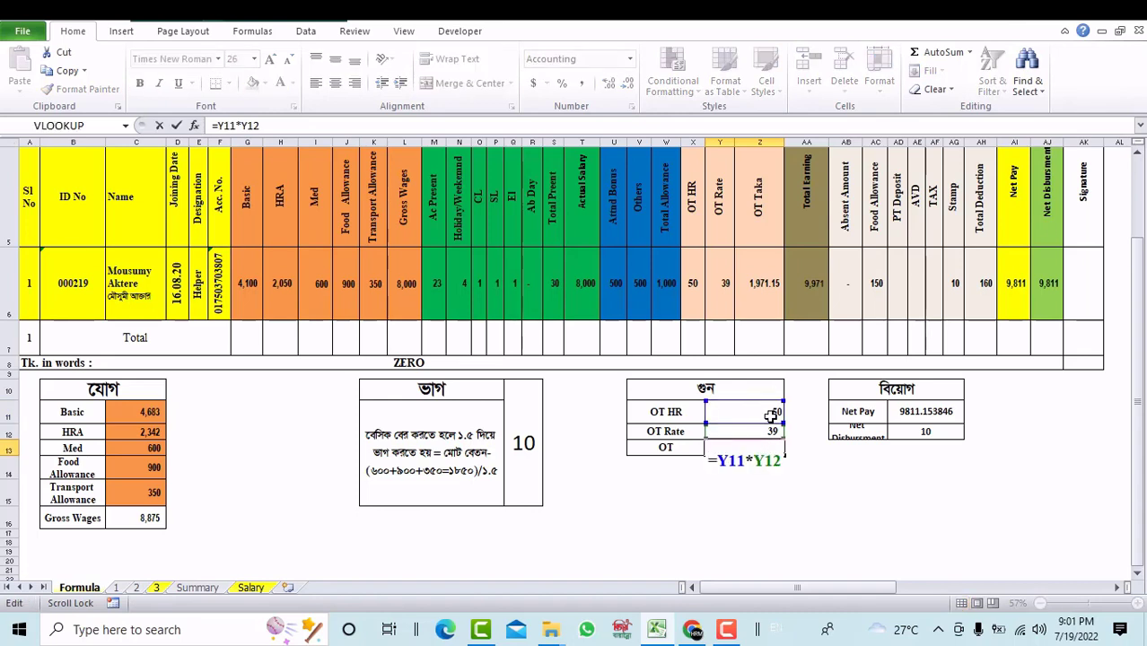
key(Return)
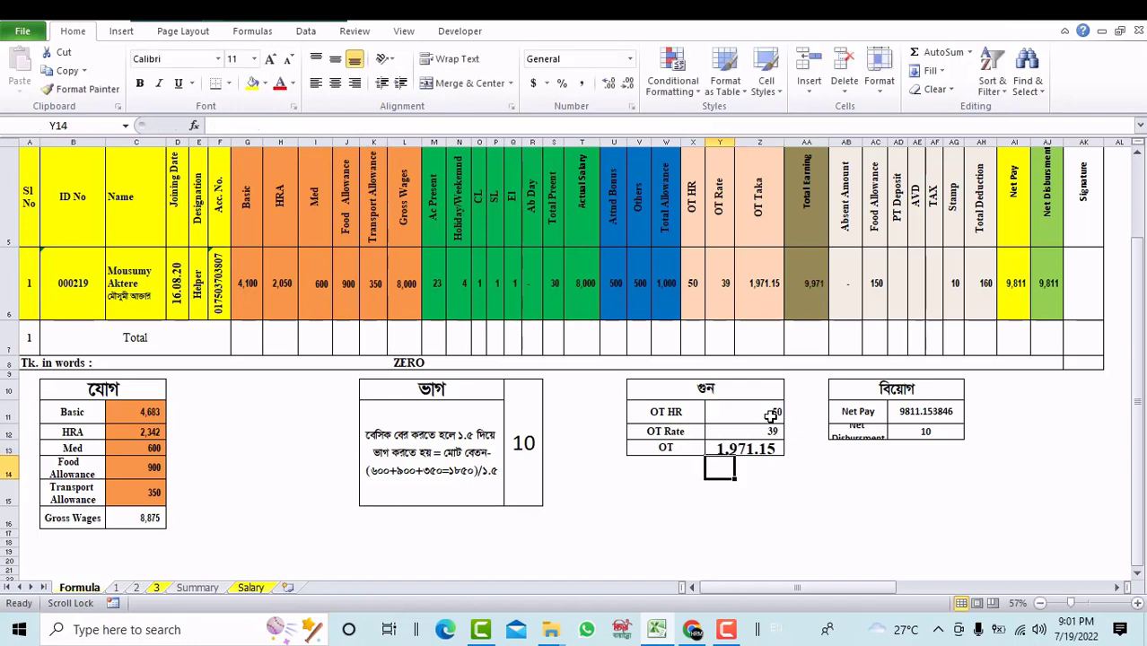
Step: Clear the box's Net Pay formula and rename its label to TD
double_click(935, 410)
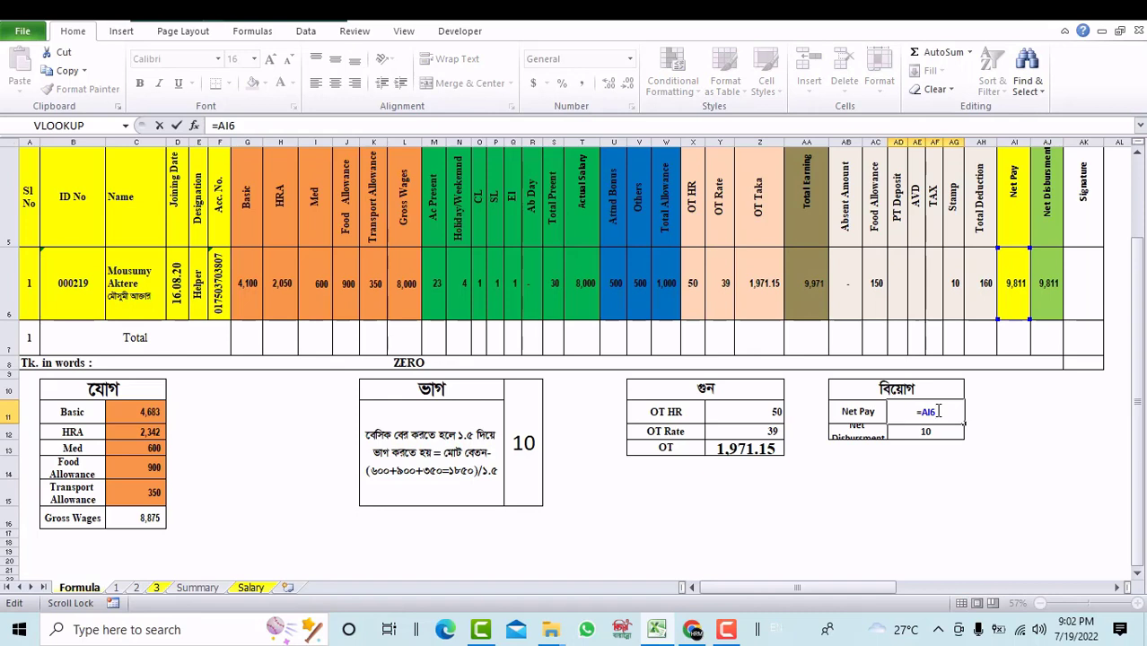
key(BackSpace)
key(BackSpace)
key(BackSpace)
key(BackSpace)
click(972, 482)
click(866, 418)
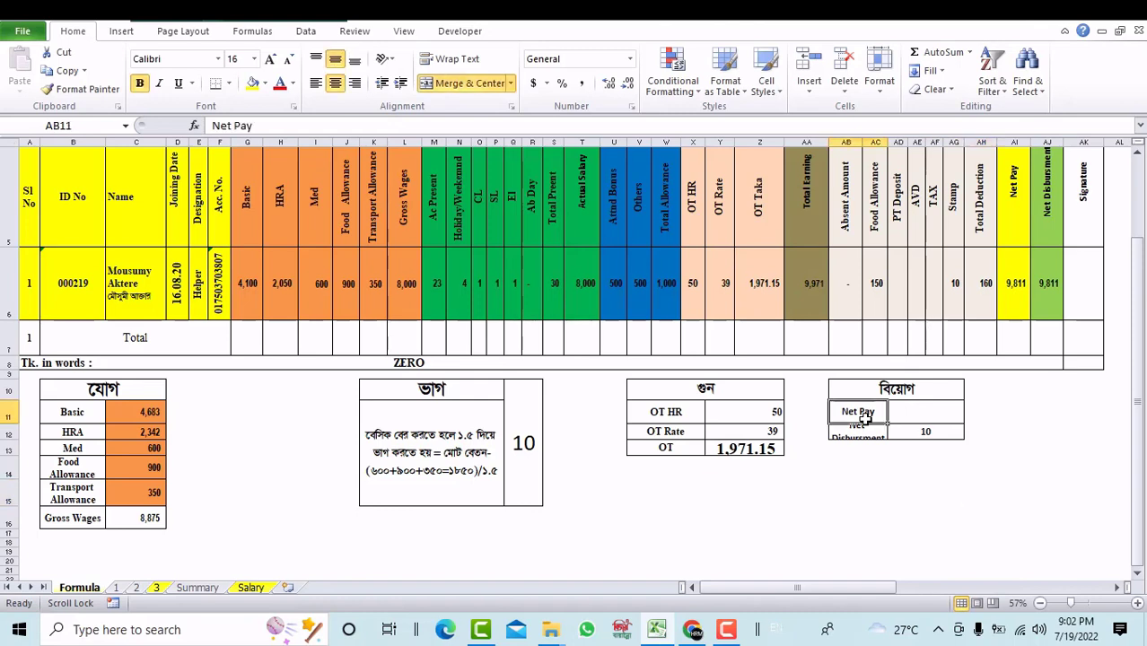
text(TD)
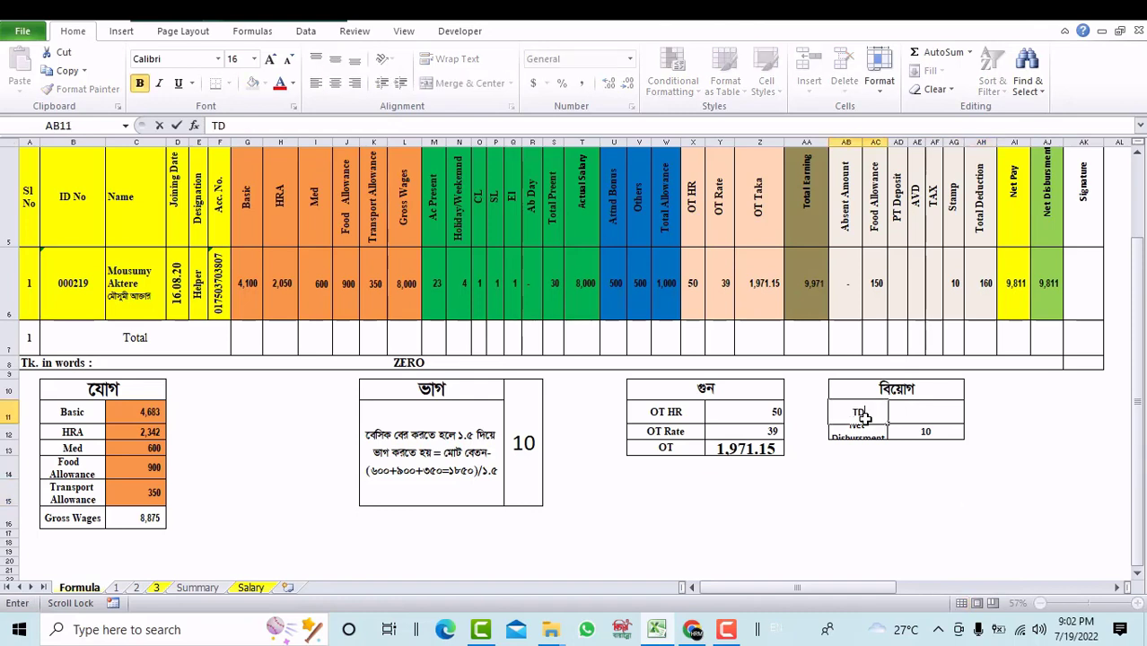
click(912, 432)
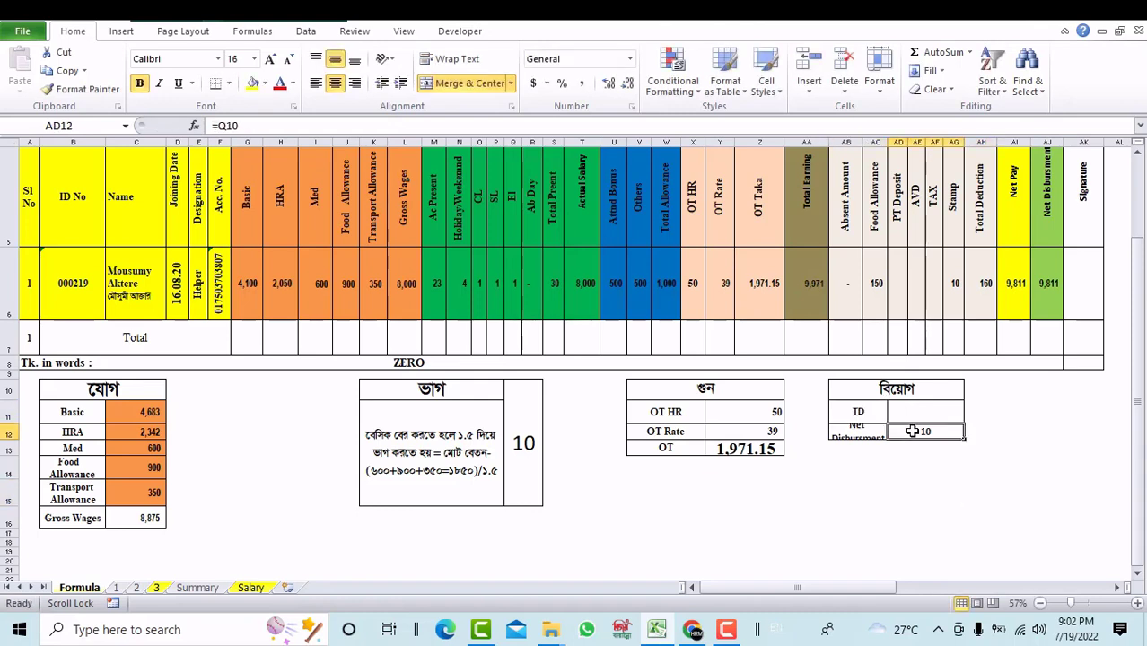
Step: Link the cell beside TD to the Total Deduction value, showing 160
click(930, 411)
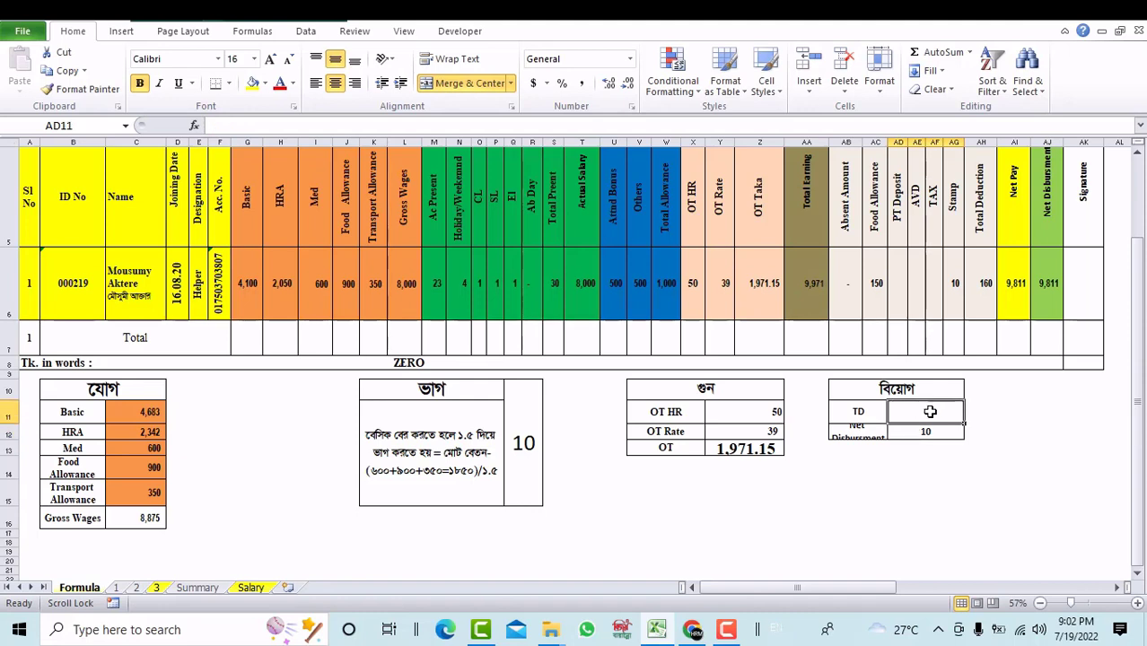
text(=)
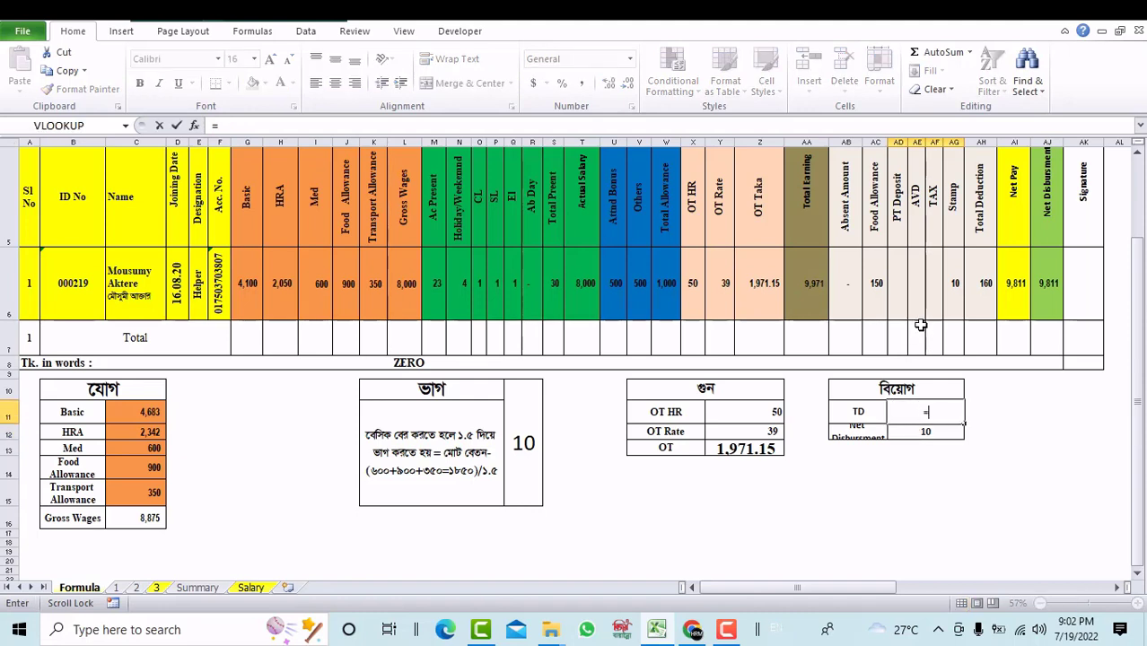
click(980, 273)
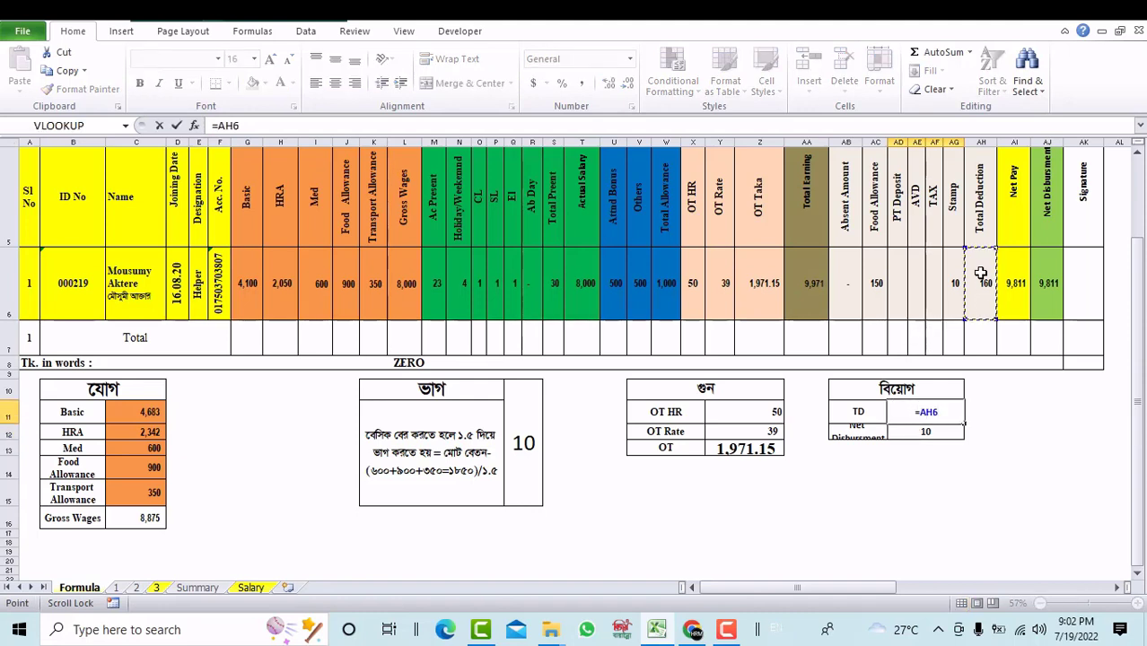
key(Return)
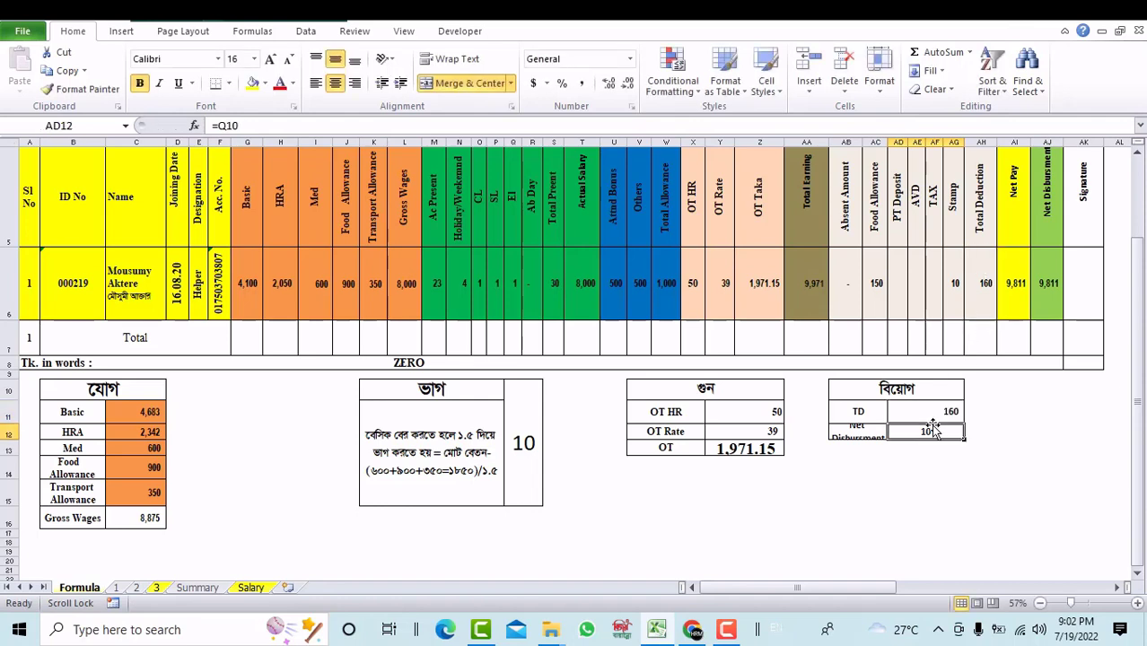
Step: Make Net Disbursement =AA6-AD11 (Total Earning minus TD), showing 9,811
text(=)
click(812, 285)
text(-)
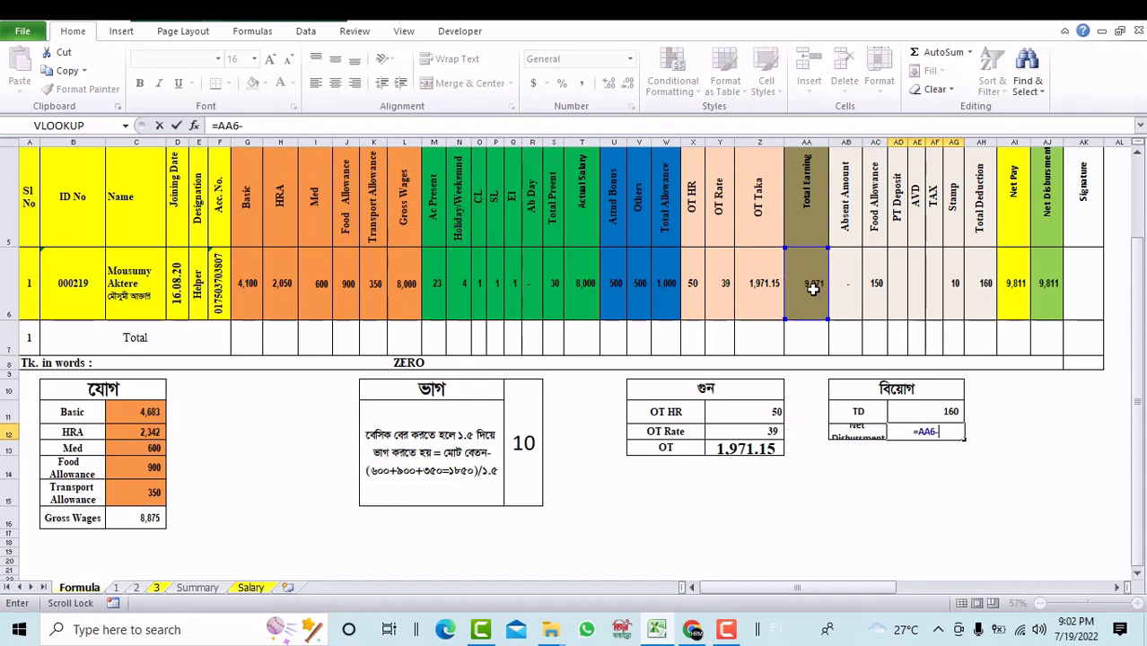
click(944, 412)
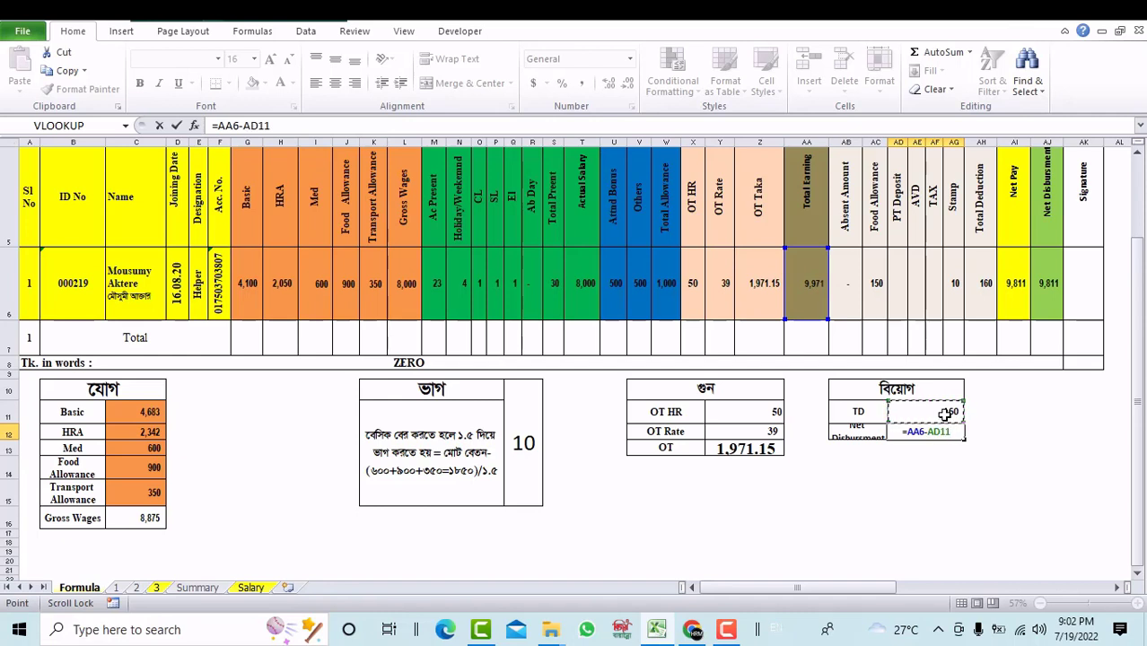
key(Return)
click(947, 431)
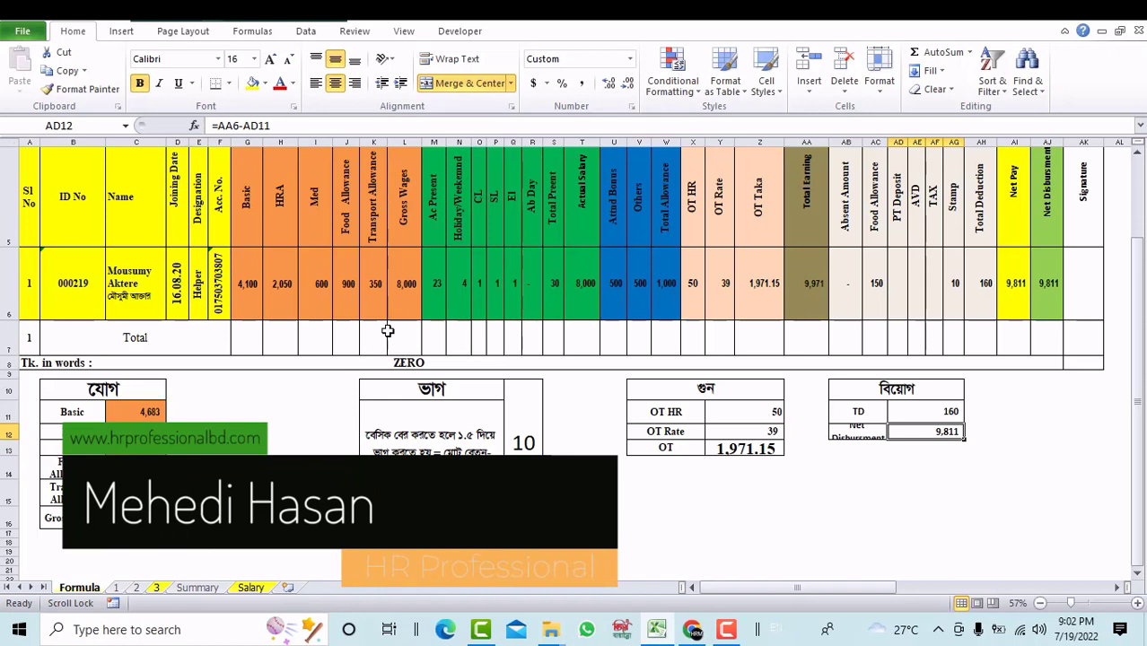
Step: Try Gross Wages values of 9,000 and then 1,200 in cell L6
click(410, 291)
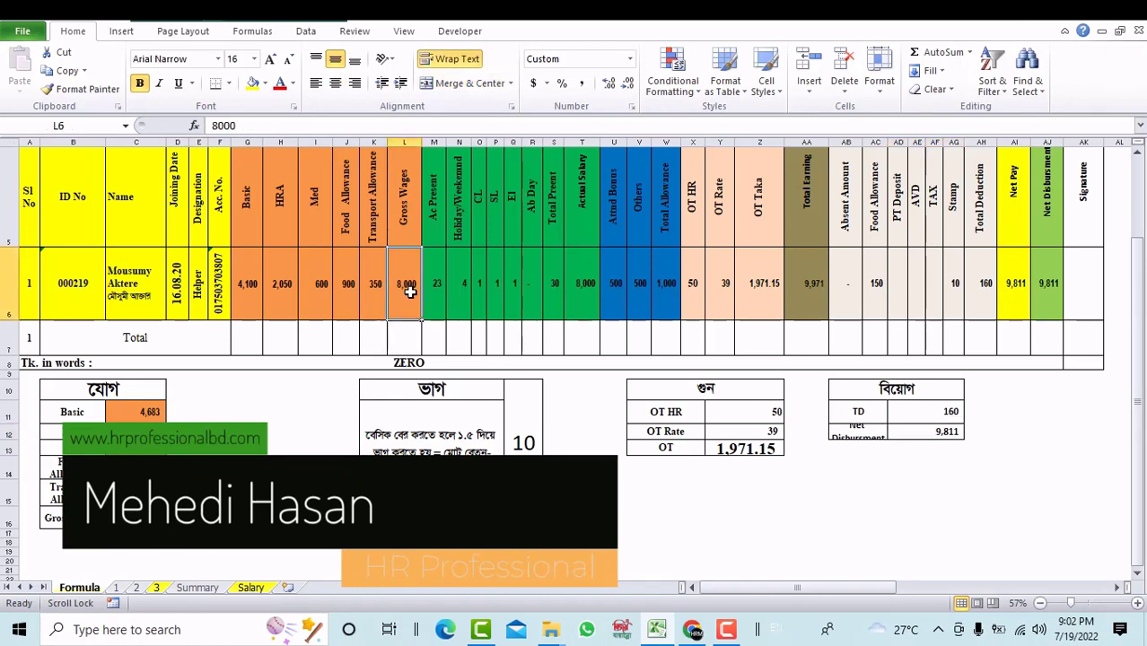
text(9000)
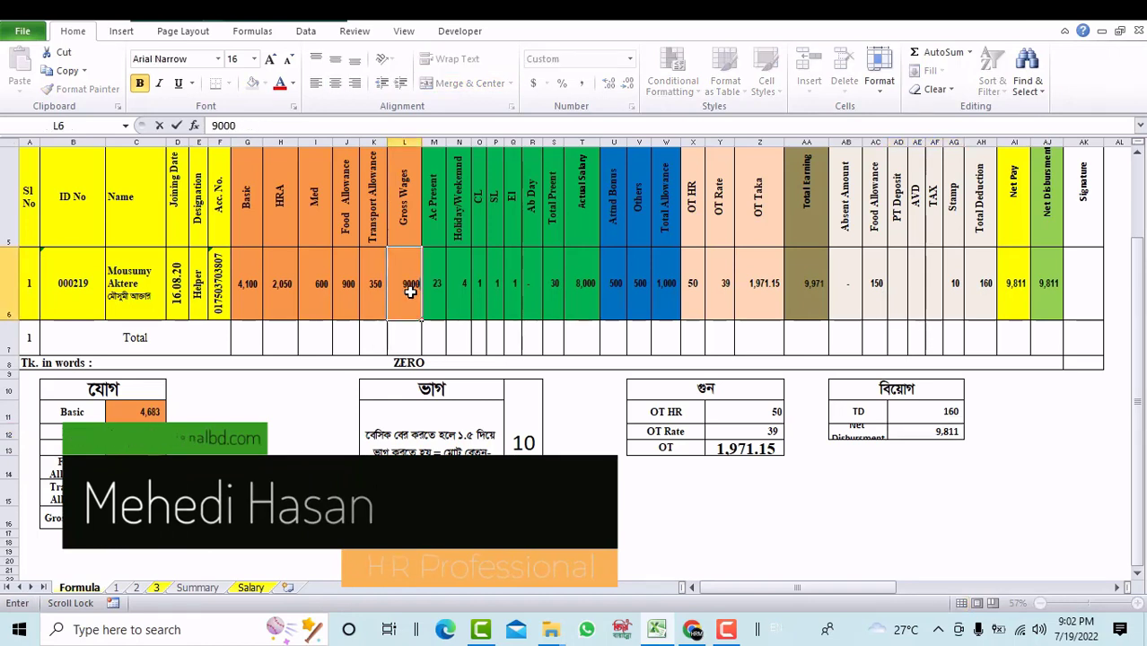
key(Return)
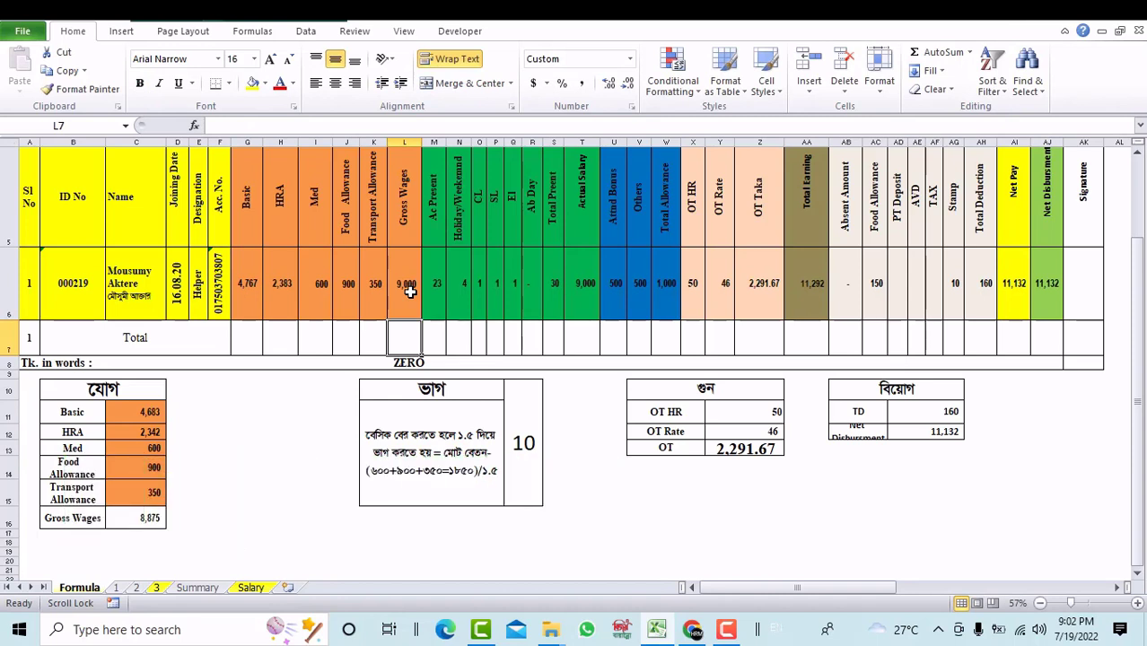
click(411, 291)
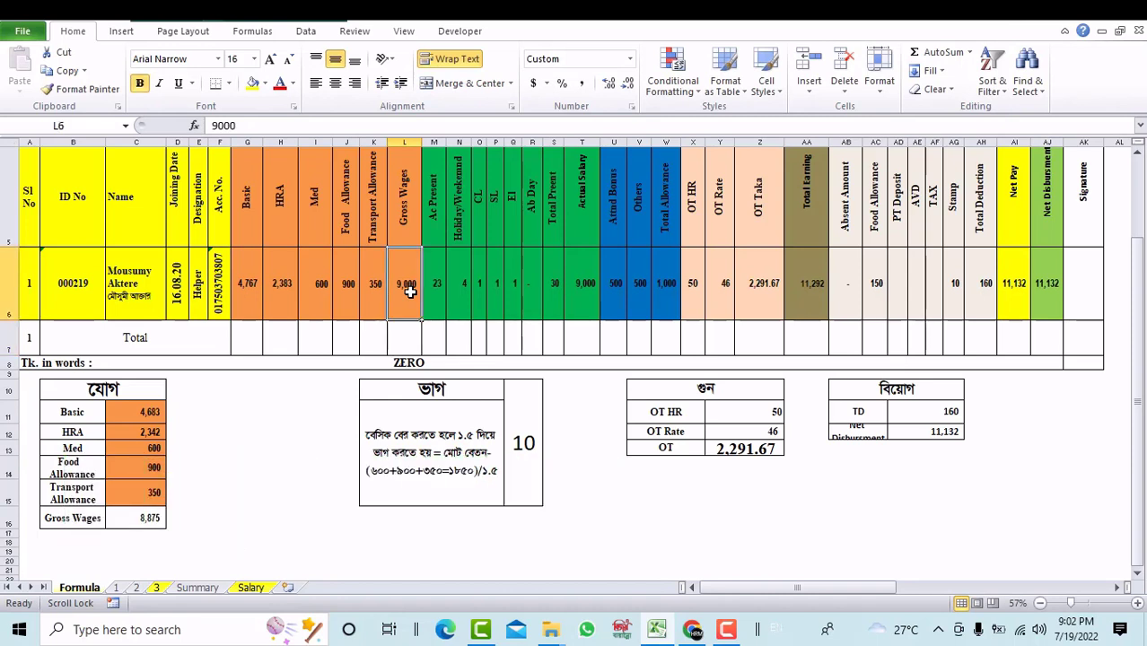
text(120)
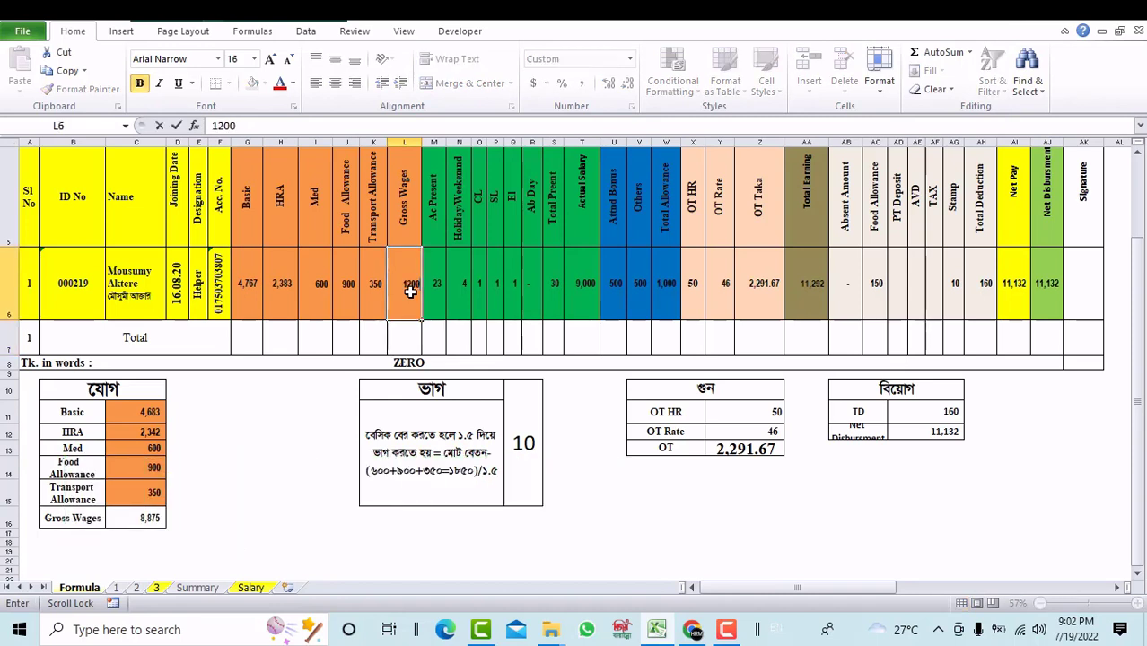
key(Return)
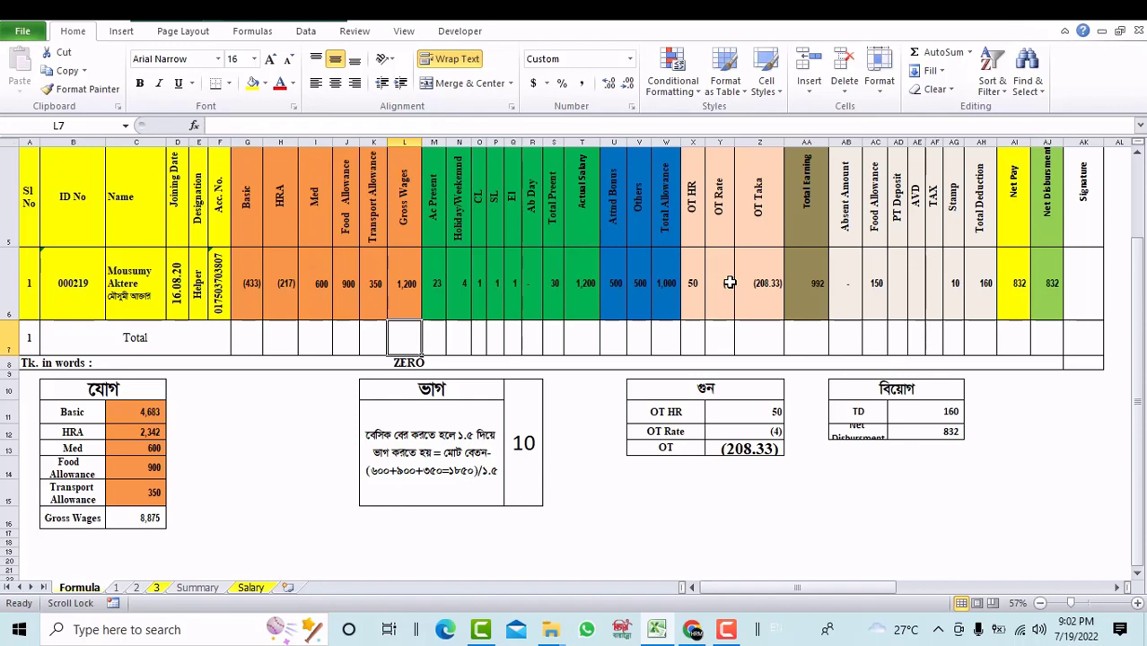
Step: Set Gross Wages to 12,000, bringing Net Pay to 15,093
click(411, 302)
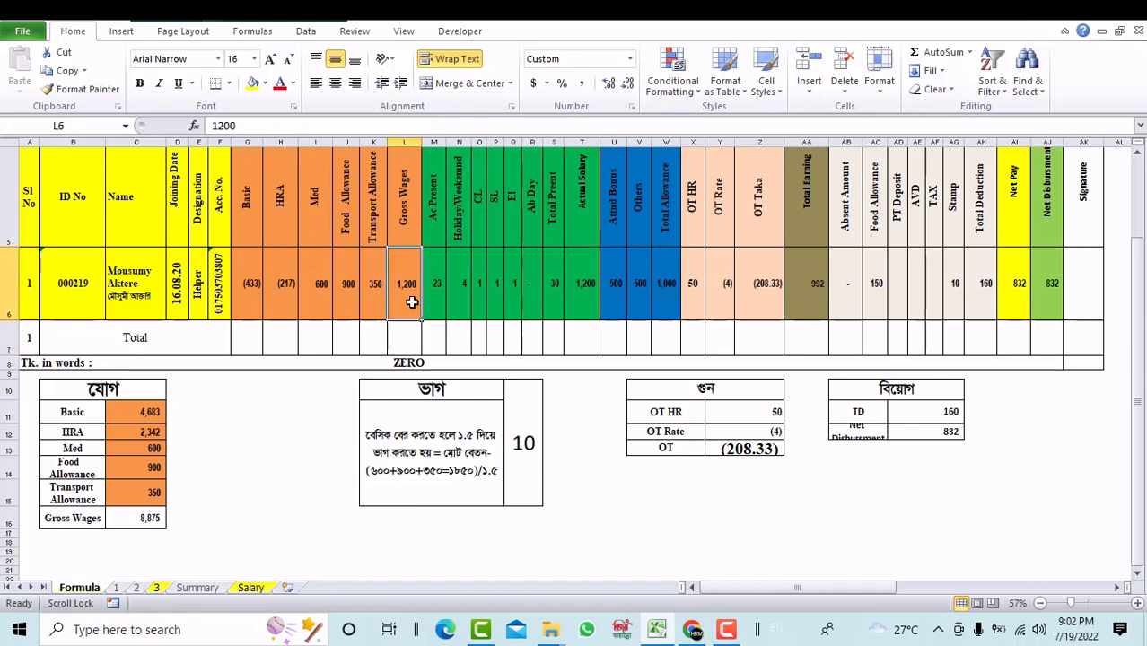
text(12,00)
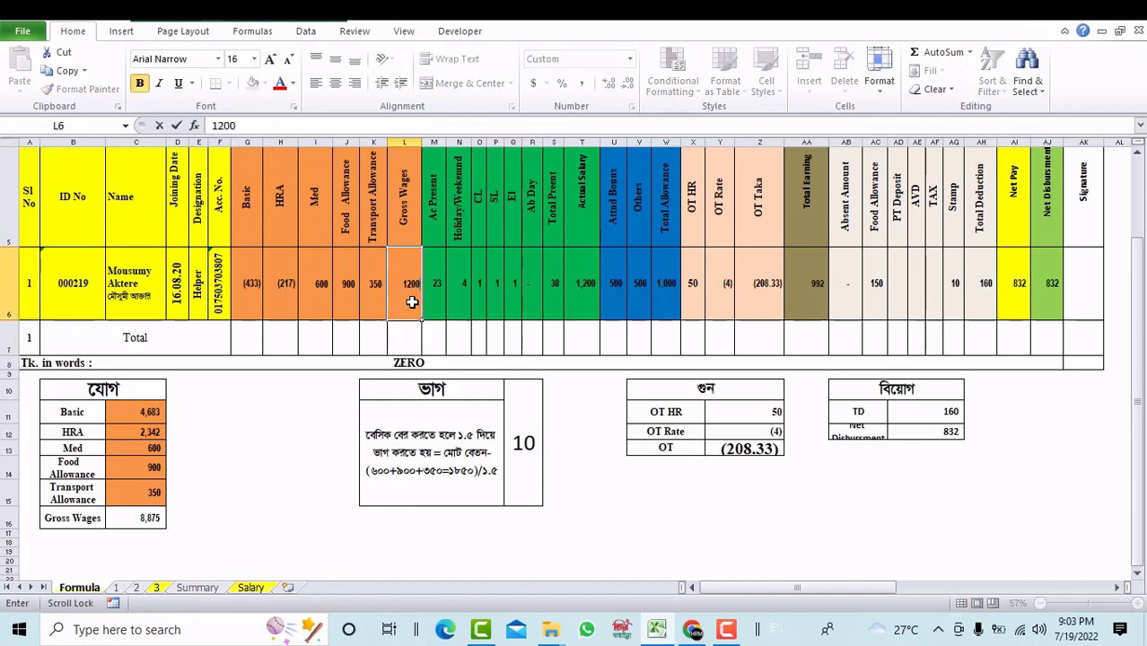
text(0)
key(Return)
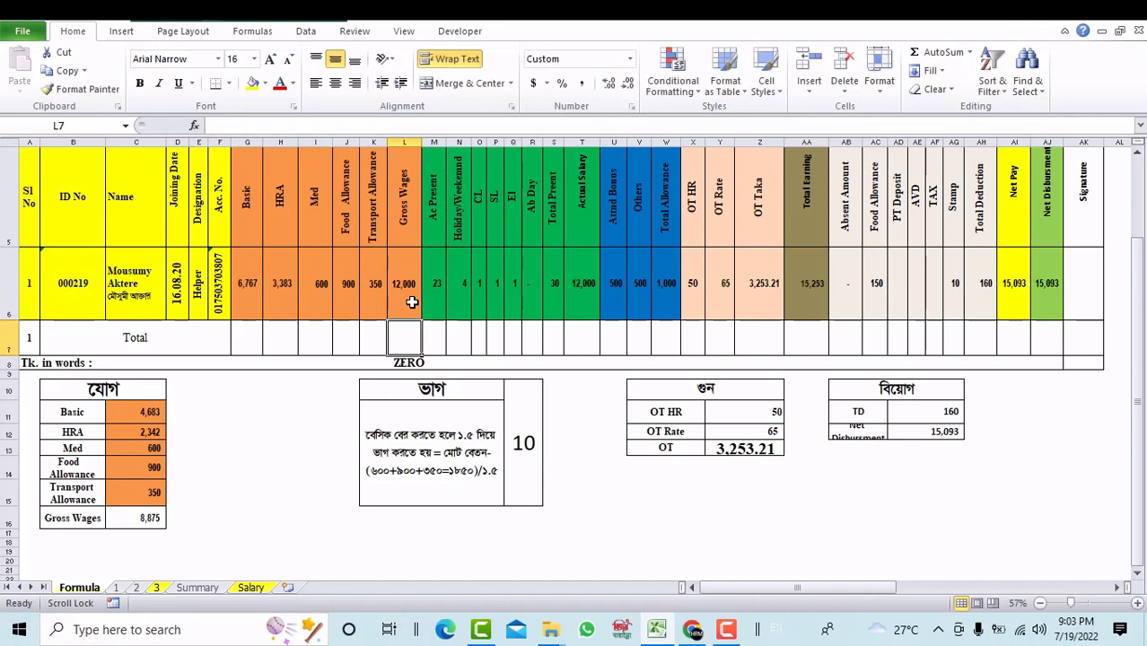
click(411, 303)
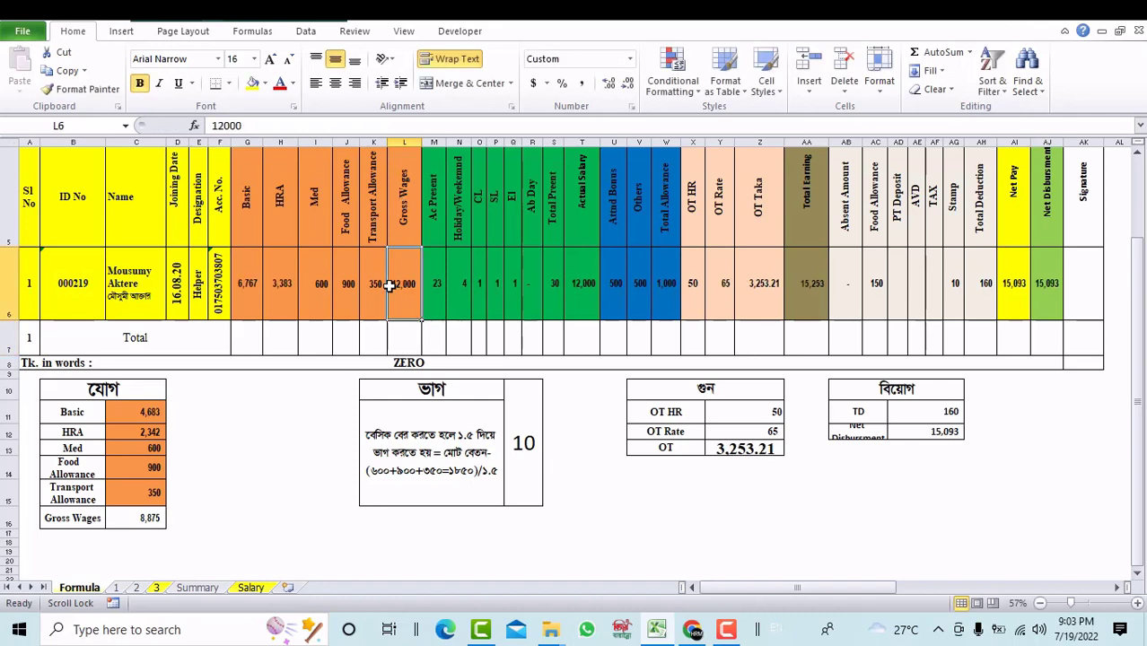